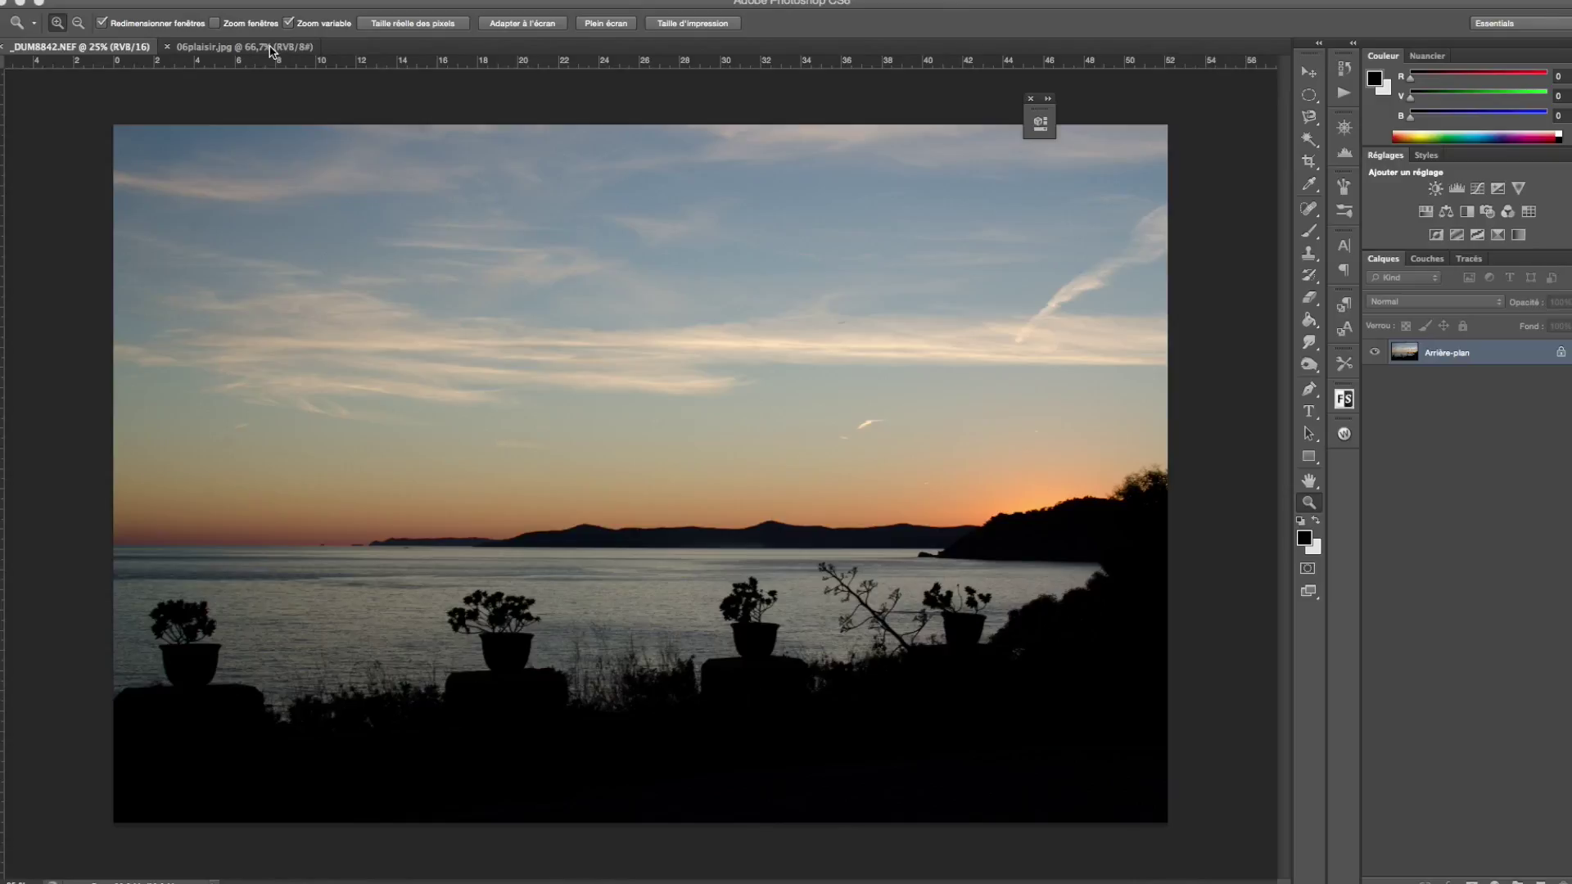
Compare the watermarked and unedited NEF photos, add a horizontal guide, and zoom to inspect.
click(226, 49)
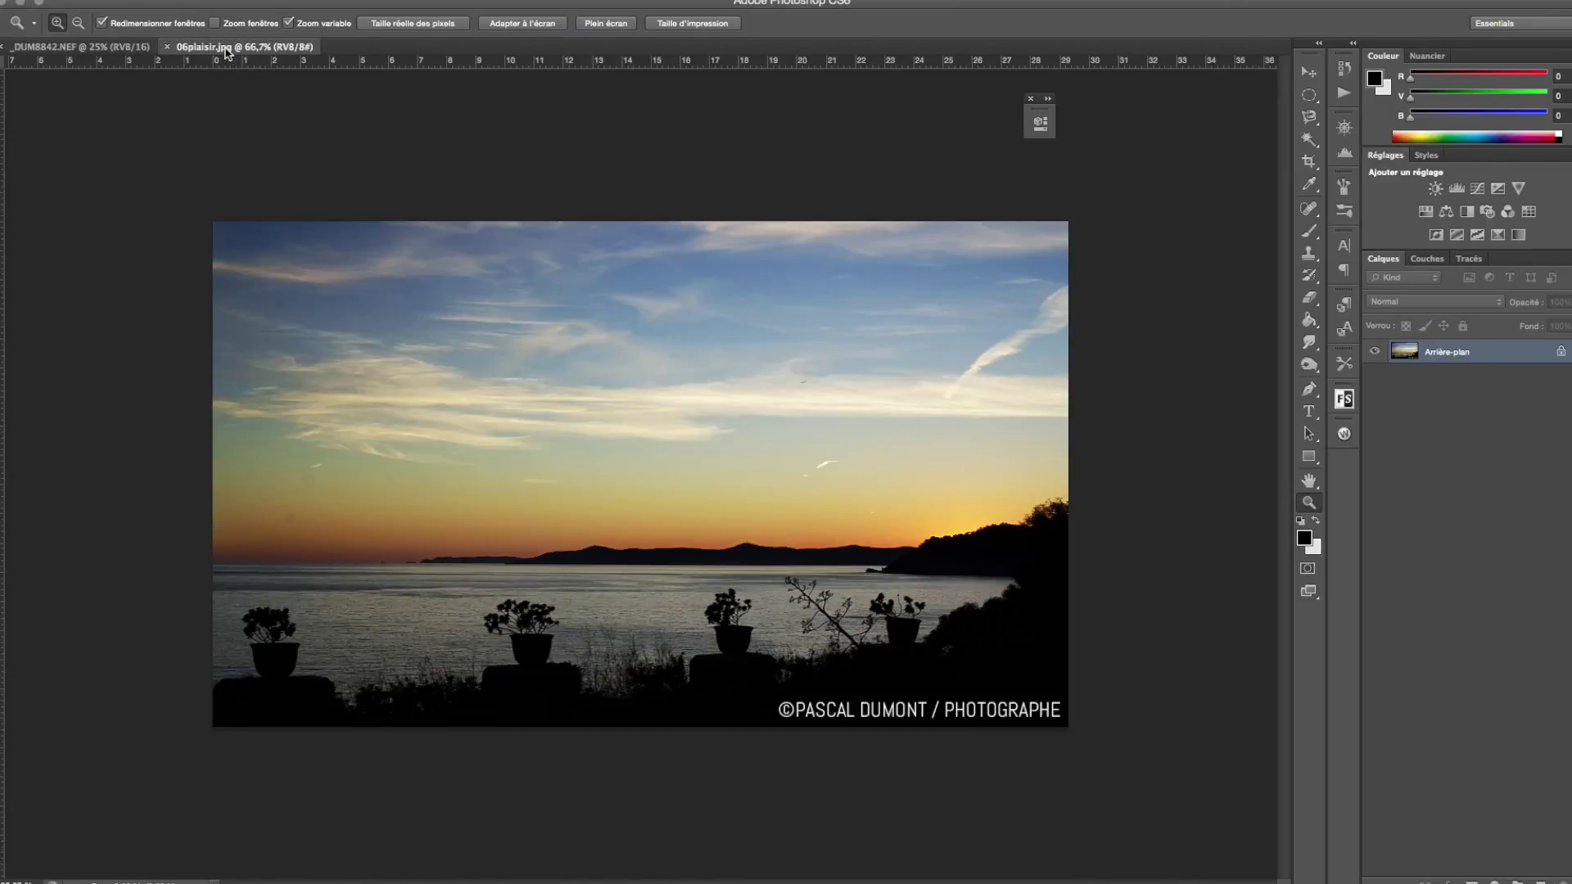
click(82, 49)
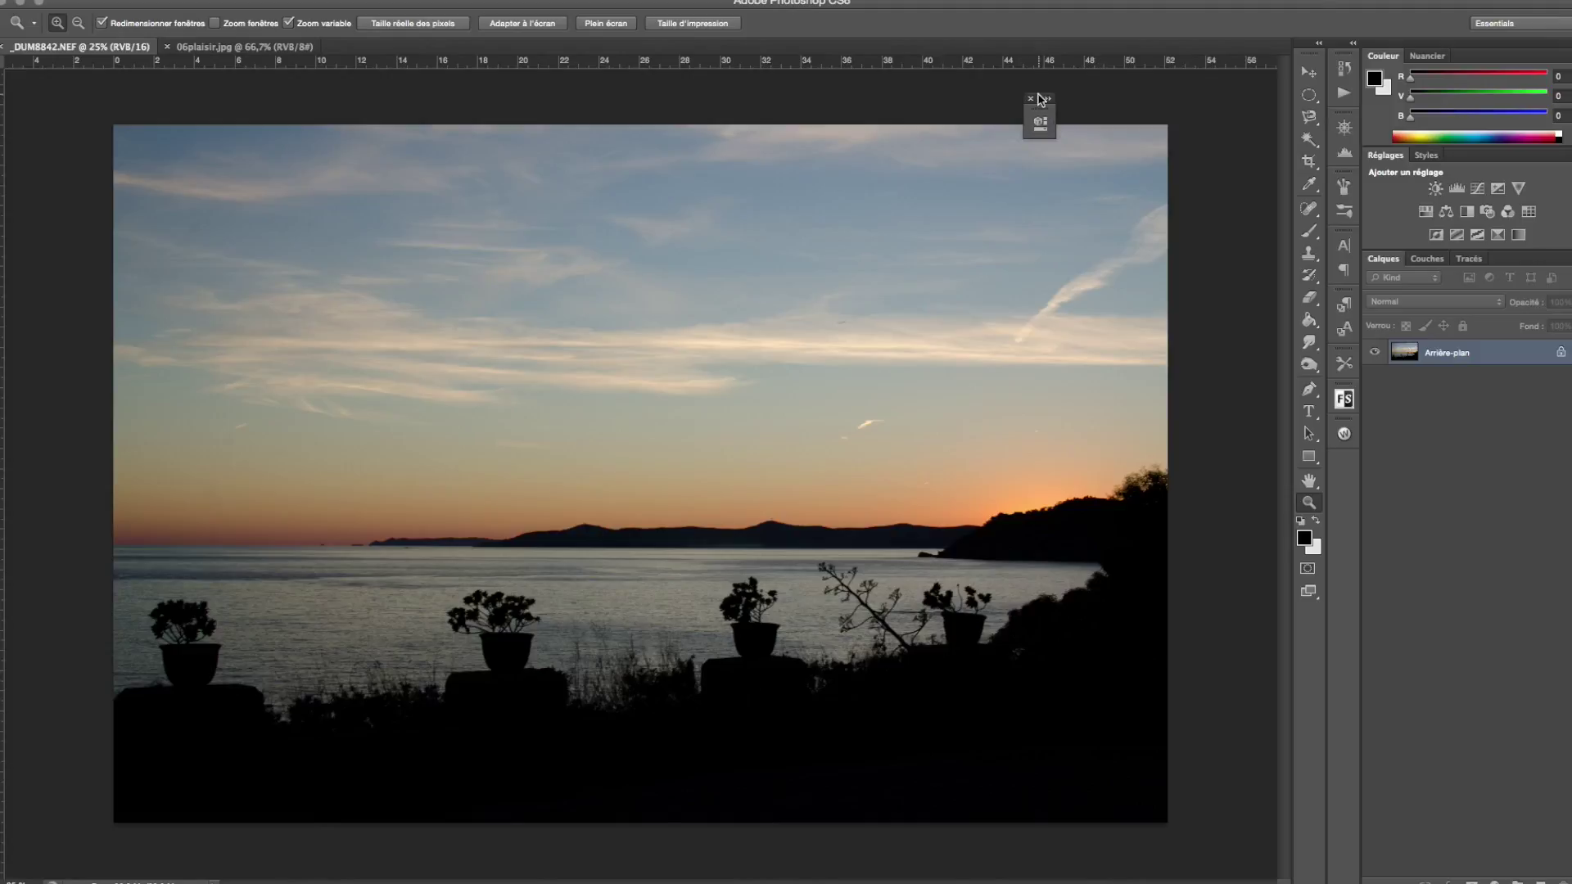
drag(1042, 100, 1209, 16)
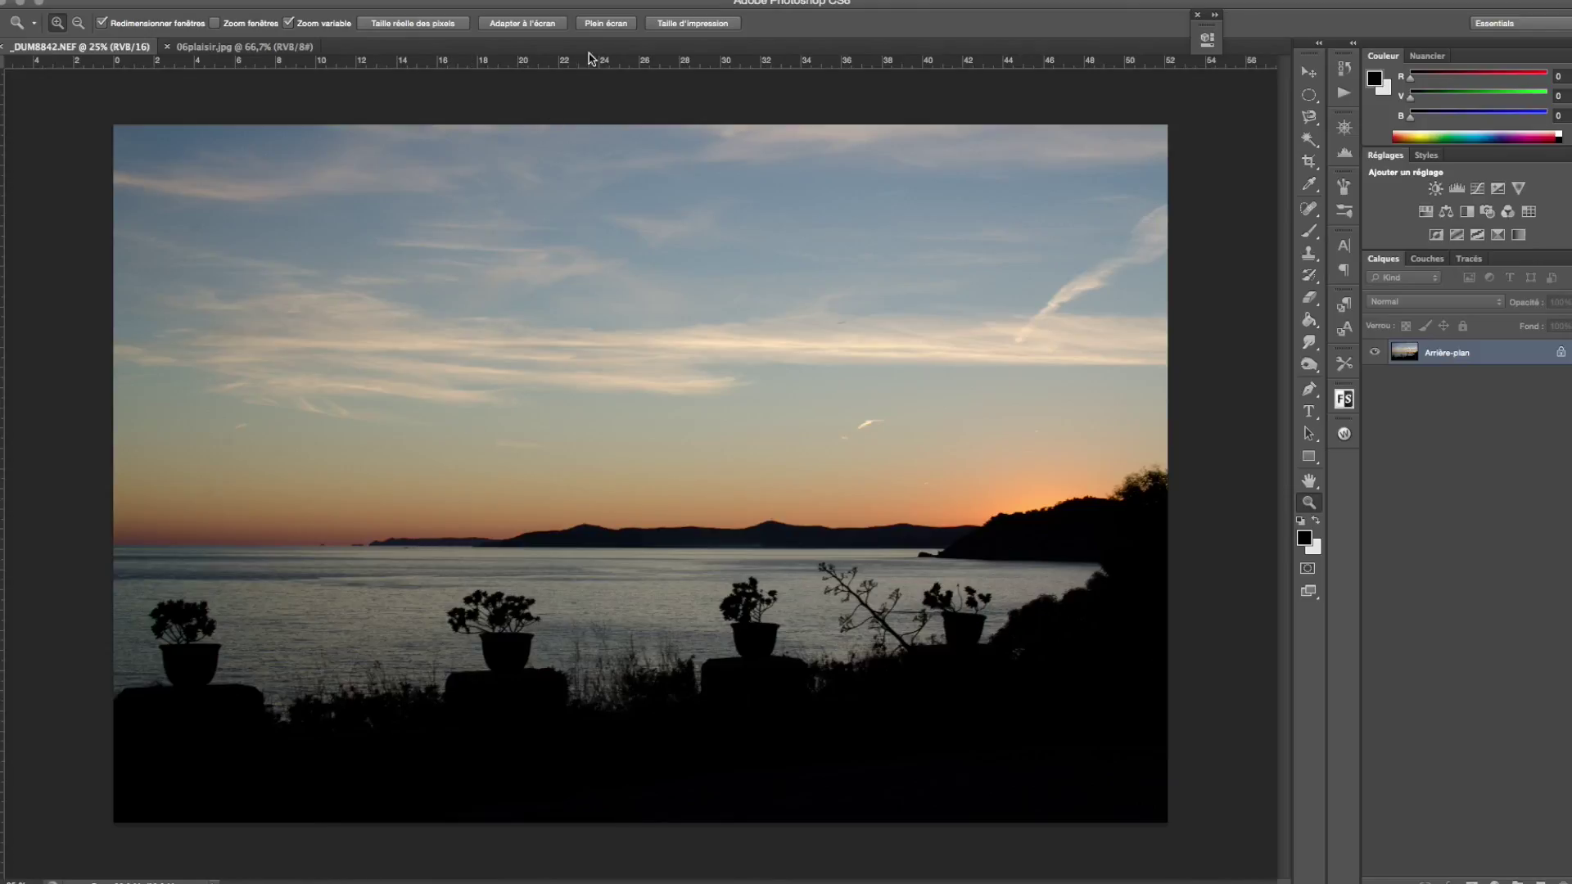
mouse_move(583, 61)
mouse_down()
mouse_move(550, 548)
mouse_move(603, 50)
mouse_up()
click(85, 602)
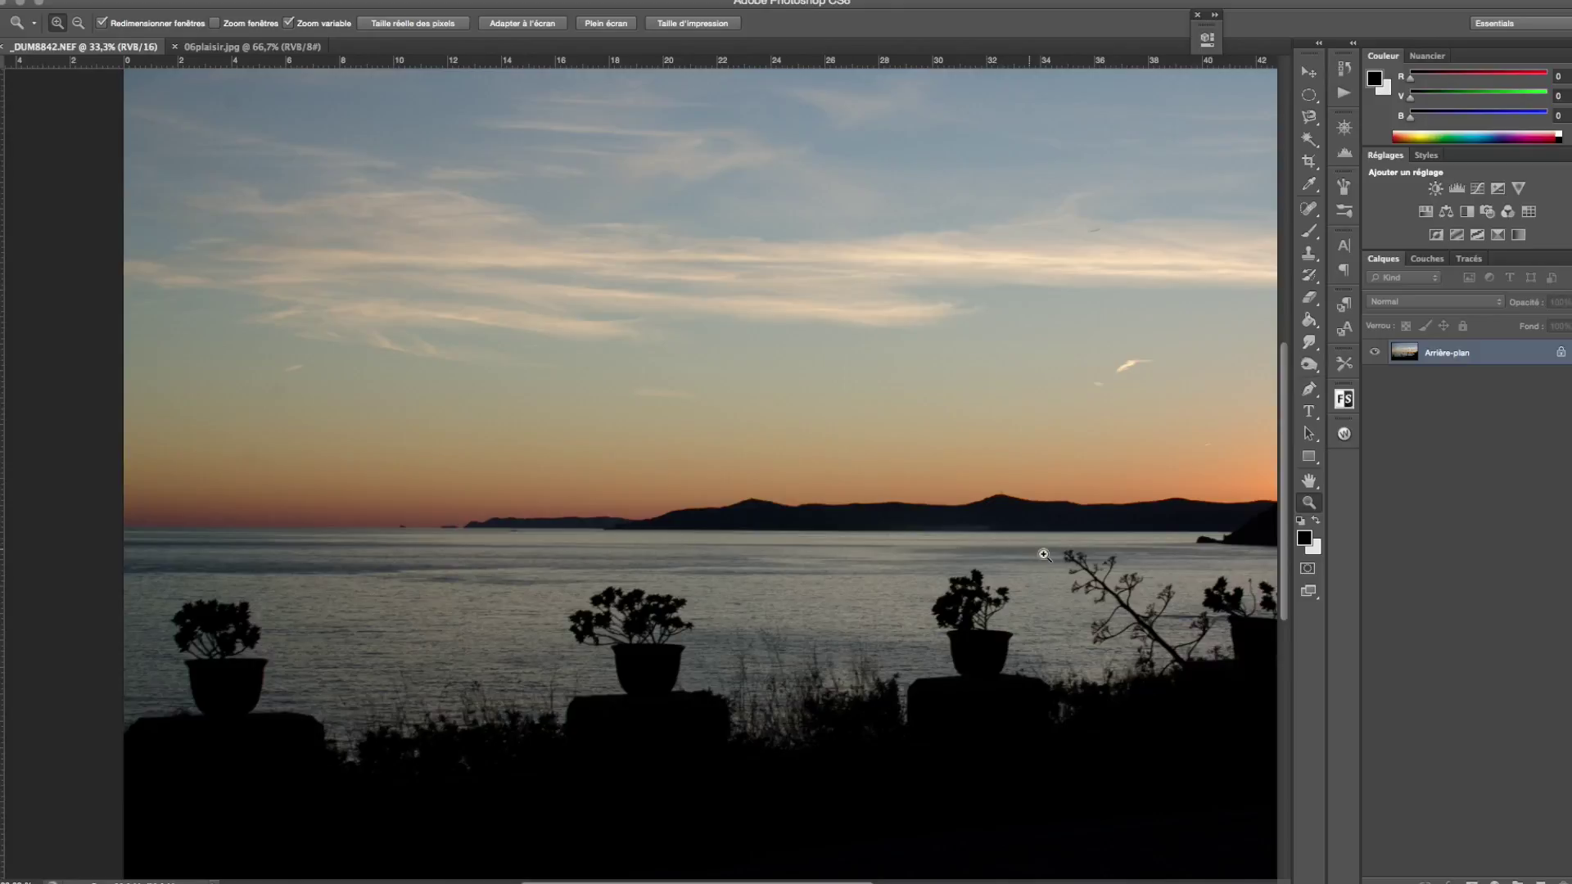
alt+click(799, 710)
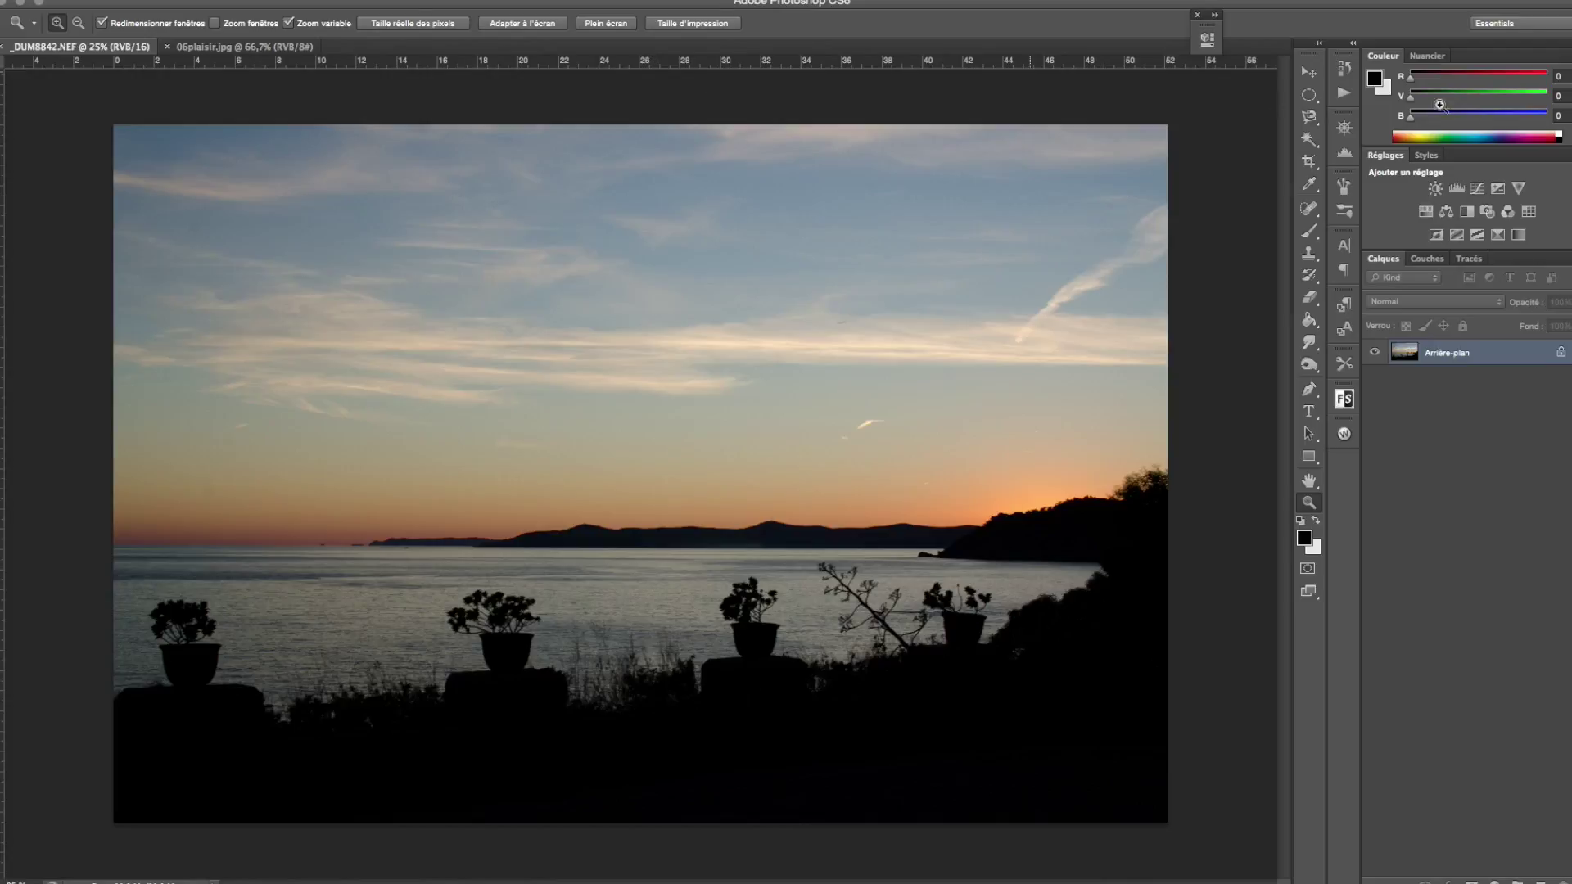
Convert the background into Calque 0 and create a layer group named 'rocher-mer' above it.
click(1559, 357)
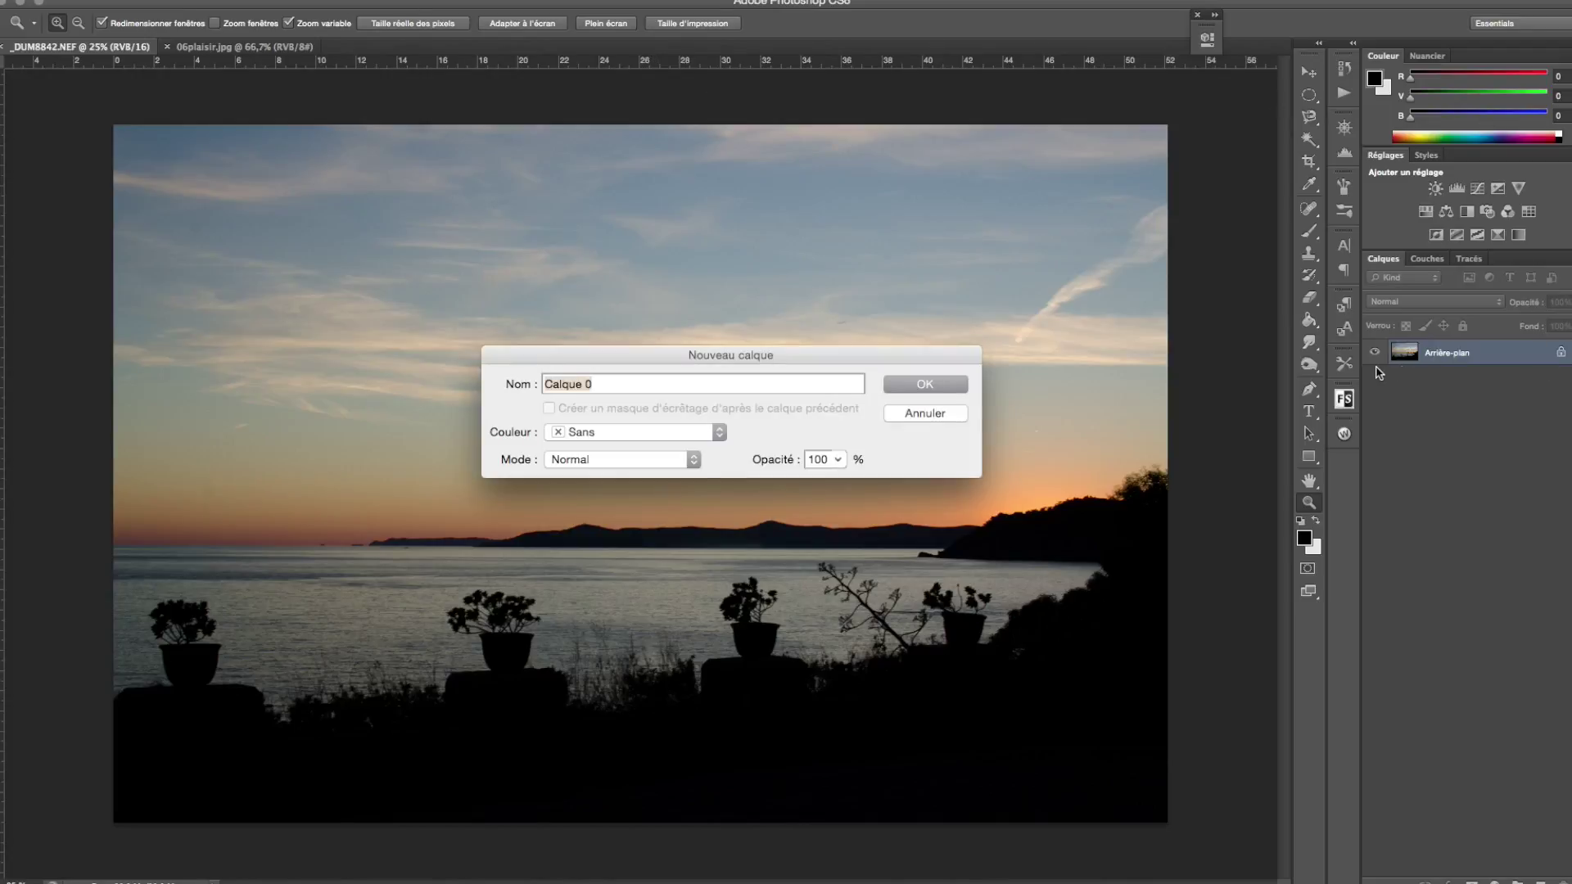
click(908, 386)
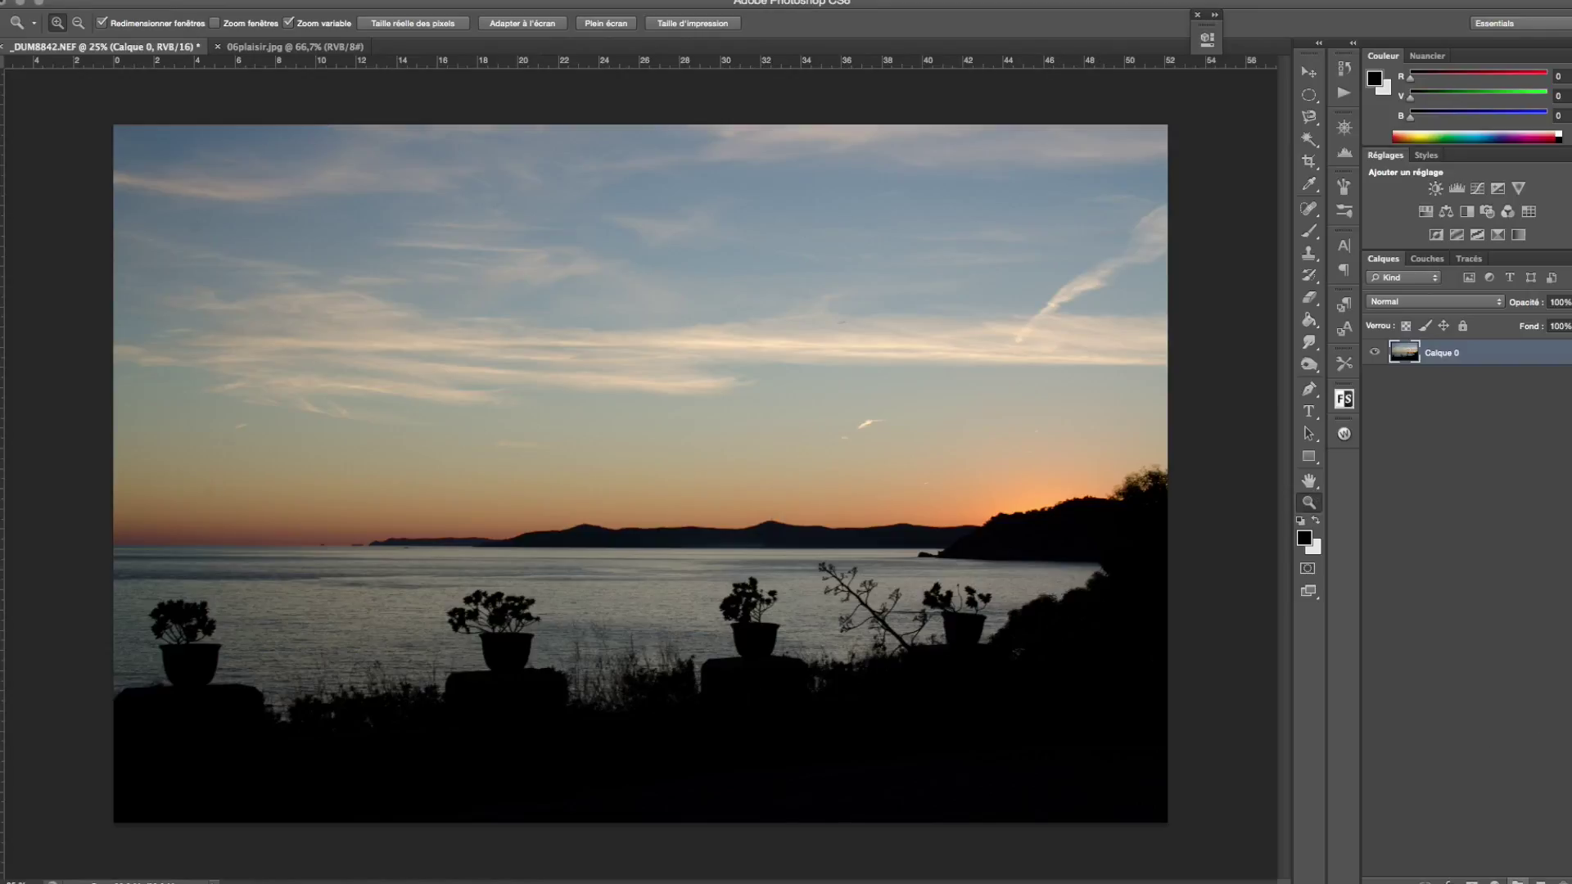
click(1518, 882)
double_click(1454, 350)
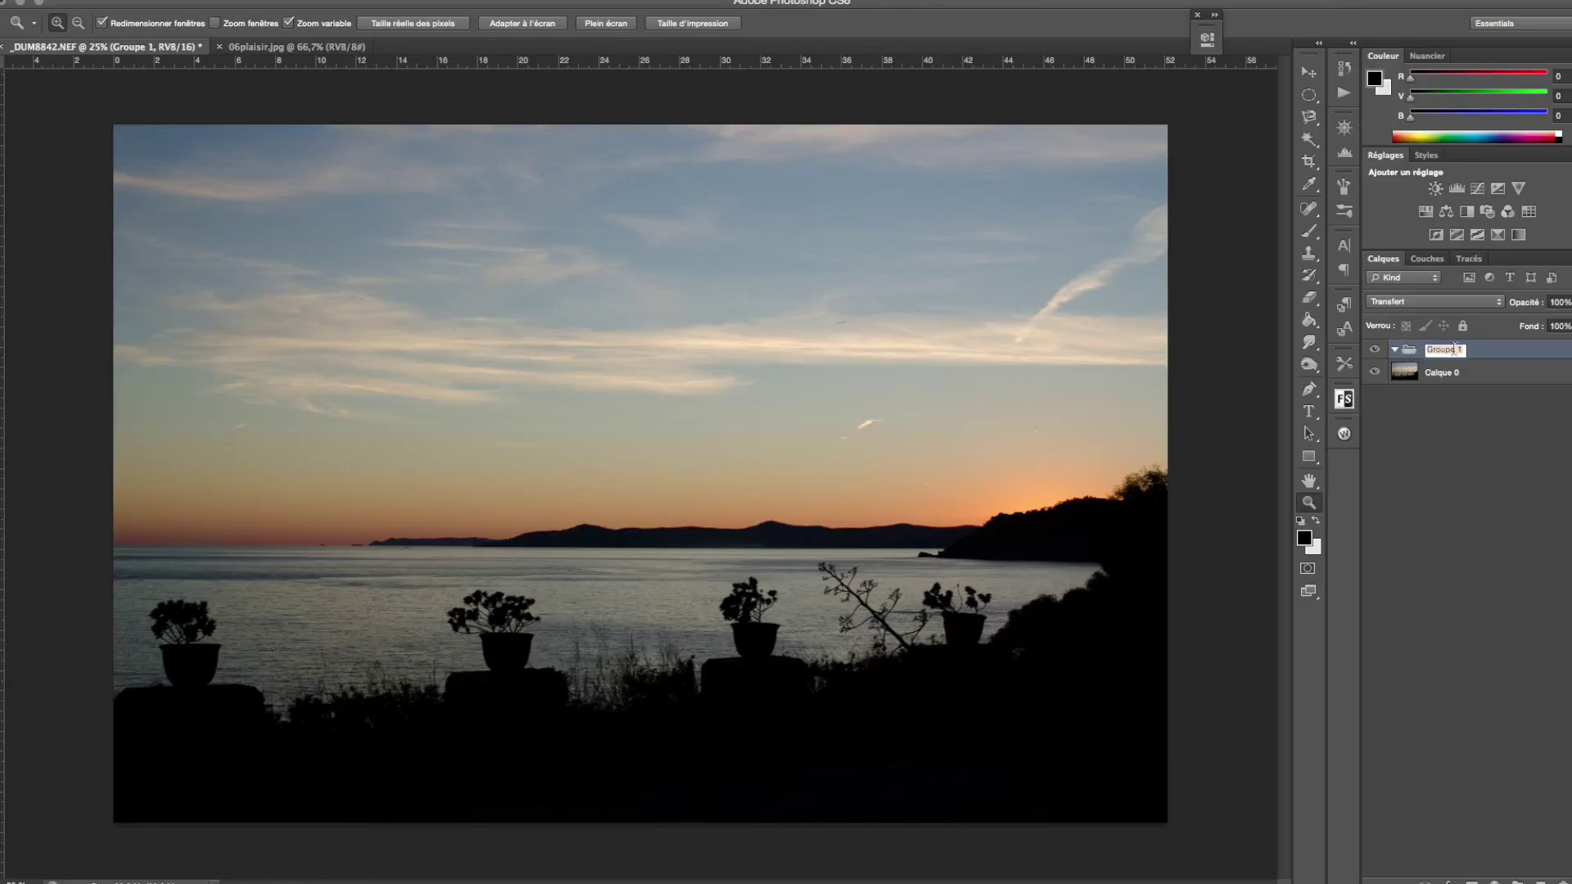
text(rocher-mer)
click(1529, 357)
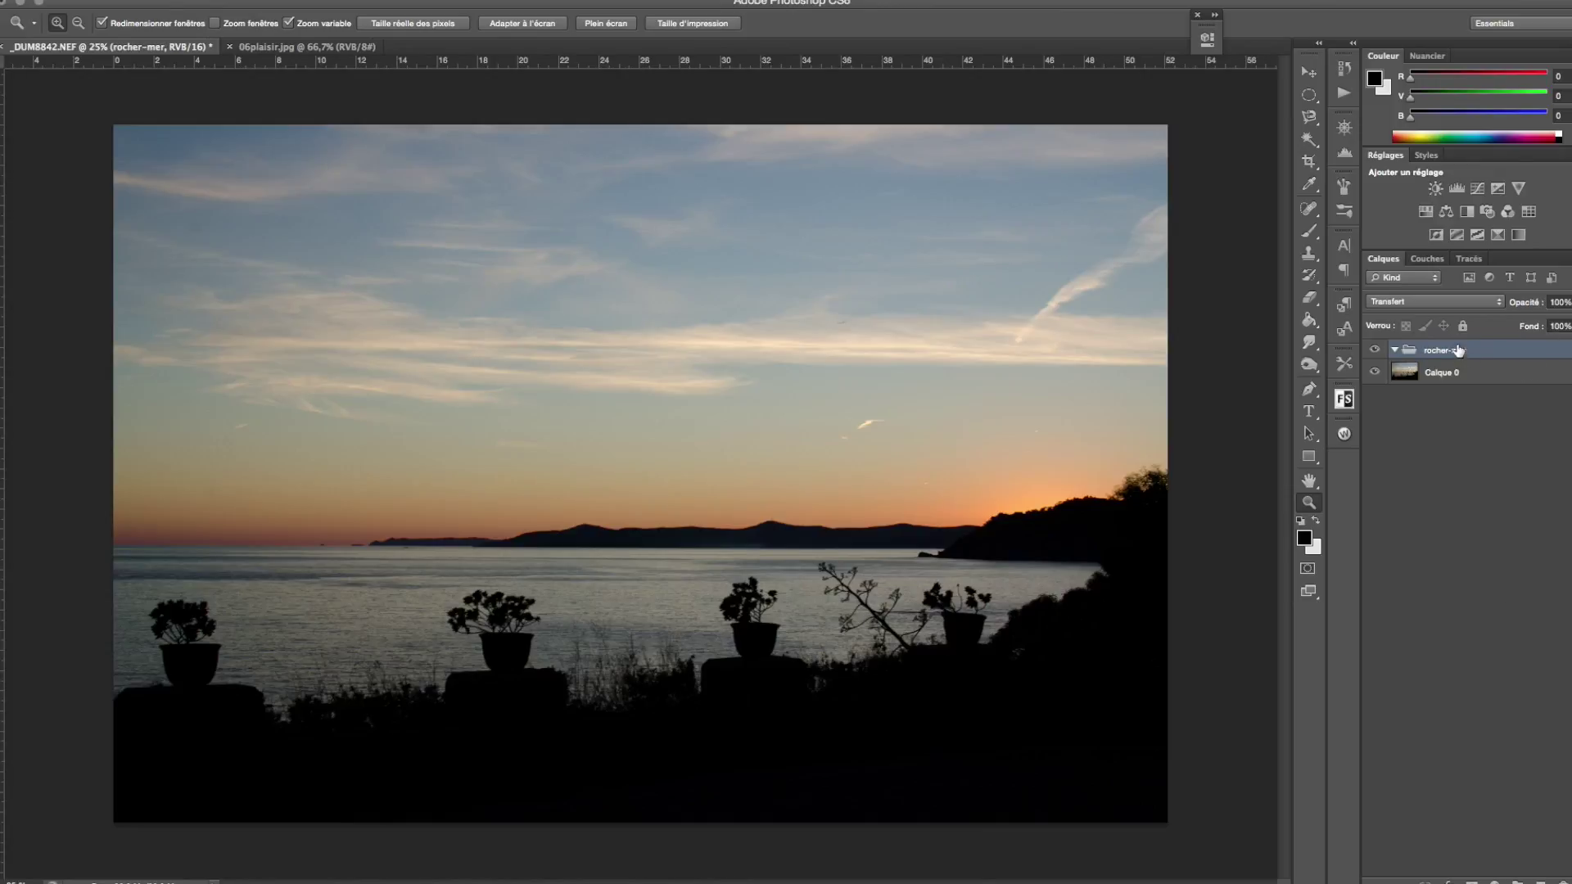
click(1493, 881)
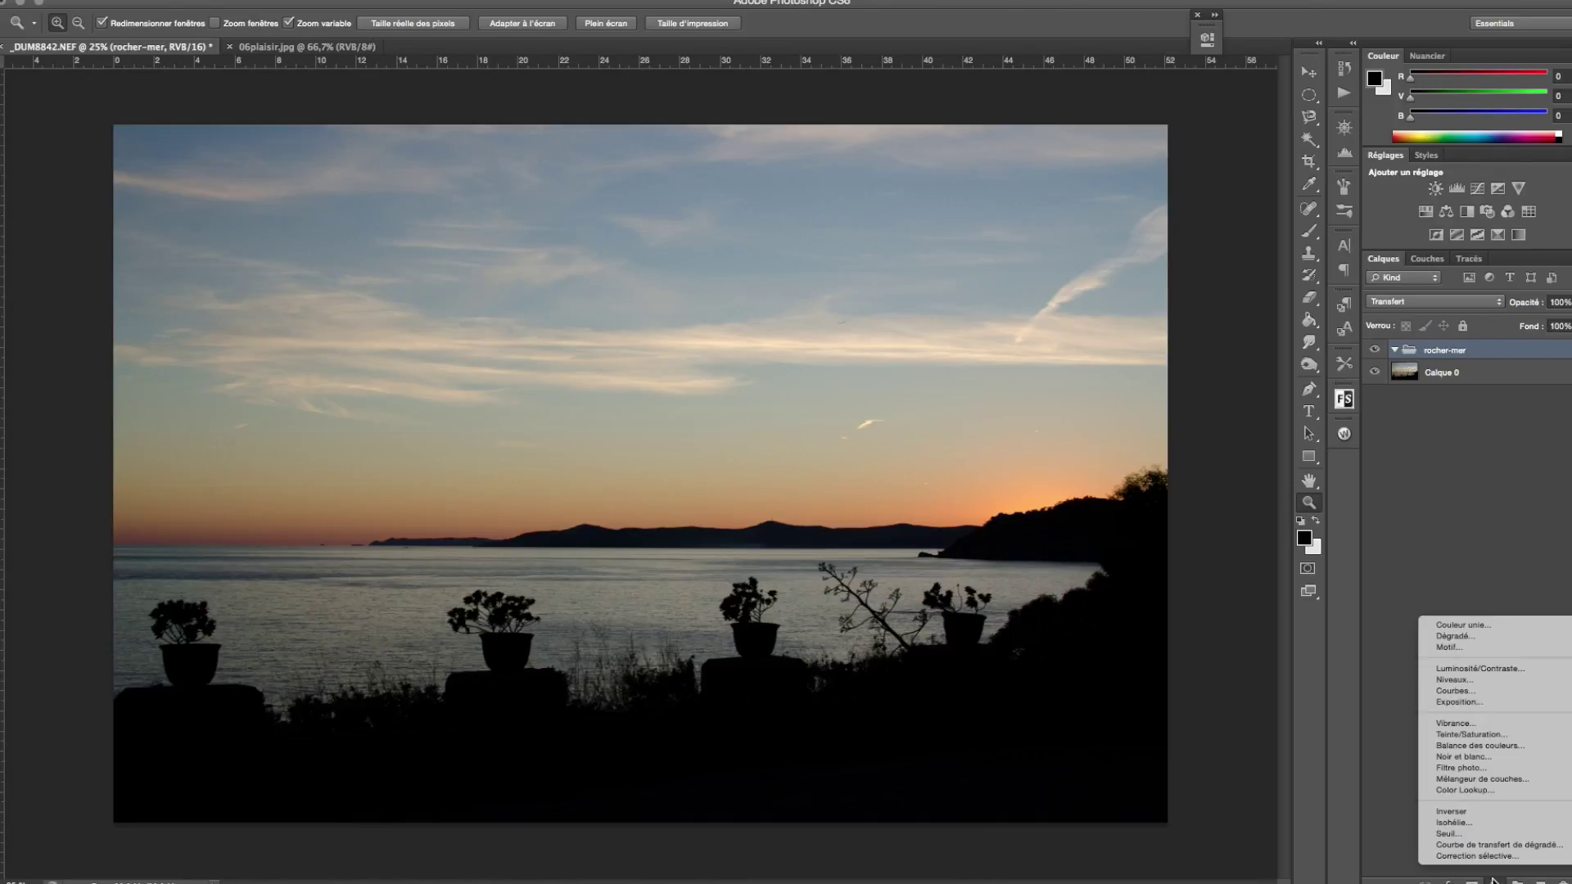
Add a Luminosité/Contraste layer in rocher-mer with brightness 23 and contrast 55.
click(1471, 667)
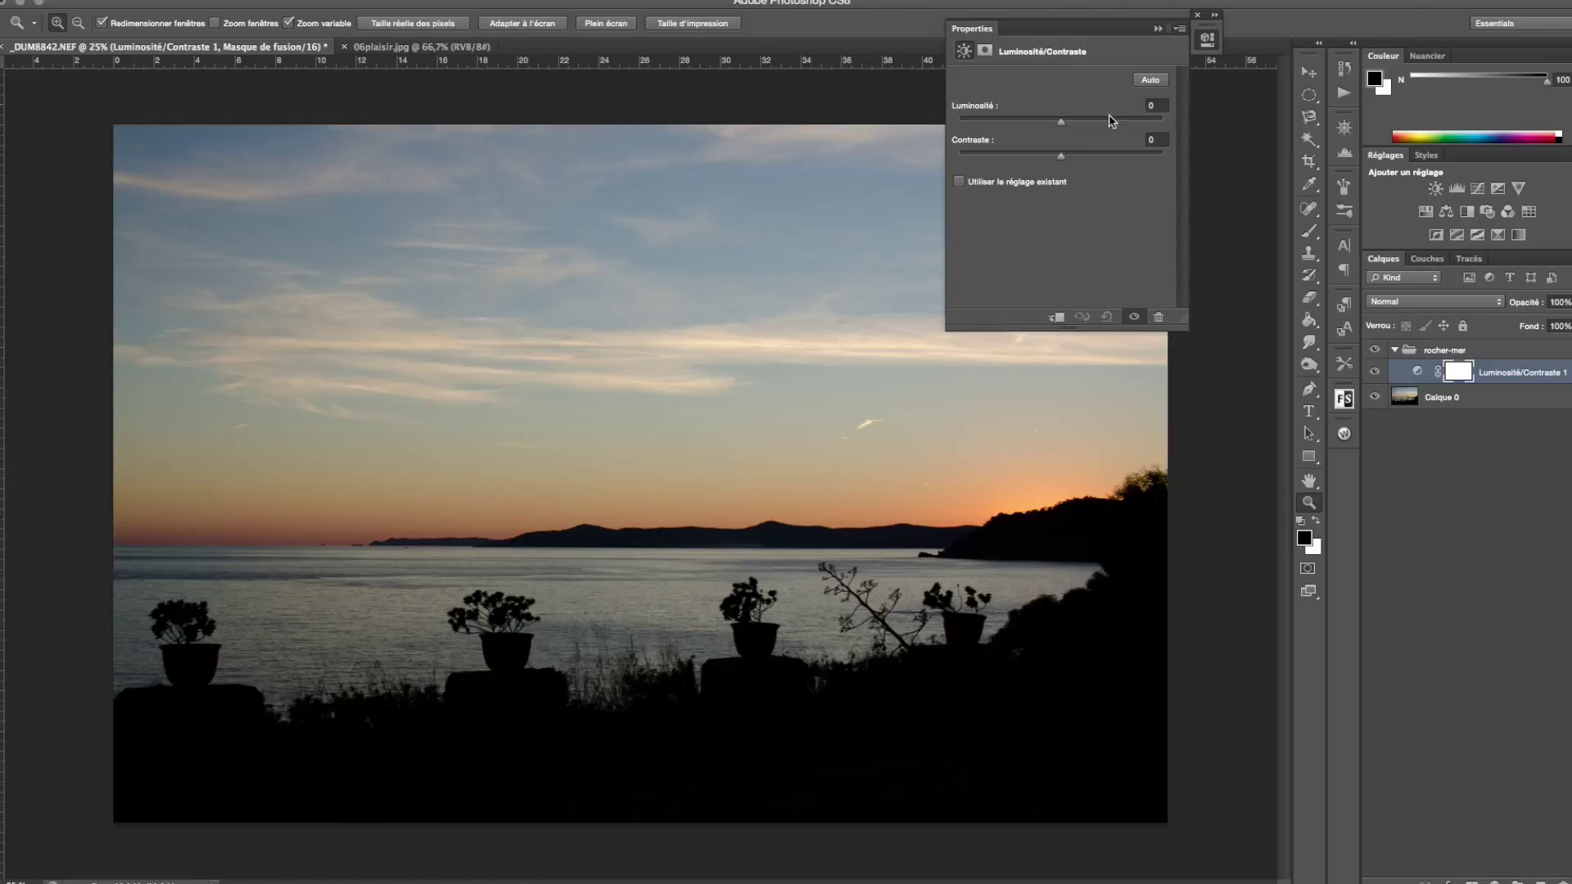
drag(1061, 121, 1108, 155)
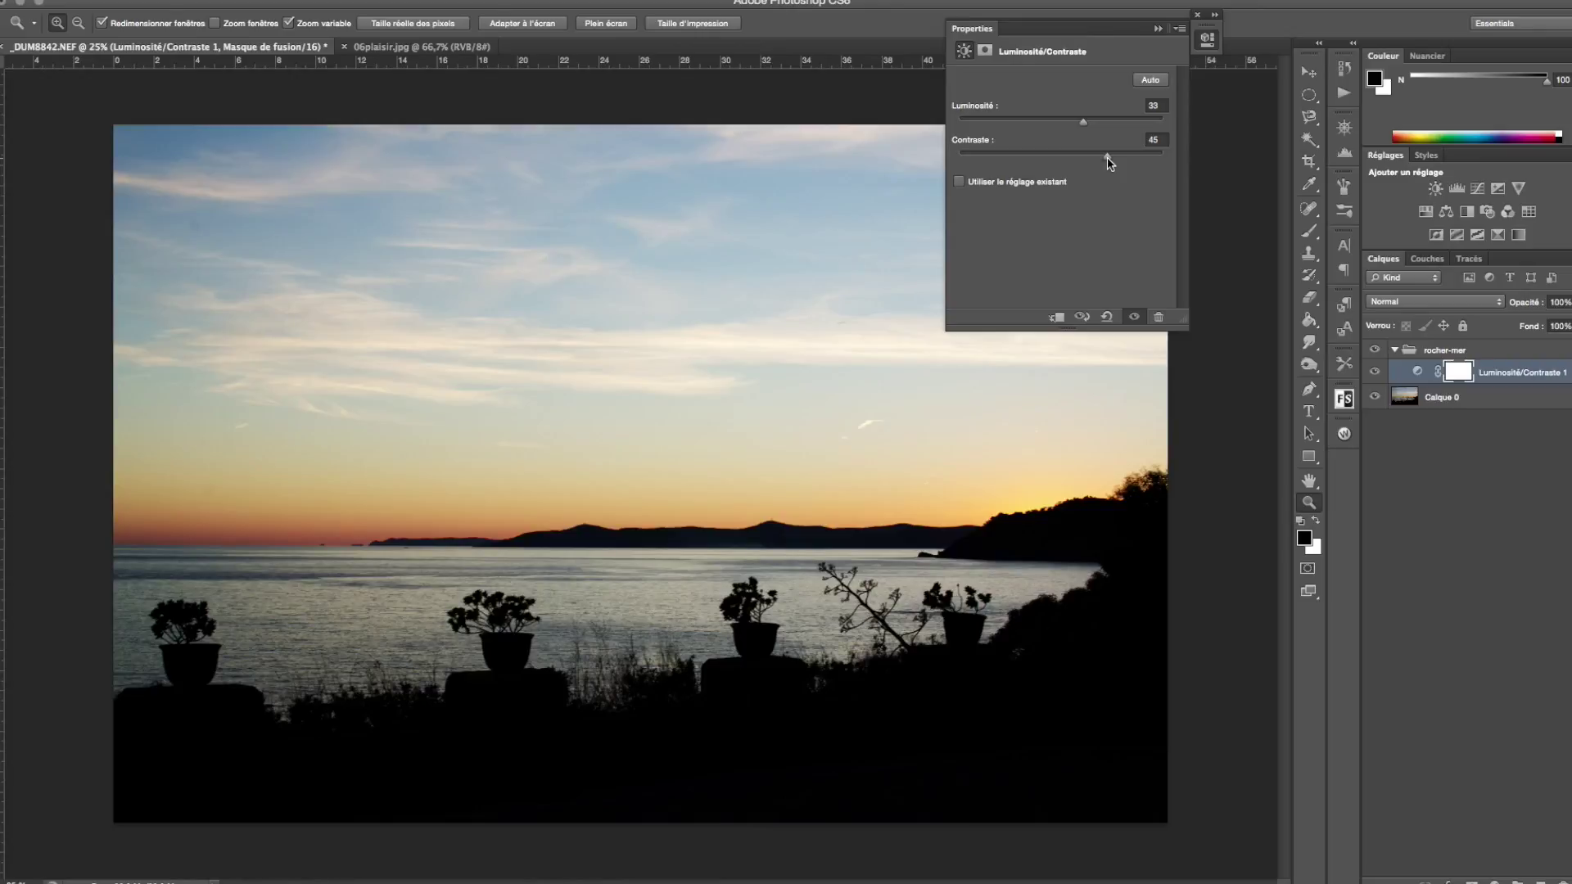
key(F1)
drag(1083, 125, 1120, 162)
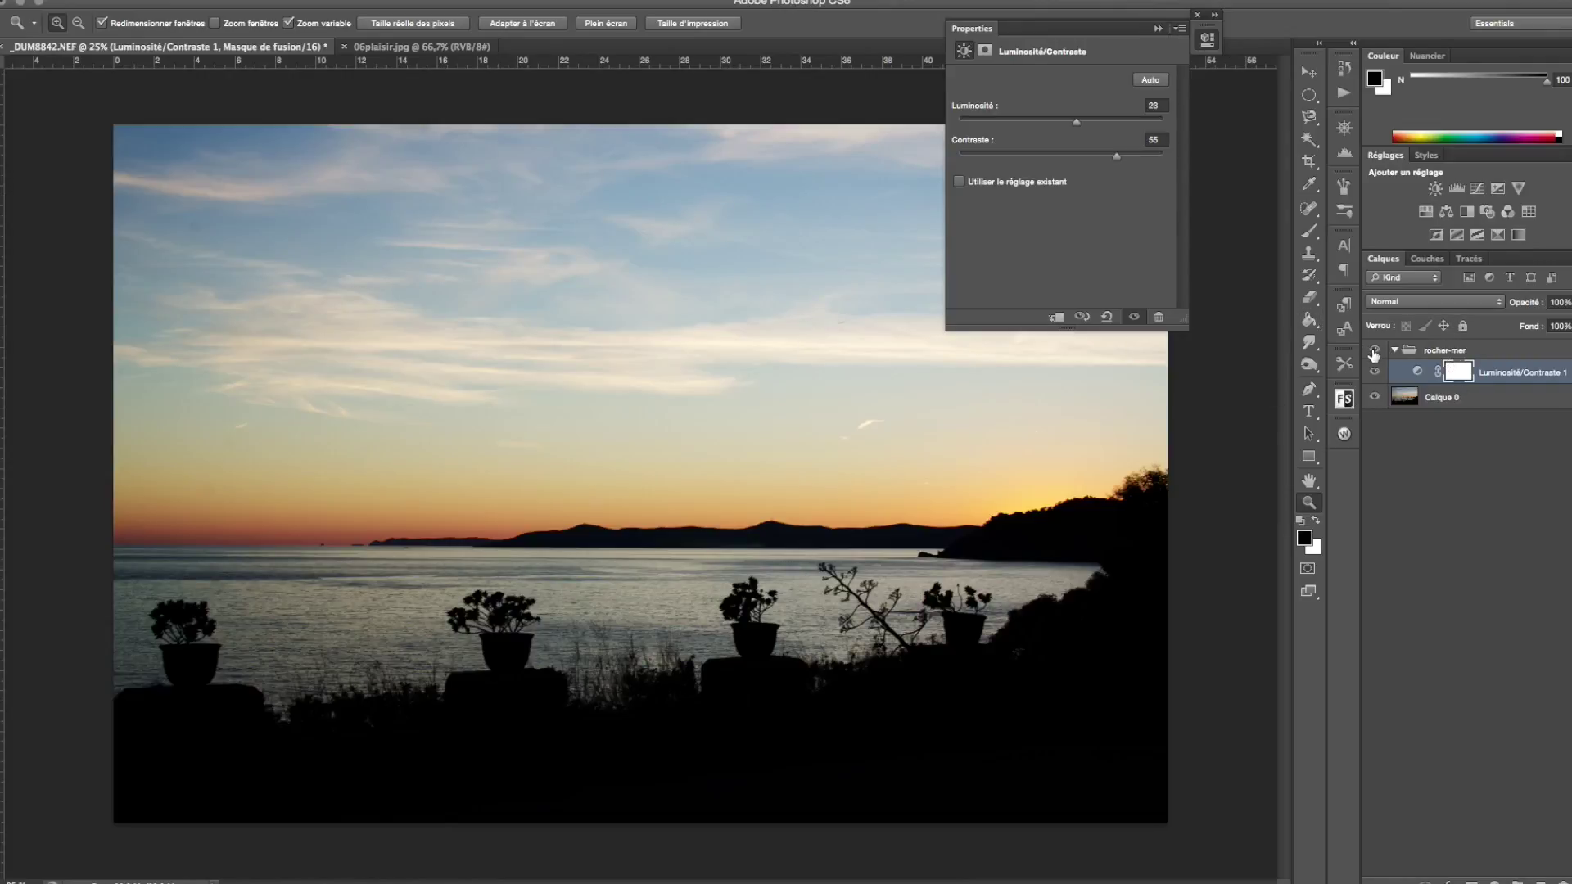
click(1158, 29)
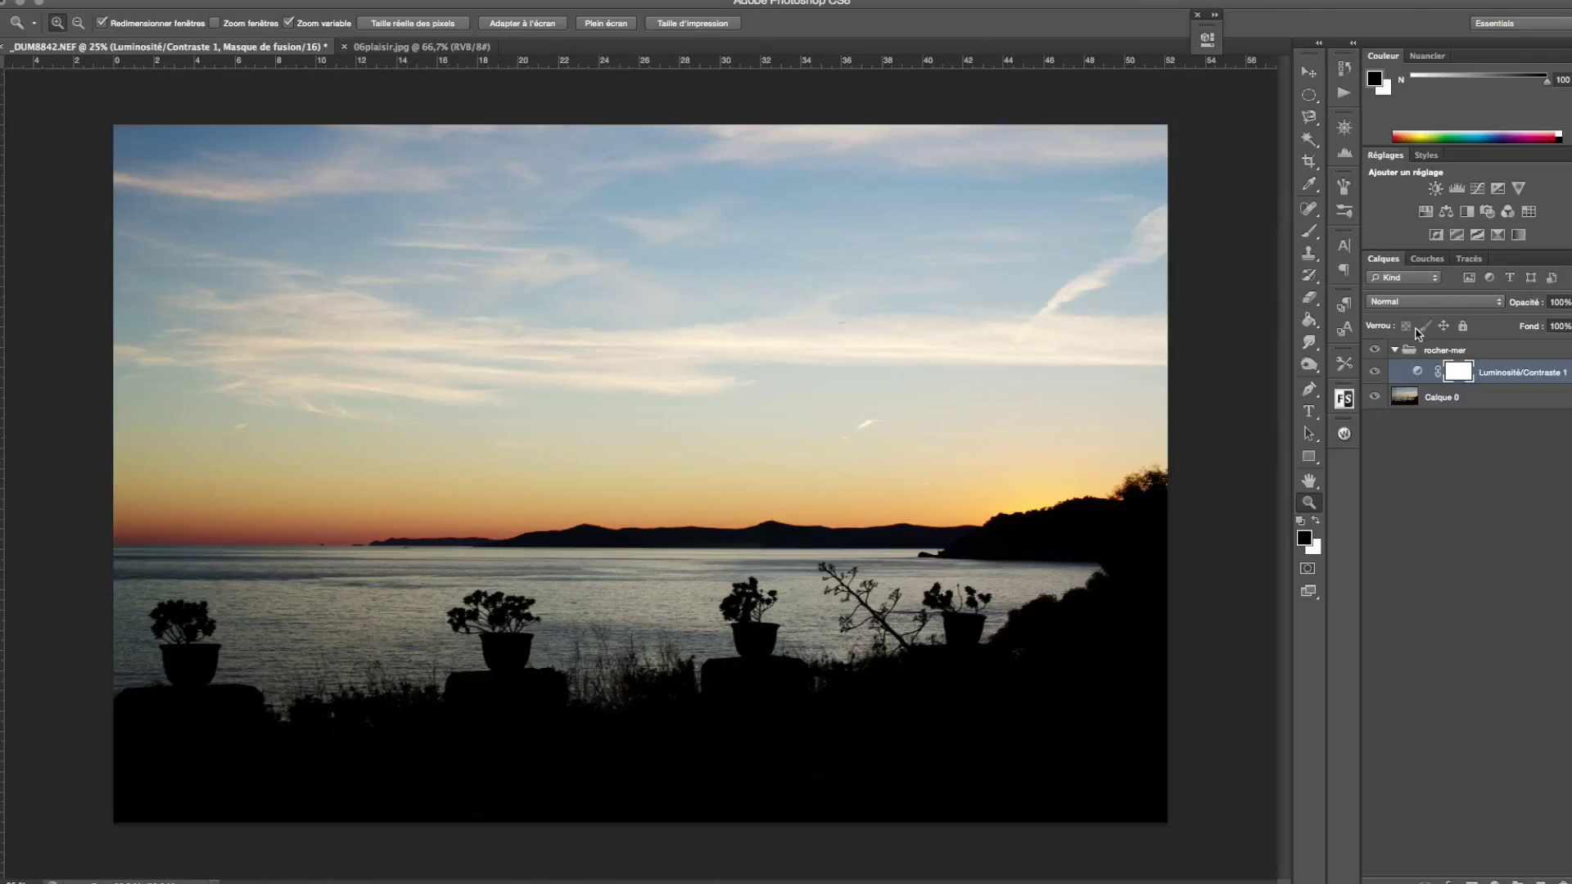
Add a Niveaux layer to rocher-mer with input levels 9, 0,95 and 243, then collapse the group.
click(1375, 350)
click(1495, 877)
click(1470, 678)
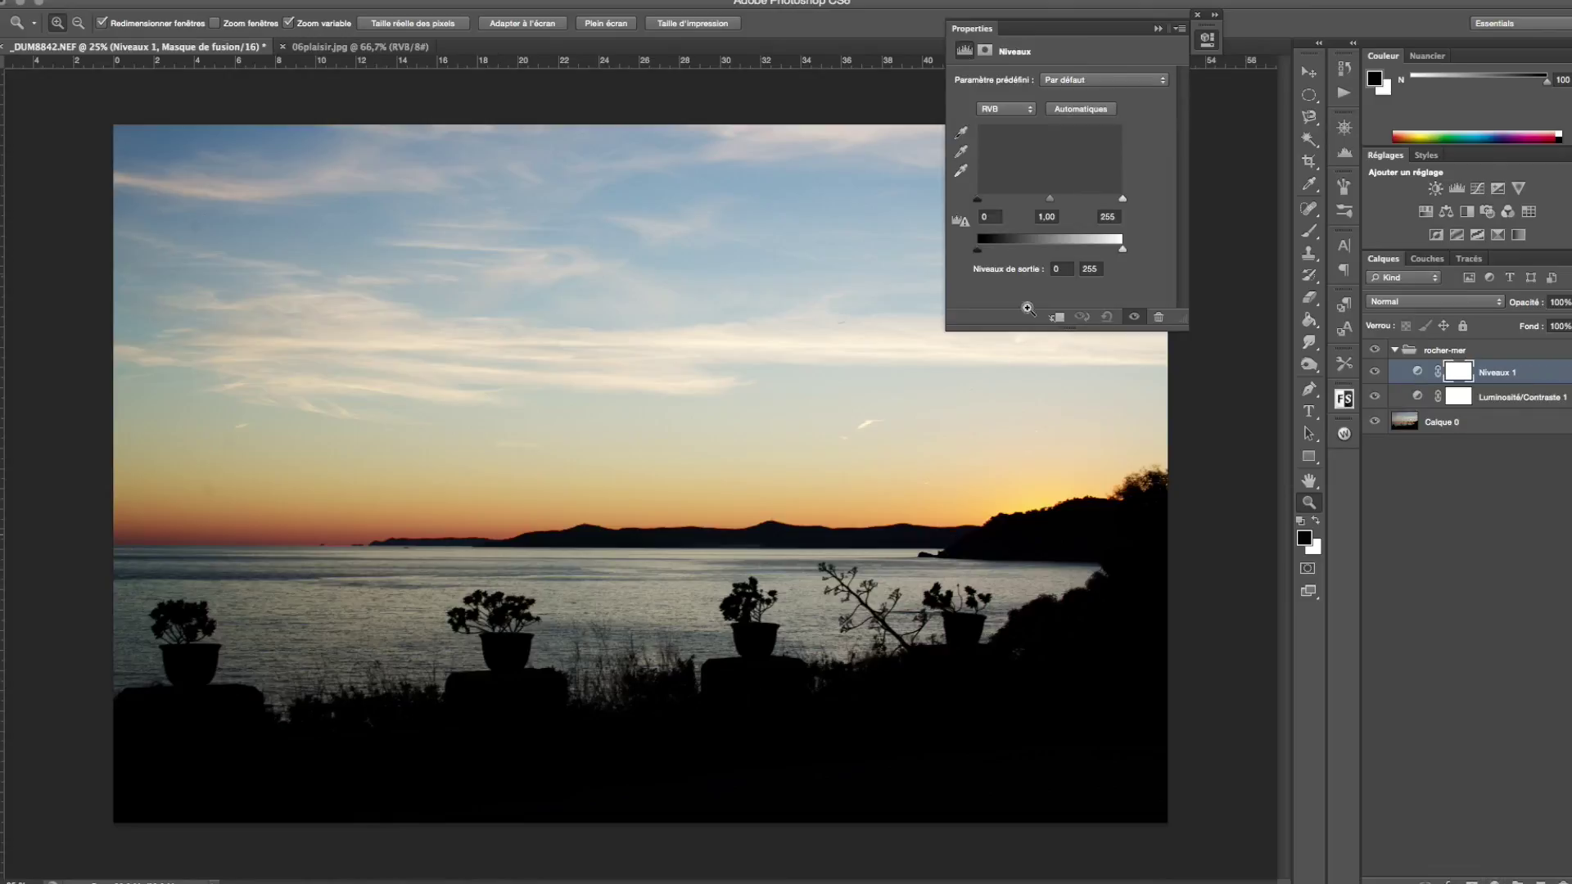
drag(977, 199, 983, 199)
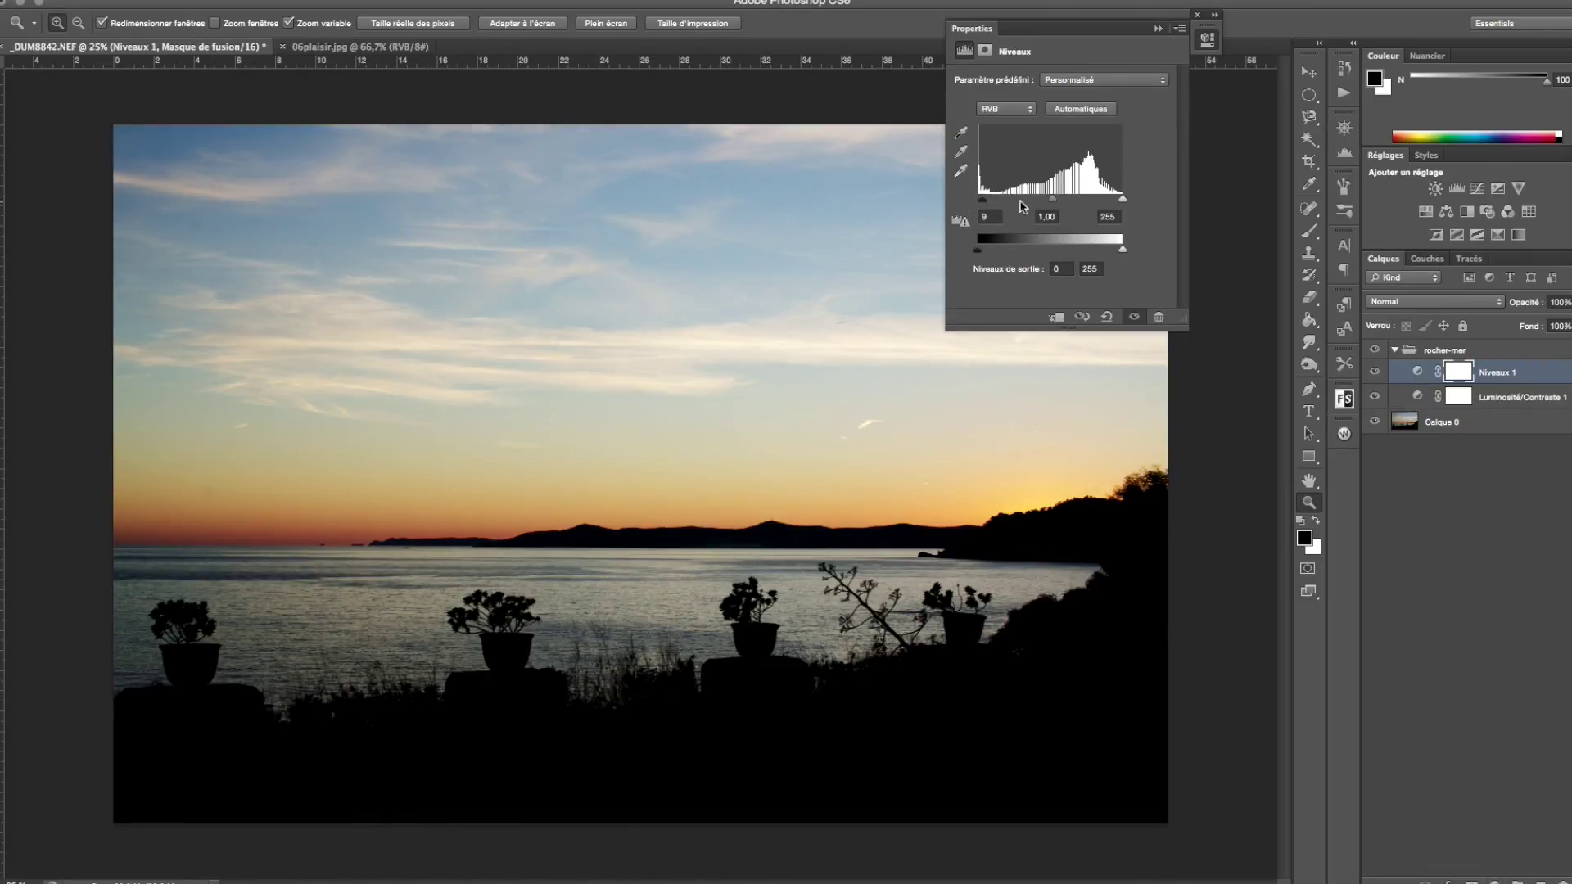
drag(1052, 199, 1055, 203)
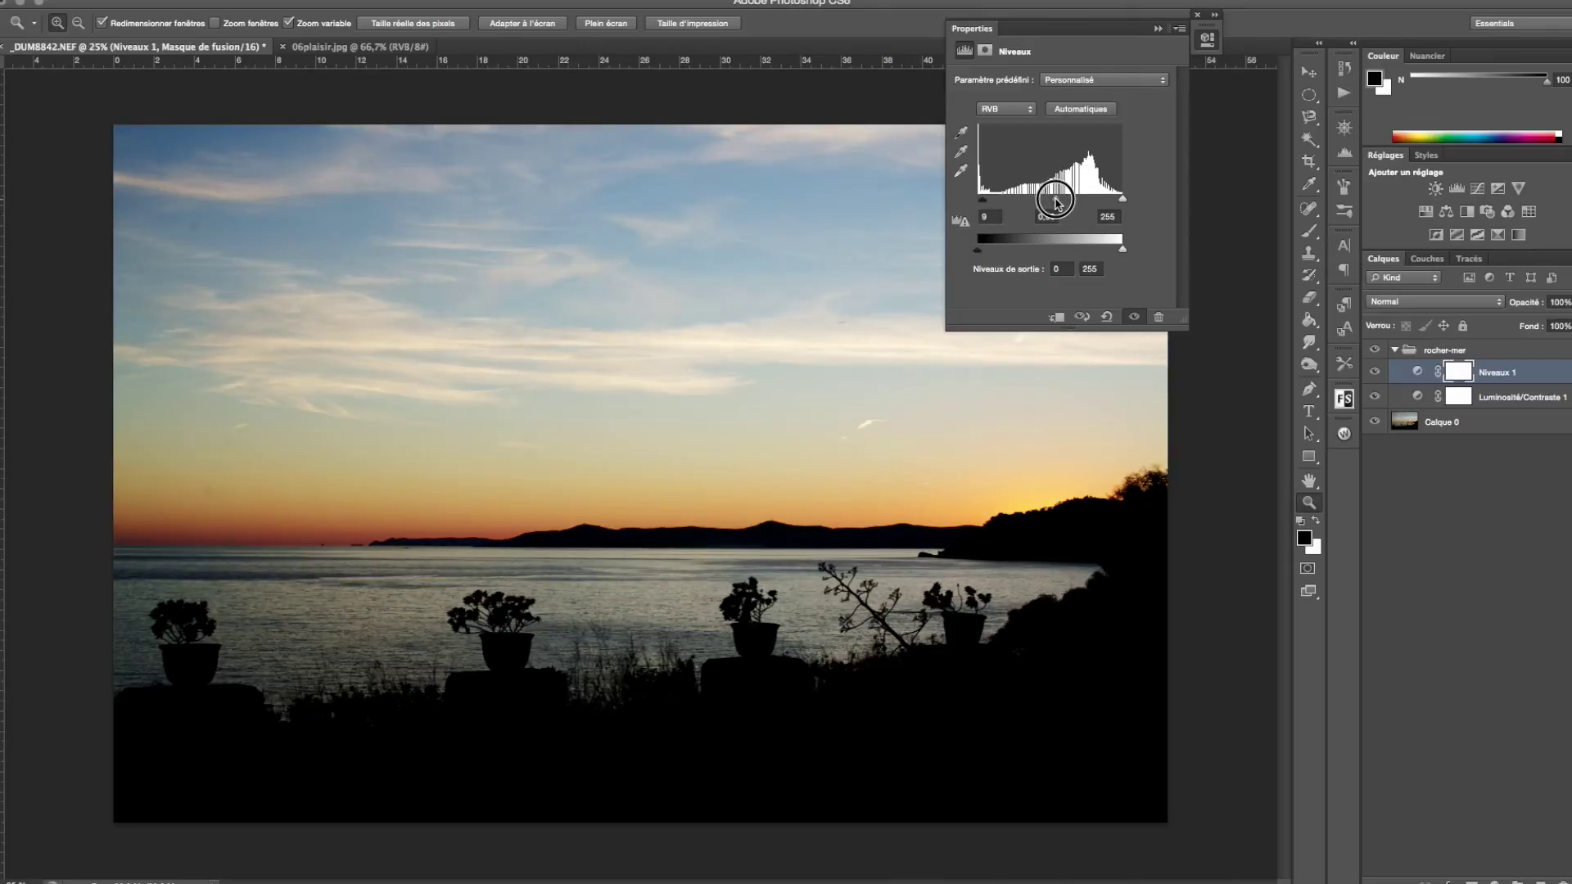
drag(1122, 199, 1115, 201)
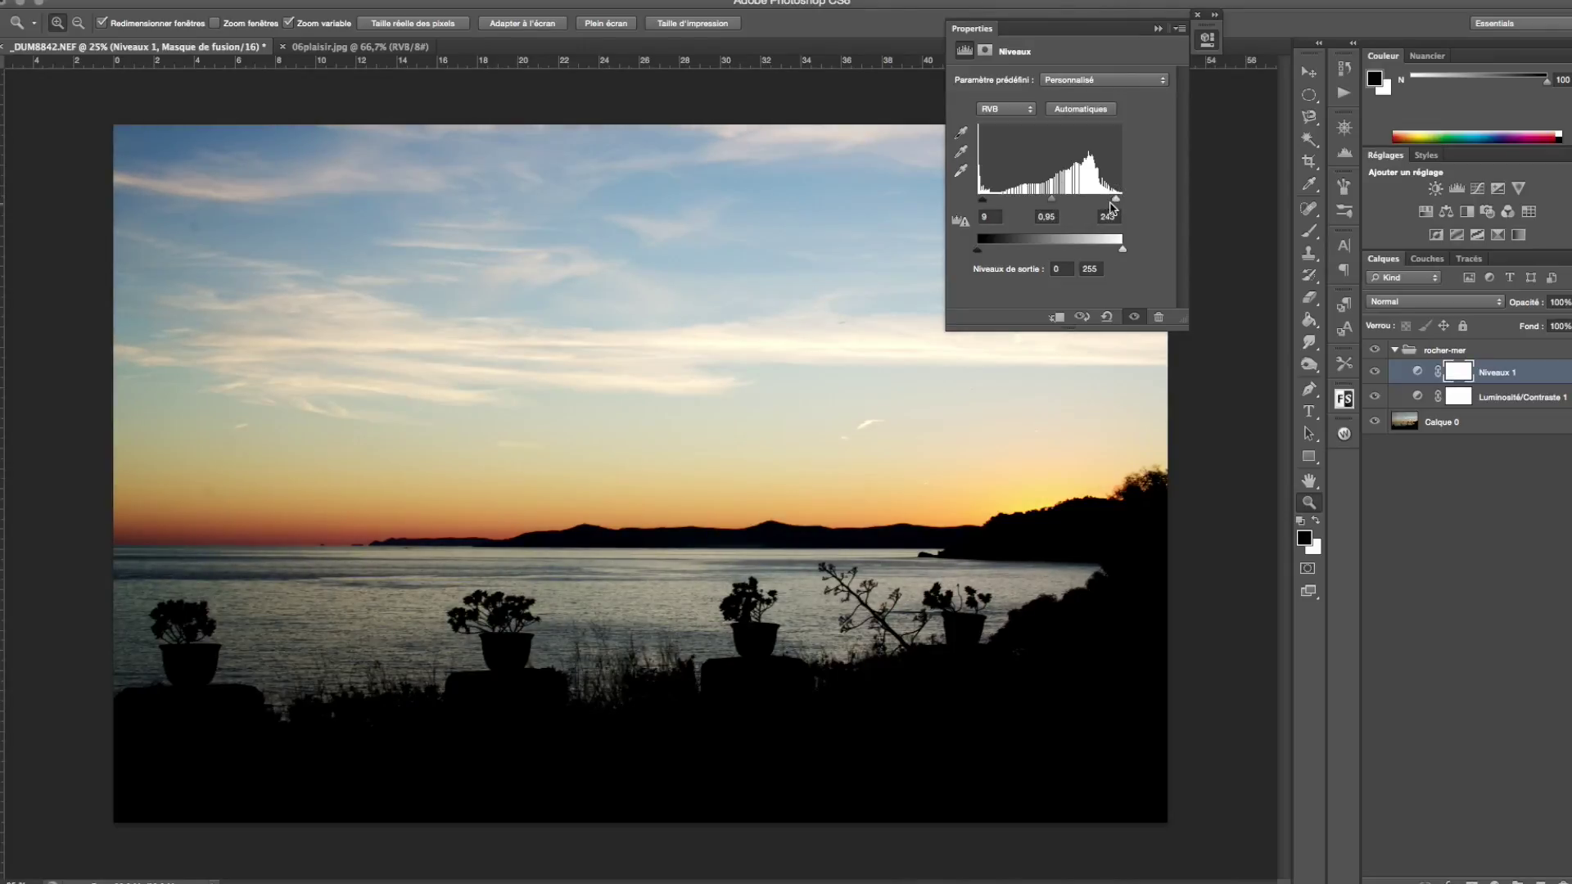
click(1157, 28)
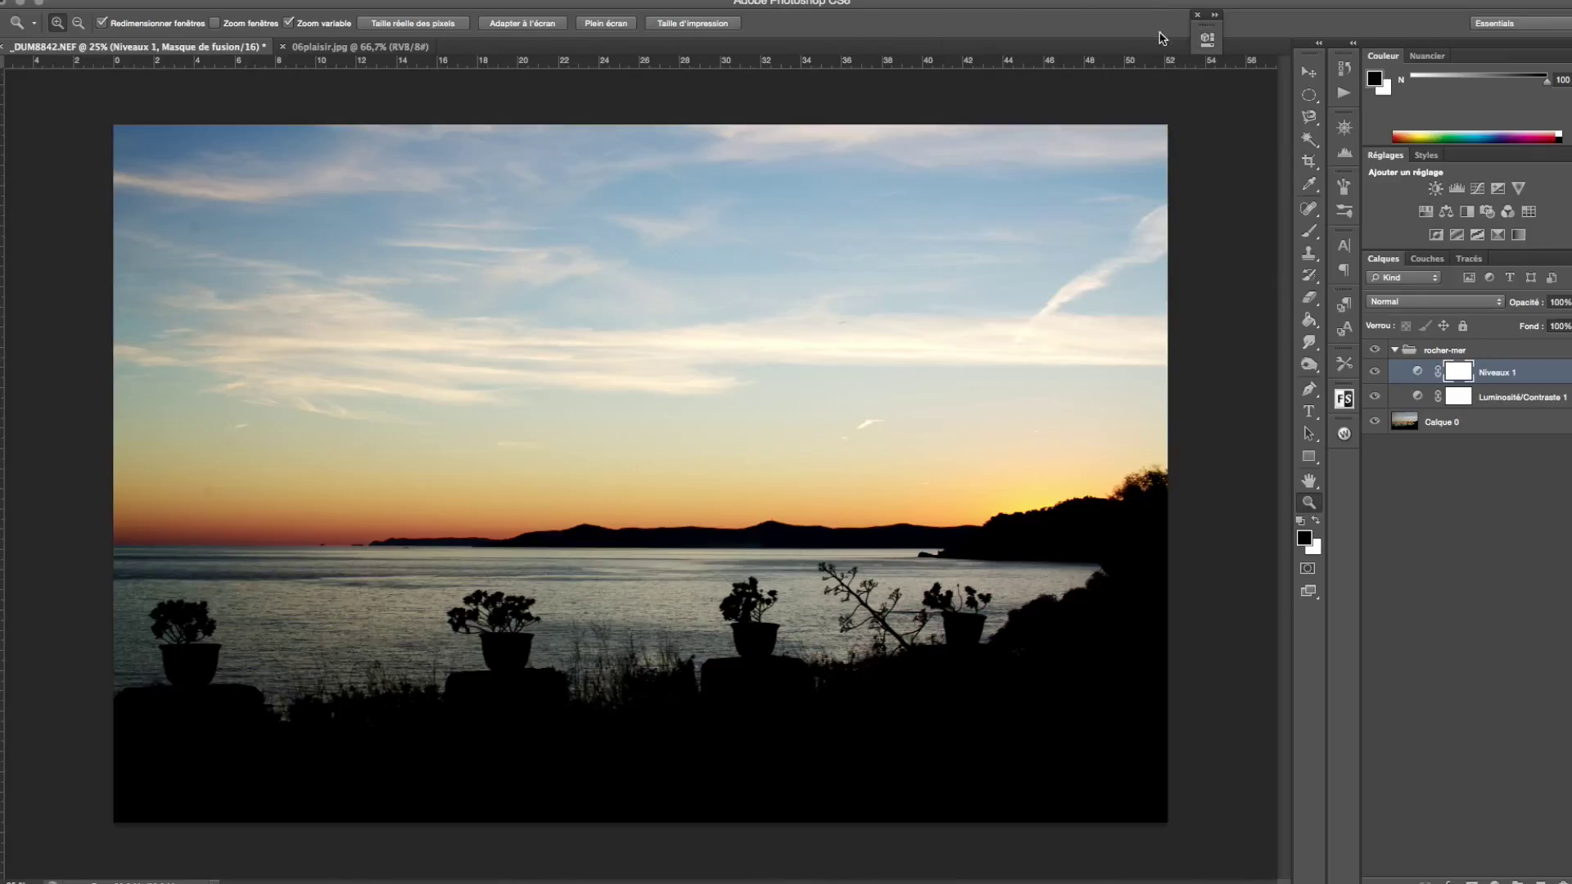
click(1394, 350)
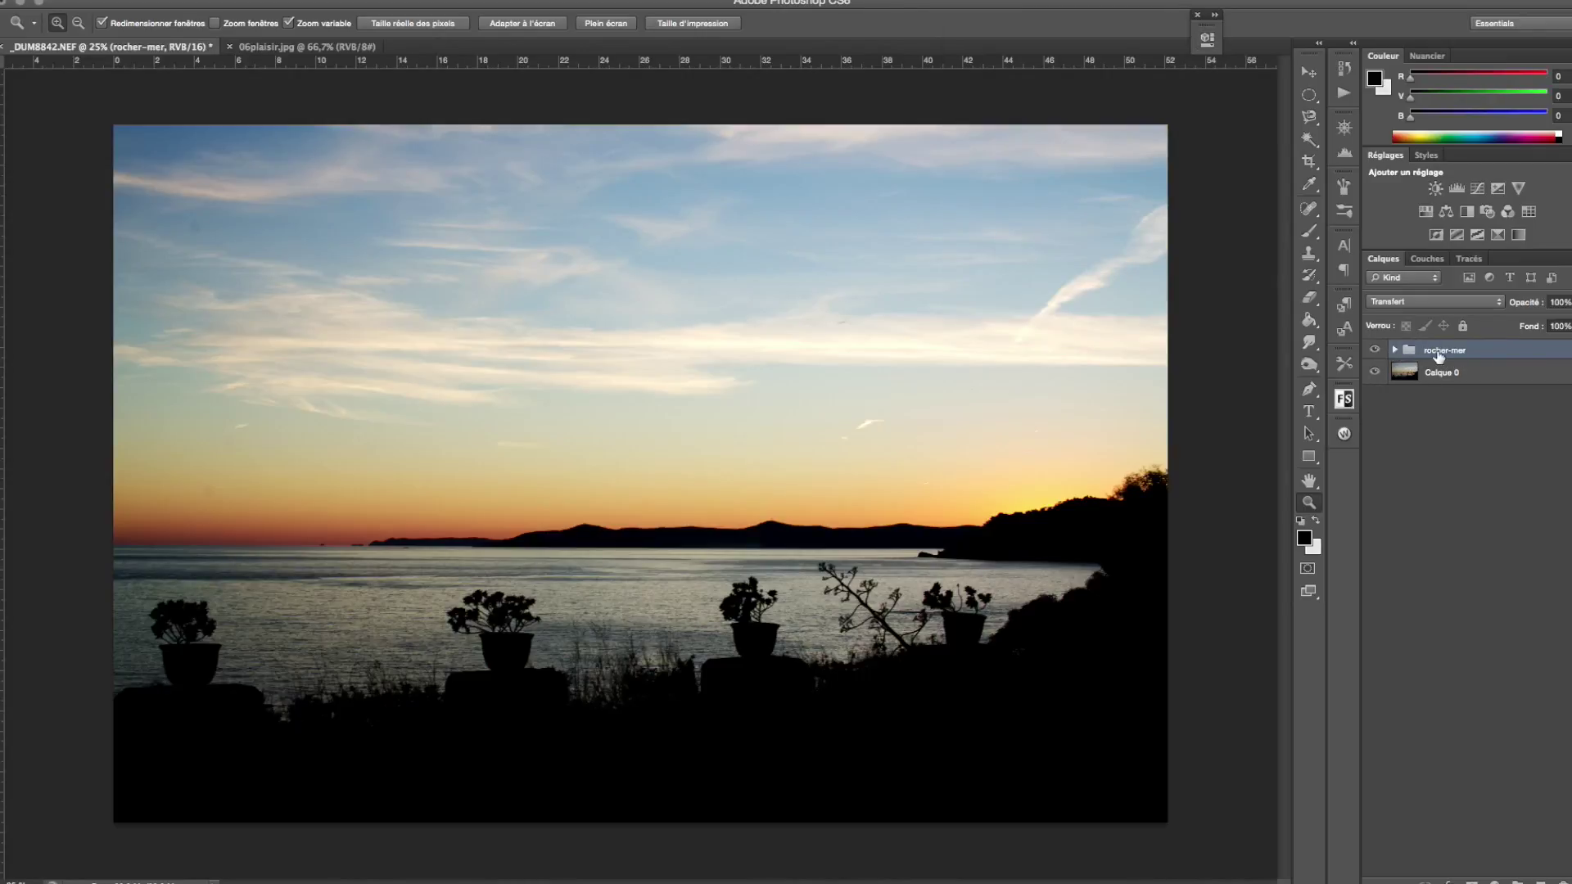
key(alt)
Give rocher-mer a black hide-all mask, paint white over the sea and foreground, and add an empty group.
alt+click(1471, 881)
click(1316, 522)
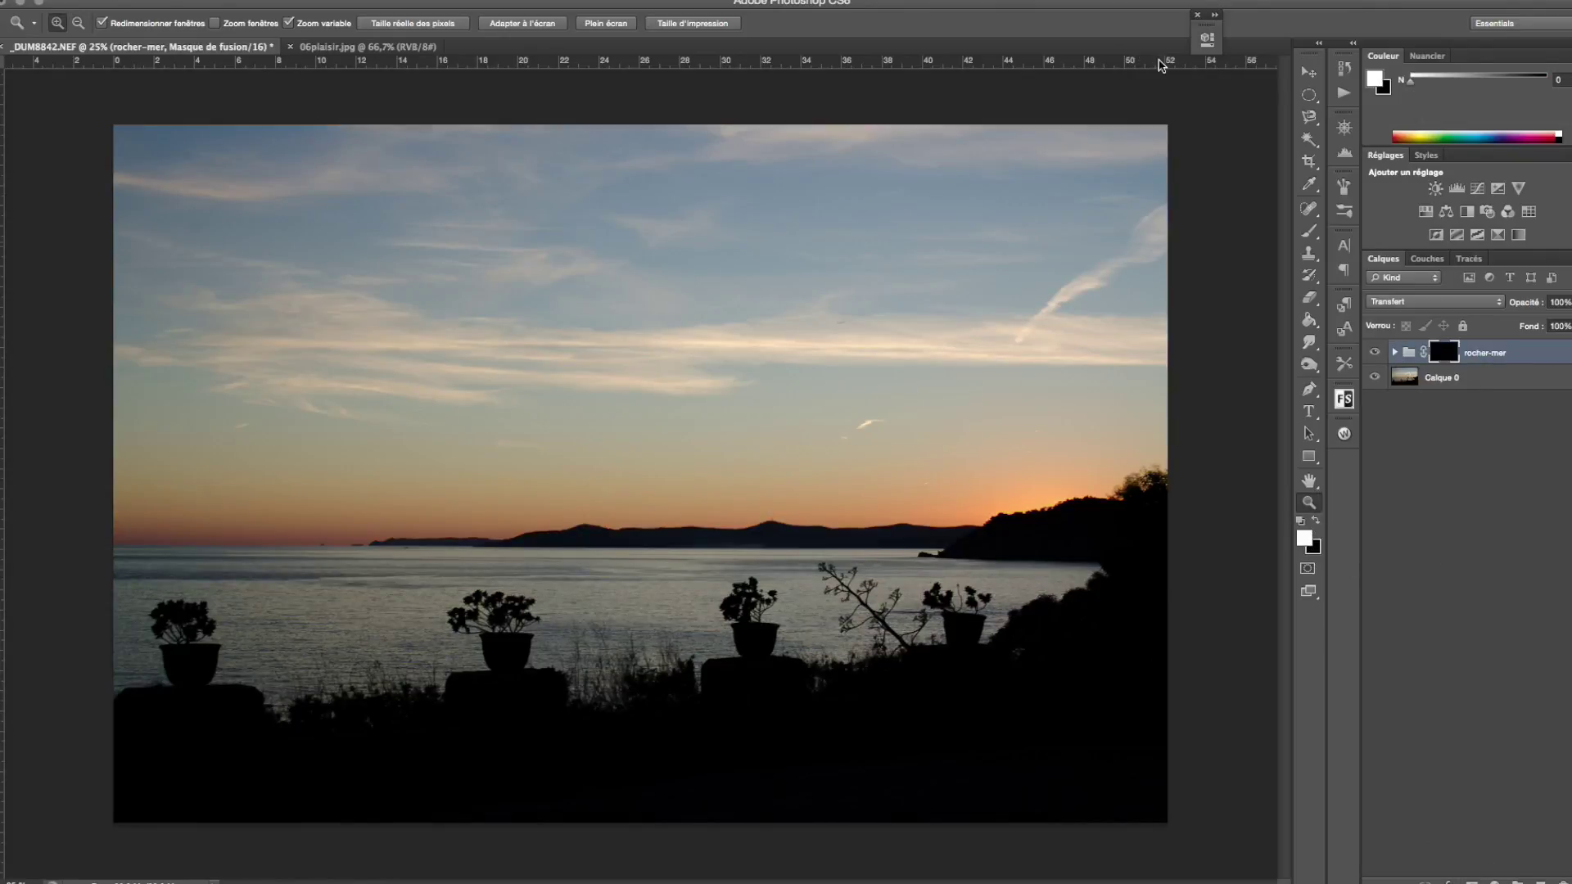
click(1319, 243)
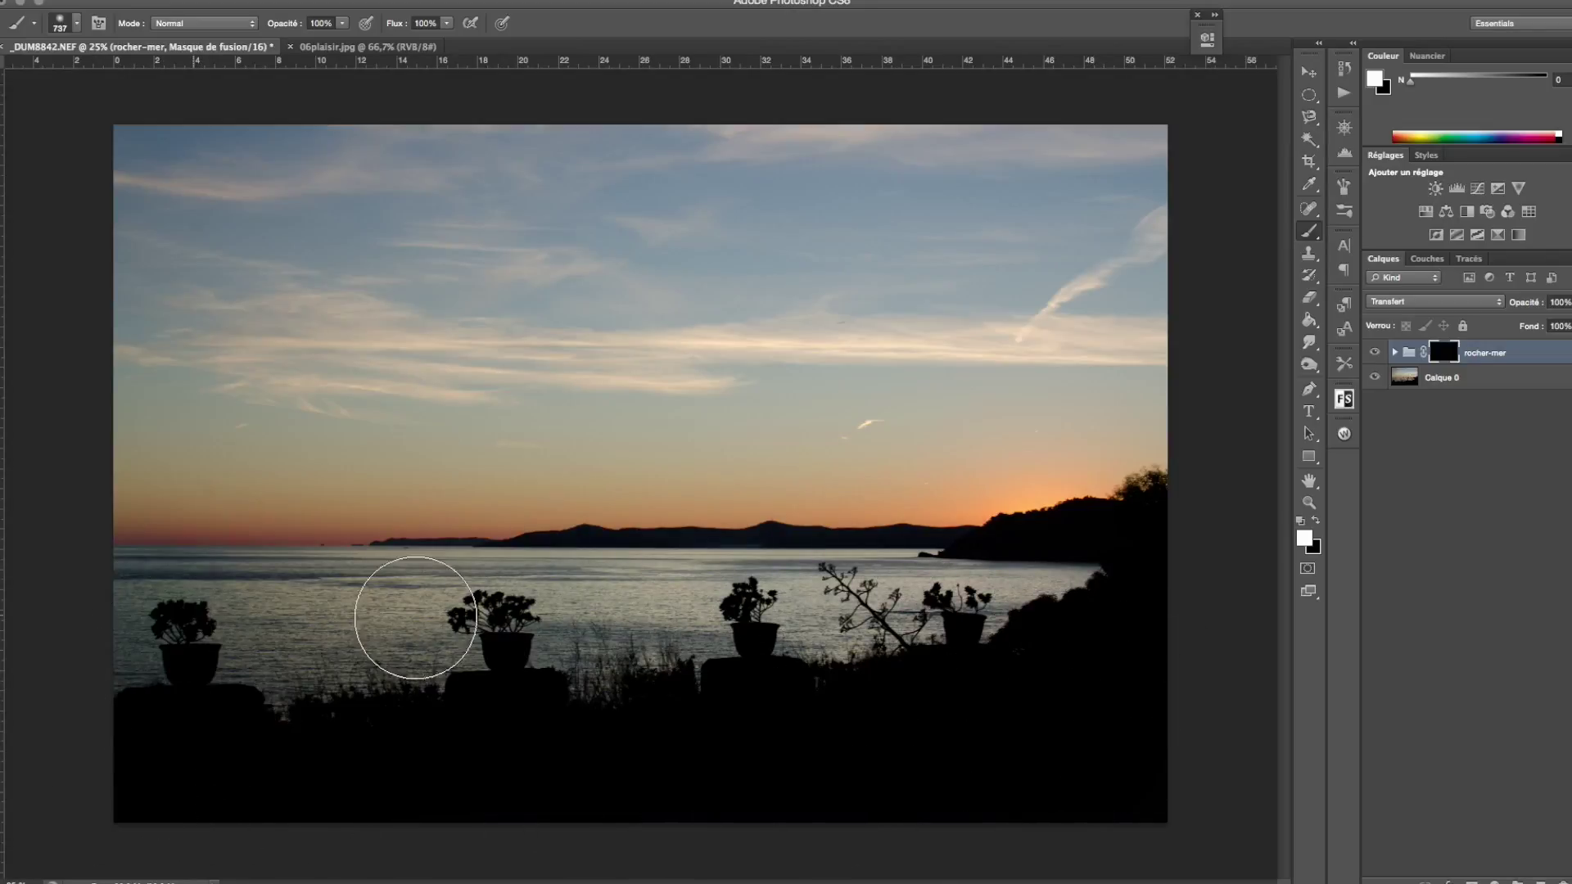
drag(1200, 612, 196, 614)
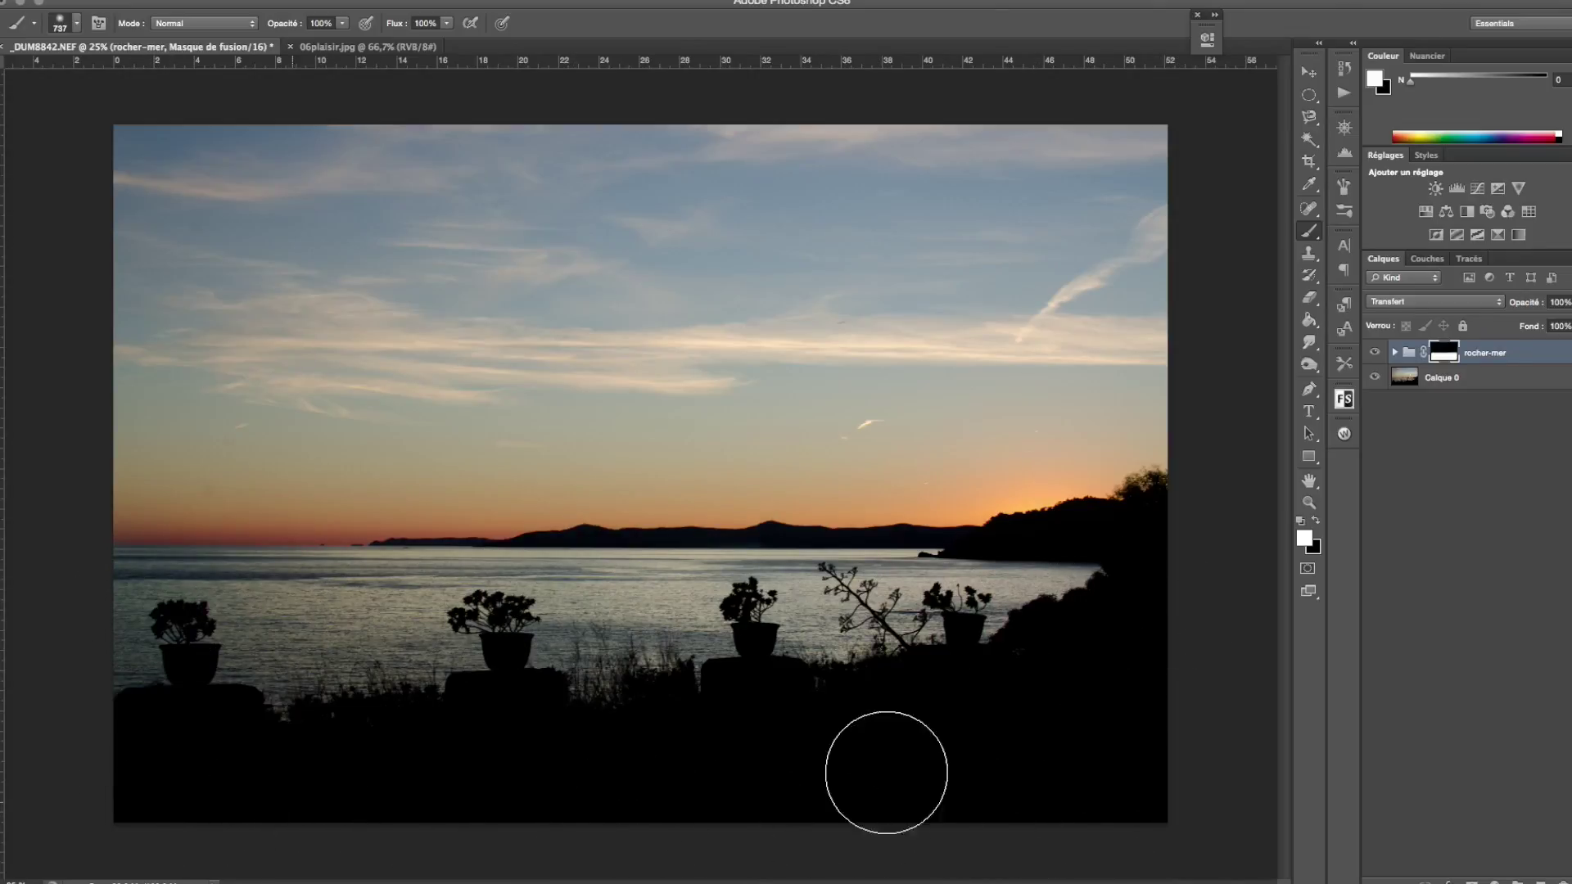
click(1516, 880)
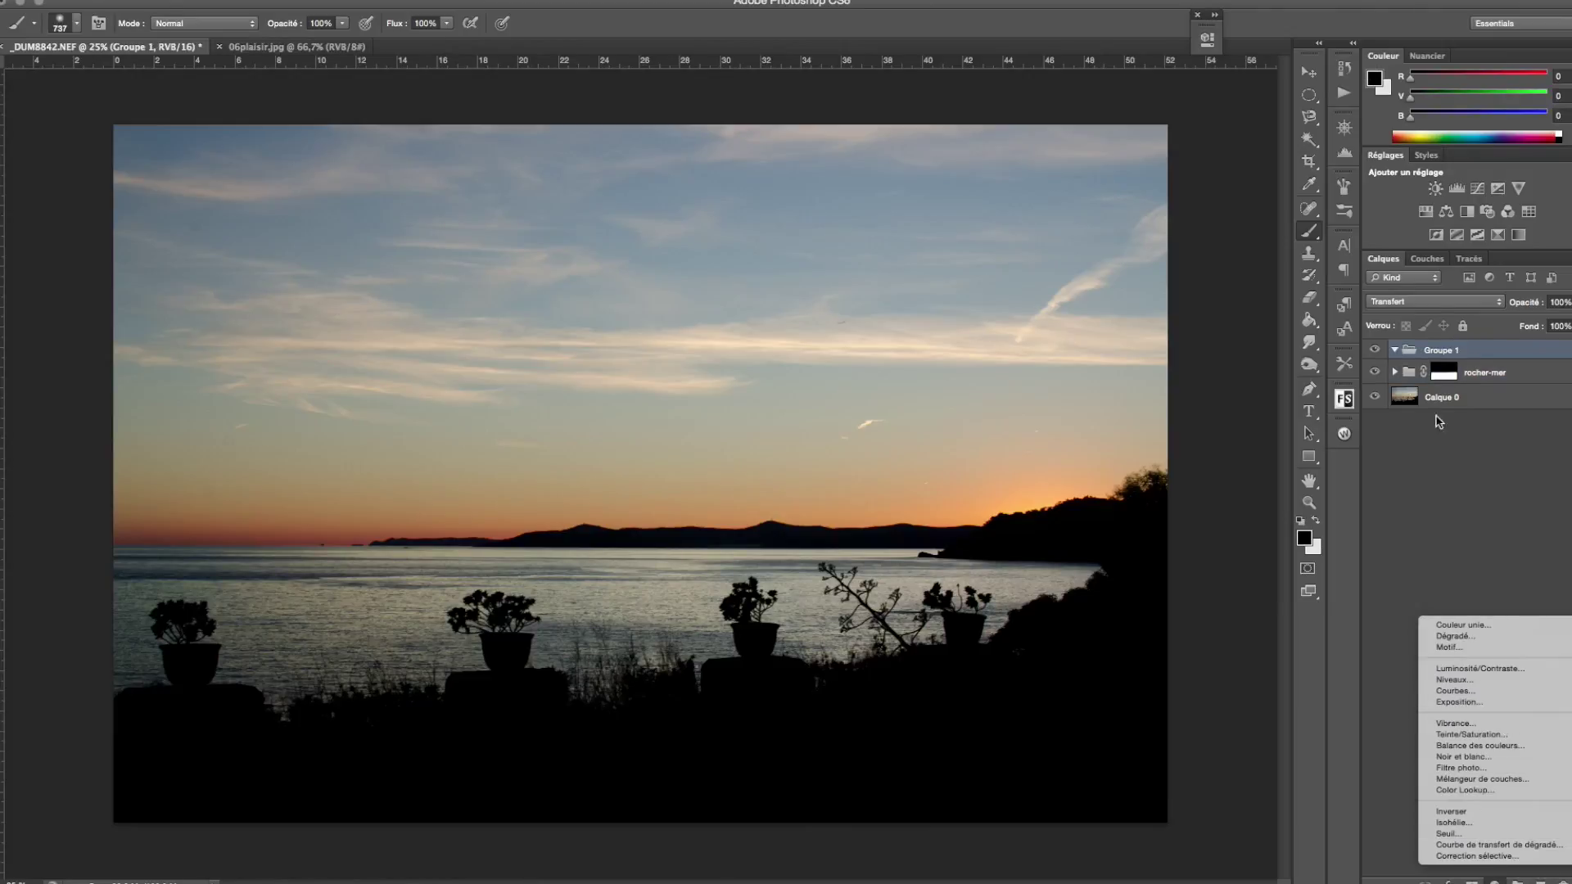
click(1445, 352)
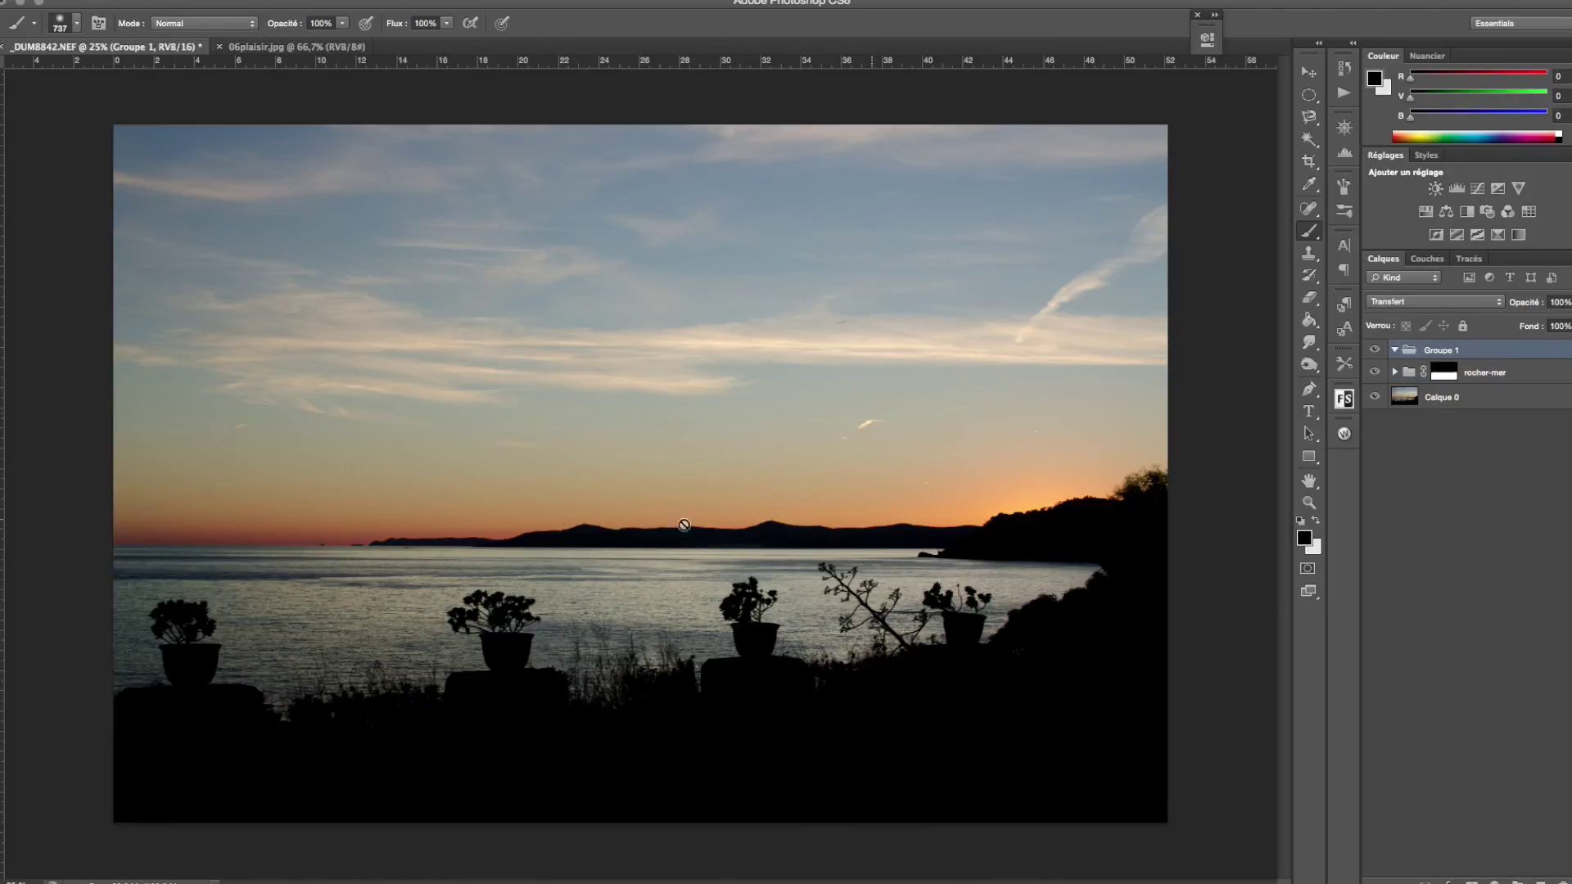
Rename the empty Groupe 1 to 'Orange'.
double_click(1442, 351)
text(Orange)
key(Return)
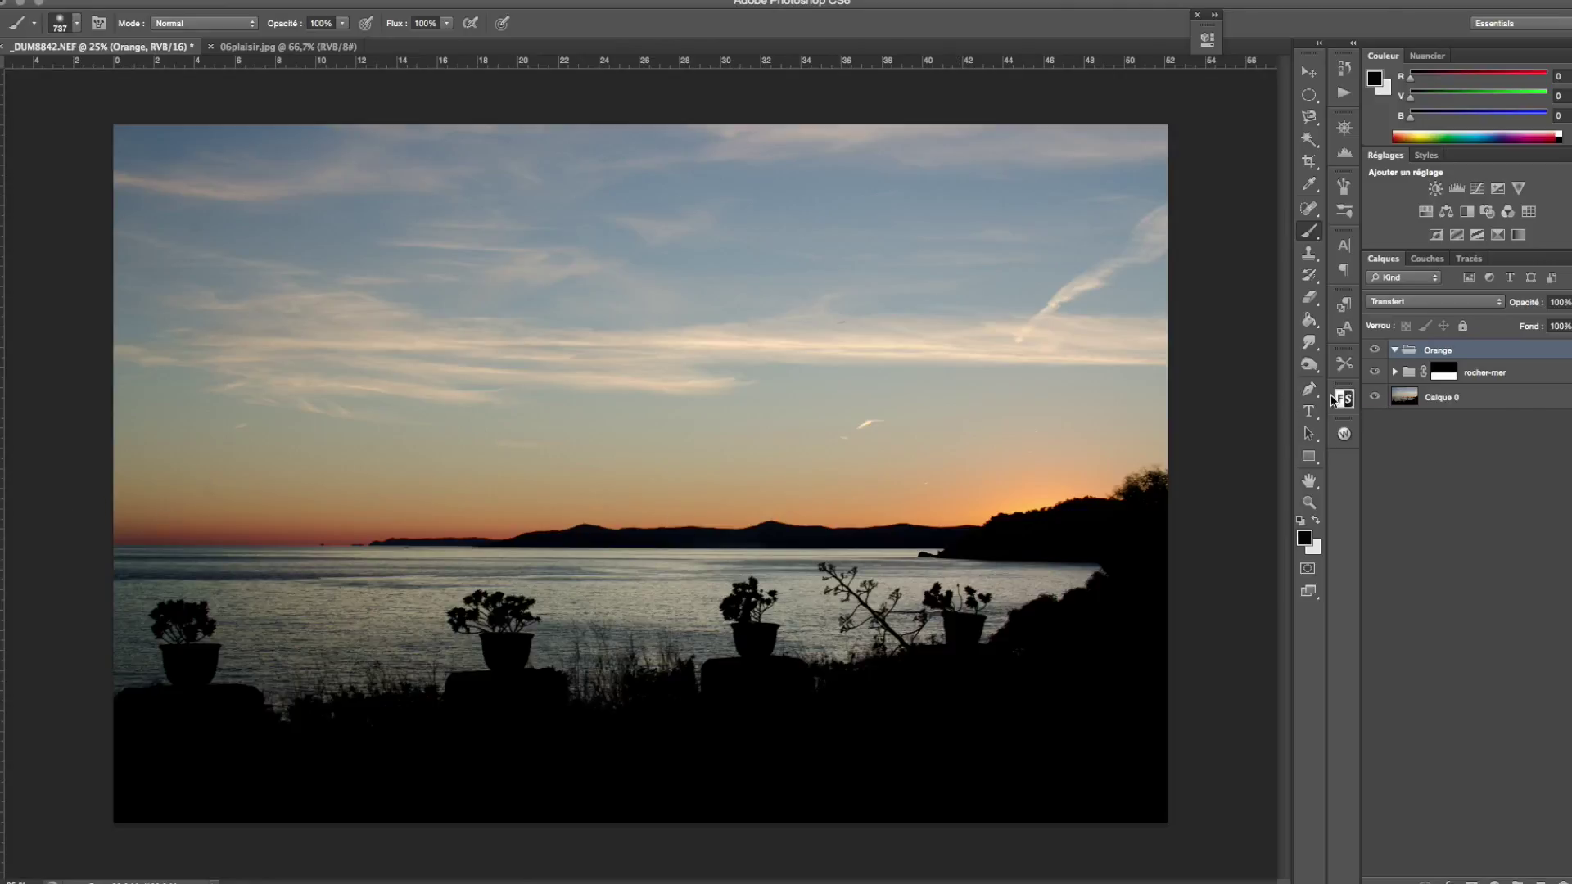
click(1493, 879)
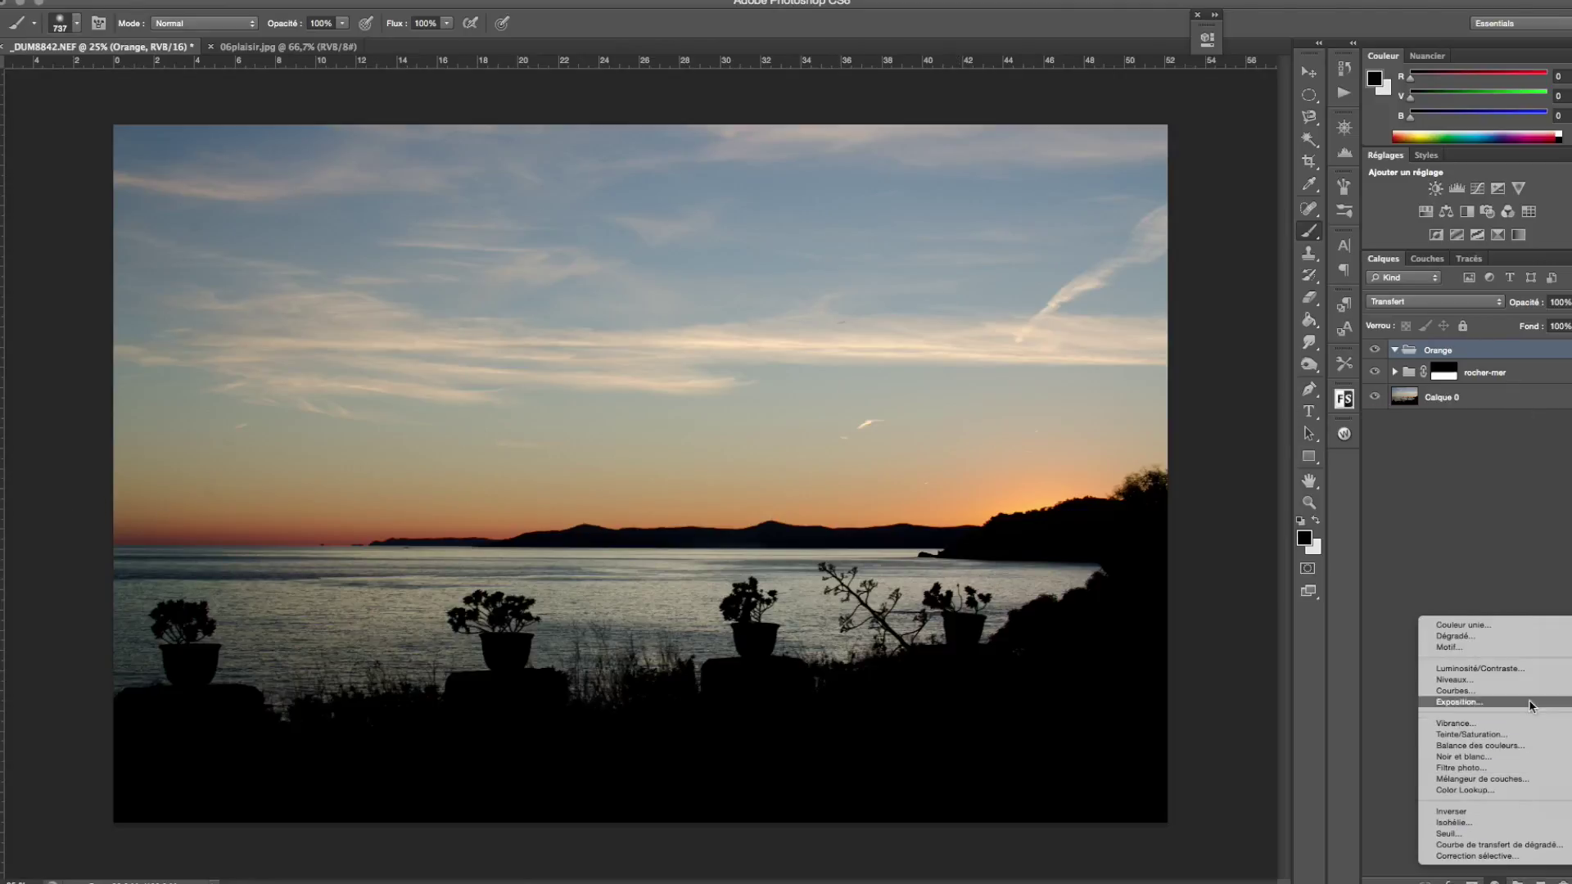
Add a Luminosité/Contraste layer inside Orange with brightness 21 and contrast 24.
click(1515, 668)
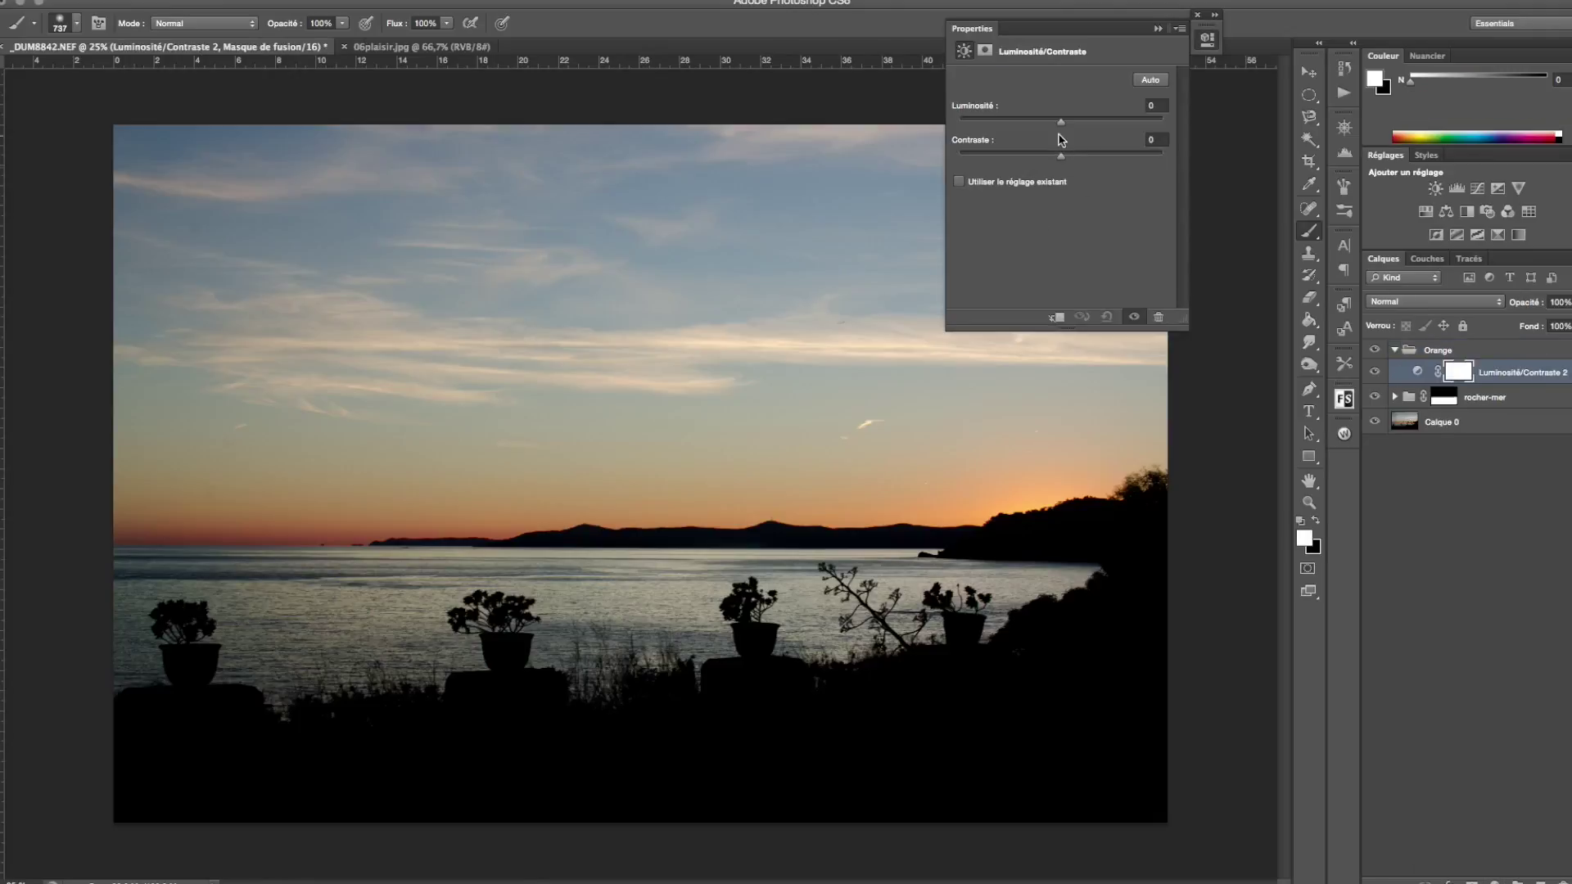
drag(1062, 124, 1075, 124)
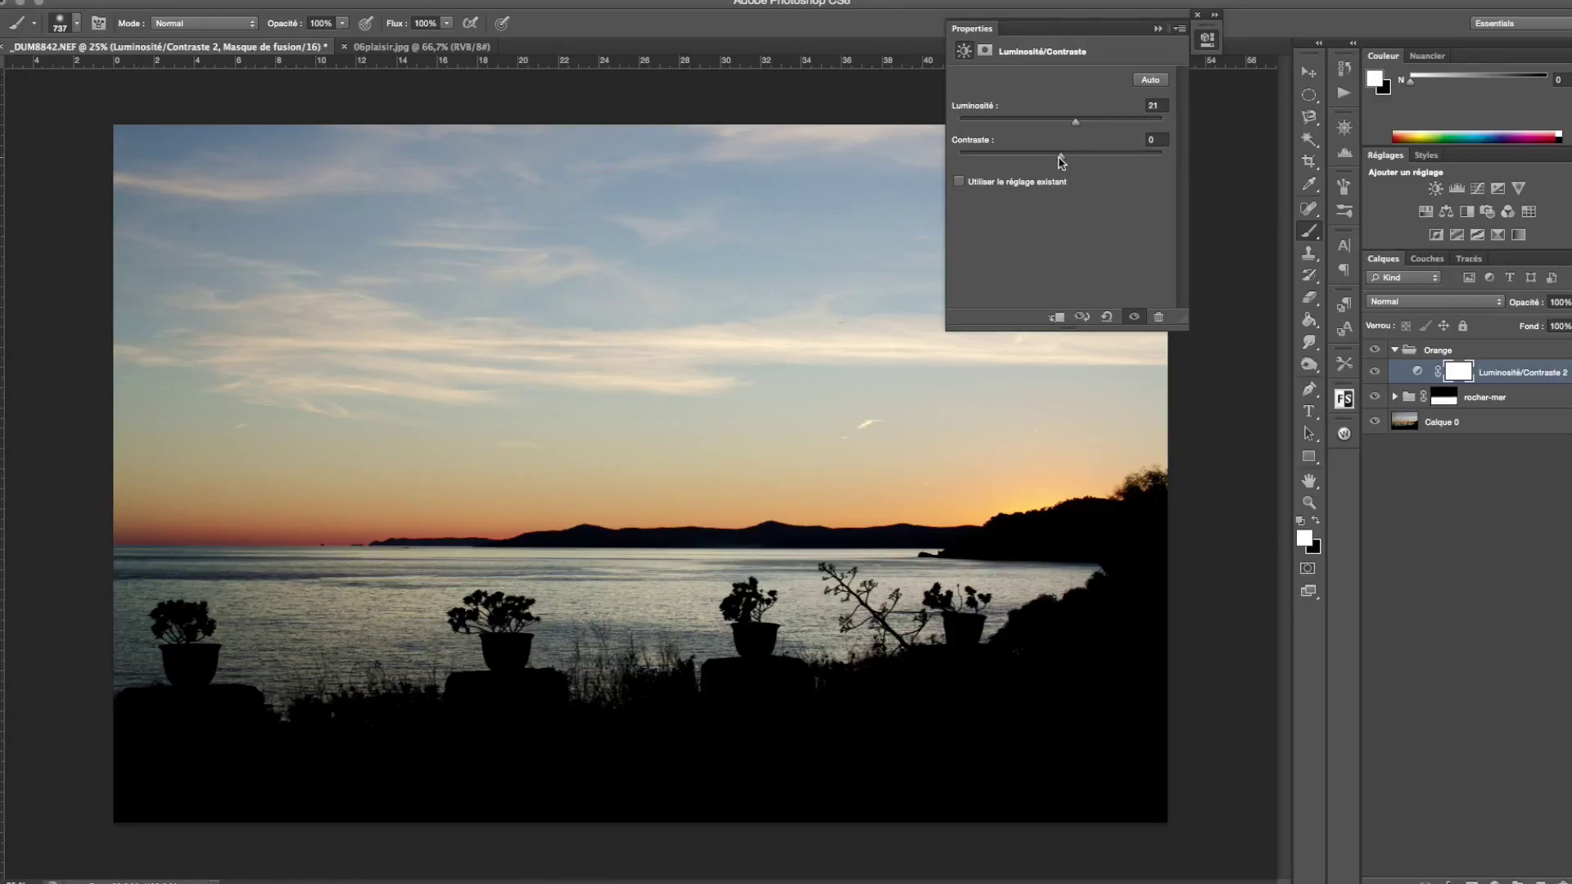
drag(1061, 155, 1083, 156)
drag(1084, 158, 1086, 157)
click(1157, 28)
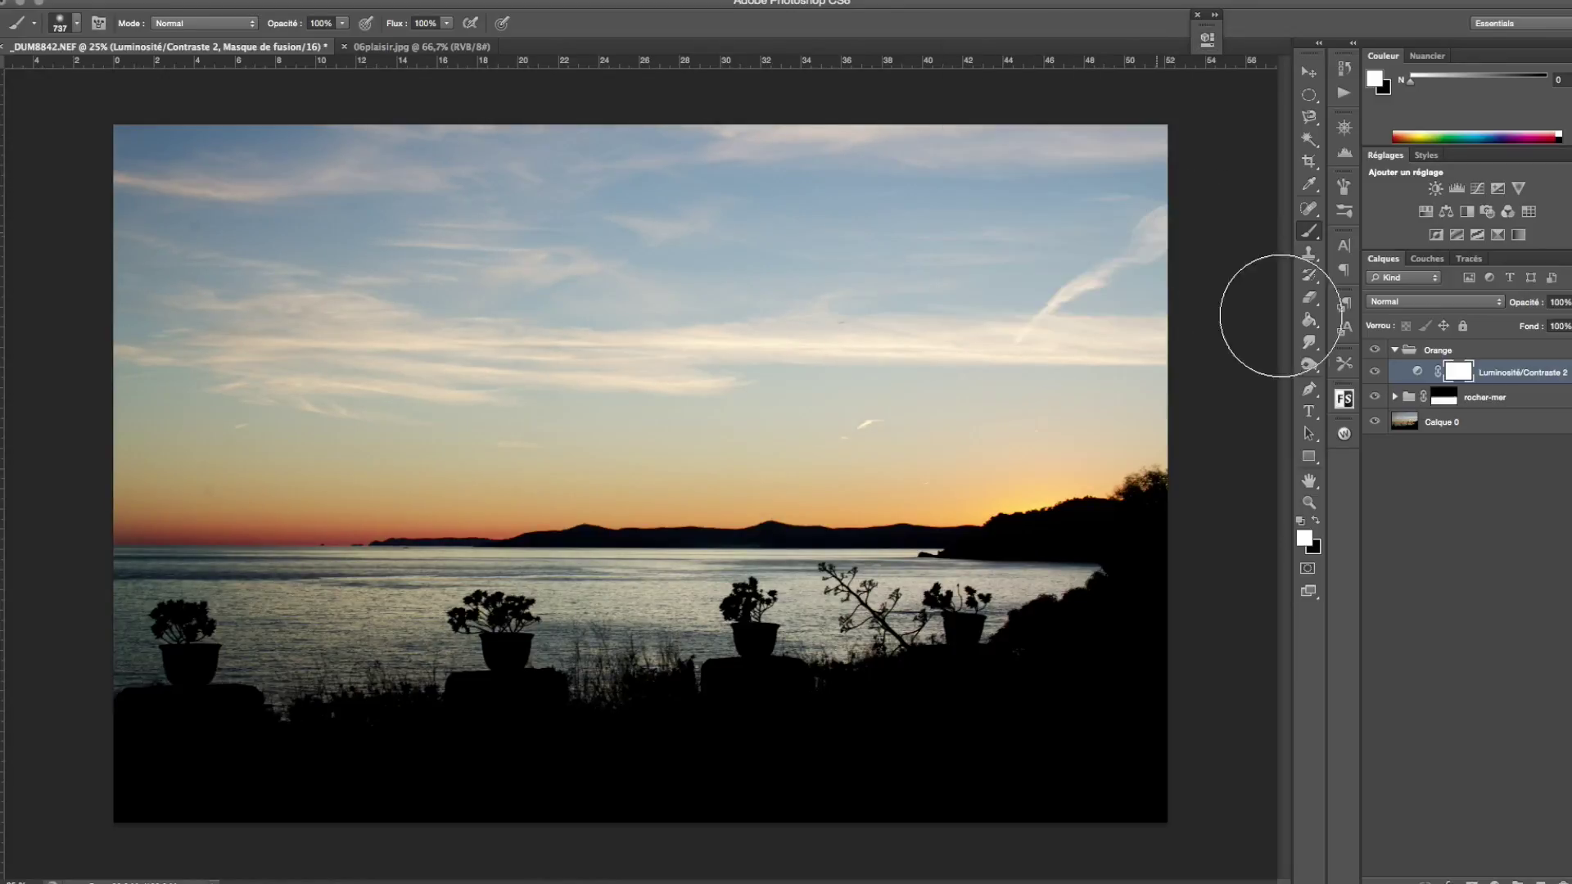
Toggle the Orange group's visibility to compare, then add a black hide-all mask to it.
click(1375, 350)
click(1376, 351)
click(1396, 350)
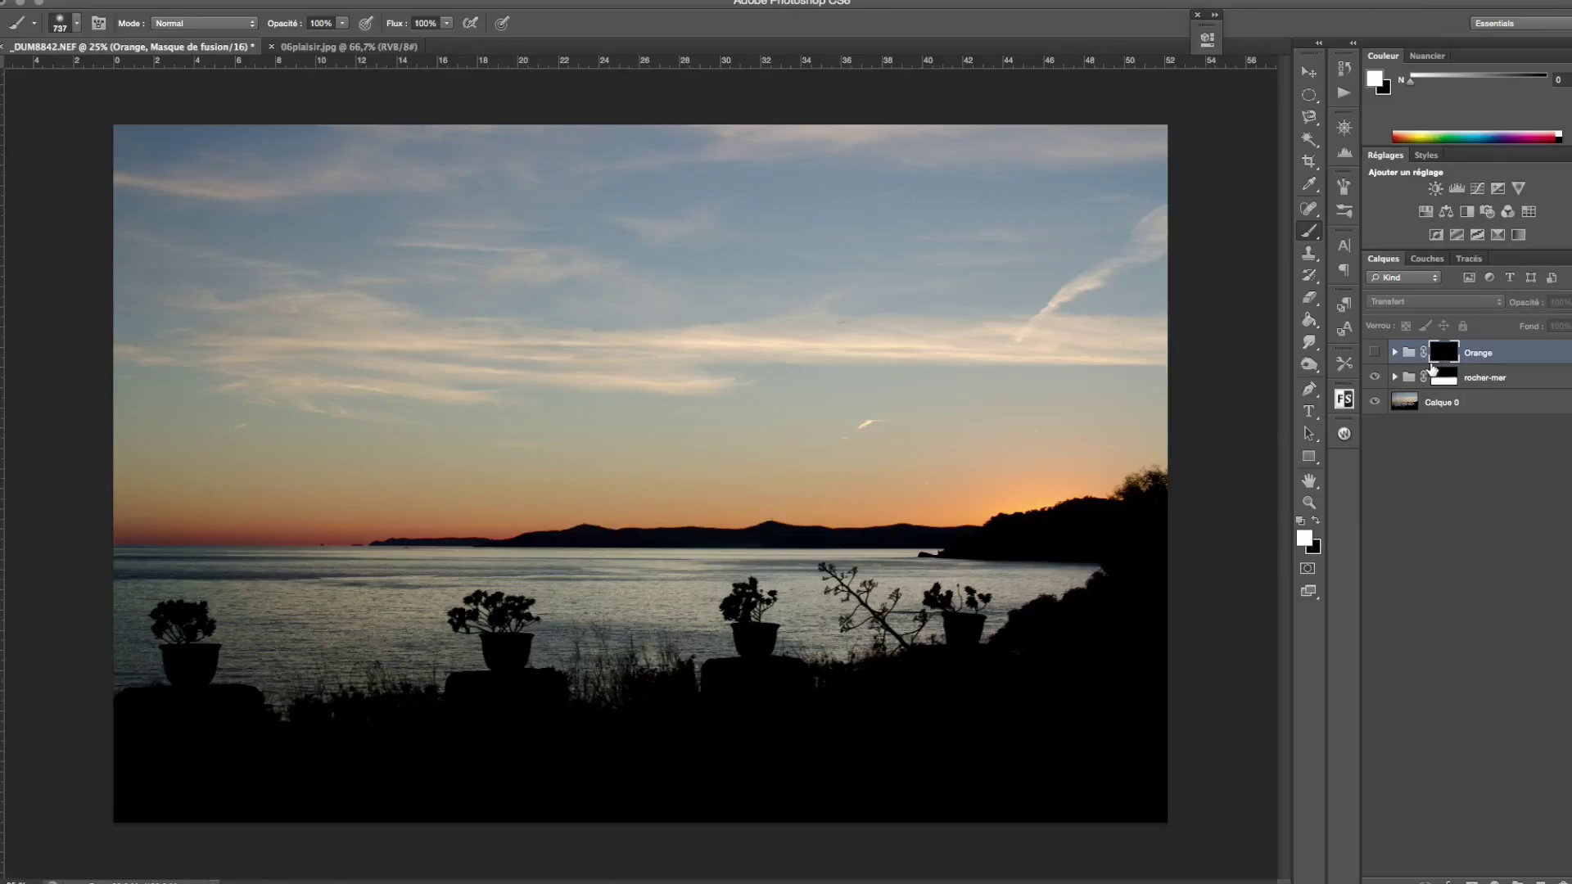
Undo the old mask, make Orange visible again, and give it a fresh black hide-all mask.
click(1395, 352)
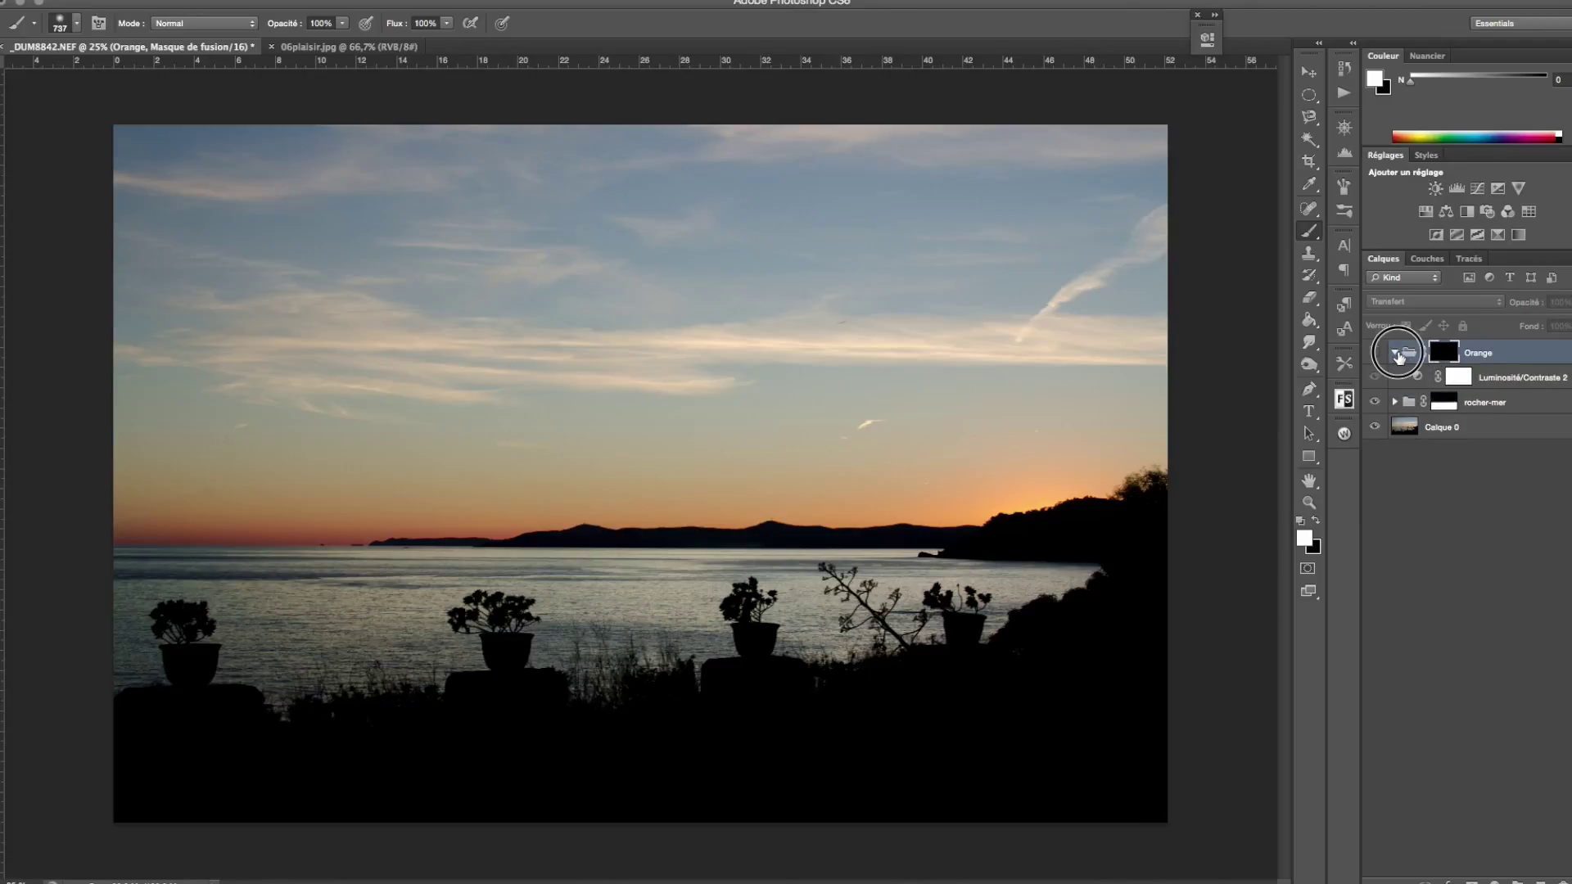
click(1395, 353)
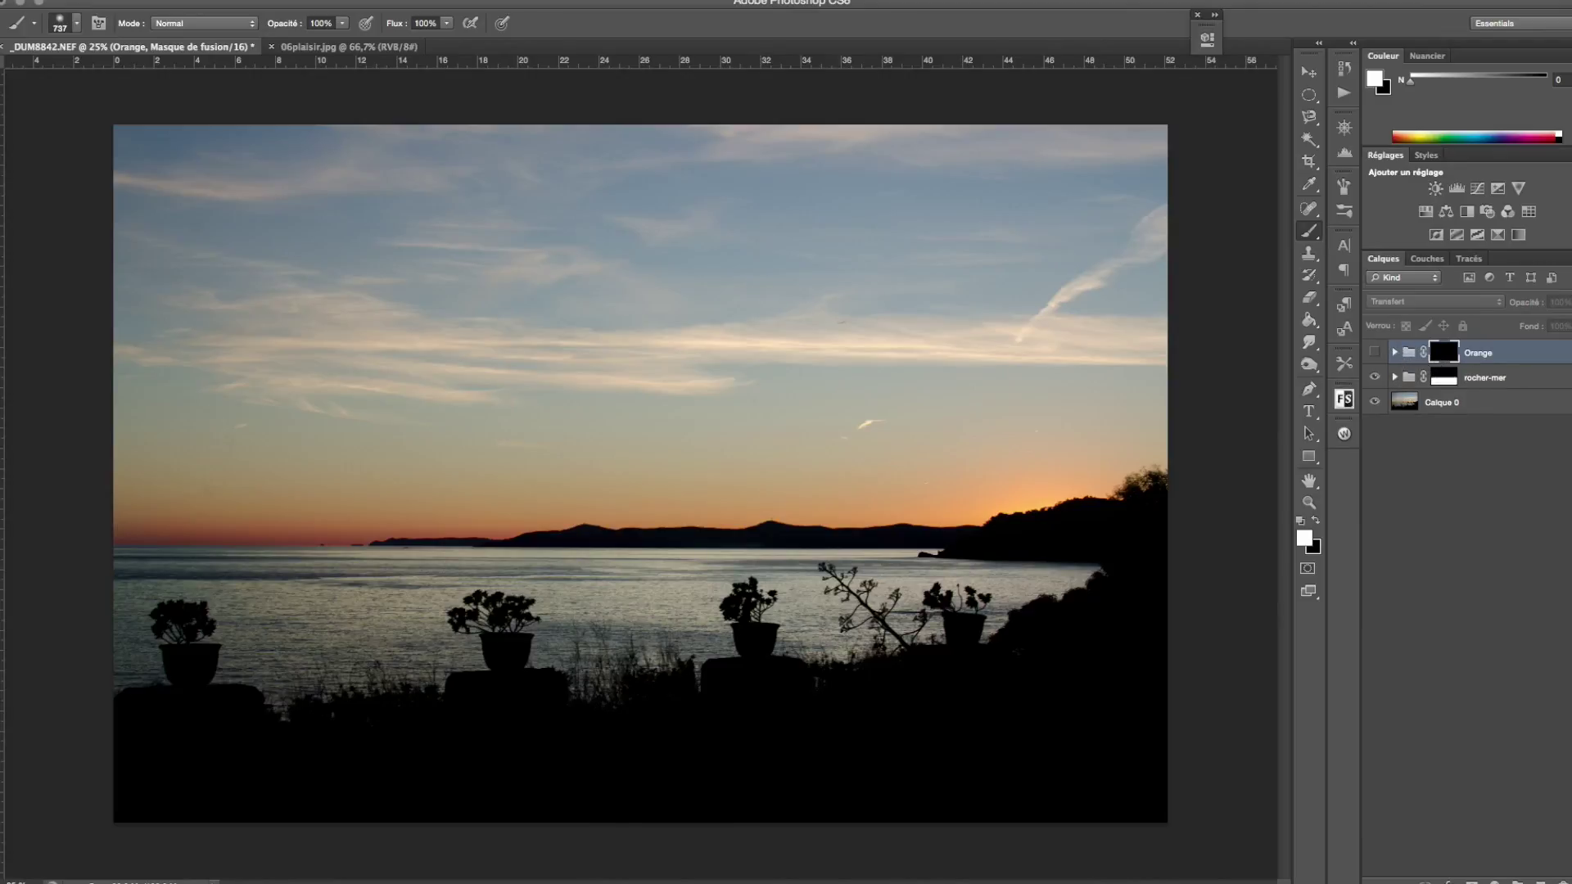
click(188, 0)
click(163, 32)
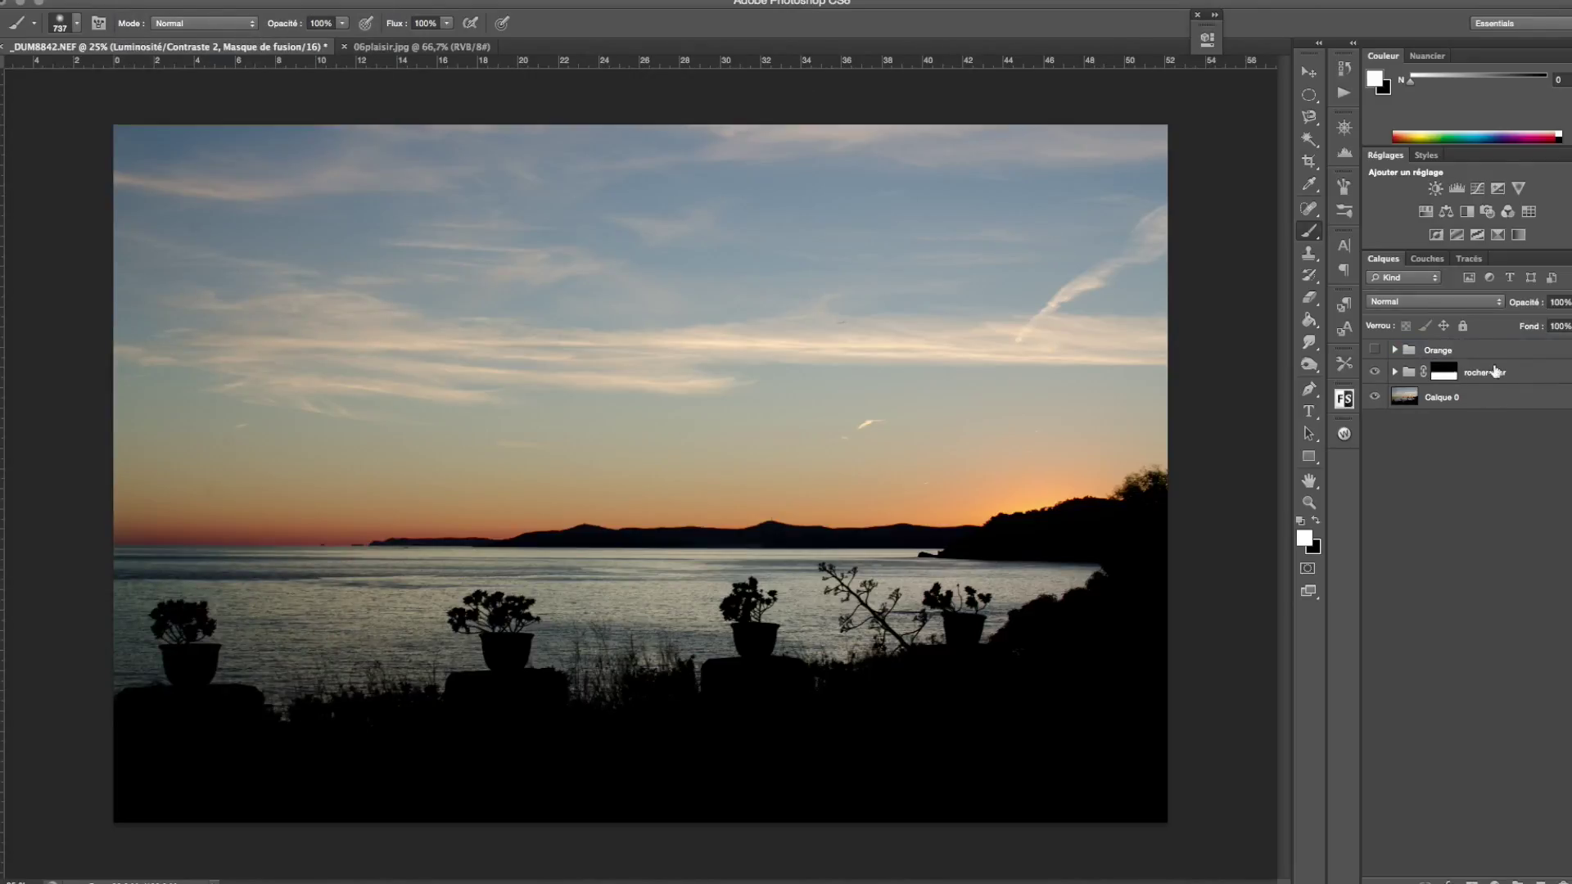
click(1374, 351)
click(1478, 353)
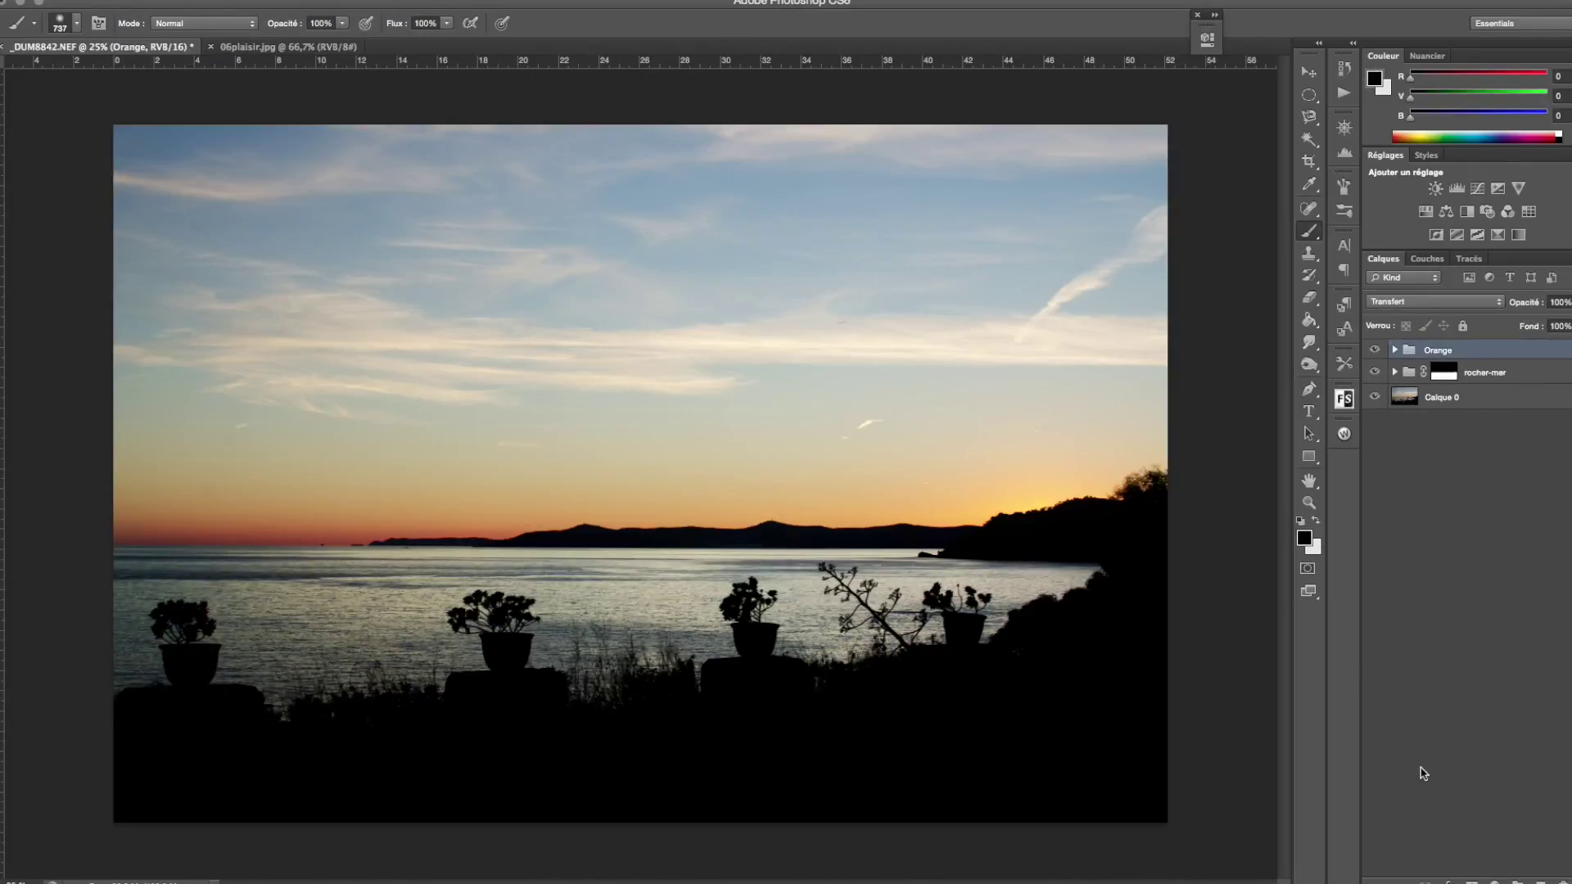
alt+click(1471, 880)
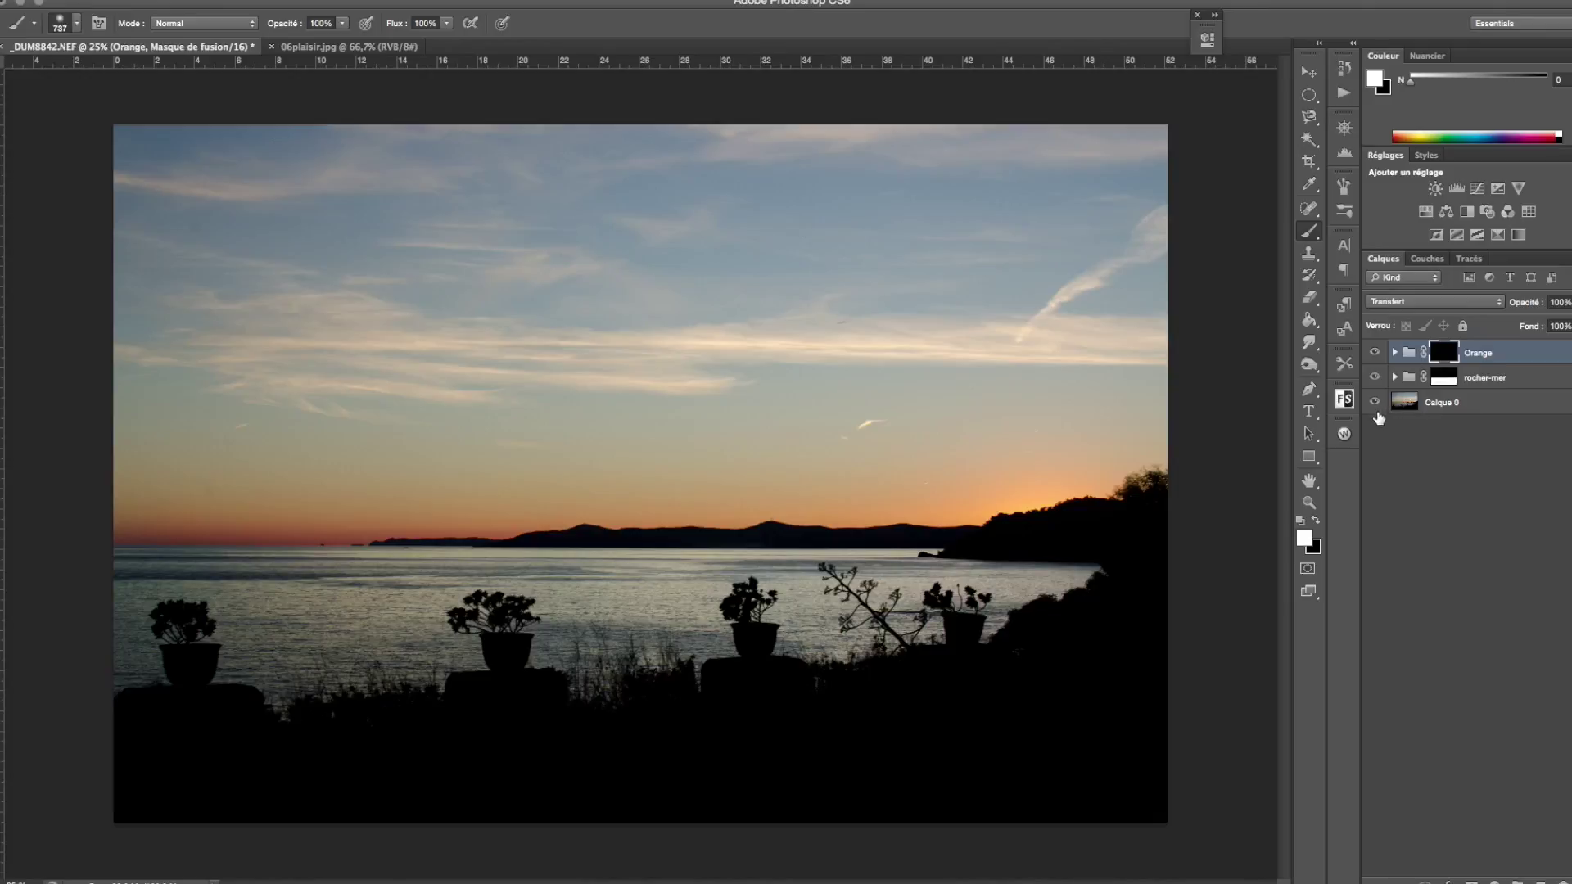
Target the Orange group's mask and set the brush to a soft 176 px, 0% hardness.
click(1477, 405)
mouse_move(1380, 354)
mouse_down()
mouse_move(1381, 379)
mouse_move(1380, 353)
mouse_up()
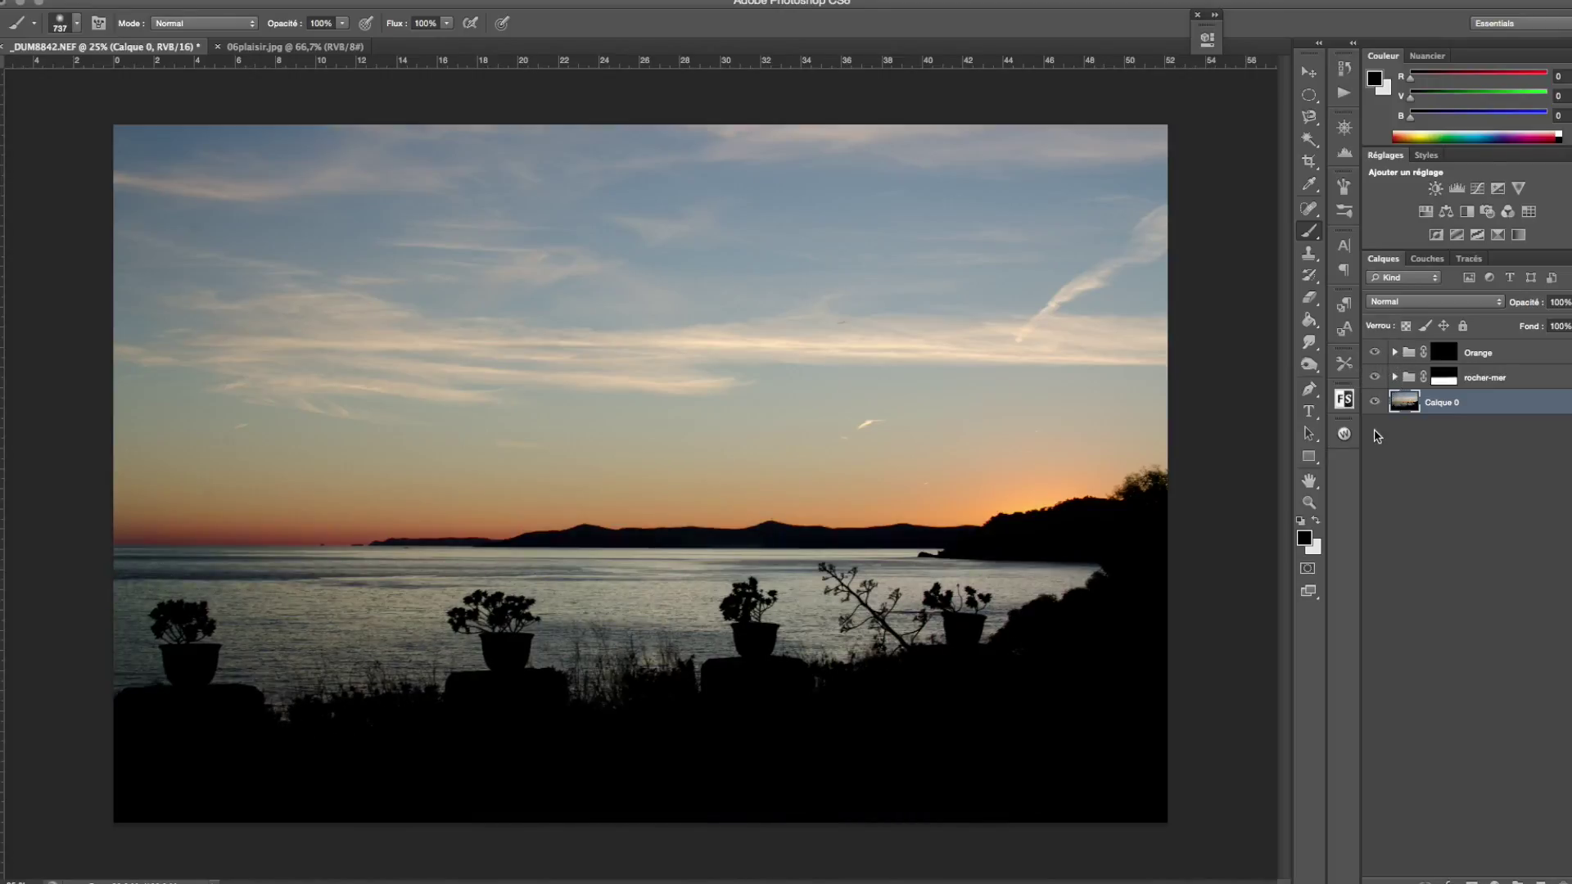
click(1457, 353)
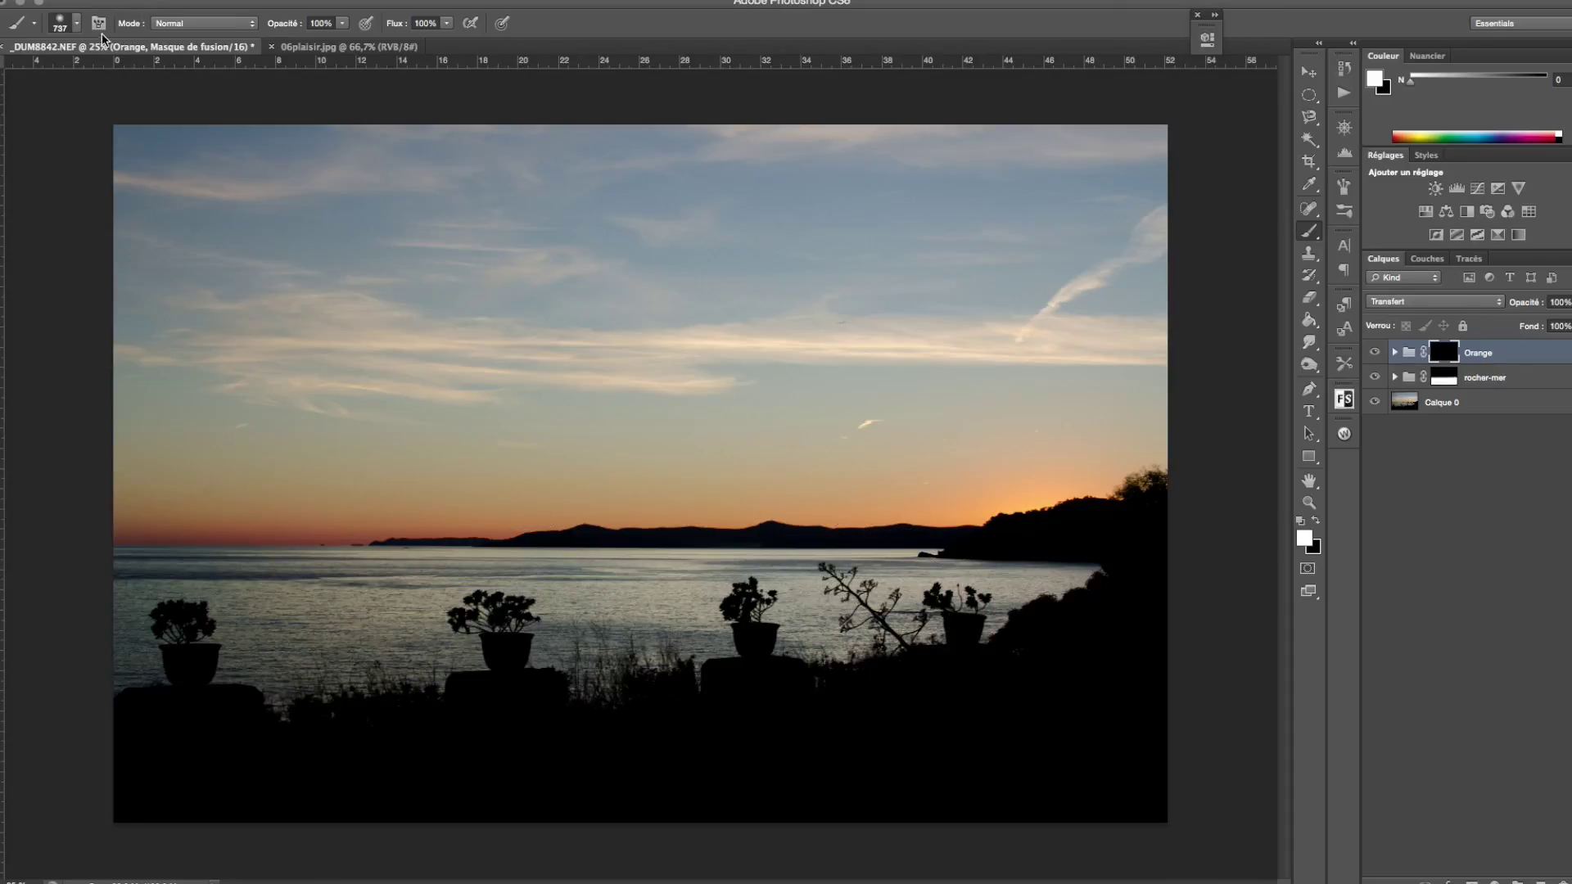
click(70, 25)
drag(166, 82, 114, 74)
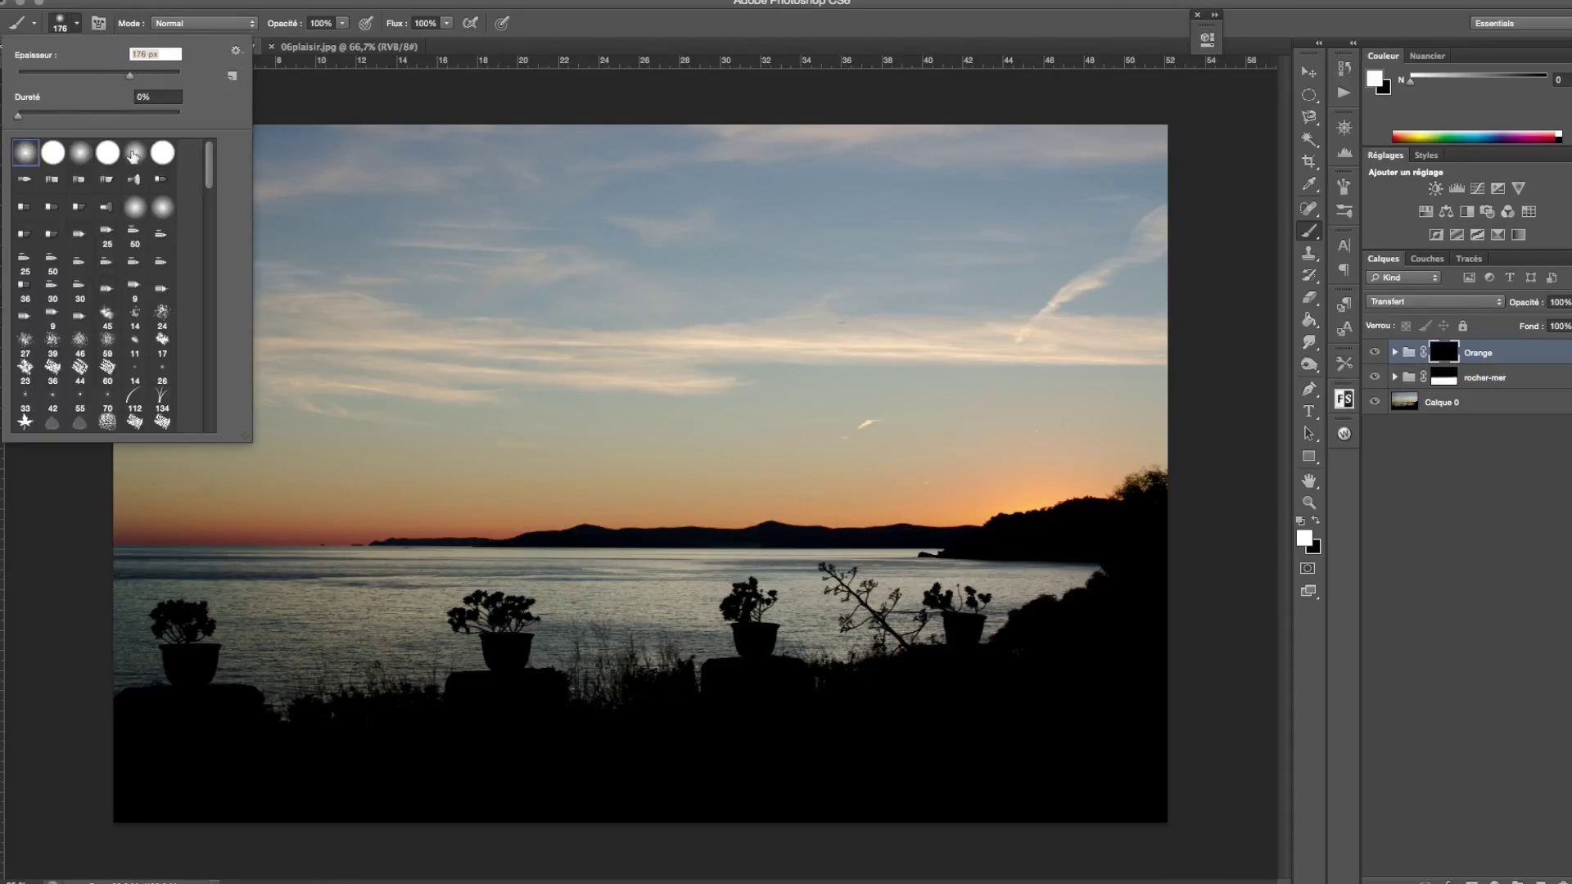
Paint warmth back near the horizon, then enlarge the soft brush to 737 px.
mouse_move(295, 524)
mouse_down()
mouse_move(111, 521)
mouse_move(309, 516)
mouse_move(70, 488)
mouse_move(186, 494)
mouse_move(358, 440)
mouse_move(589, 456)
mouse_move(565, 463)
mouse_up()
click(79, 22)
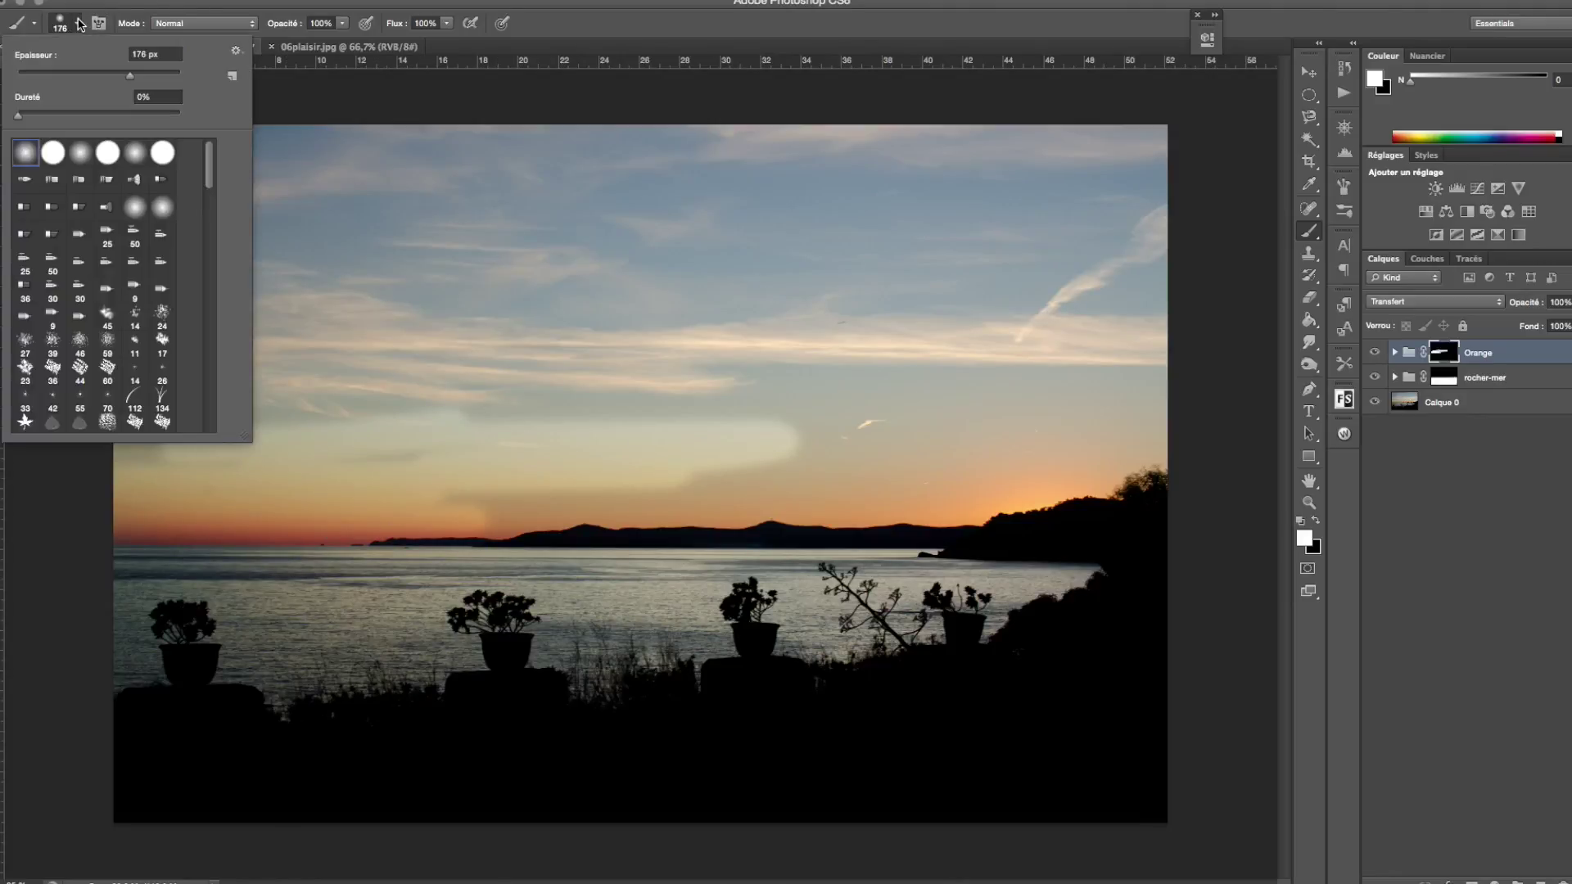
click(80, 22)
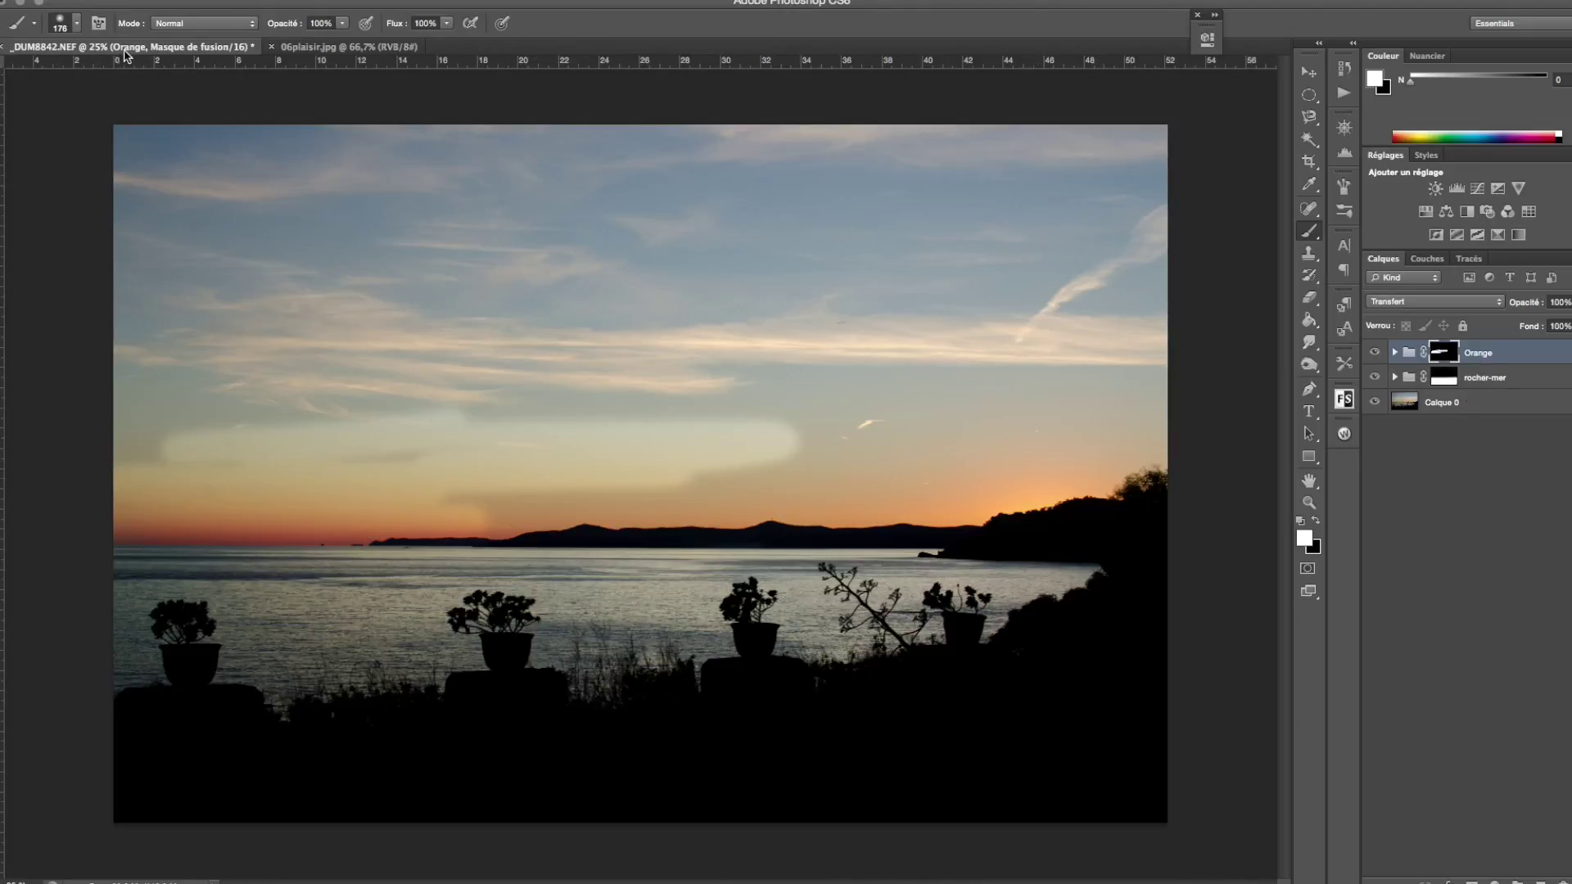
click(77, 24)
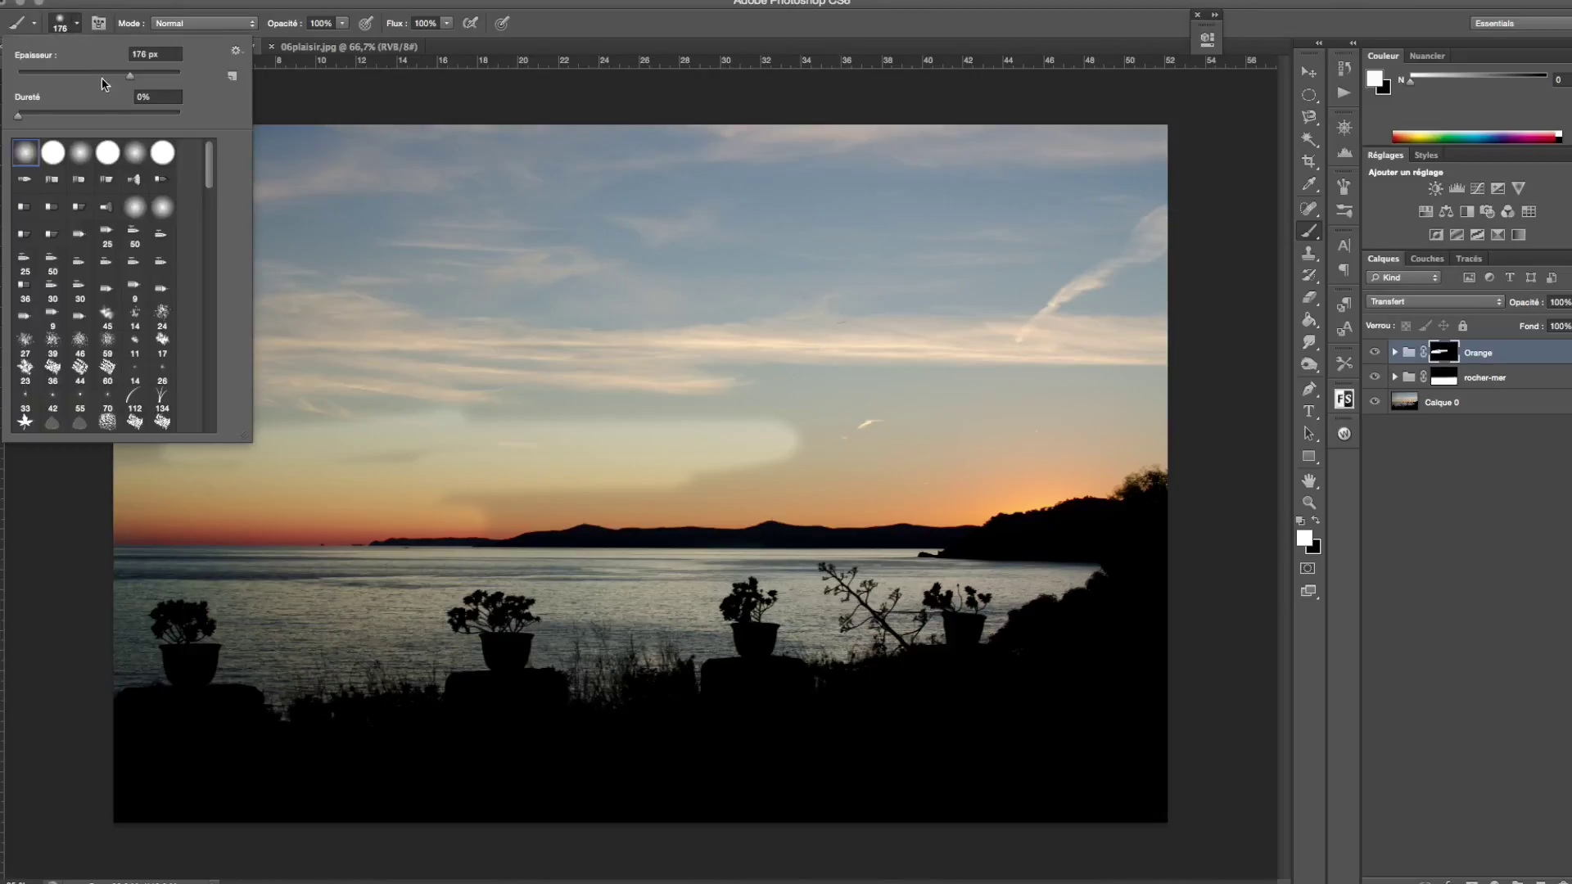
drag(128, 79, 167, 73)
click(704, 491)
Paint the Orange mask white across the lower, upper-left and middle sky, then add an empty group.
click(861, 468)
mouse_move(993, 423)
mouse_down()
mouse_move(347, 385)
mouse_move(351, 140)
mouse_move(491, 193)
mouse_up()
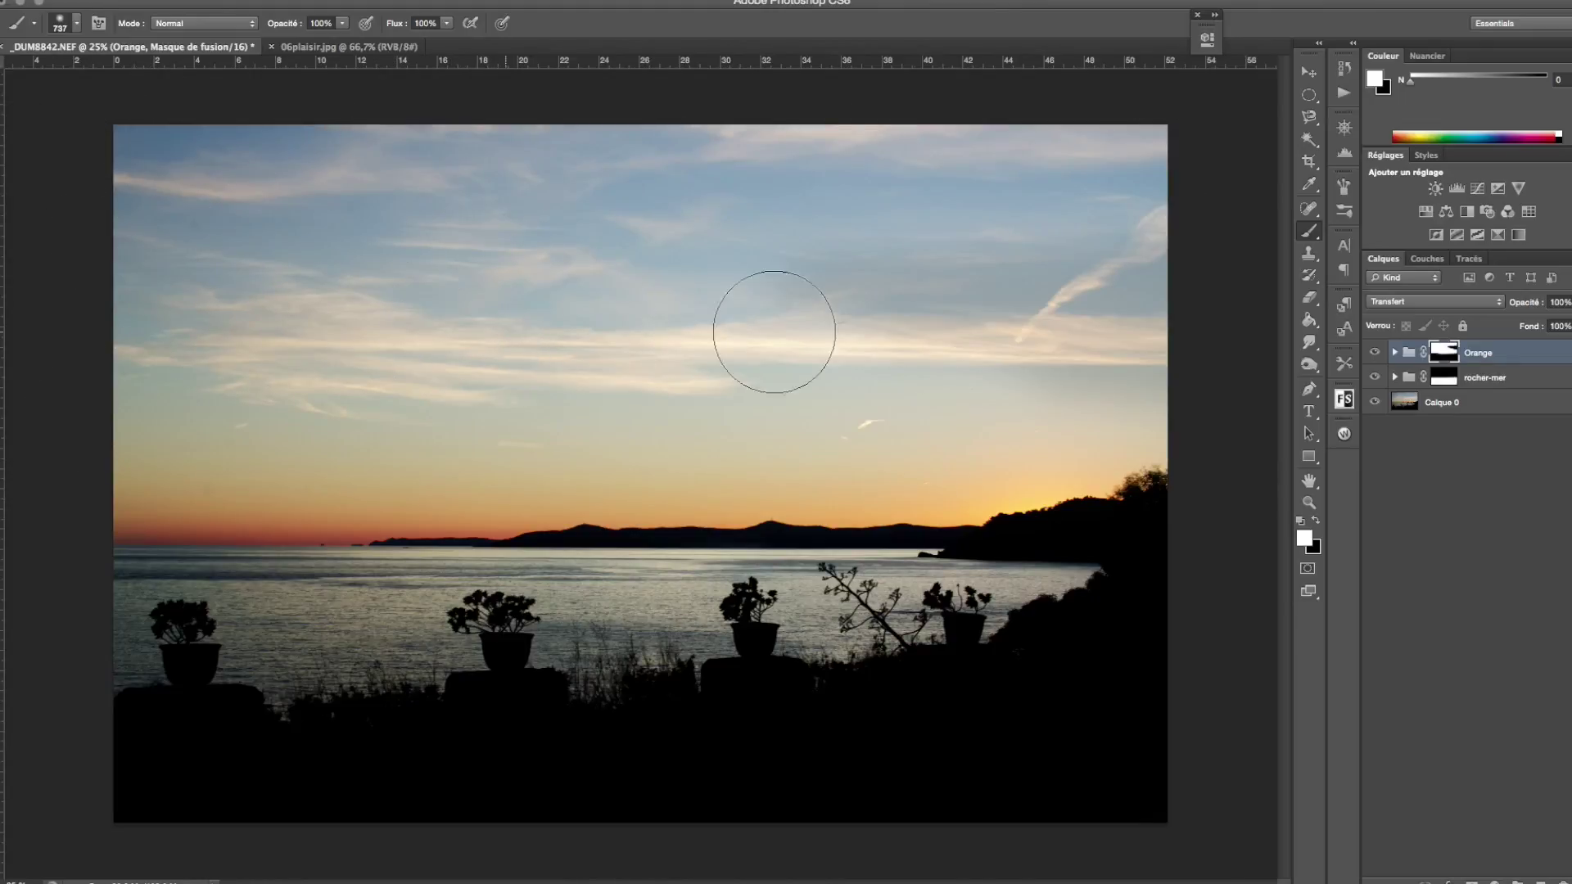
drag(597, 333, 1022, 373)
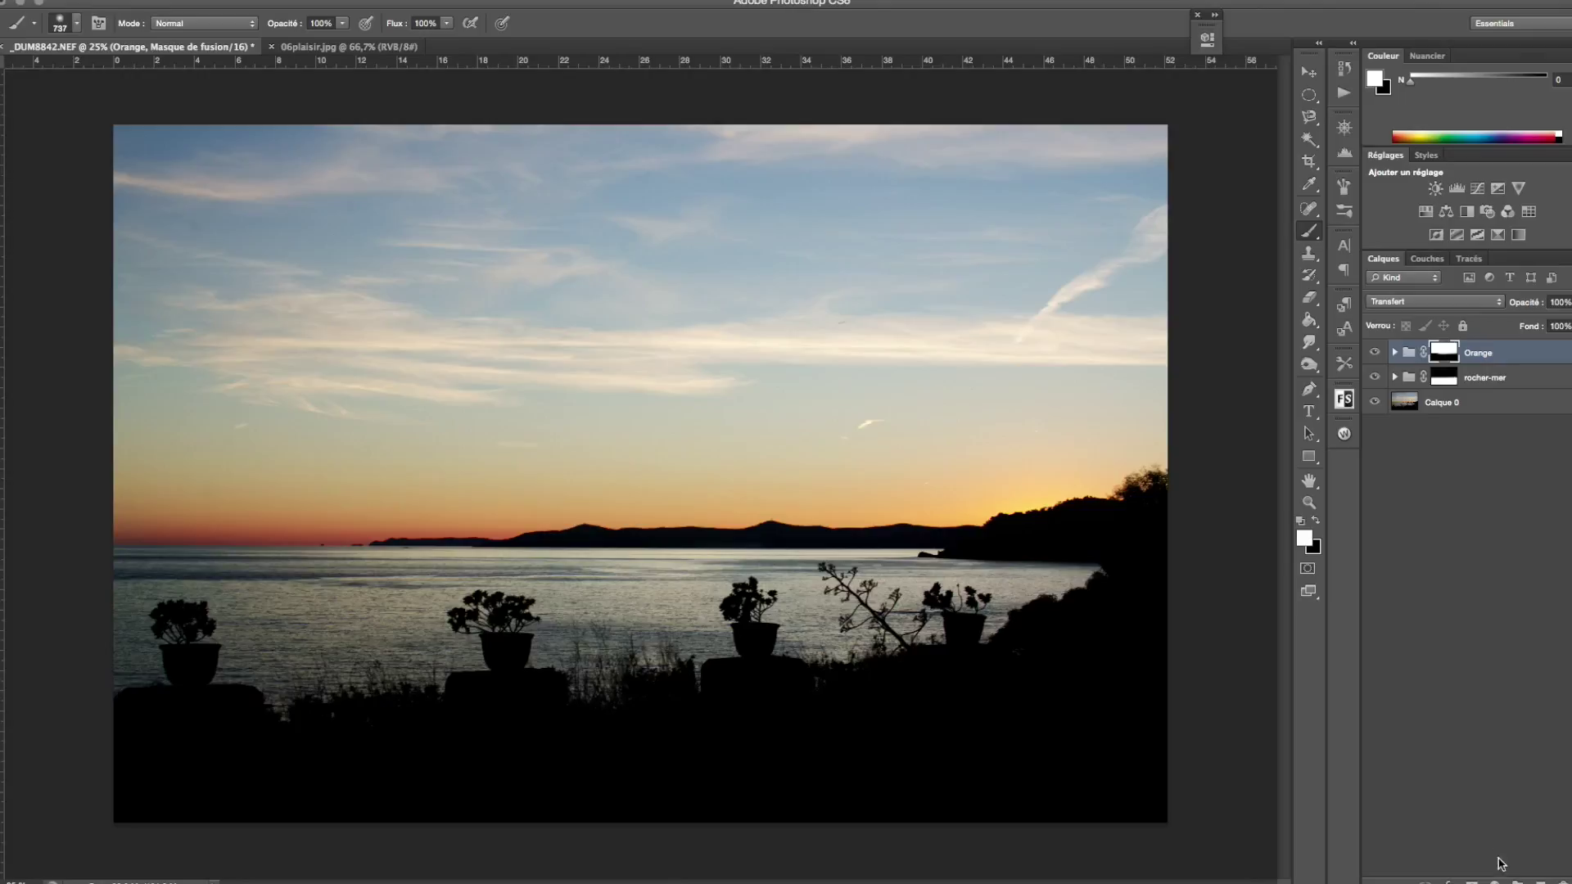
click(1517, 880)
click(1495, 879)
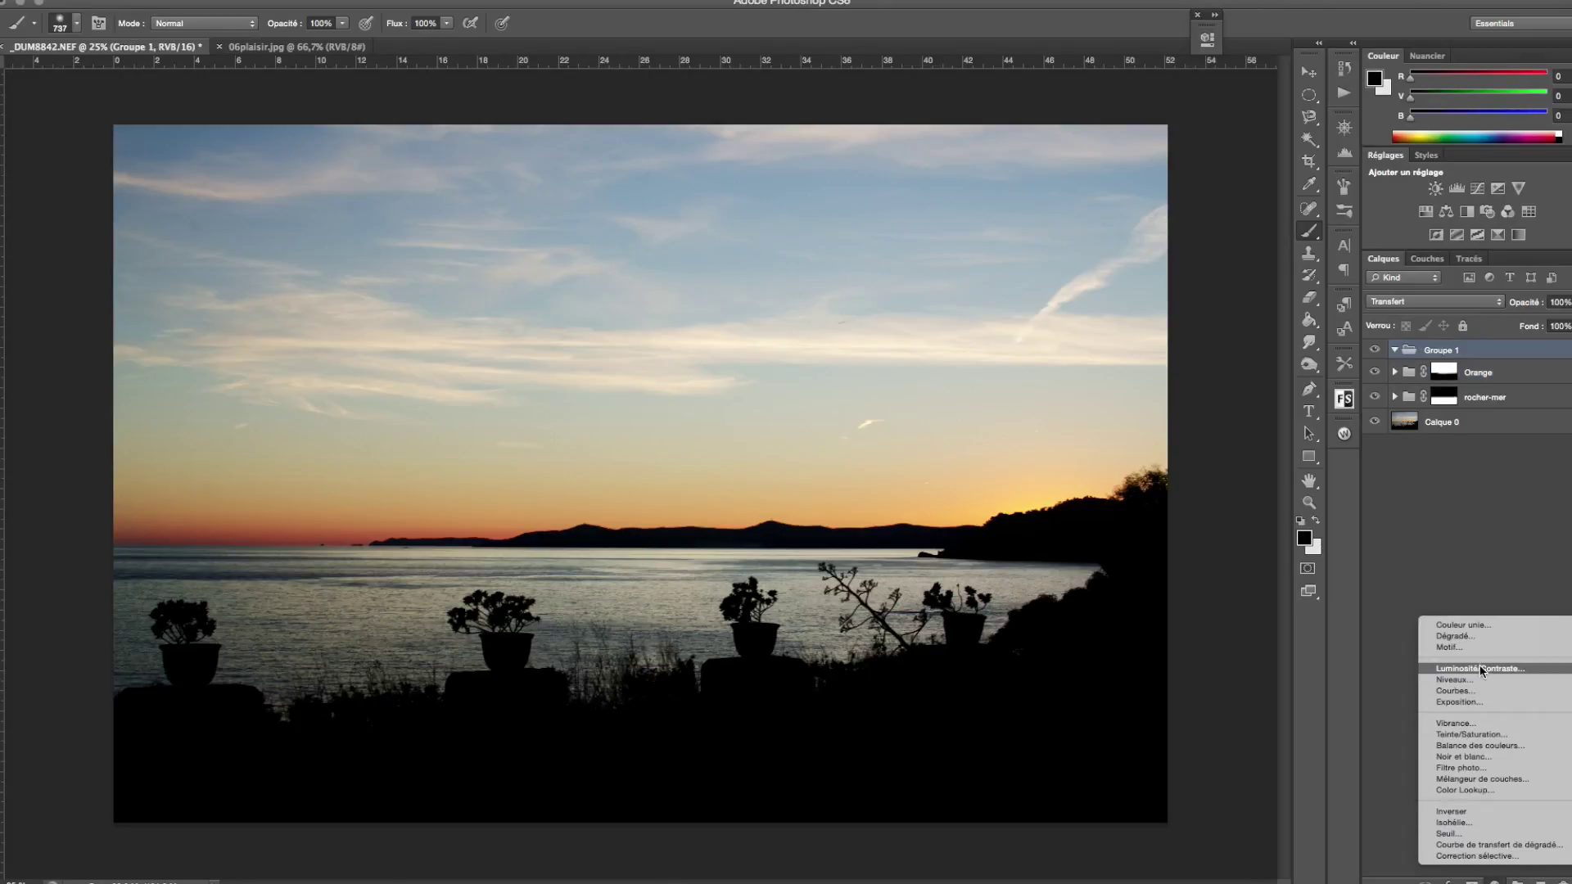
Rename Groupe 1 to 'Ciel bleu' and add a Luminosité/Contraste layer at brightness -9, contrast 66.
double_click(1445, 349)
text(Ciel bleu)
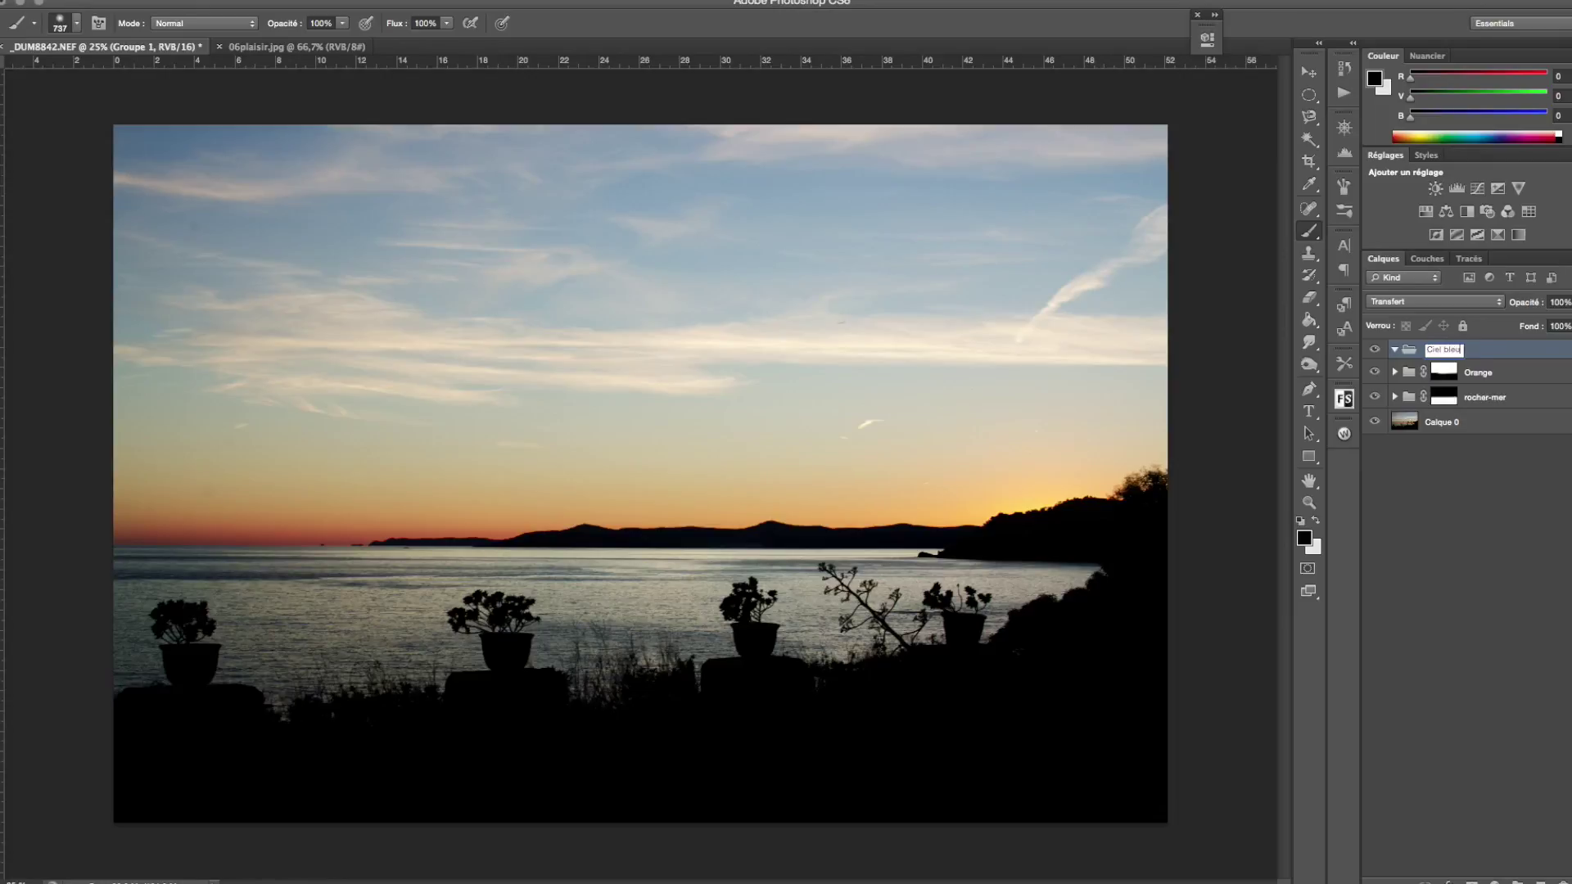
key(Return)
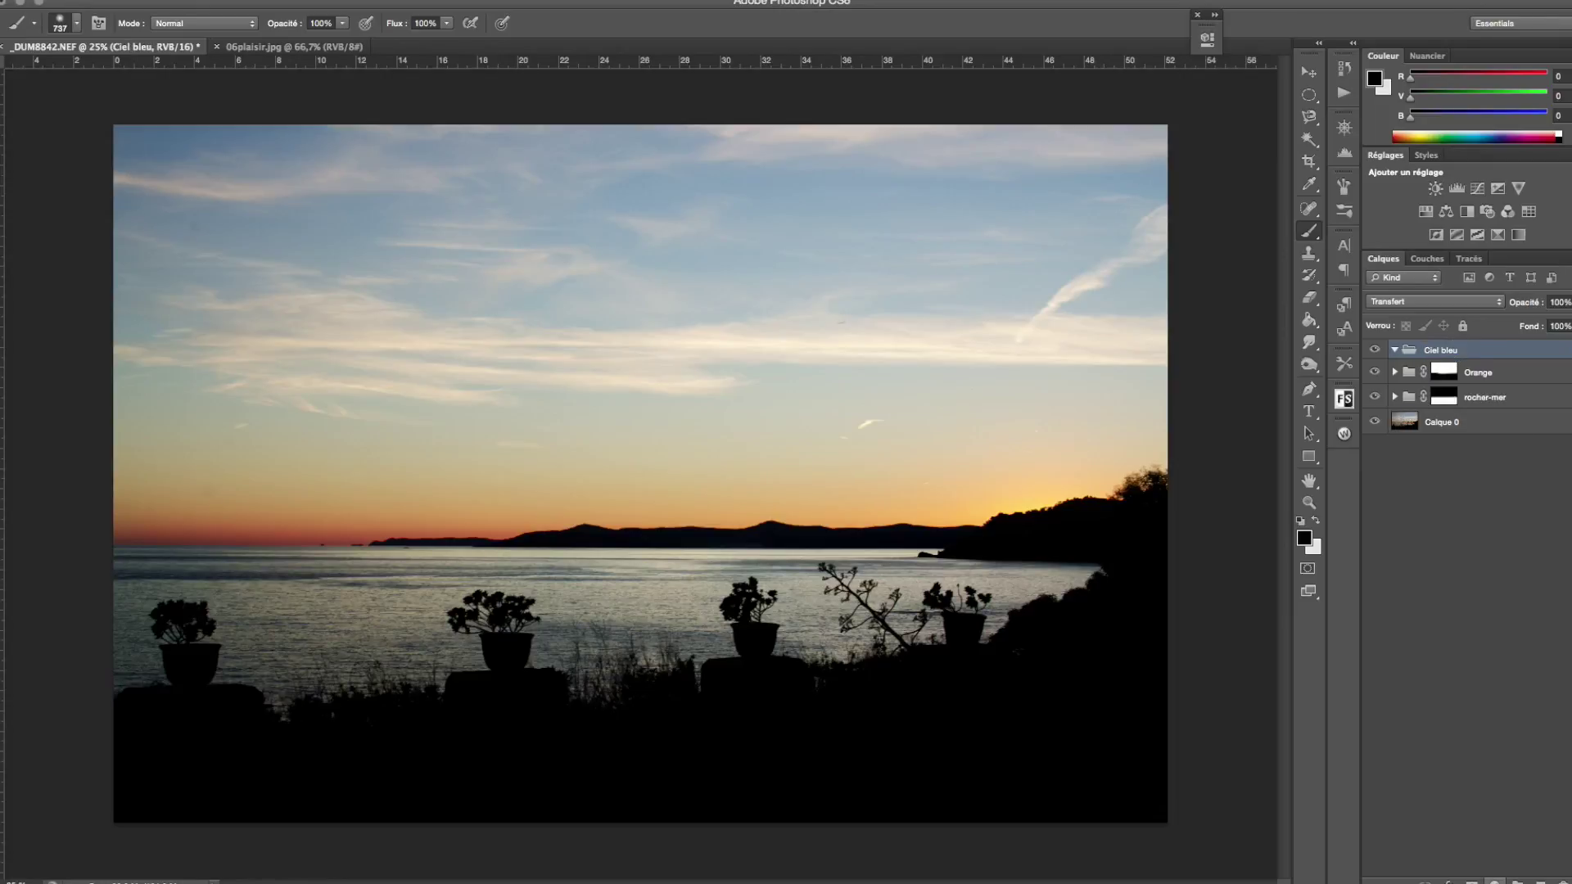
click(1495, 879)
click(1465, 669)
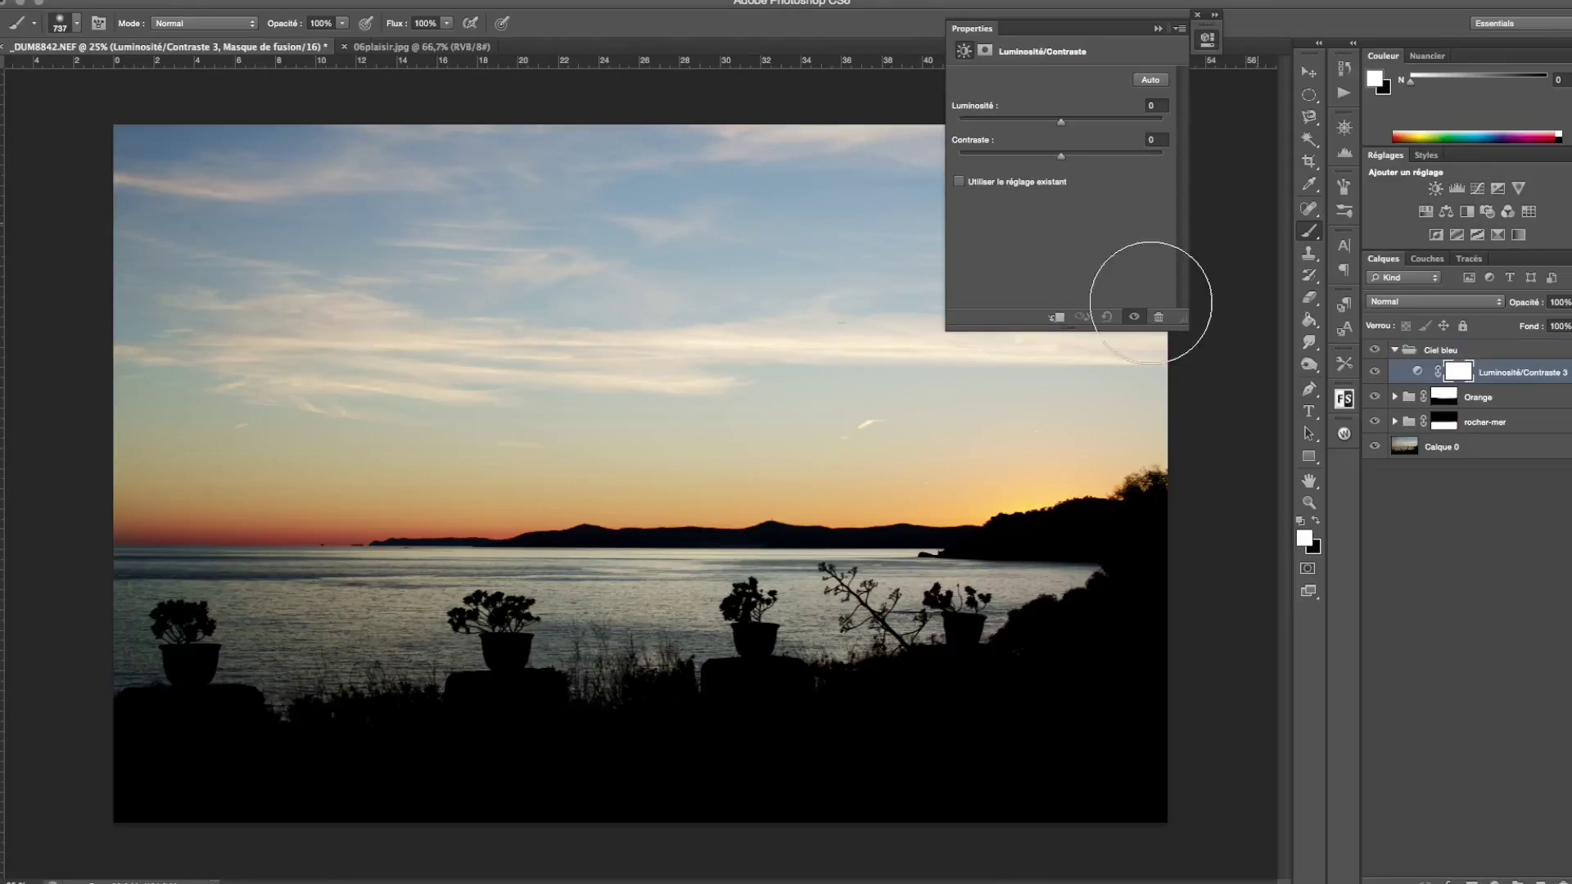
mouse_move(1062, 157)
mouse_down()
mouse_move(1128, 155)
mouse_move(1055, 125)
mouse_up()
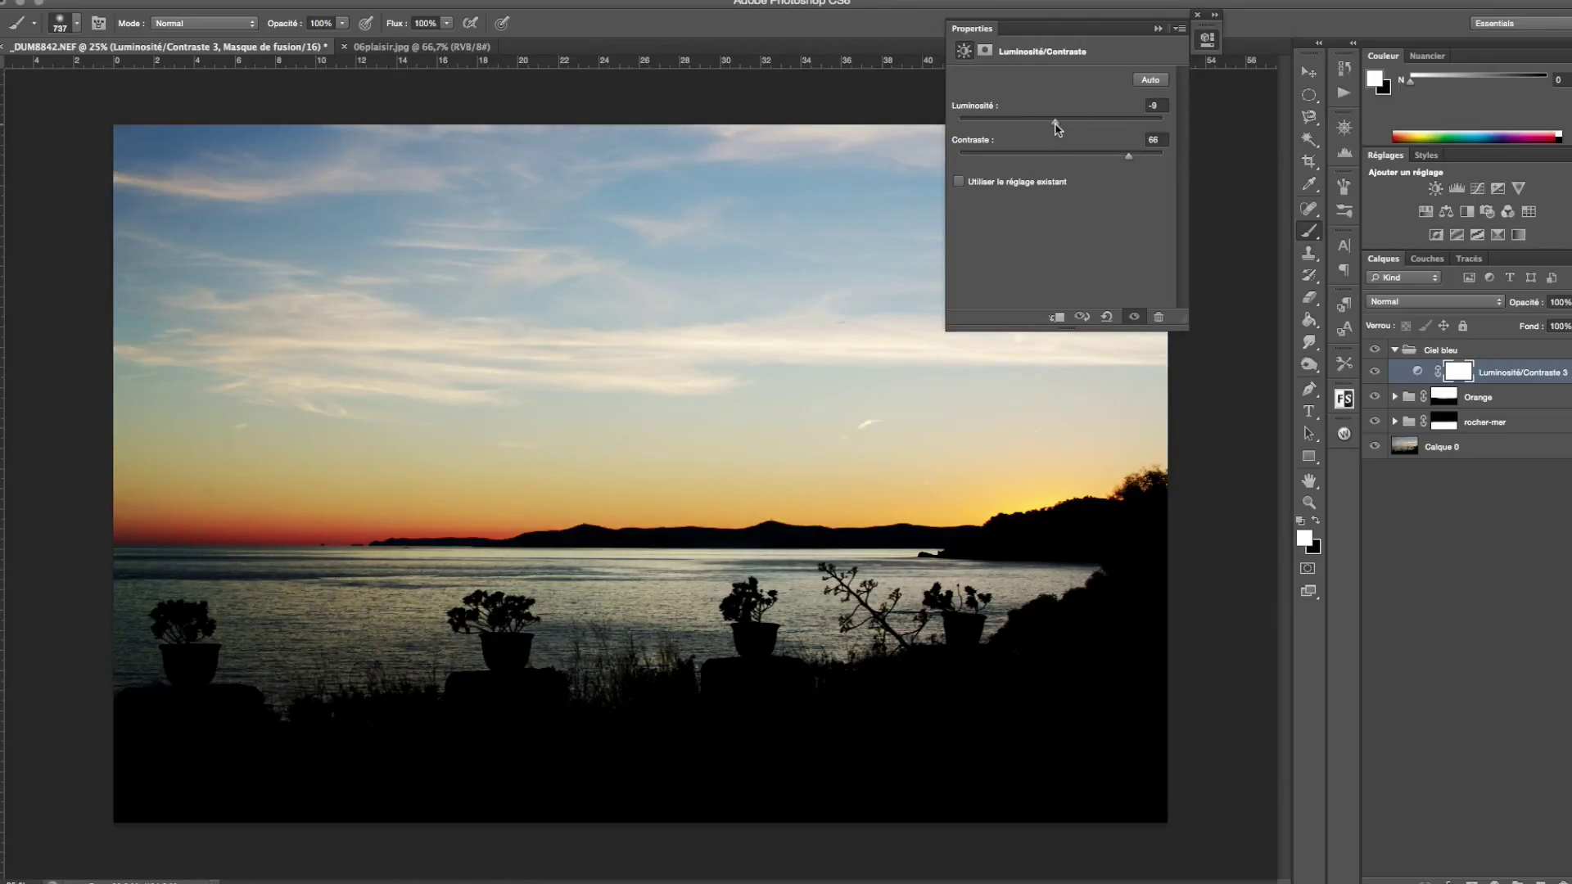
click(1158, 29)
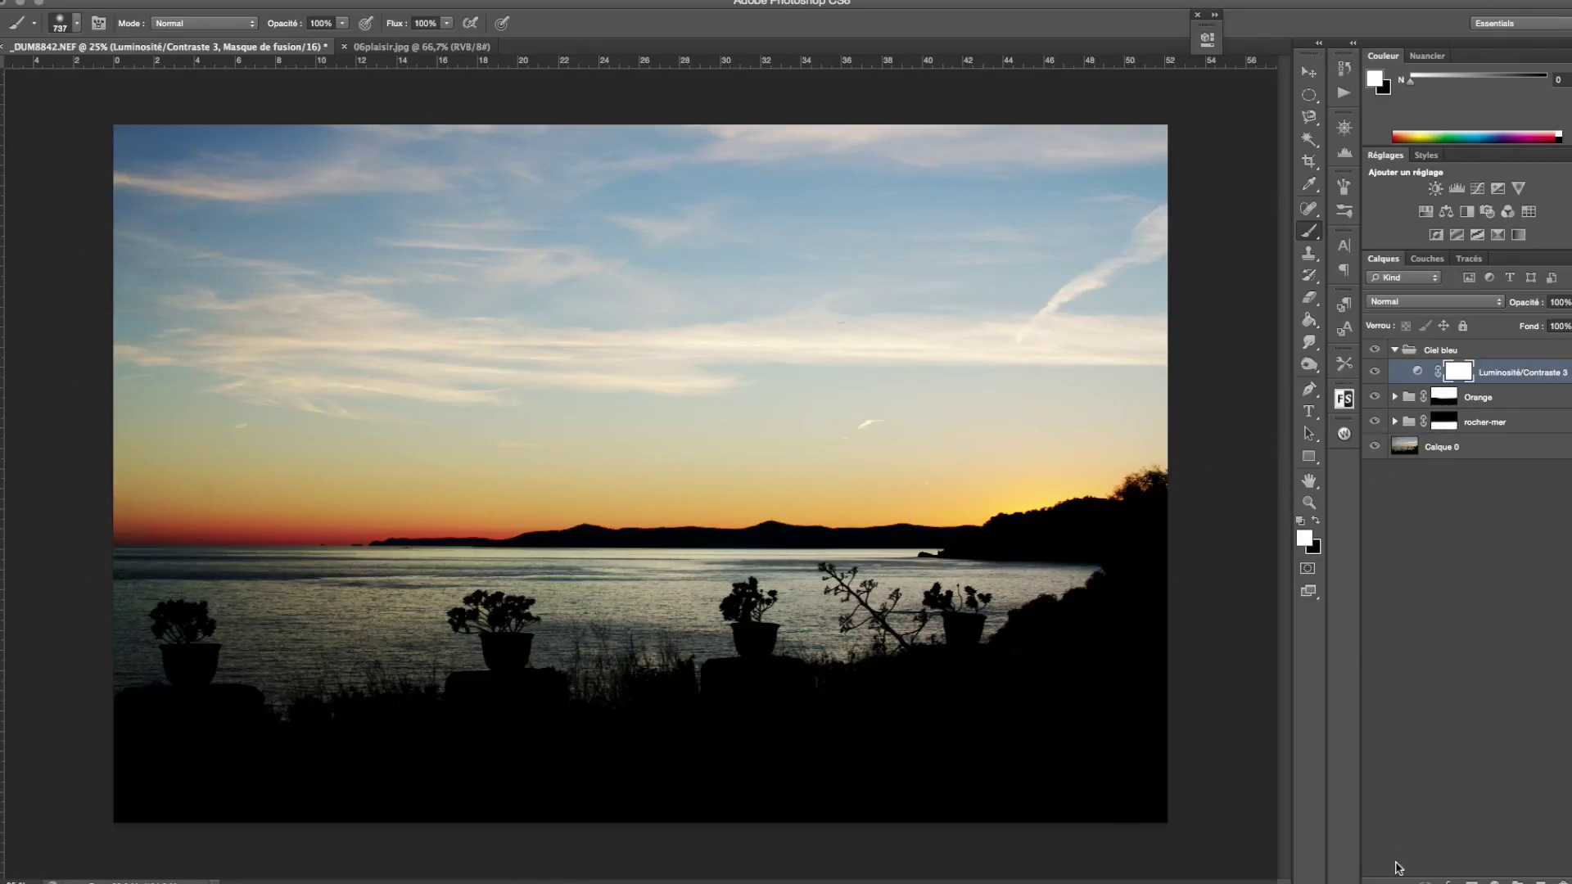
click(1494, 881)
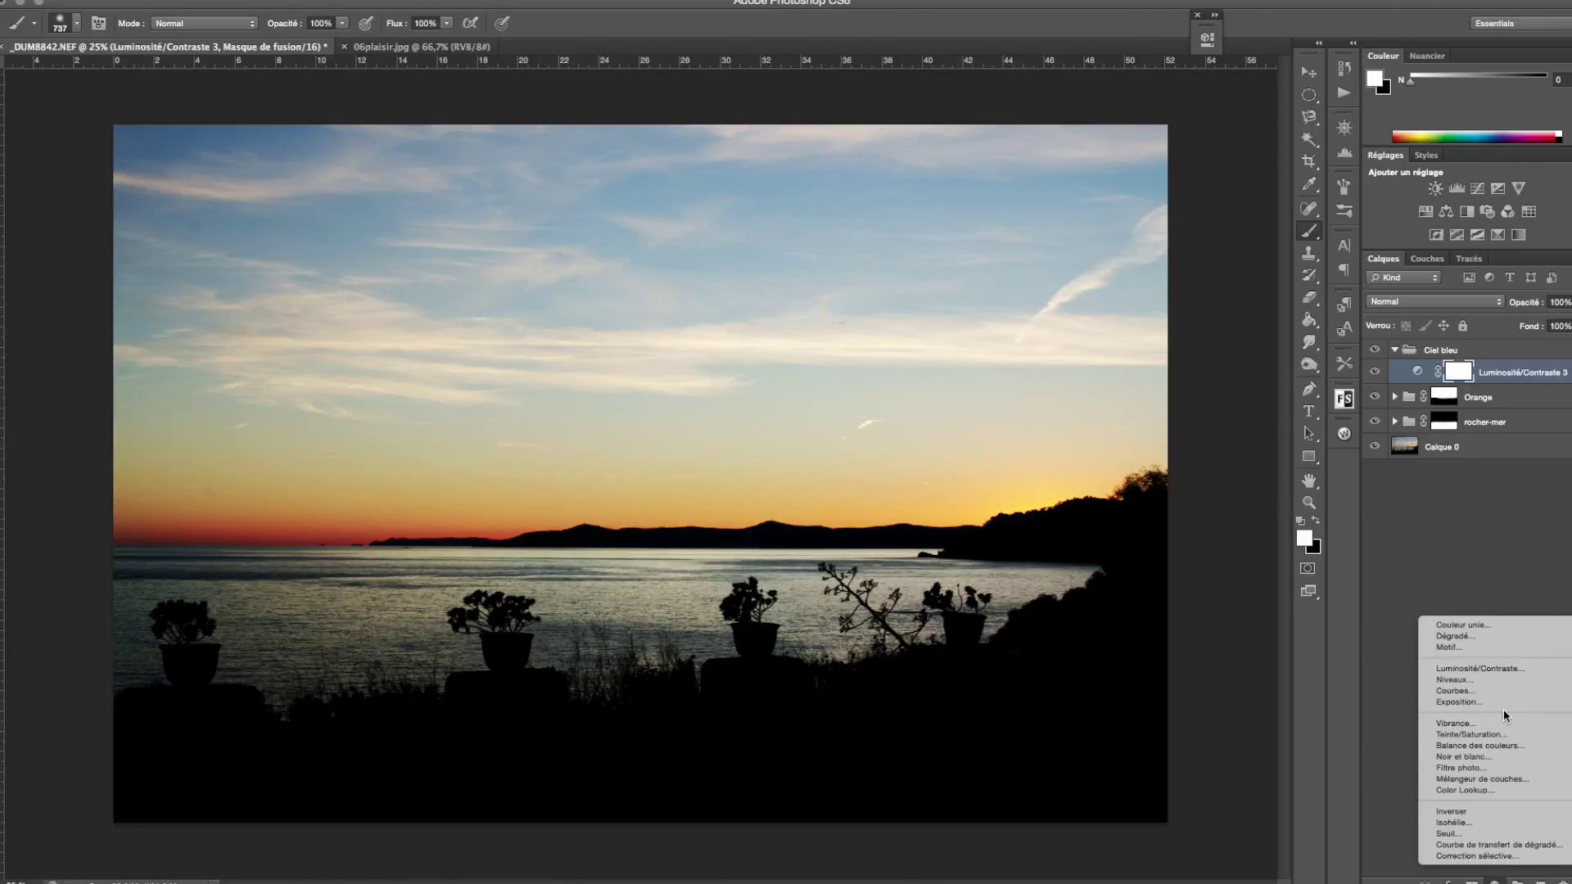
Add a Niveaux 2 layer in Ciel bleu with input levels 15, 0,89 and 251.
click(1480, 680)
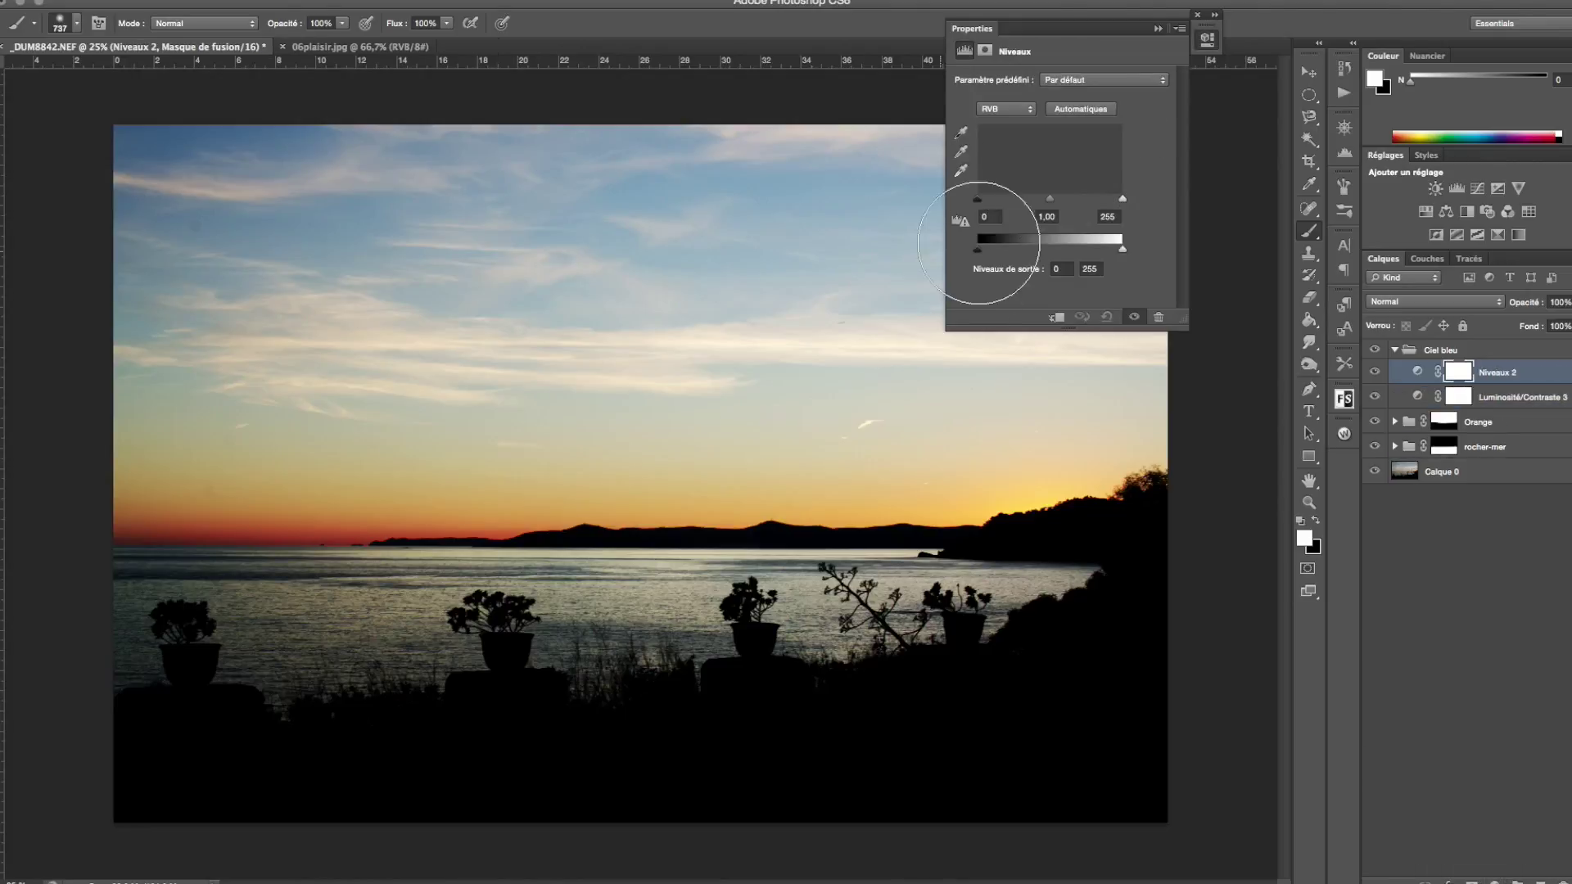
drag(979, 203, 988, 204)
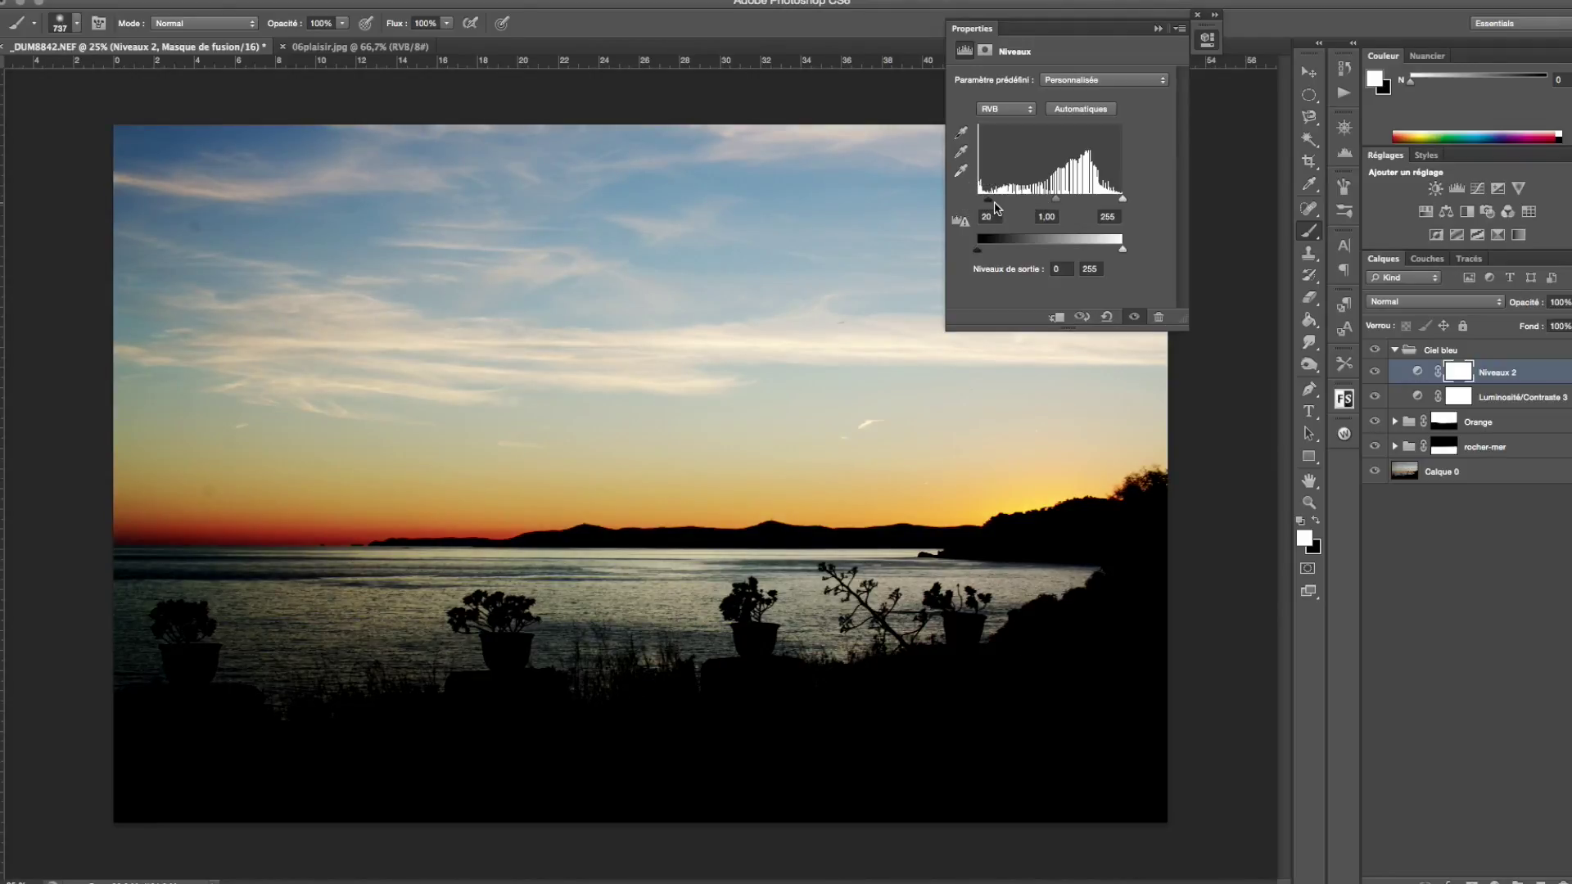
drag(990, 205, 1028, 204)
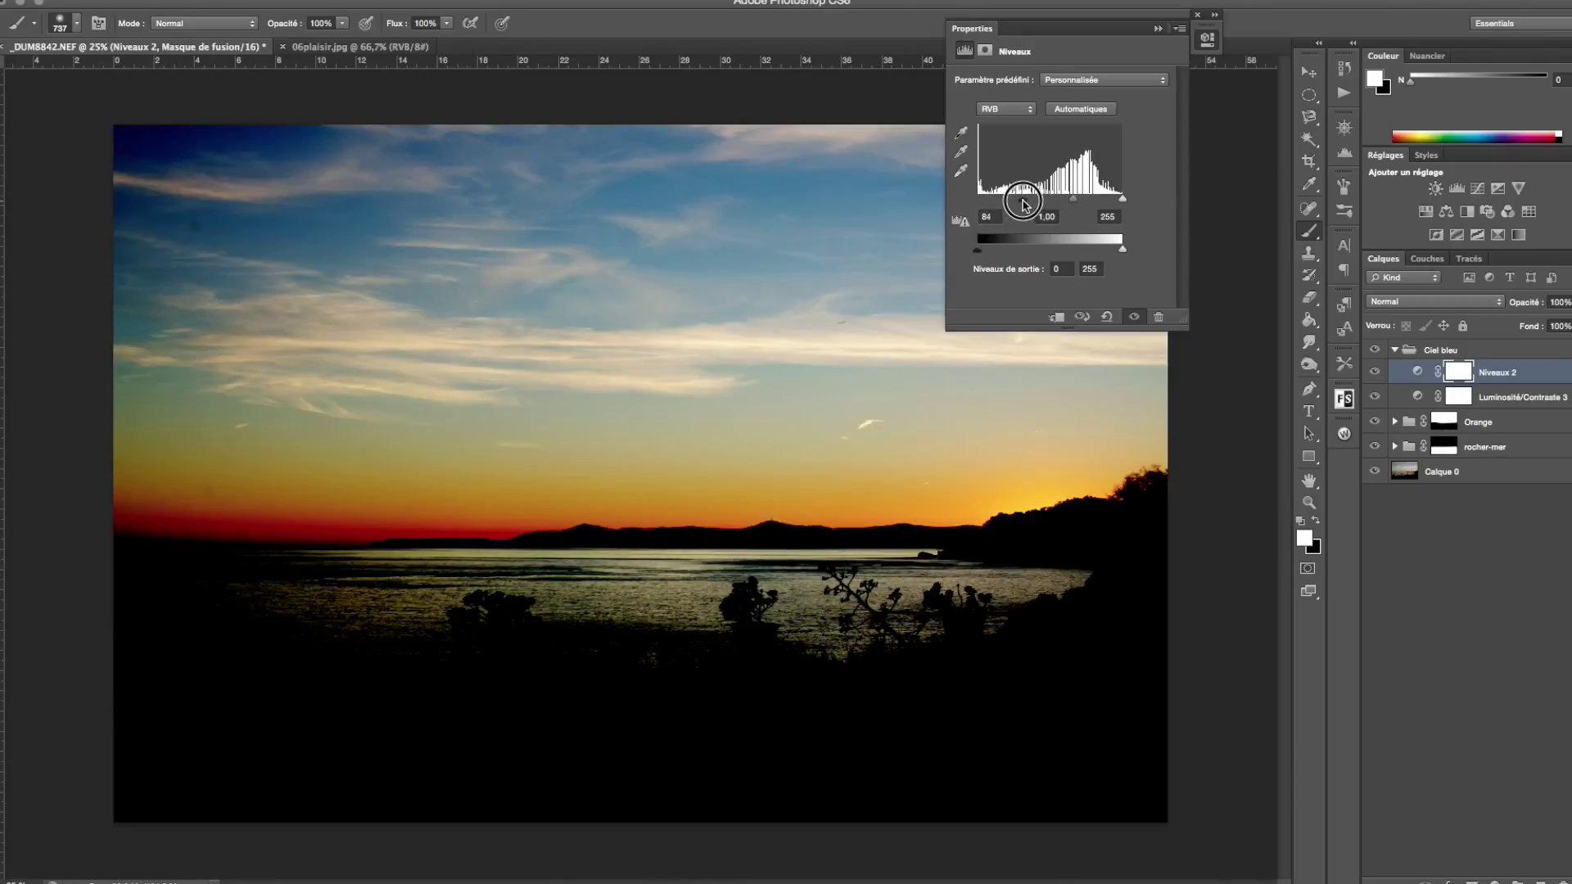
mouse_move(1028, 205)
mouse_down()
mouse_move(976, 203)
mouse_move(1123, 201)
mouse_up()
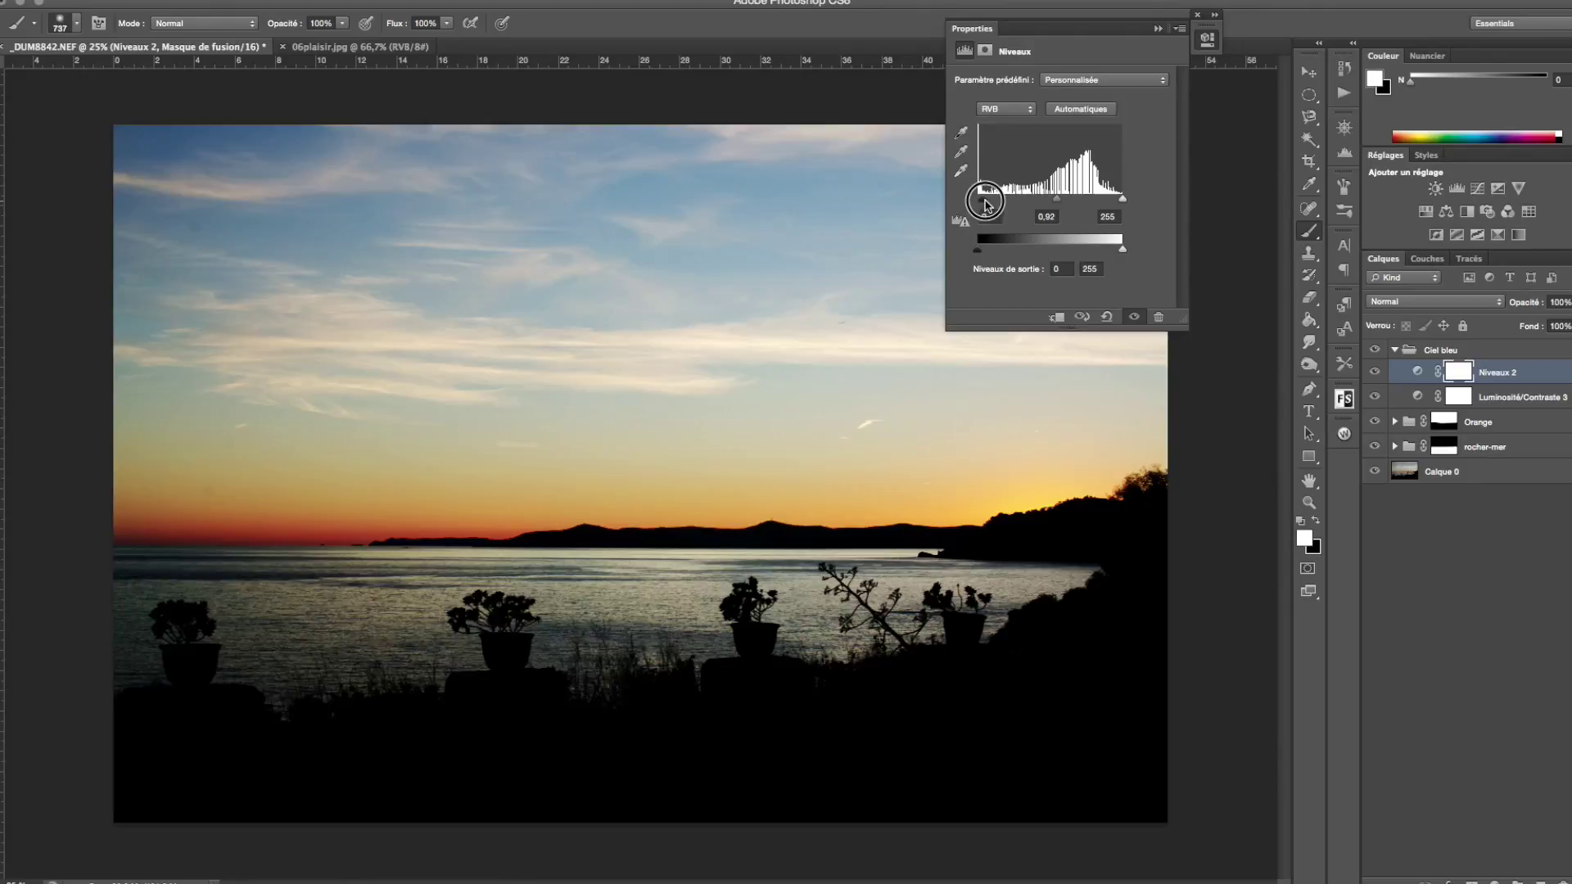
drag(976, 201, 991, 200)
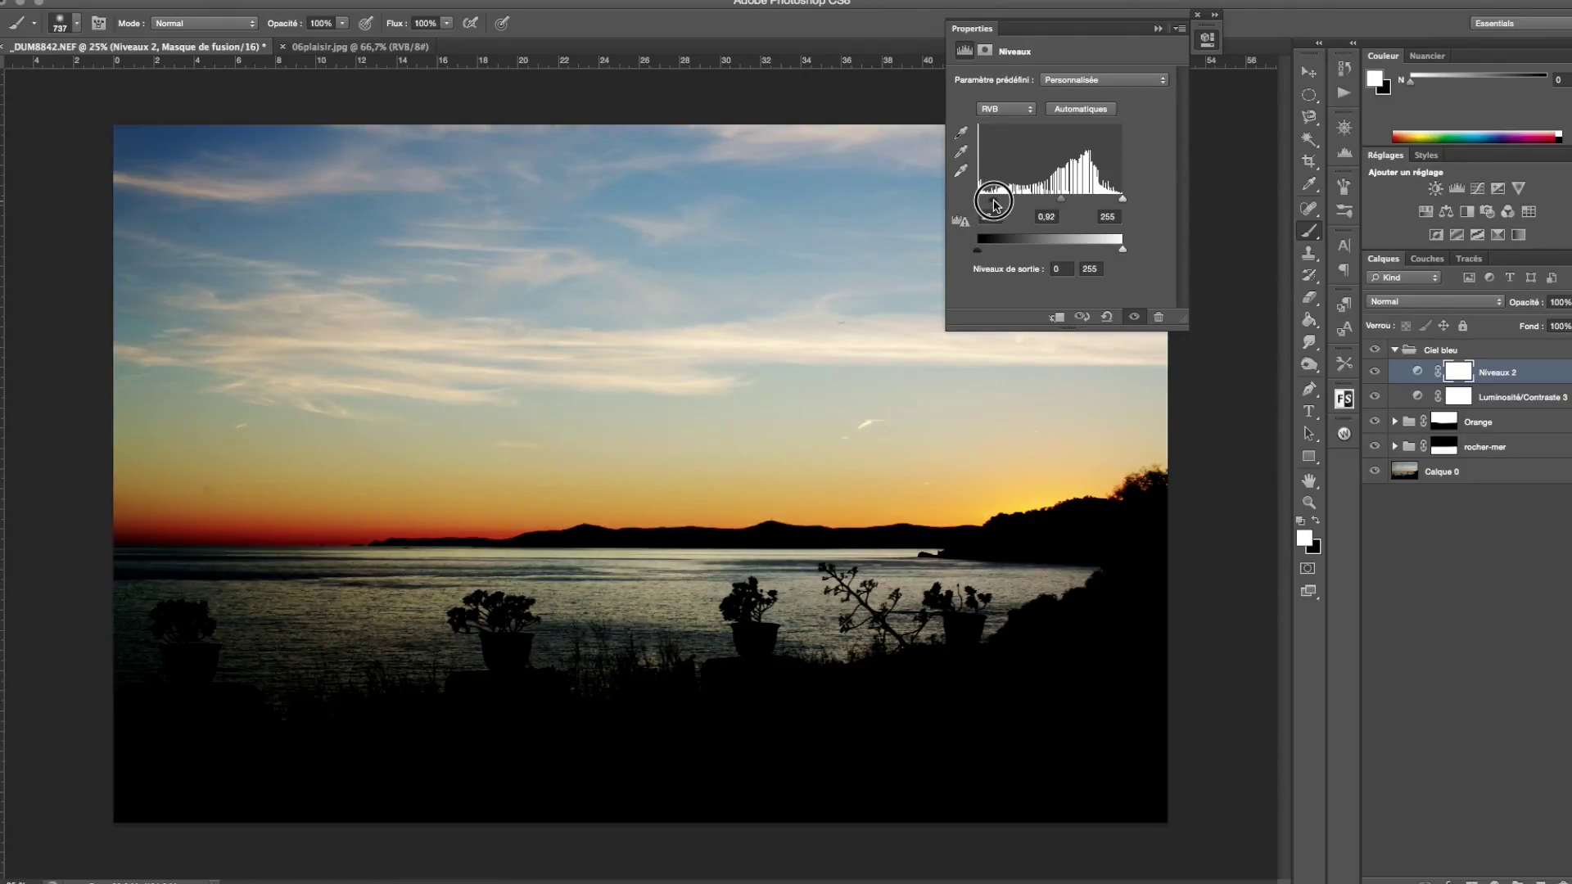
drag(991, 203, 1120, 200)
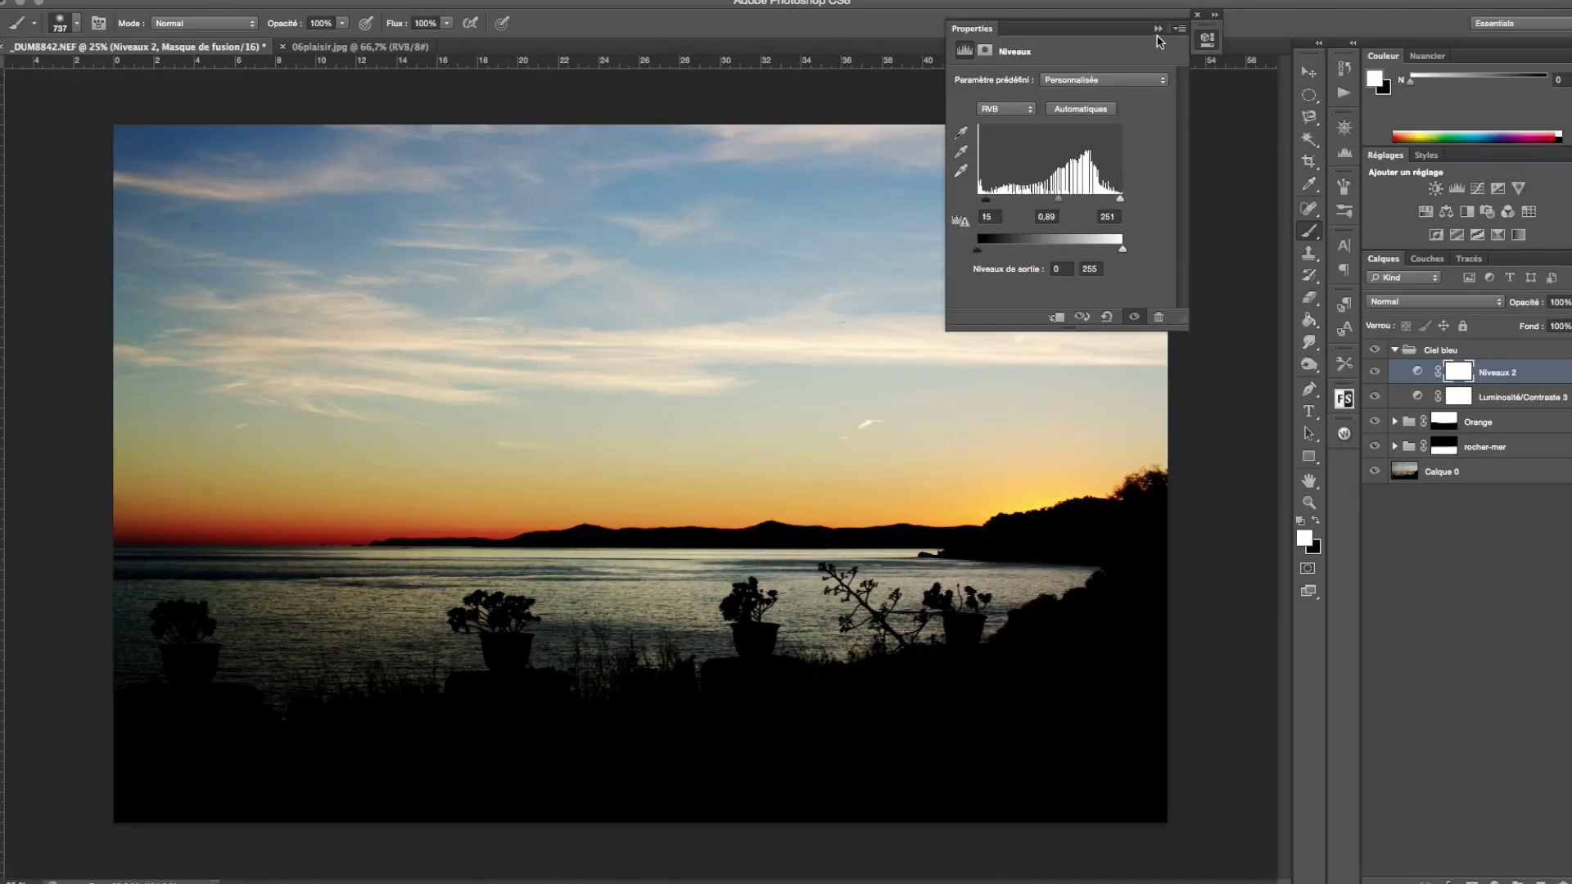
click(1157, 29)
click(1495, 881)
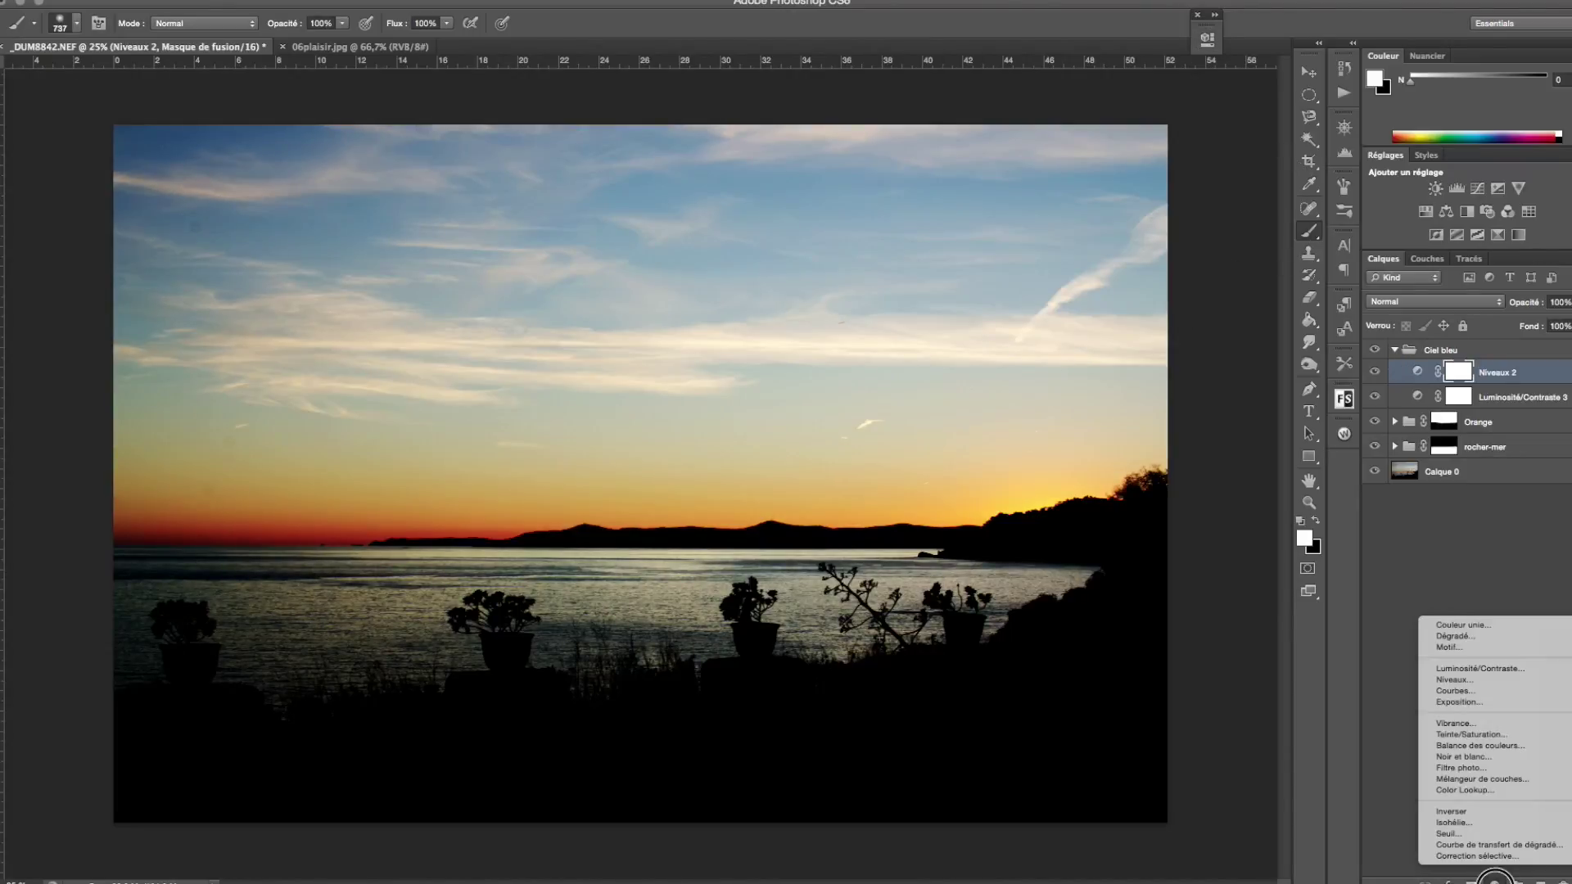
Add a Courbes 1 curve with points 53→42 and 180→168 to darken the sky, then collapse Ciel bleu.
click(1454, 690)
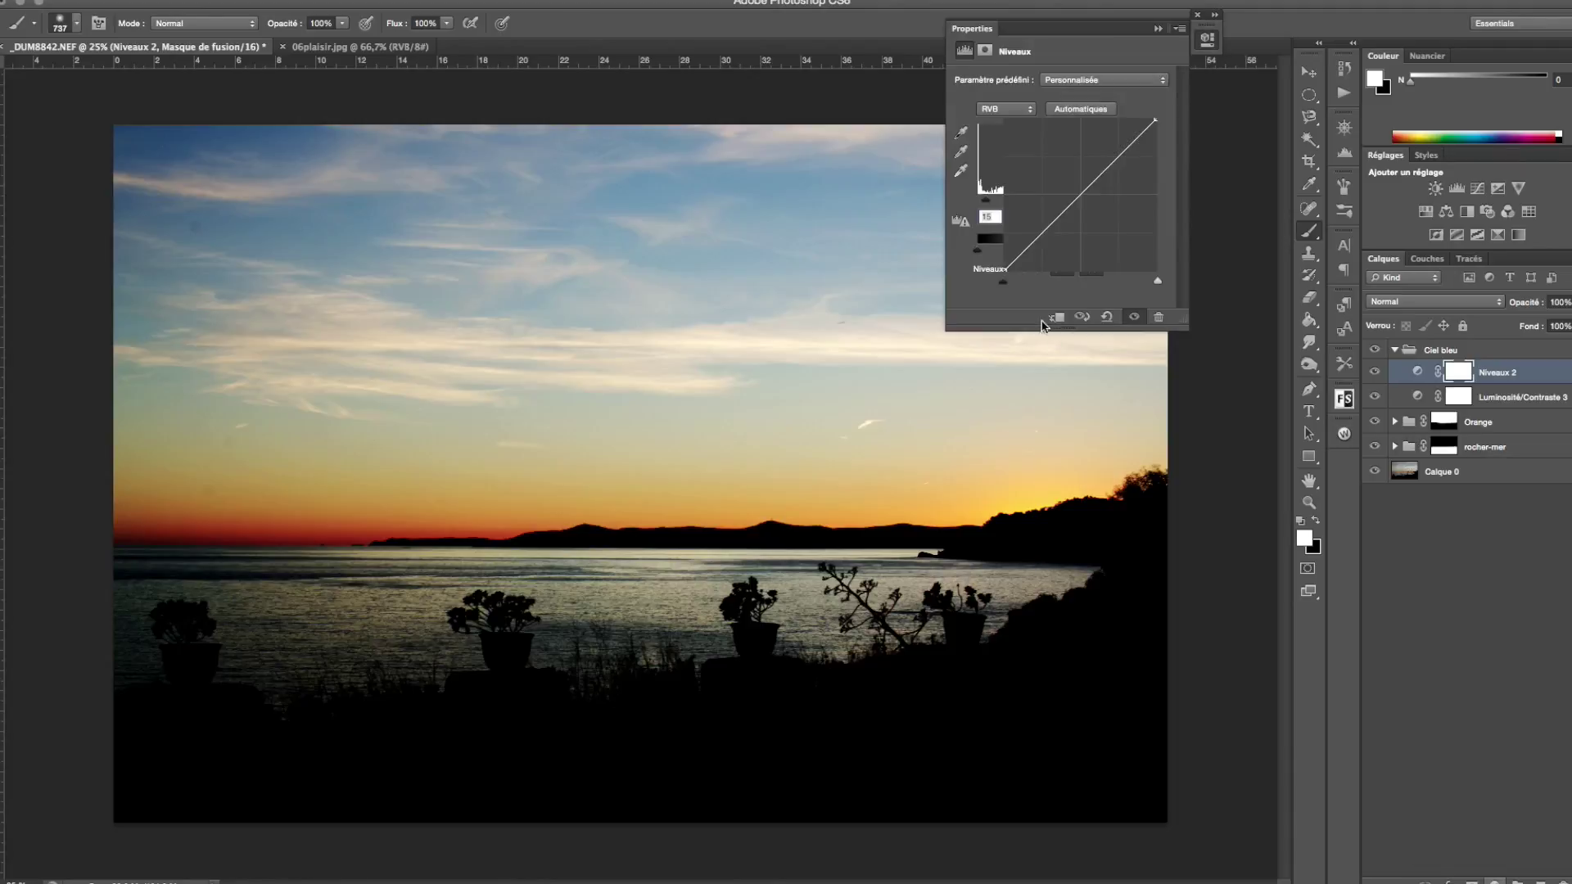
drag(1029, 243, 1036, 244)
click(1113, 169)
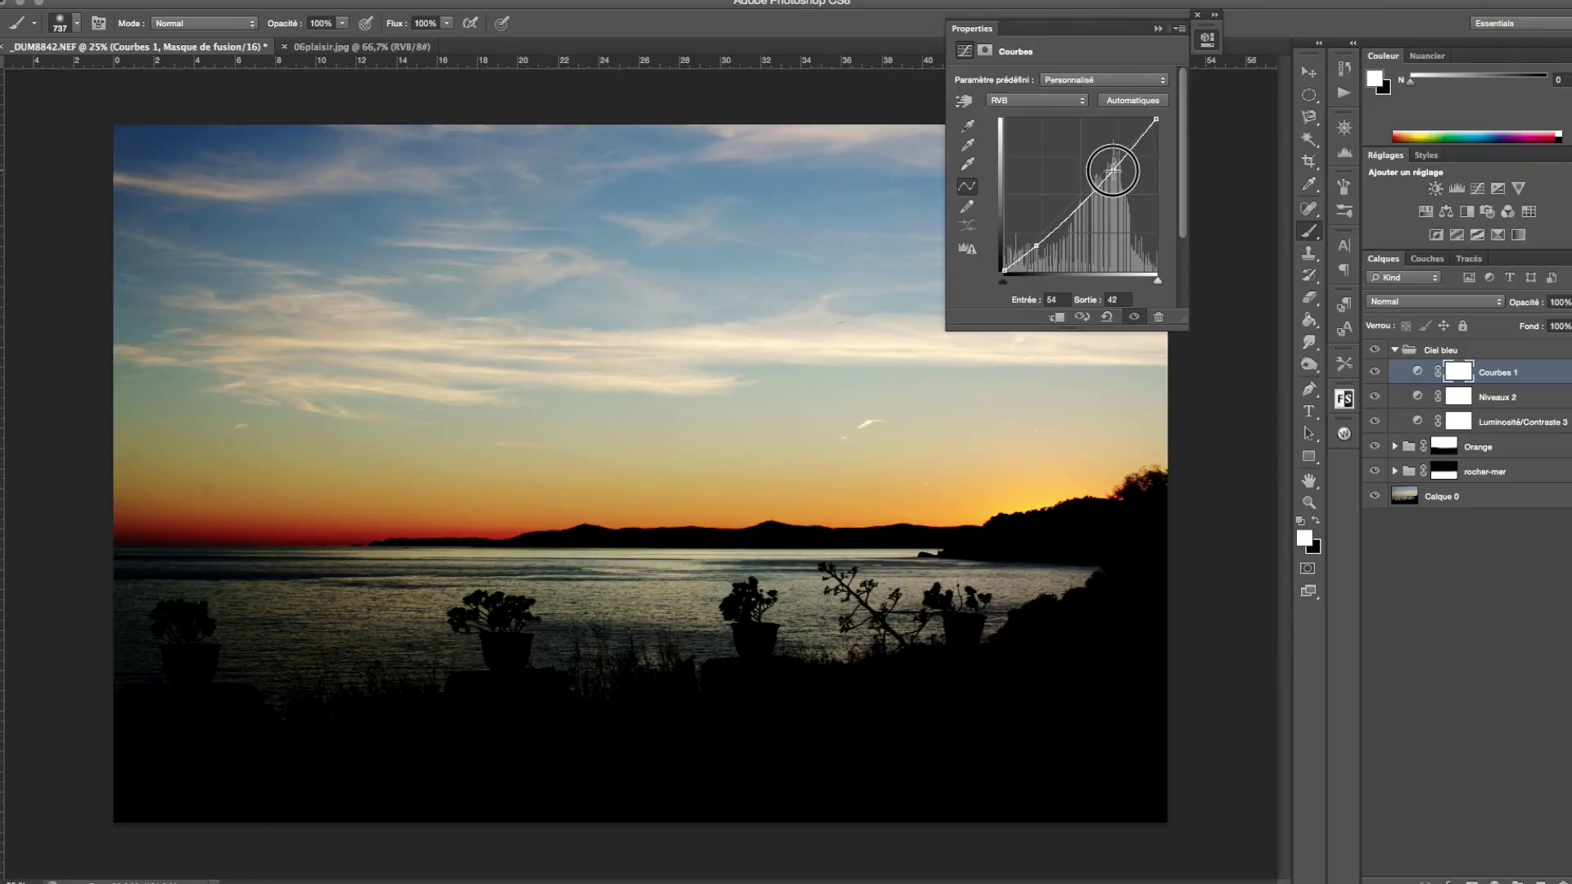
drag(1113, 169, 1103, 164)
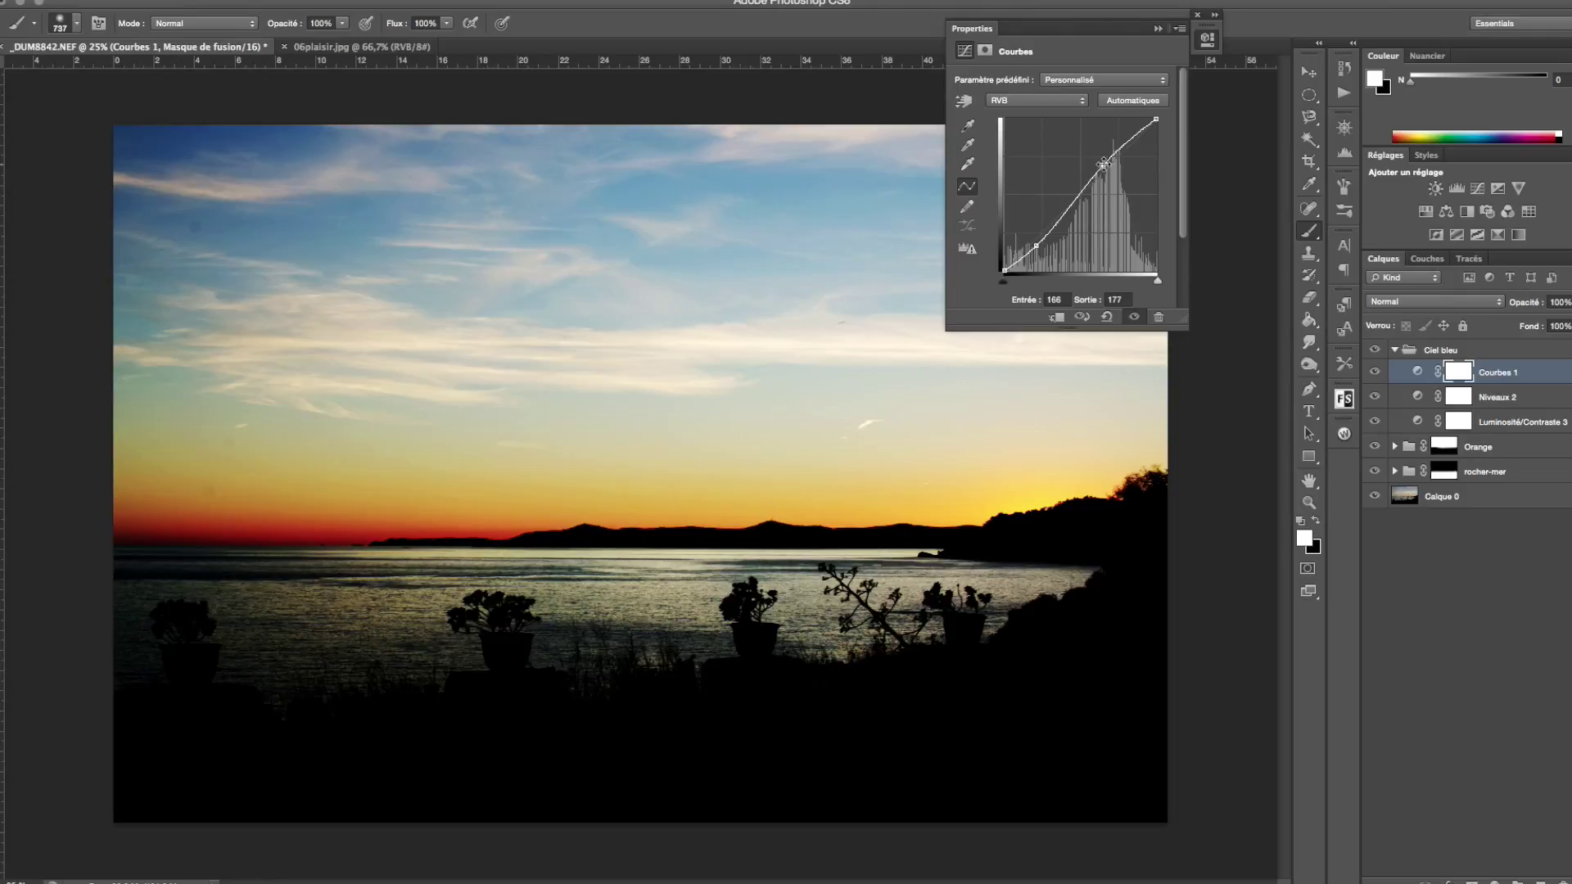
drag(1103, 163, 1111, 170)
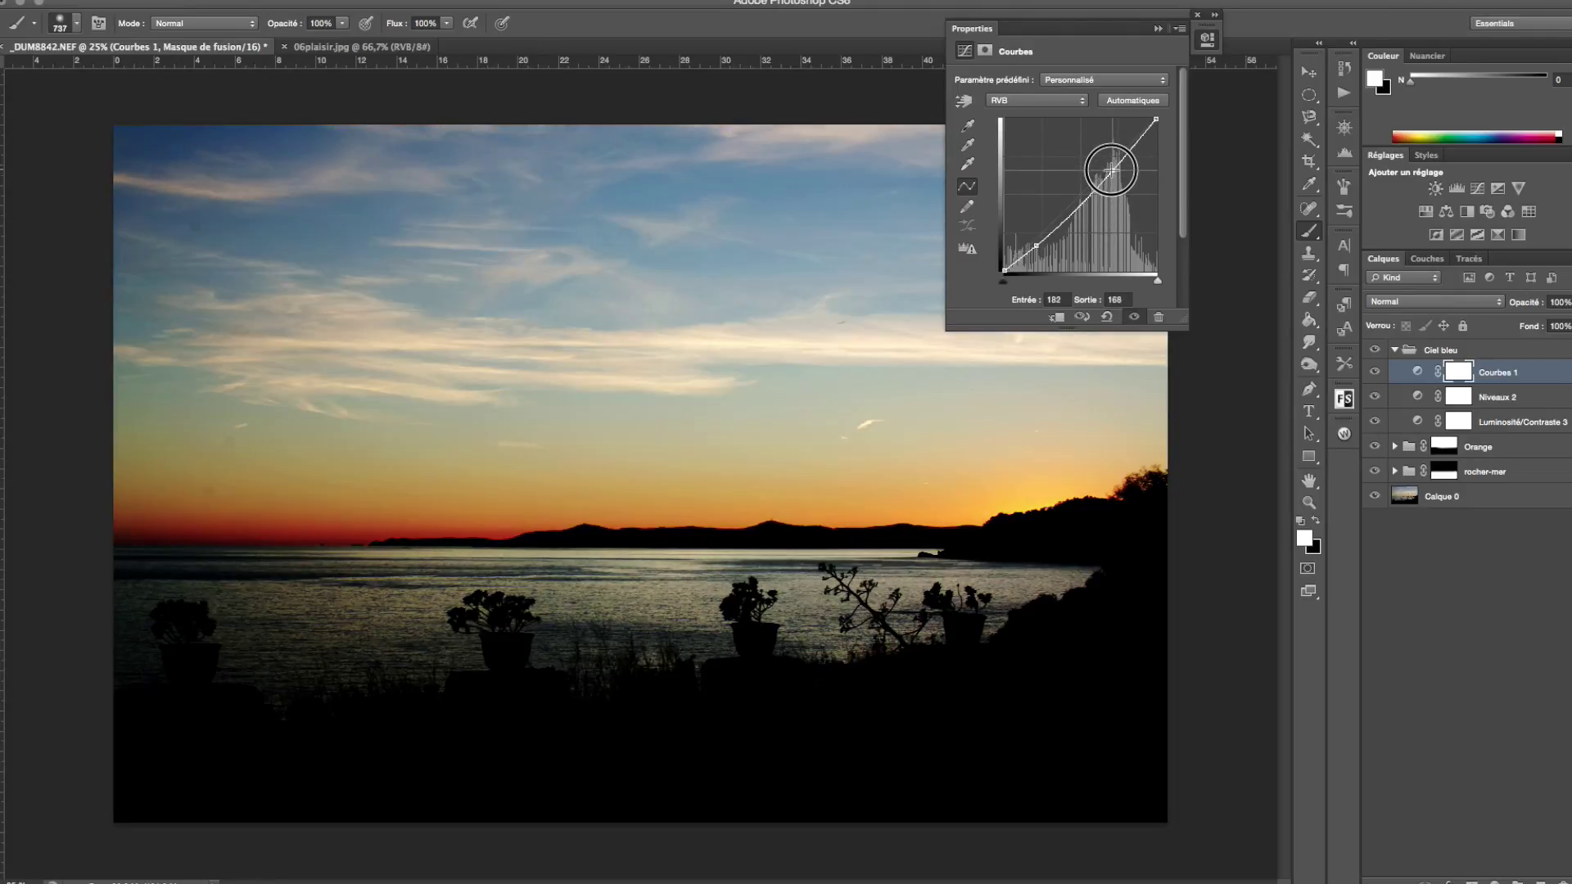
drag(1111, 169, 1110, 169)
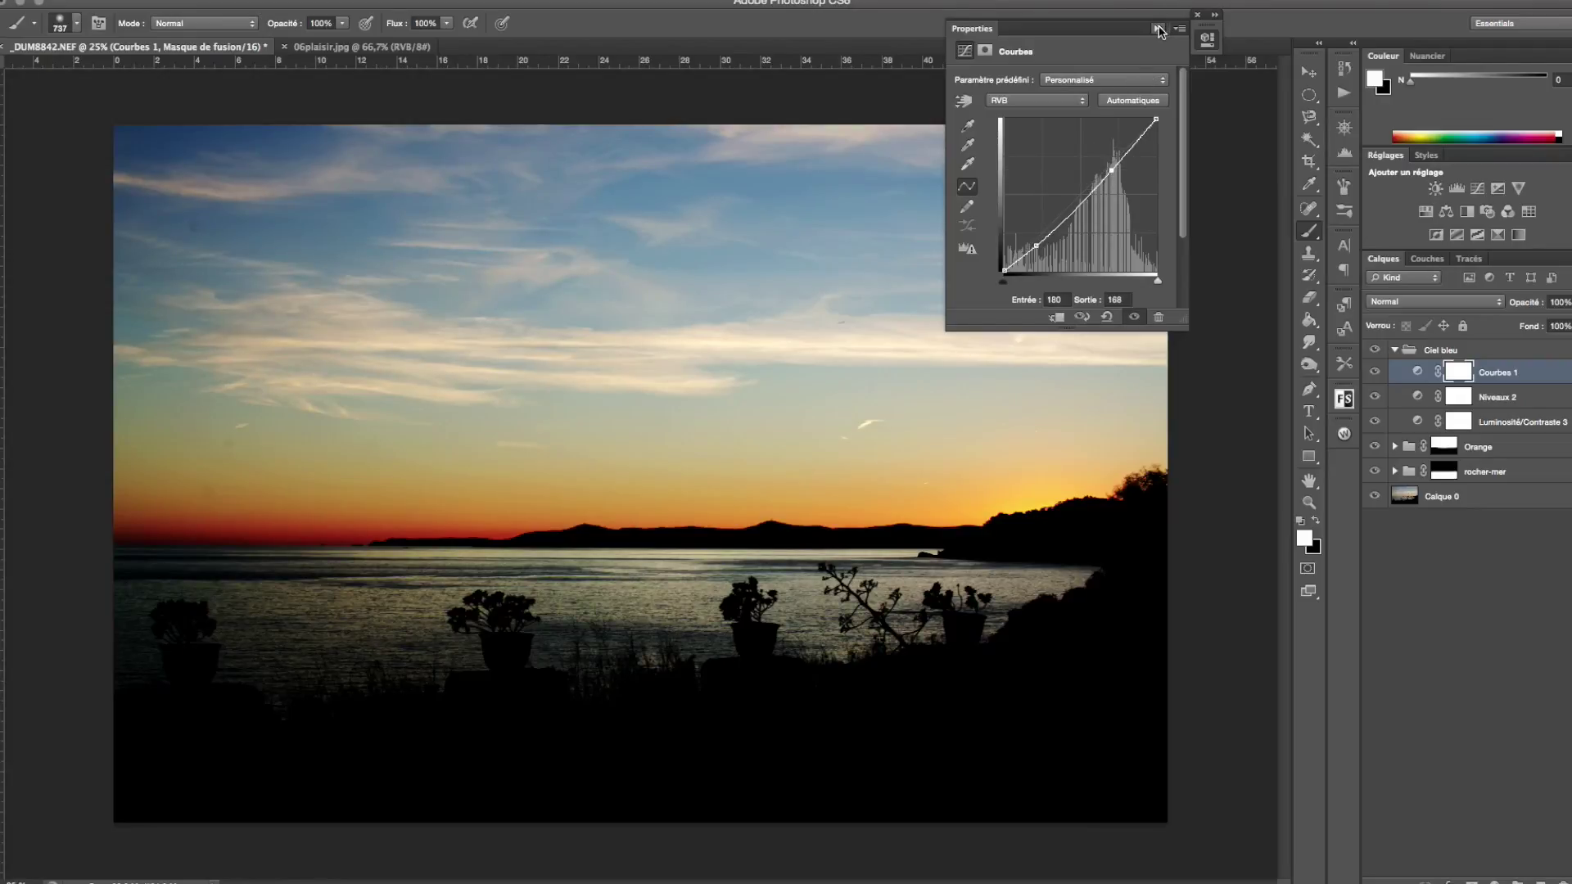
click(1157, 30)
click(1394, 350)
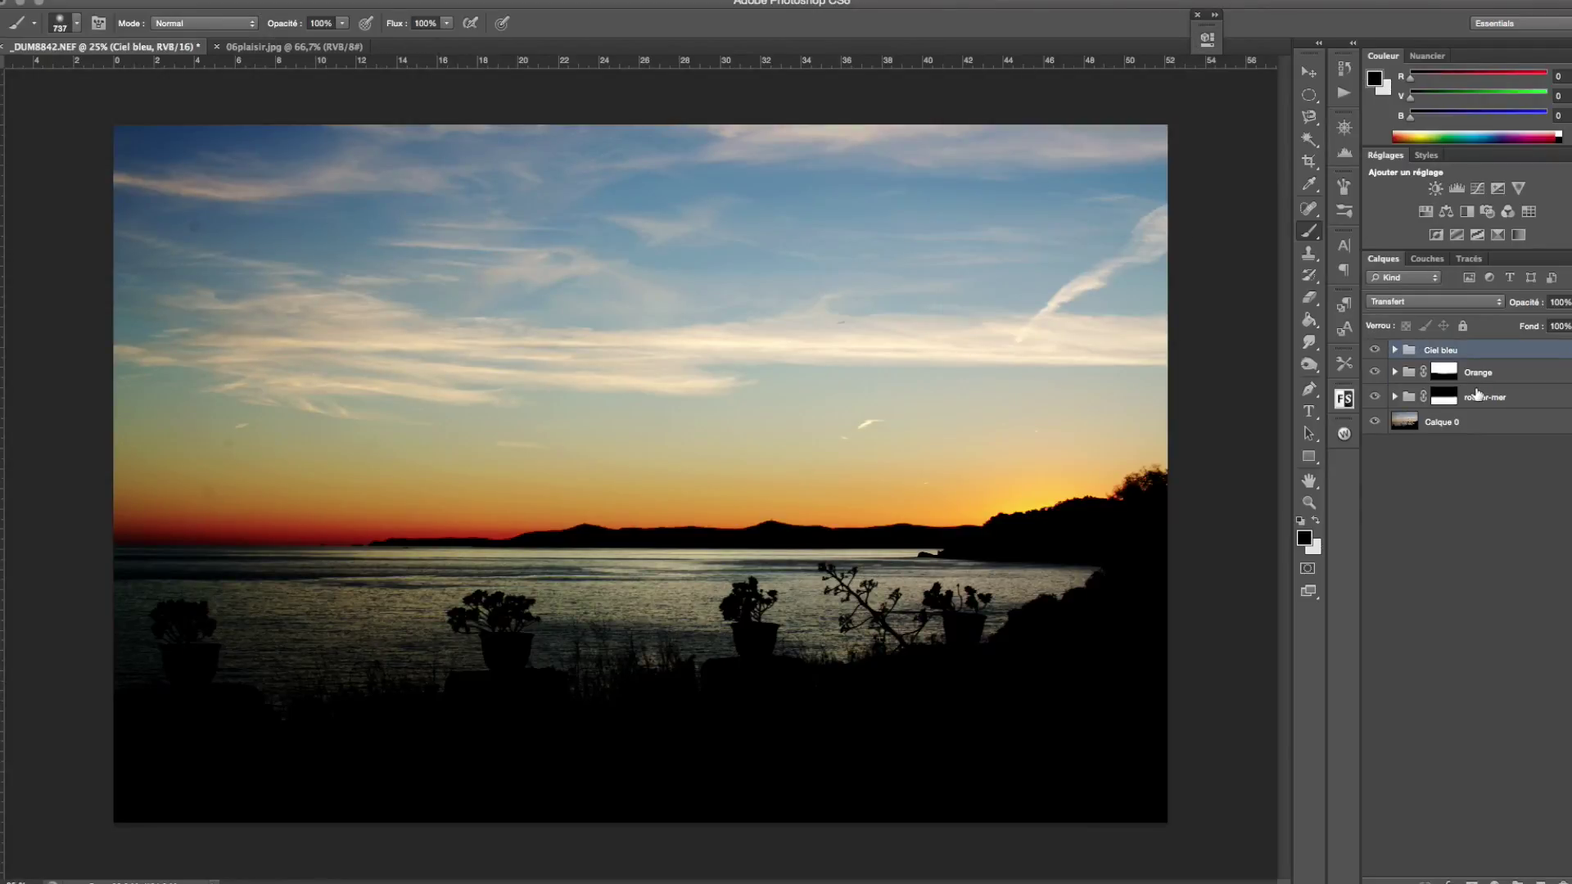
Give Ciel bleu a hide-all mask and paint it back over the upper, middle and top sky.
alt+click(1471, 881)
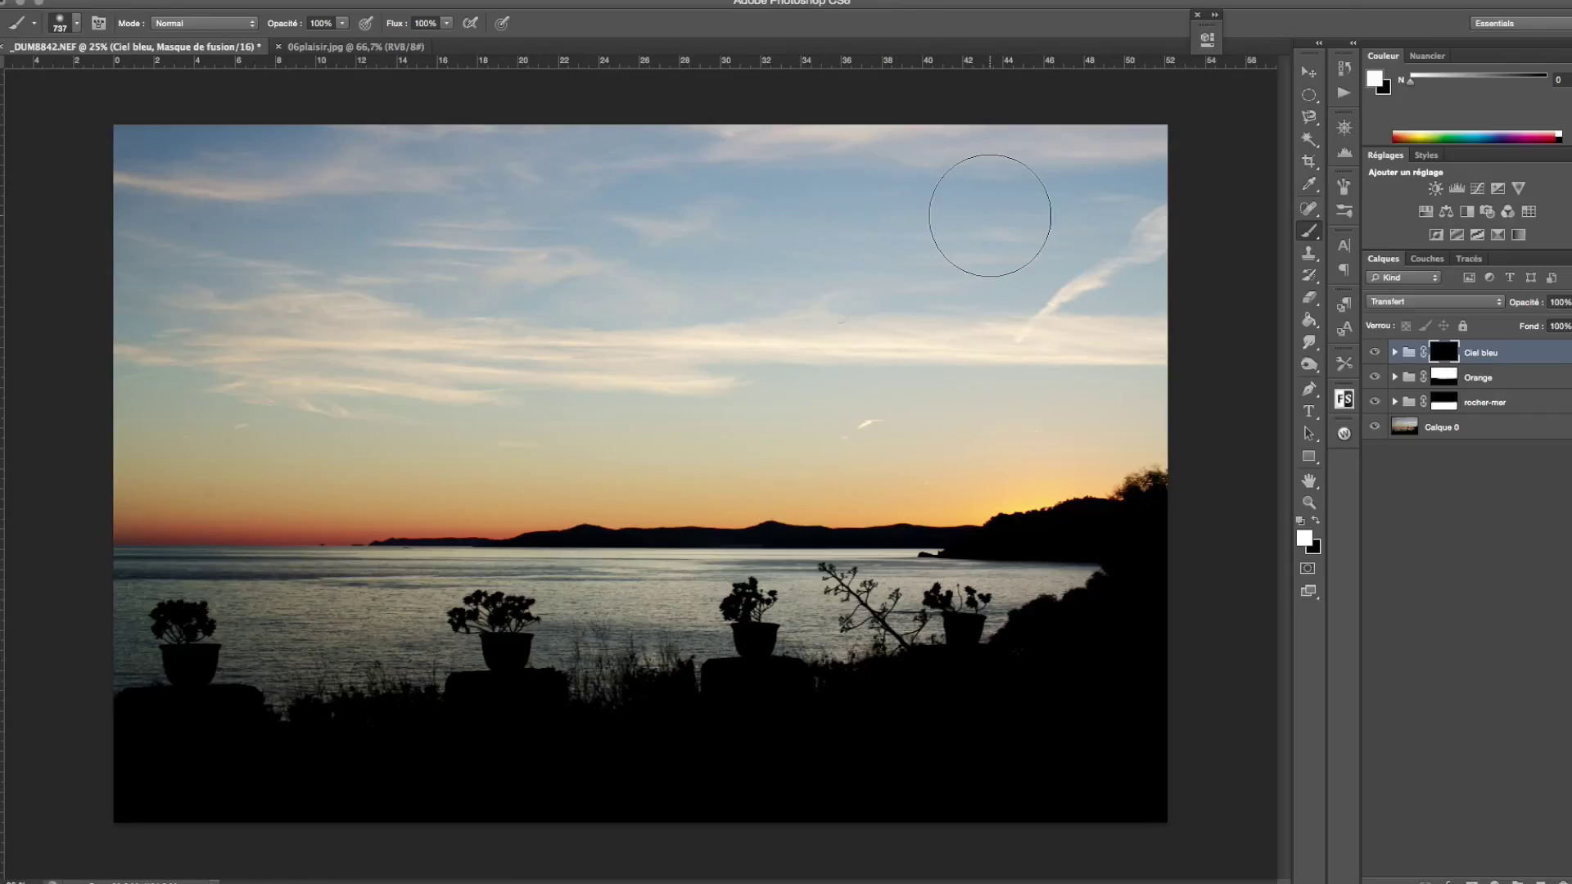
drag(989, 210, 148, 209)
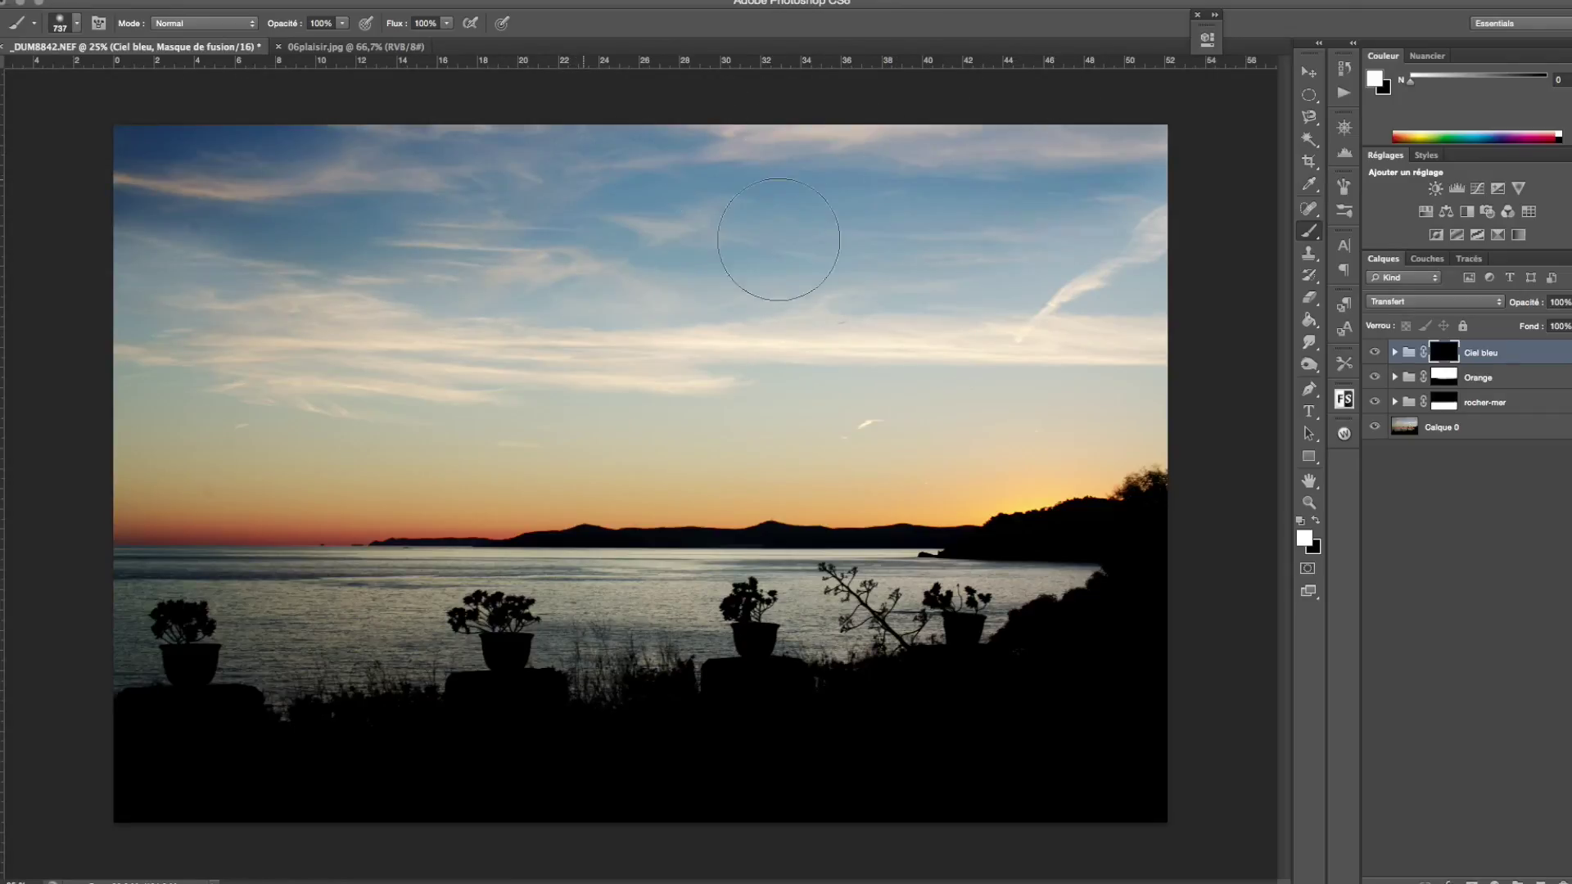
drag(997, 437, 118, 350)
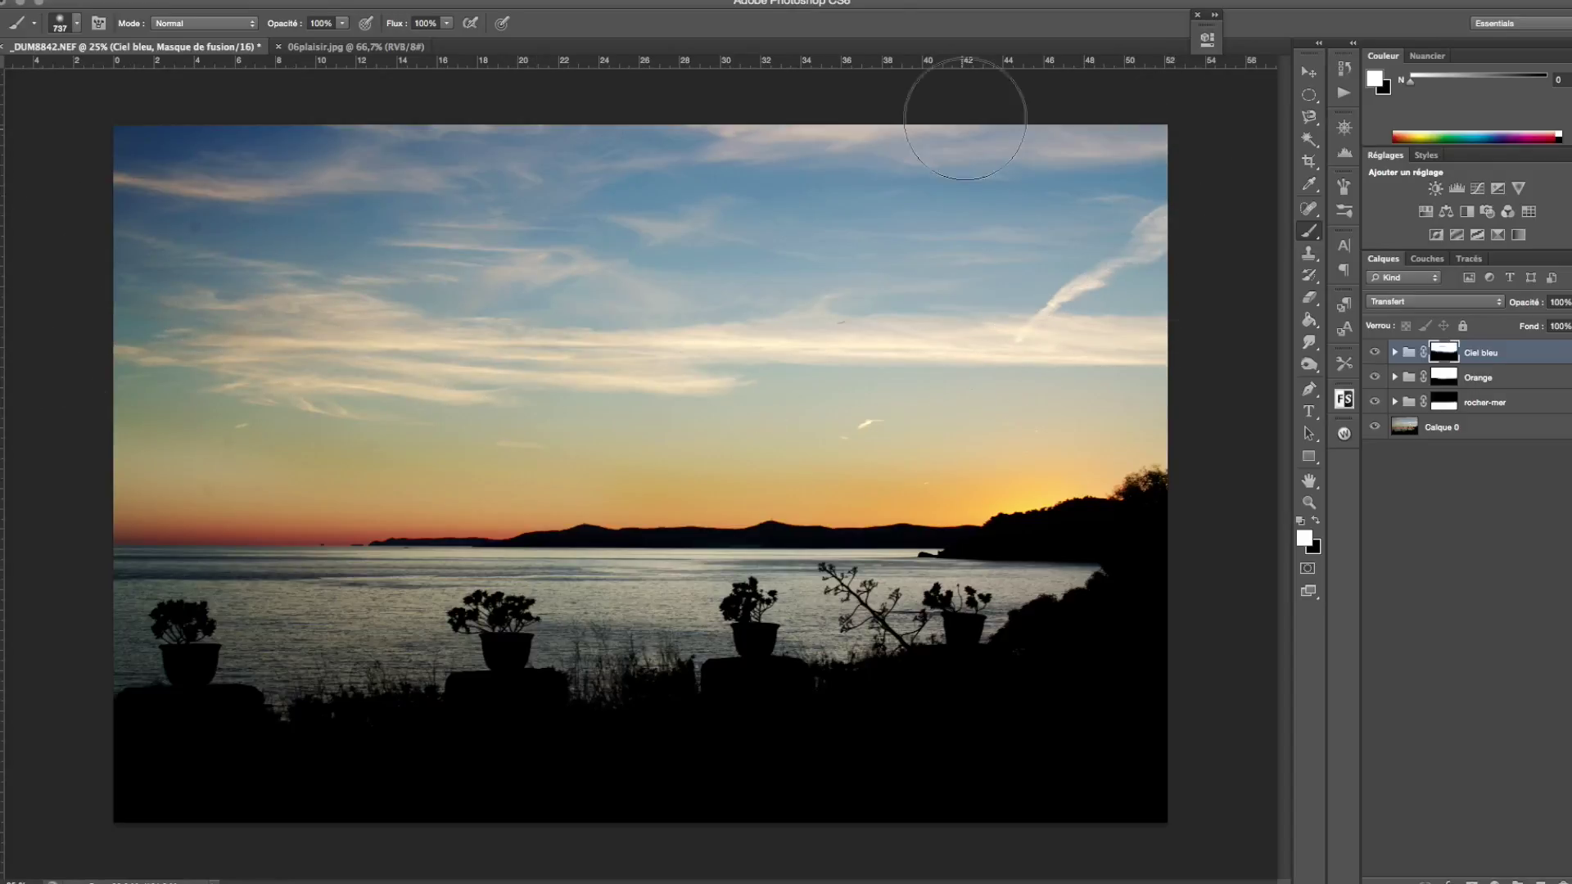
drag(1157, 147, 171, 144)
click(1308, 503)
drag(810, 447, 697, 455)
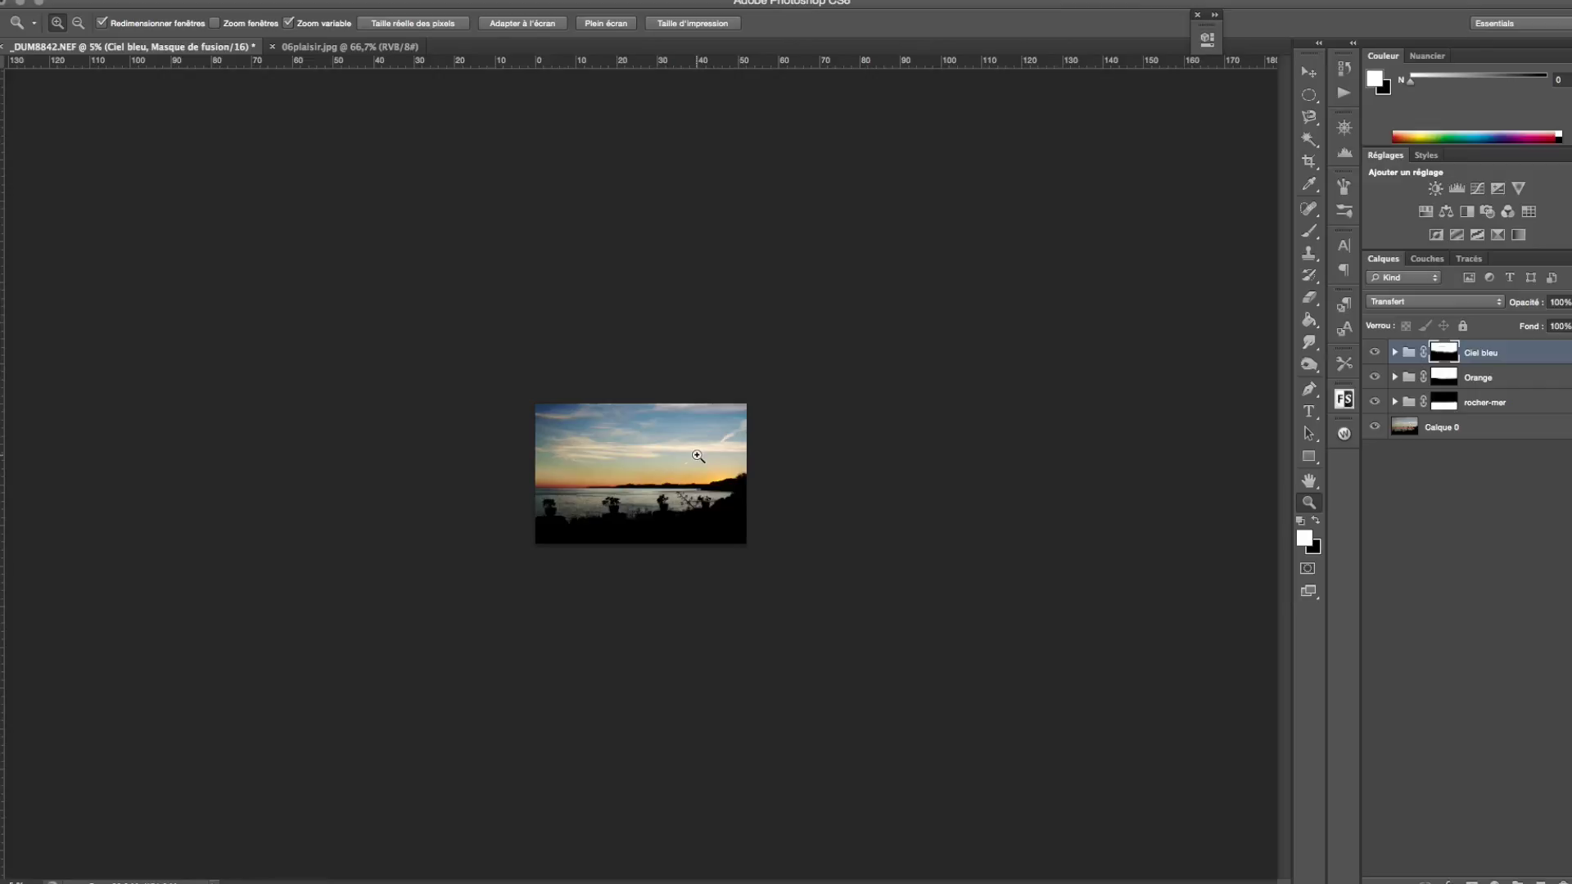
click(313, 50)
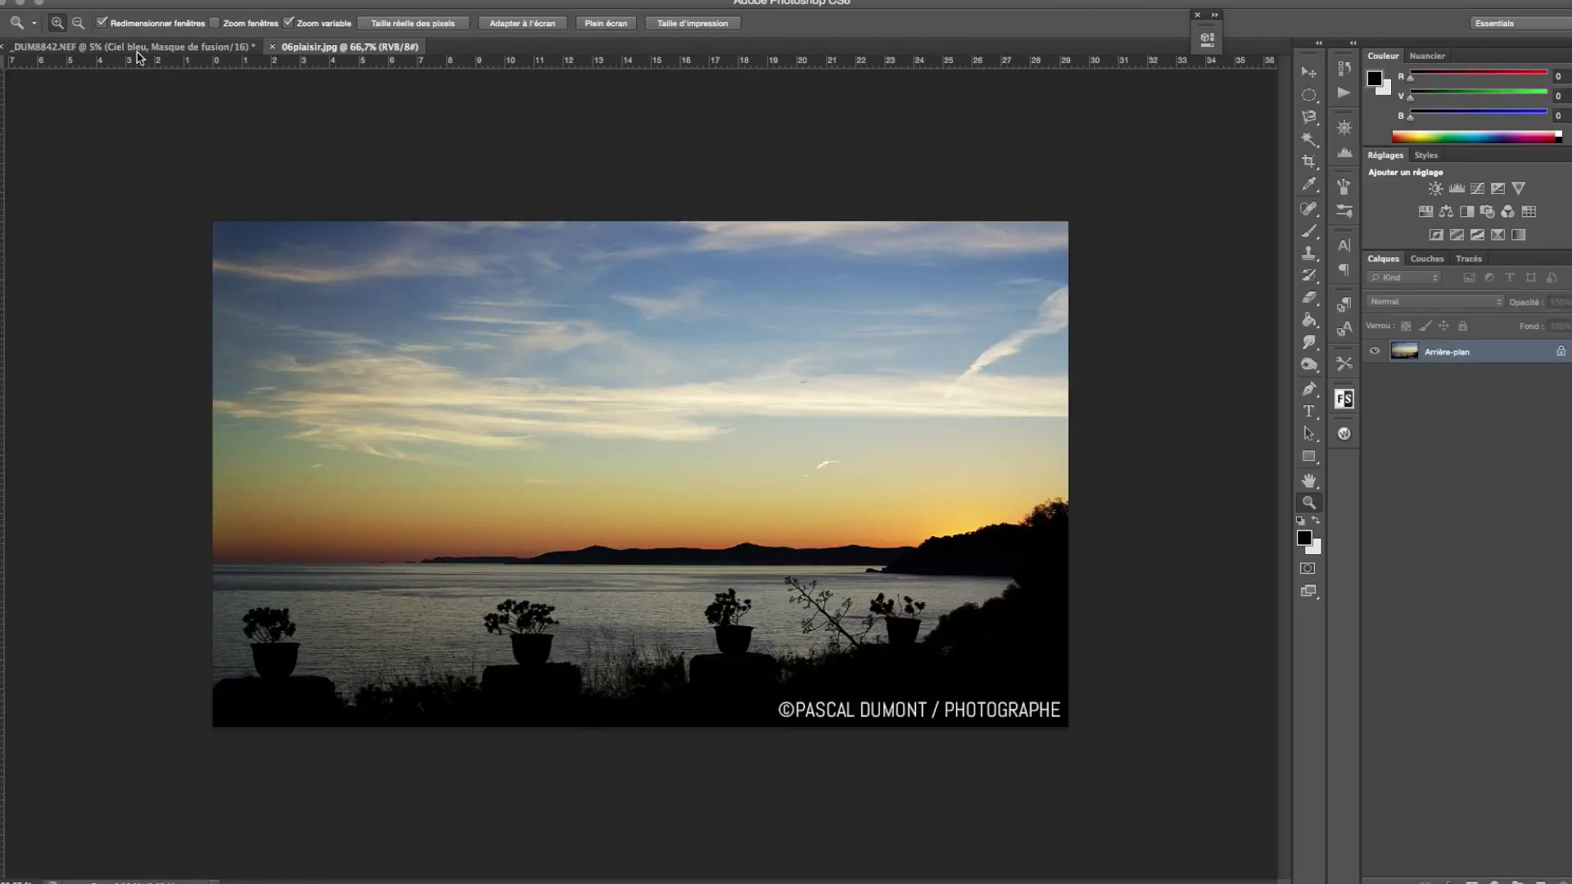
click(137, 51)
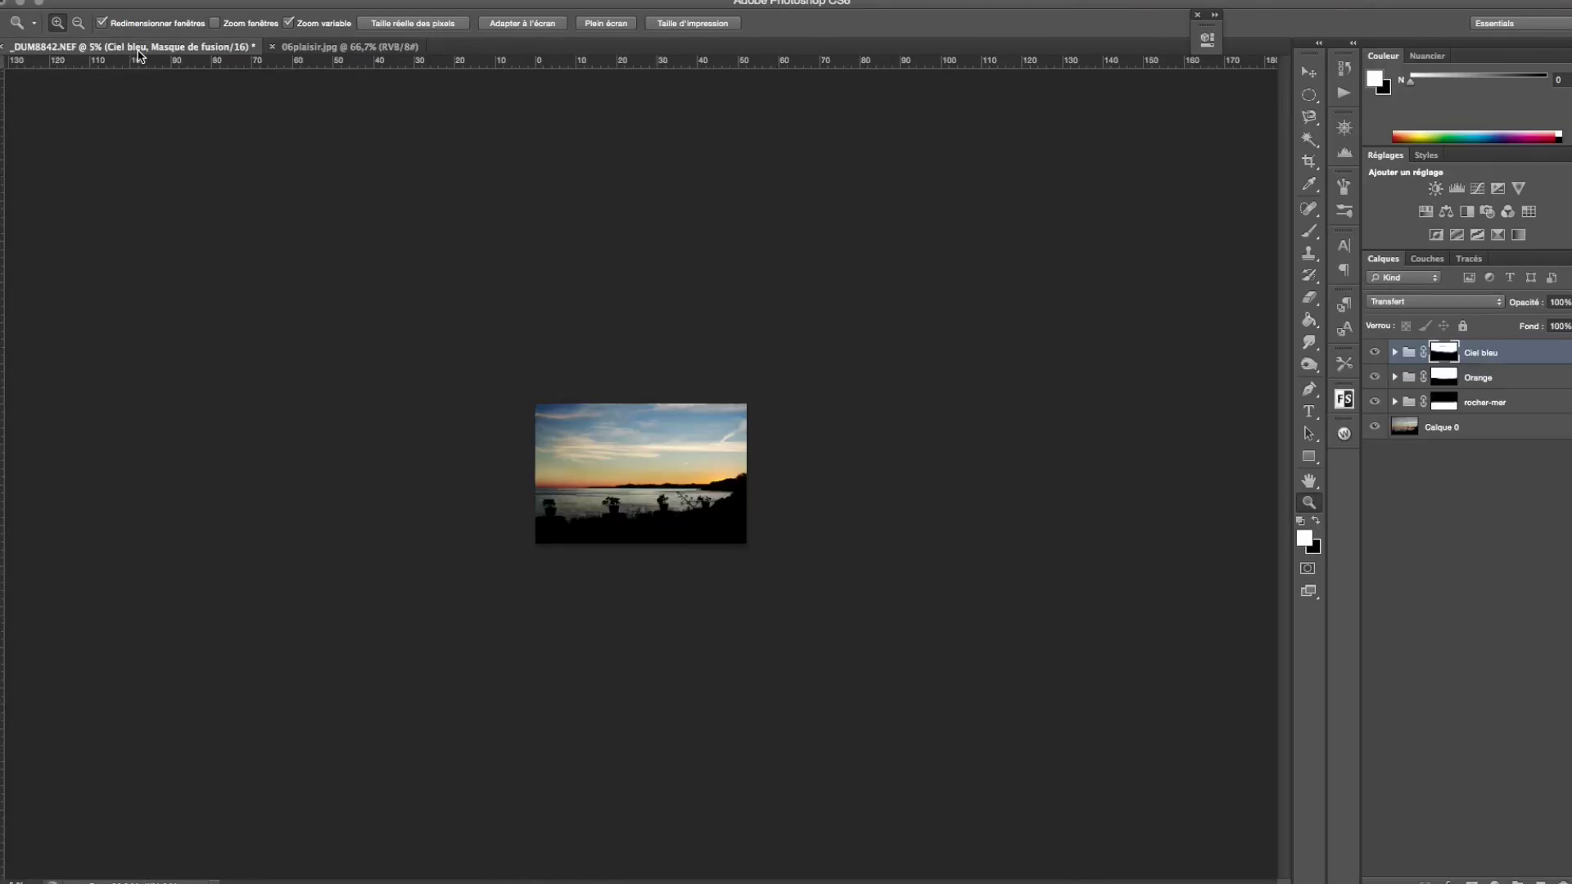
click(629, 447)
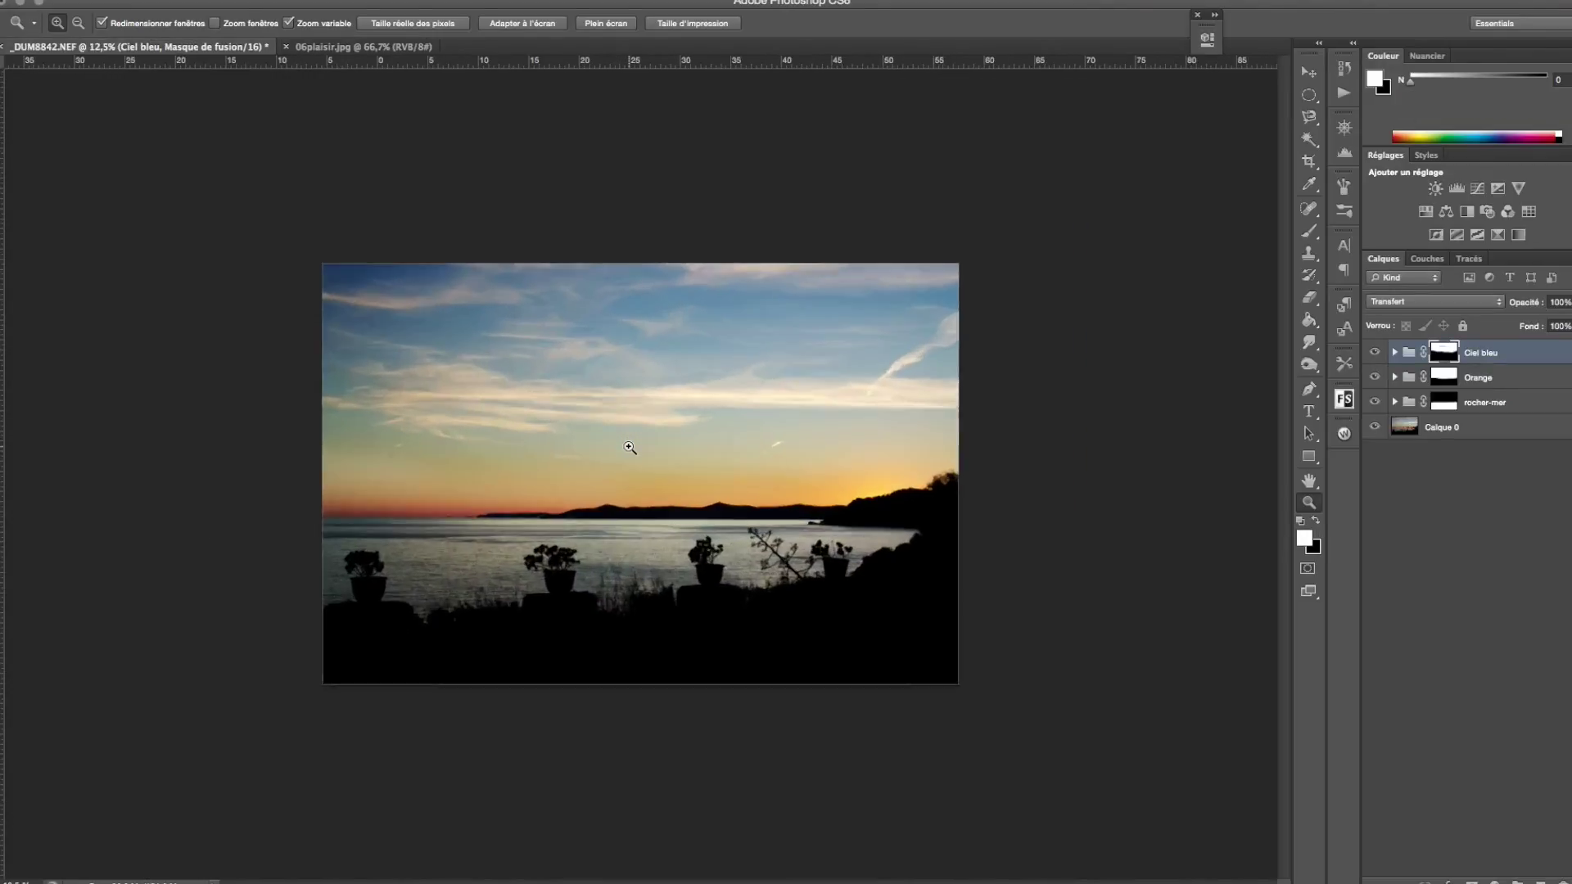
click(628, 447)
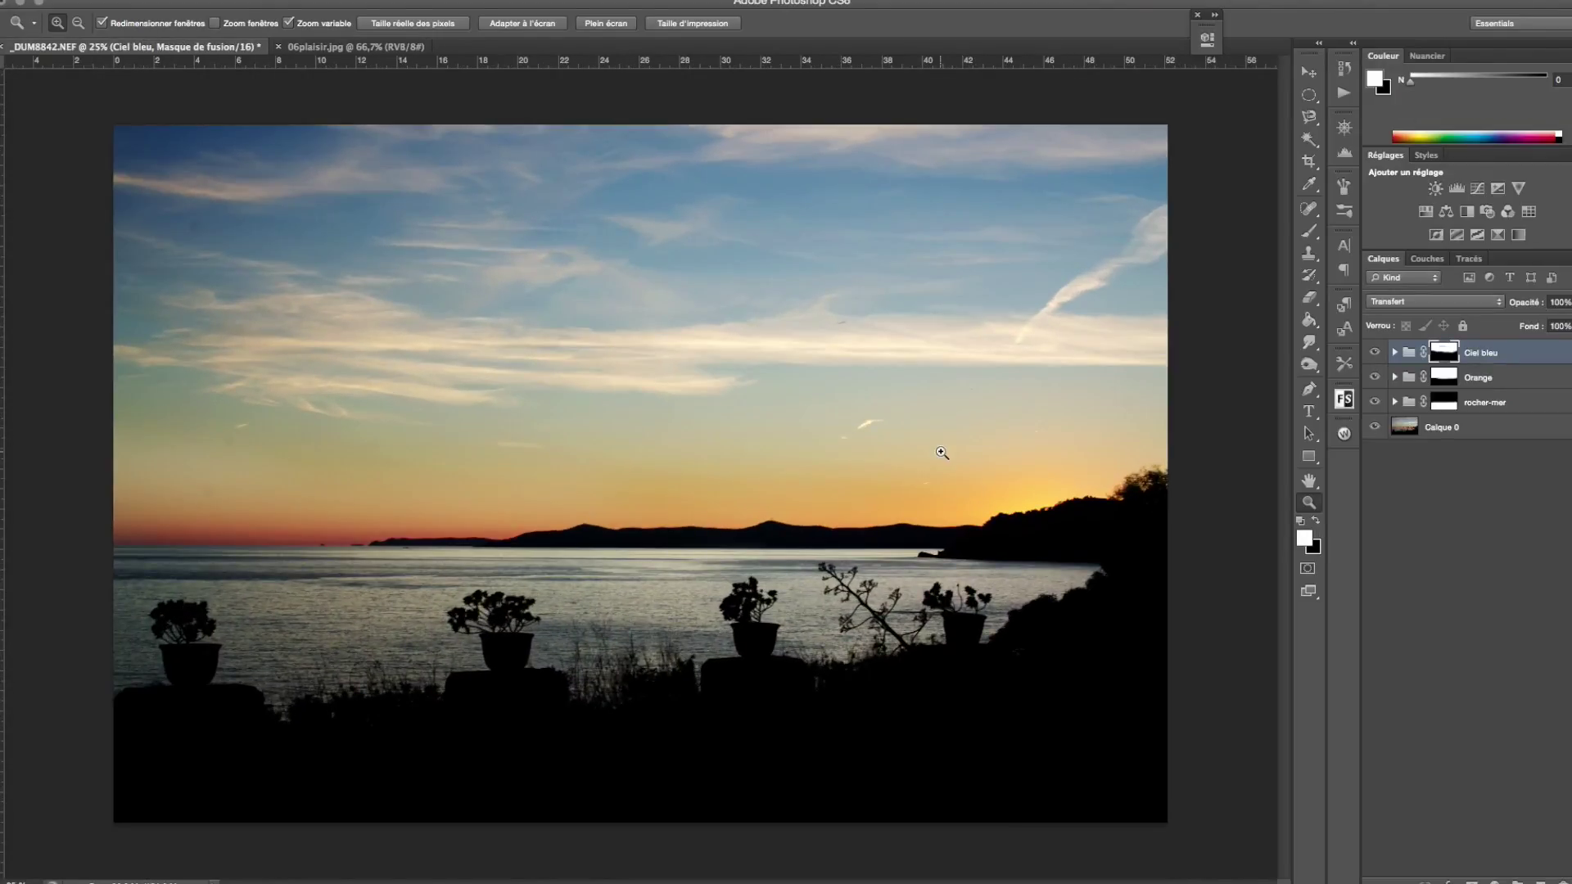
click(1309, 231)
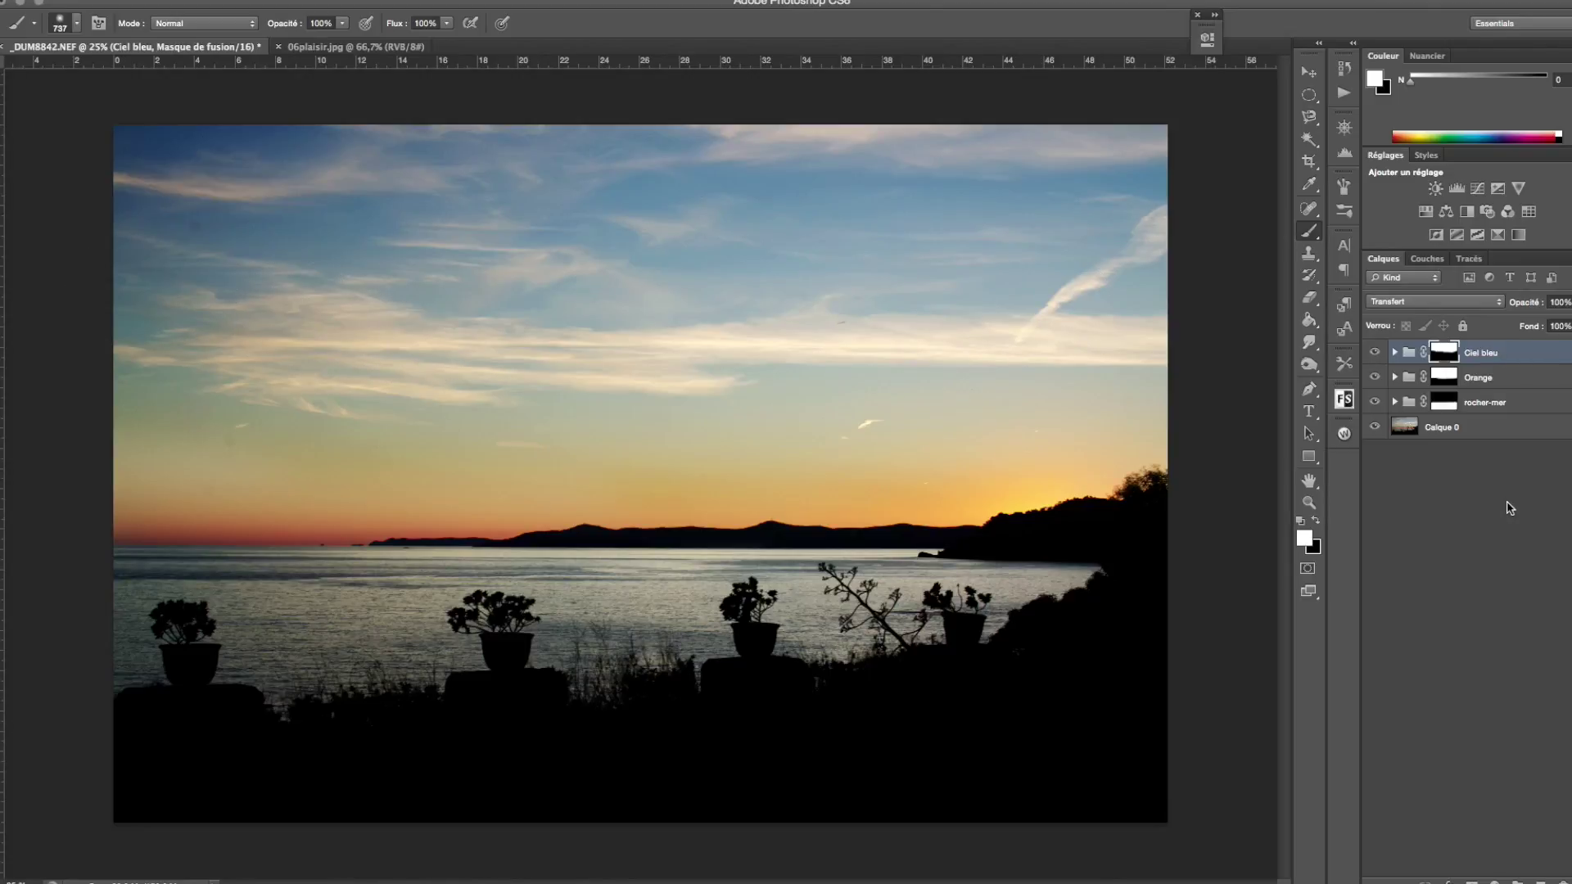
Create a new layer group named Couleur ciel.
key(ctrl+g)
click(1494, 877)
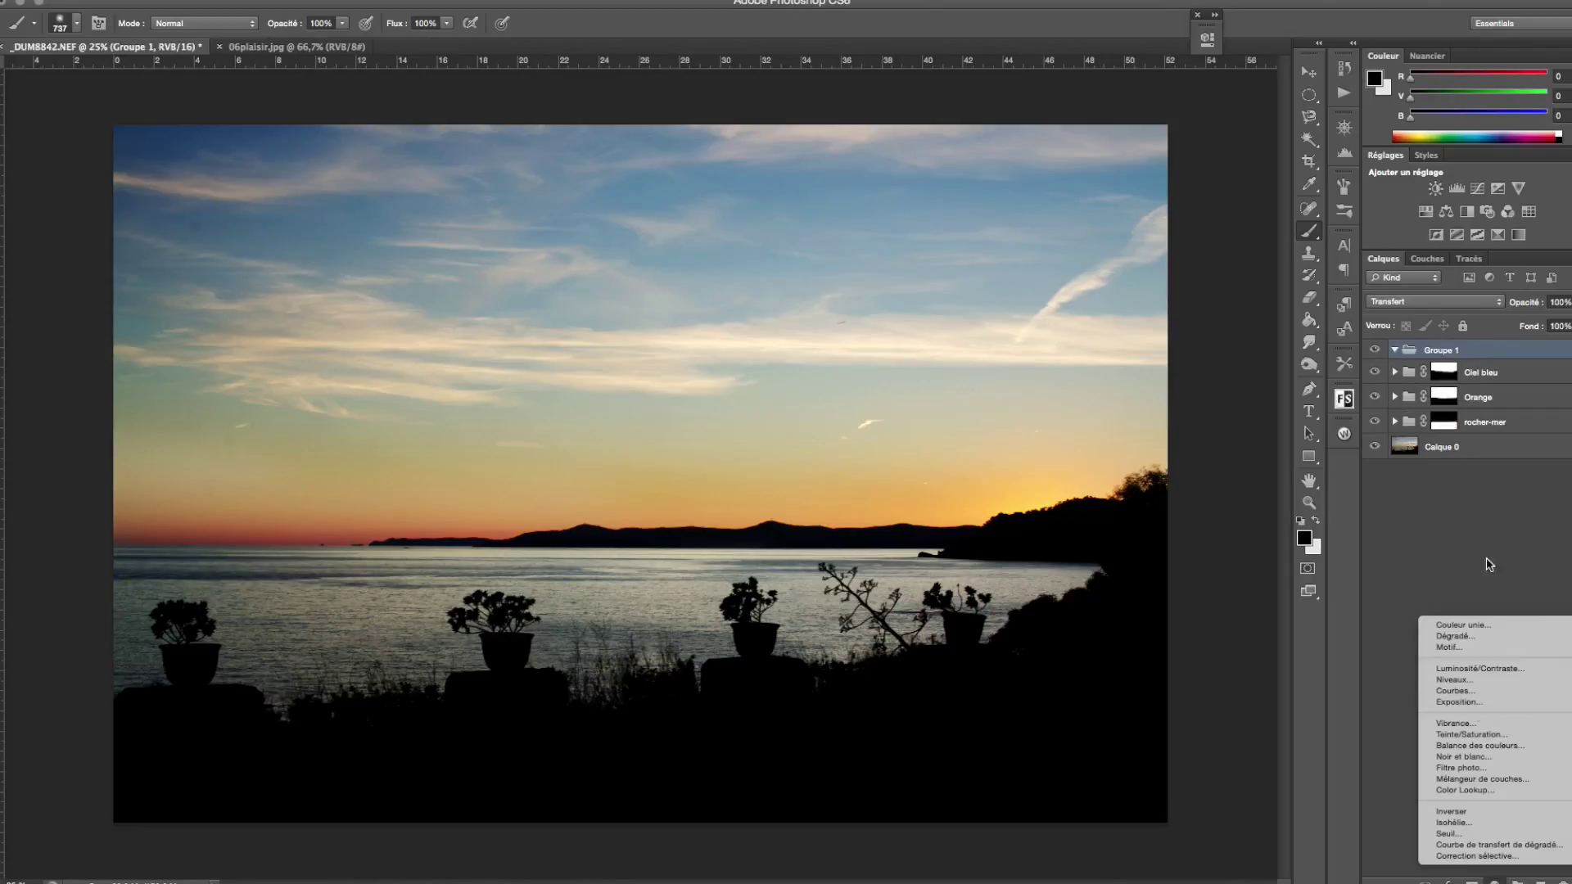
click(1447, 358)
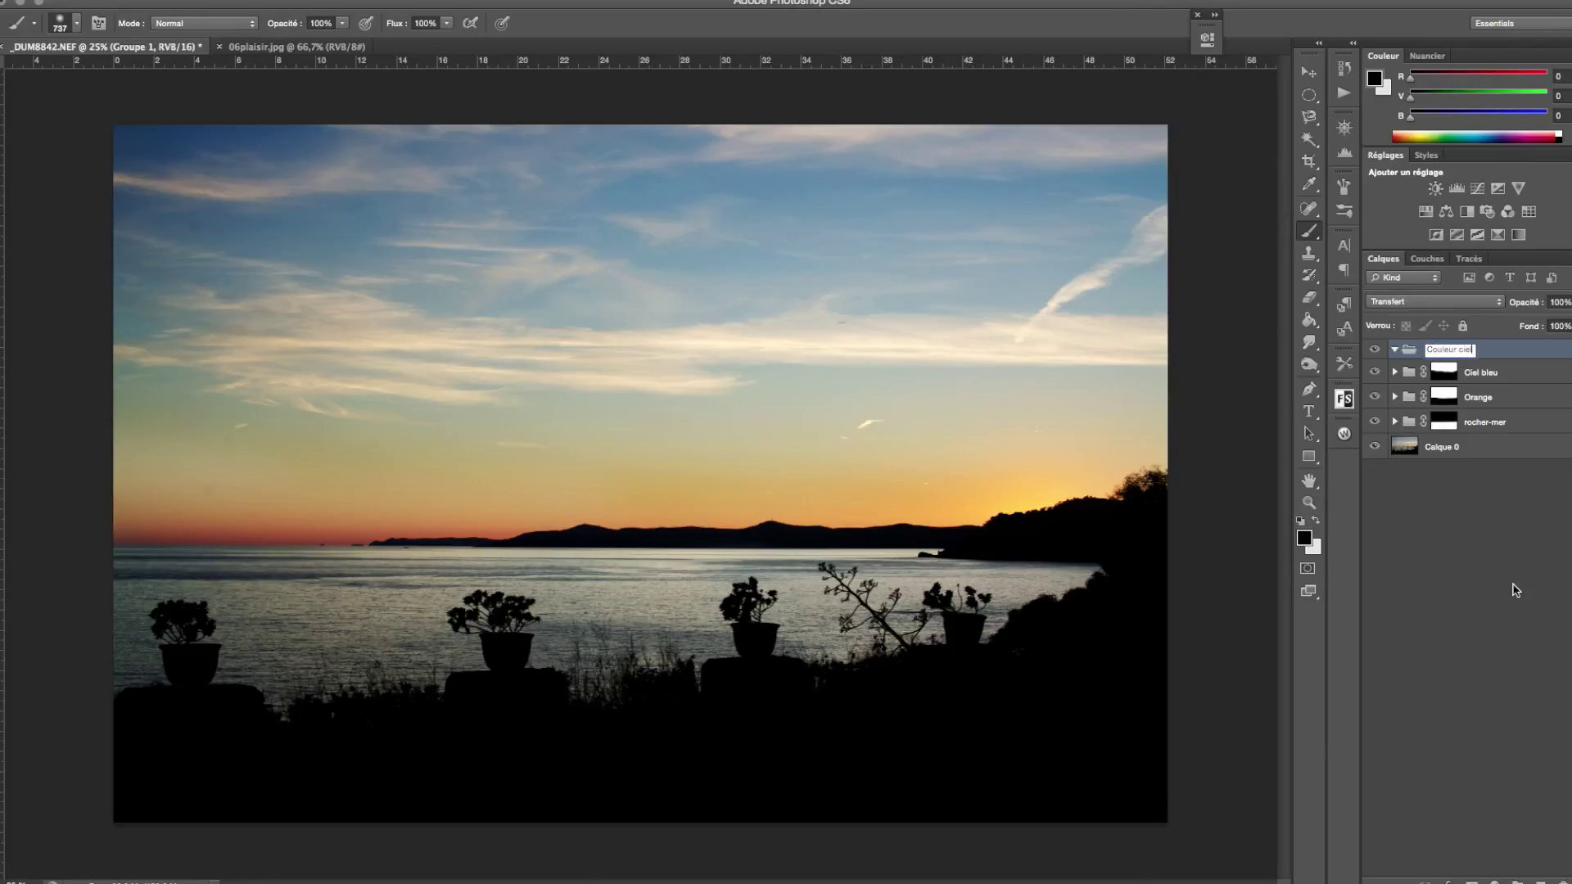
key(Return)
Add a Color Balance adjustment shifting Shadows Yellow/Blue to +16.
click(1495, 879)
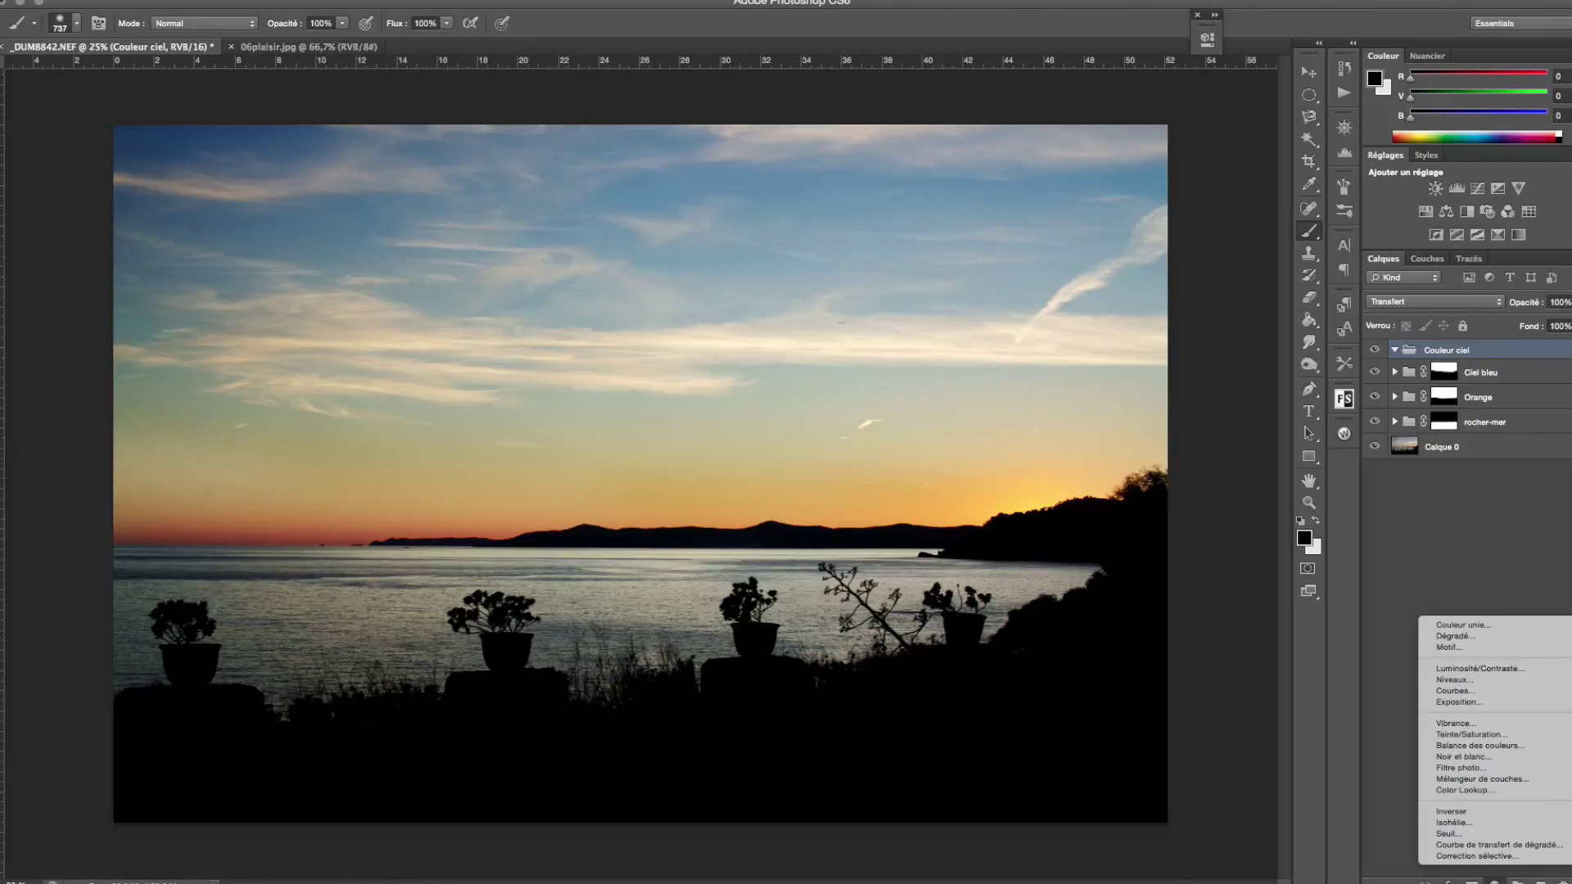
click(1503, 746)
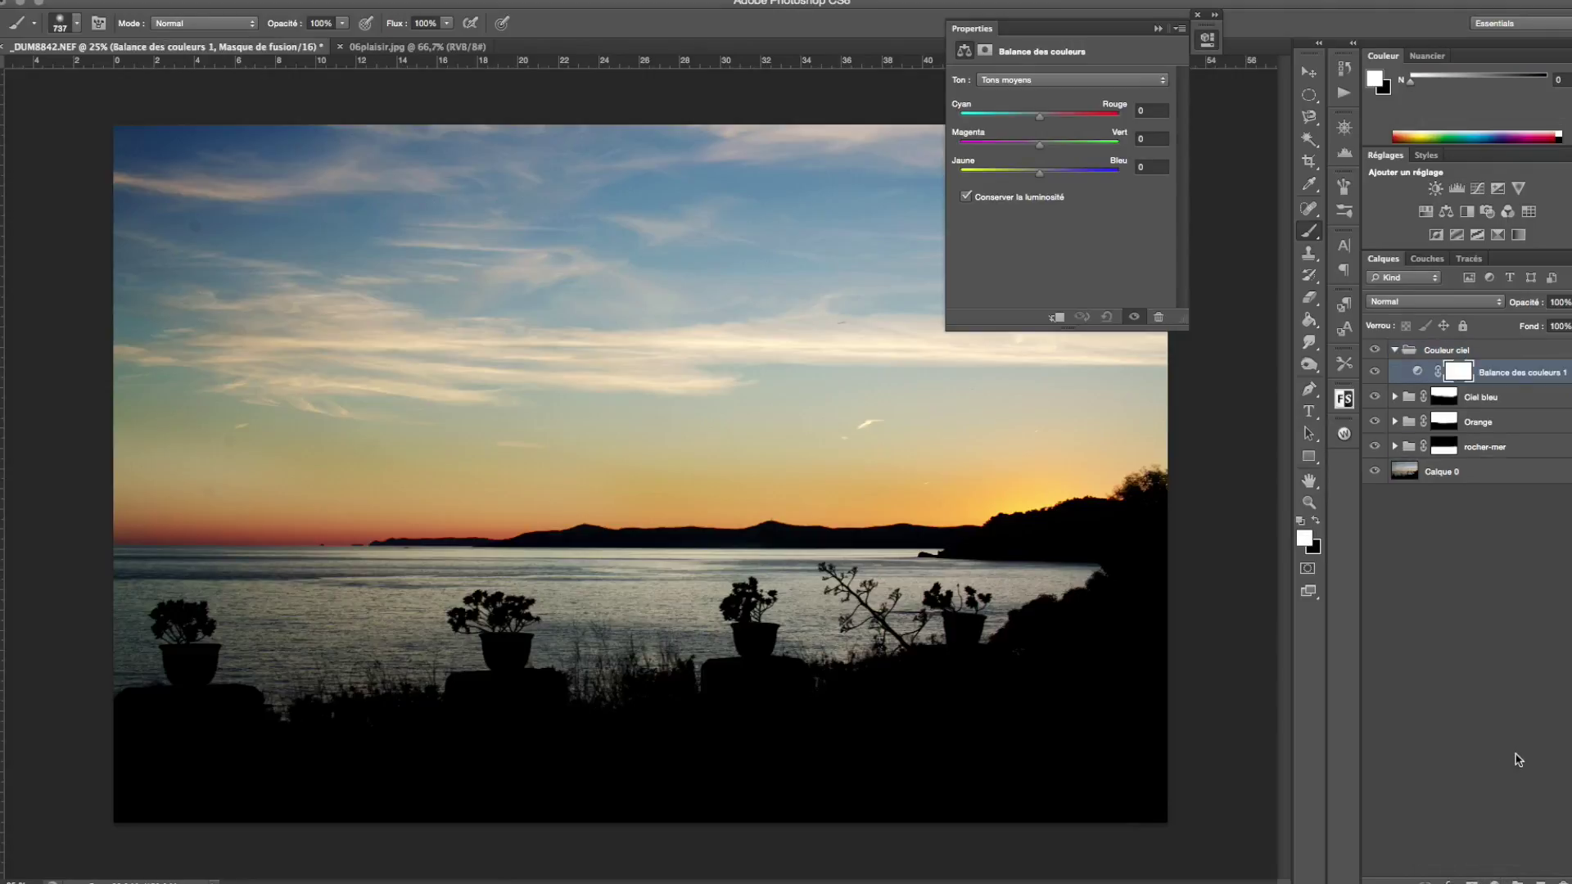
click(1042, 178)
drag(1041, 178, 1052, 180)
click(1070, 79)
click(1060, 66)
drag(1041, 177, 1048, 180)
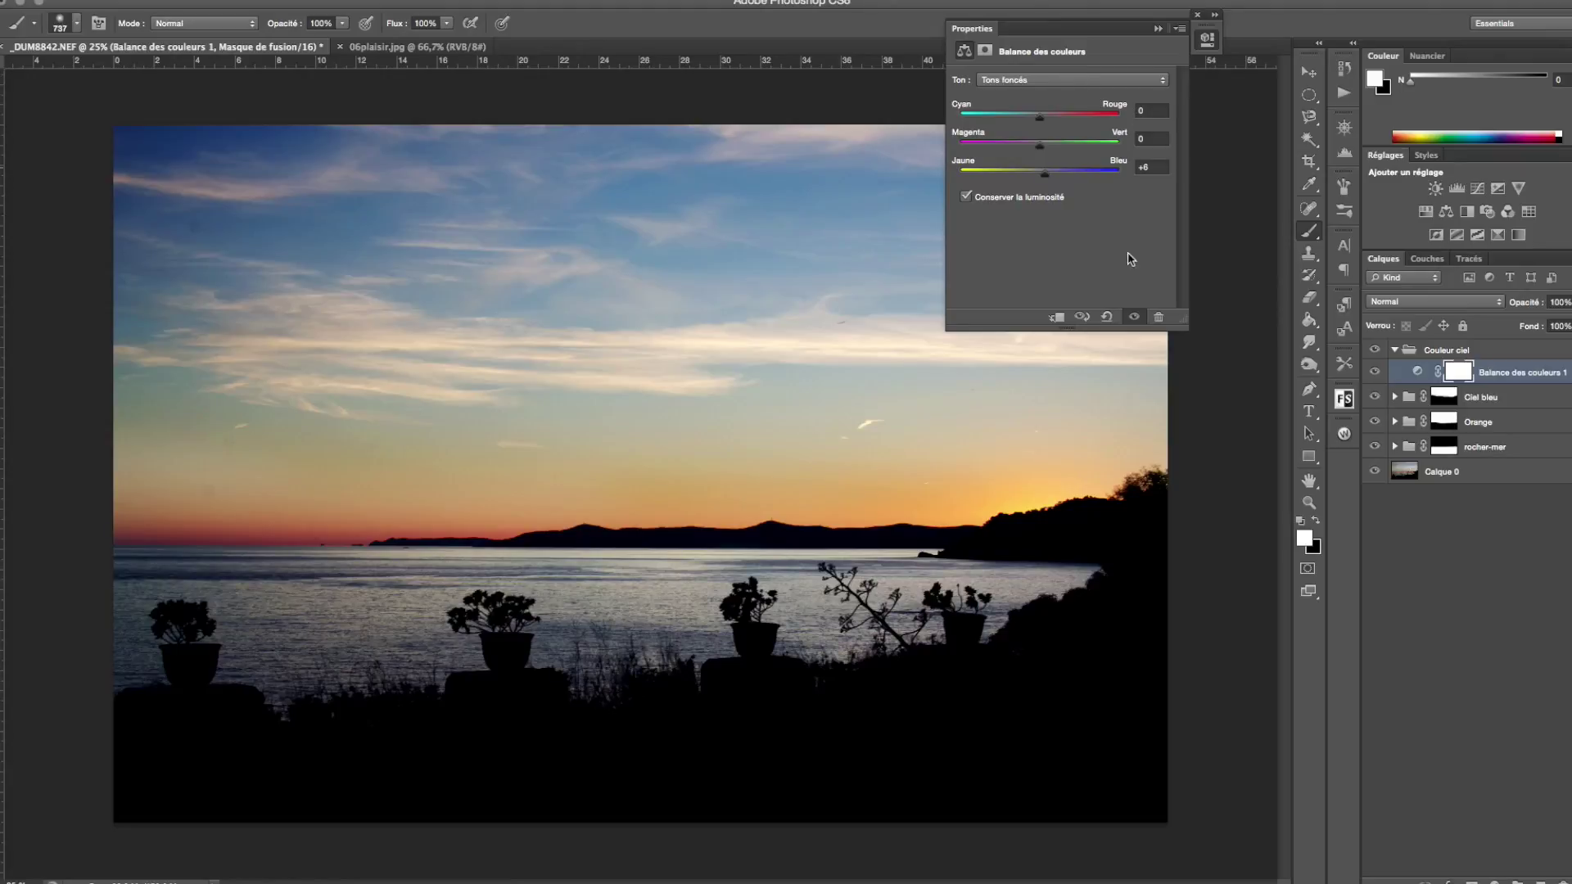
click(1158, 29)
Collapse Couleur ciel, compare its effect by toggling visibility, and add a hide-all mask.
click(1394, 350)
click(1374, 349)
click(1374, 350)
click(1375, 351)
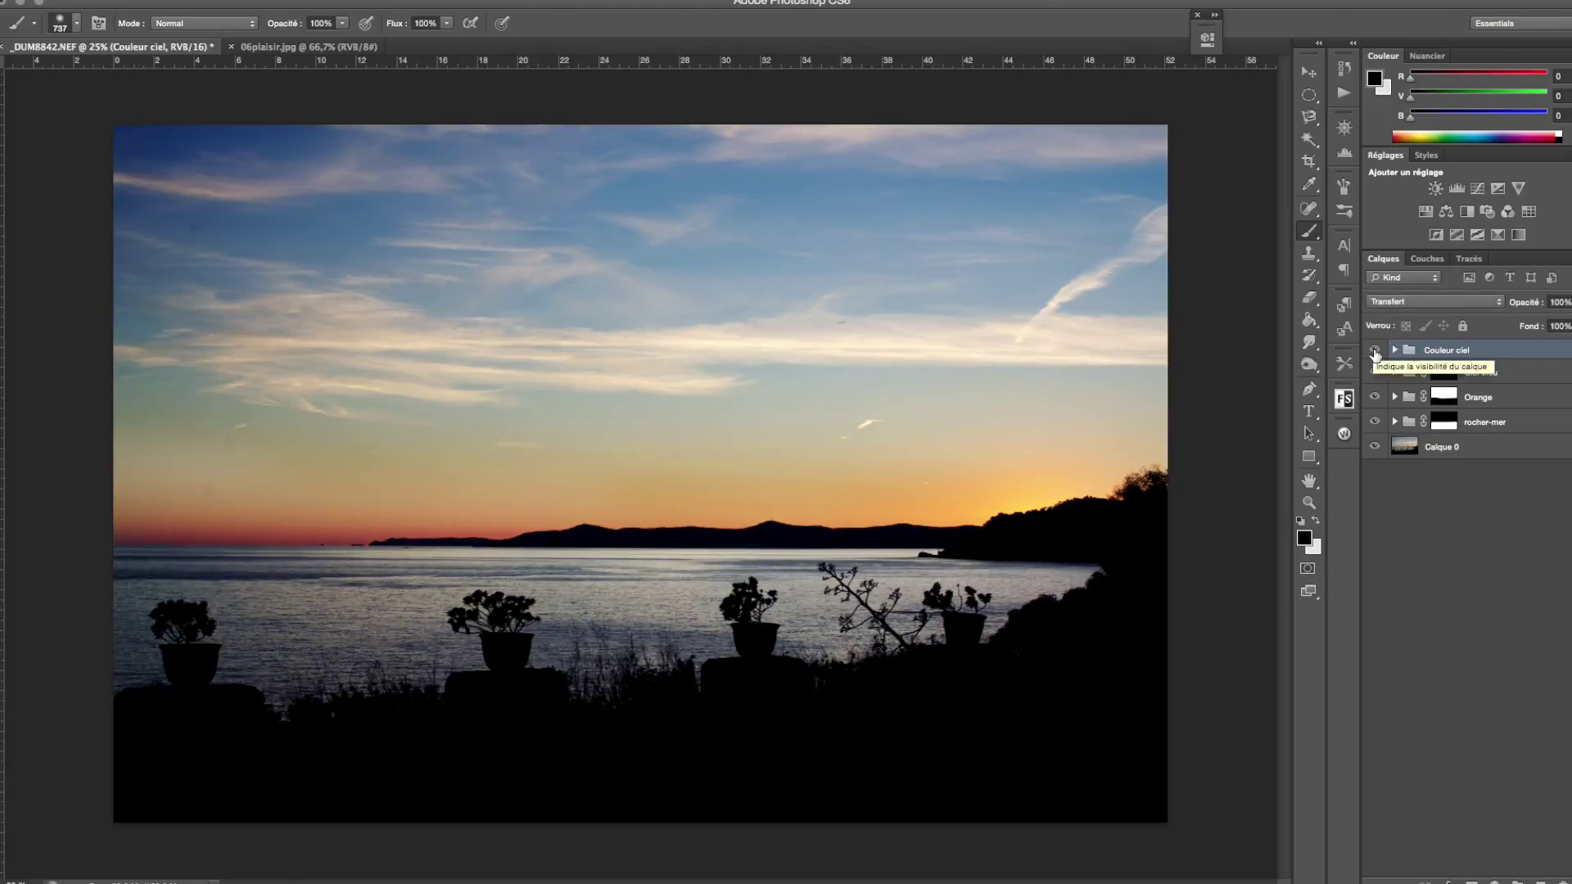
click(1374, 350)
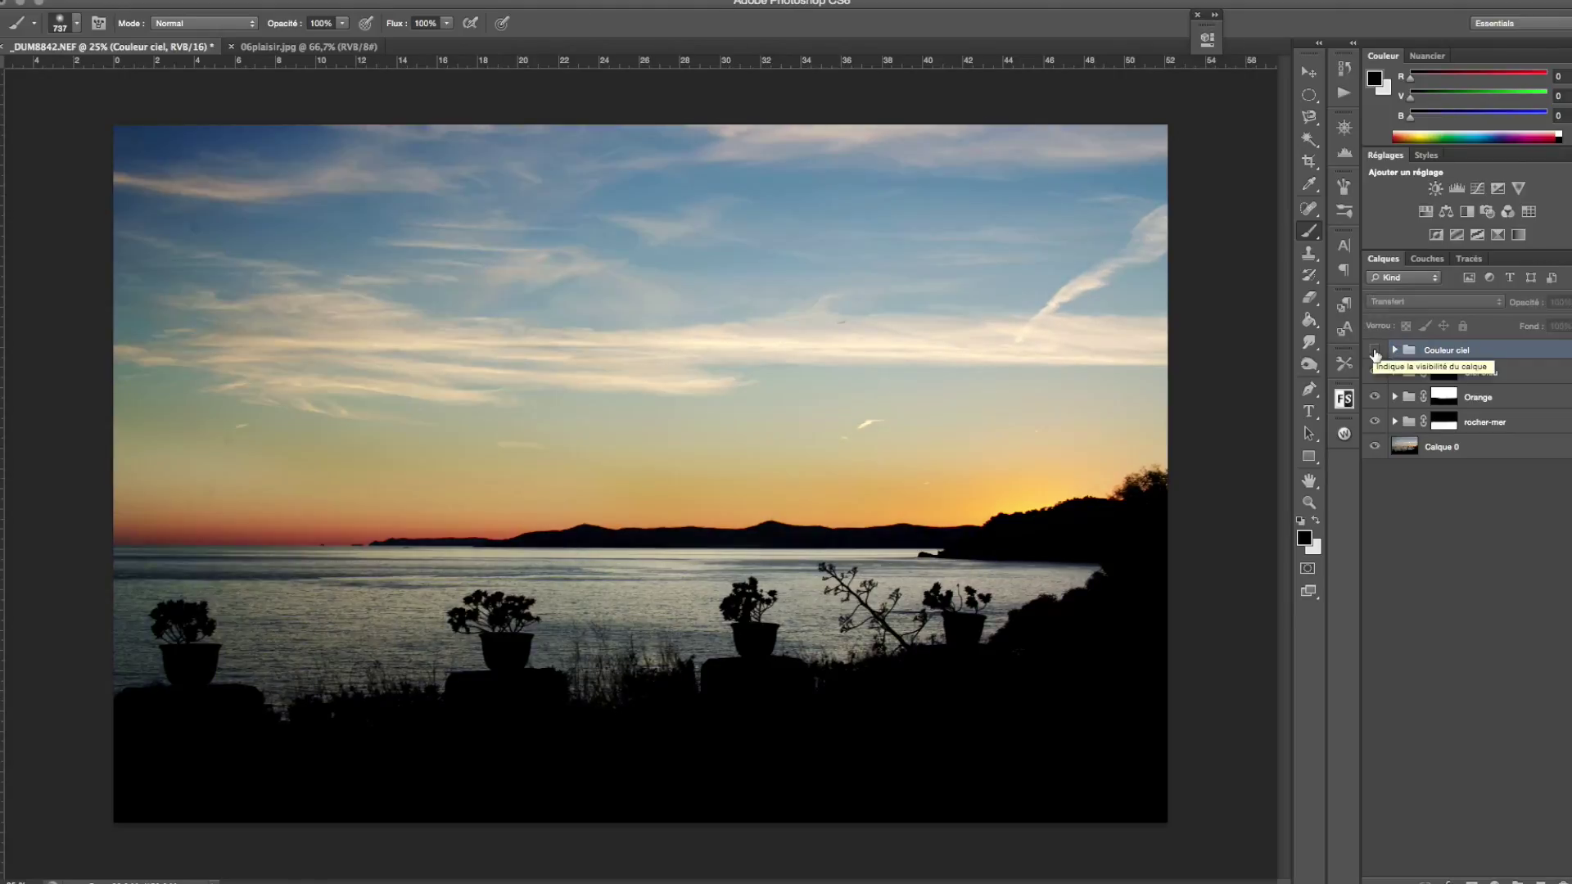
click(1374, 350)
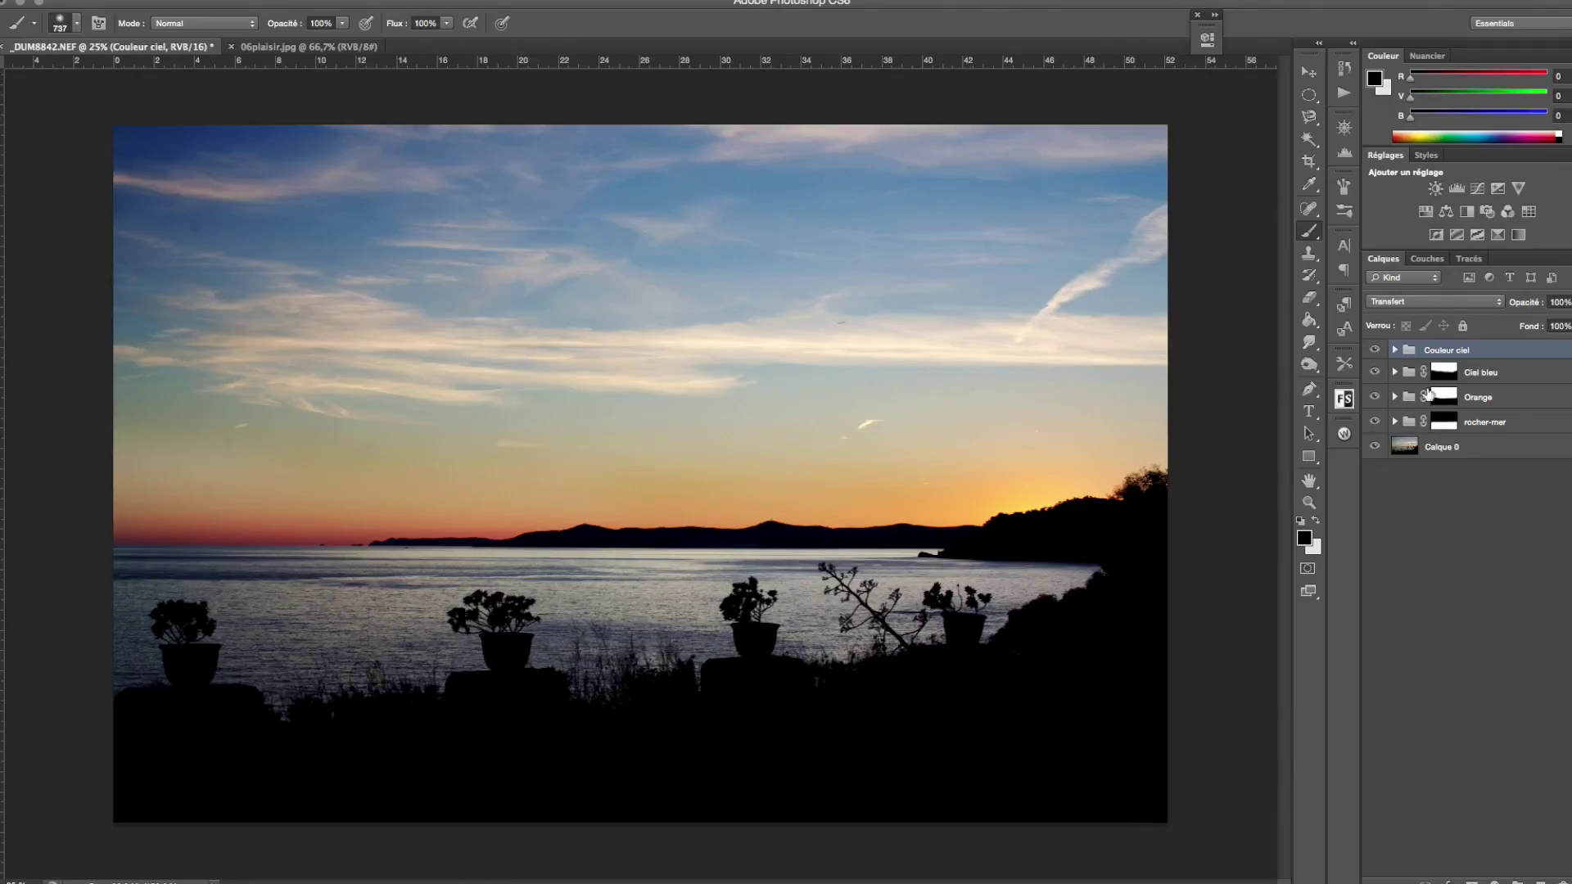
alt+click(1471, 881)
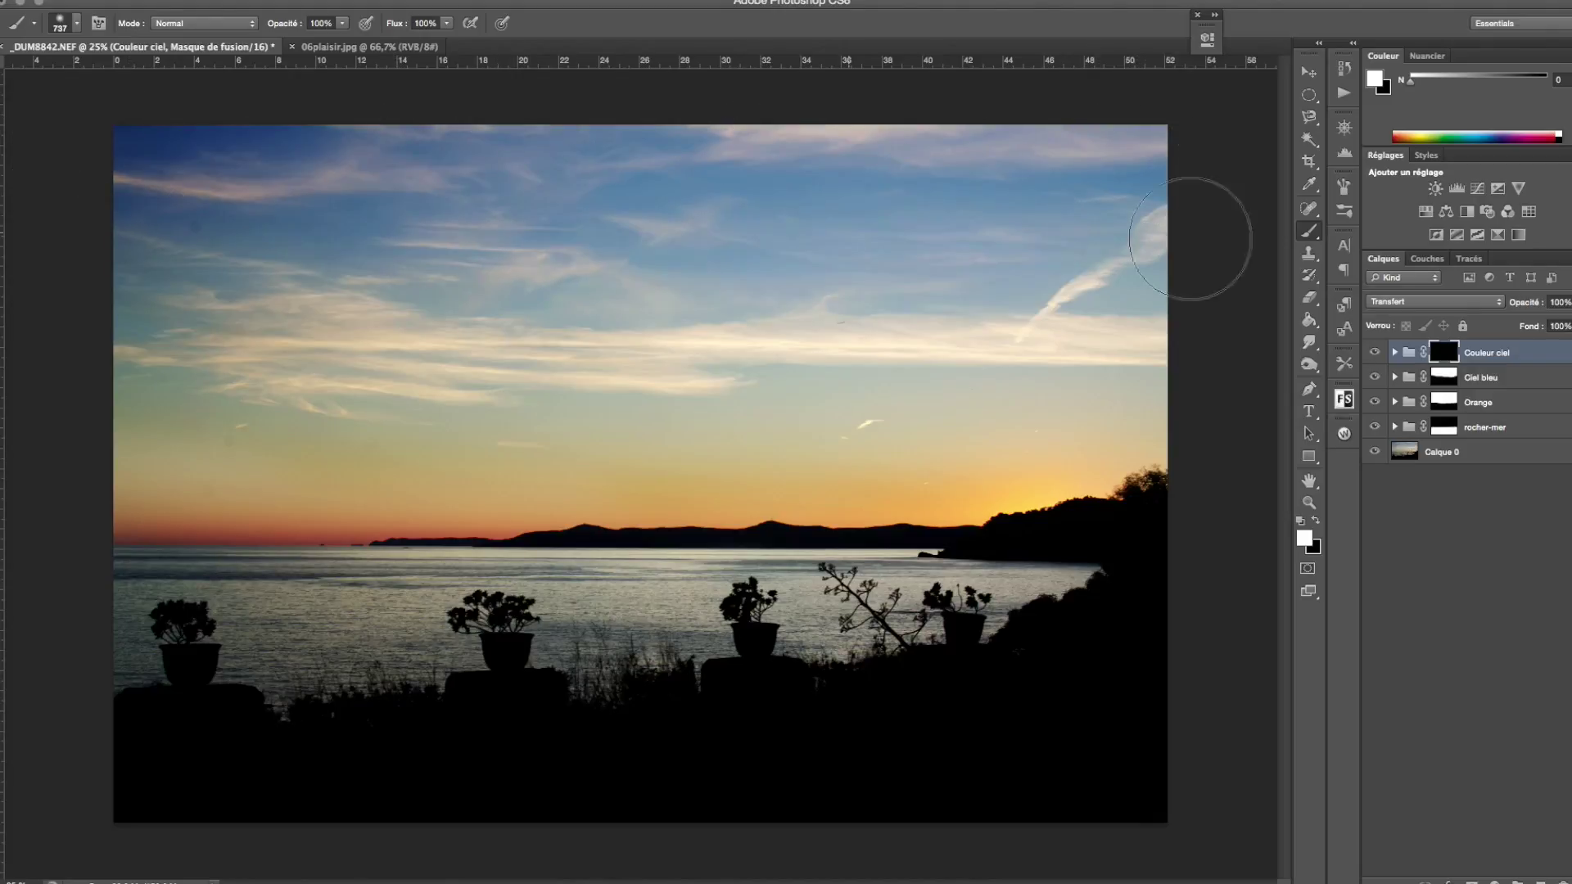
Paint the blue shift back over the upper sky and test Couleur ciel's opacity, keeping 100%.
mouse_move(154, 355)
mouse_down()
mouse_move(829, 442)
mouse_move(1203, 379)
mouse_up()
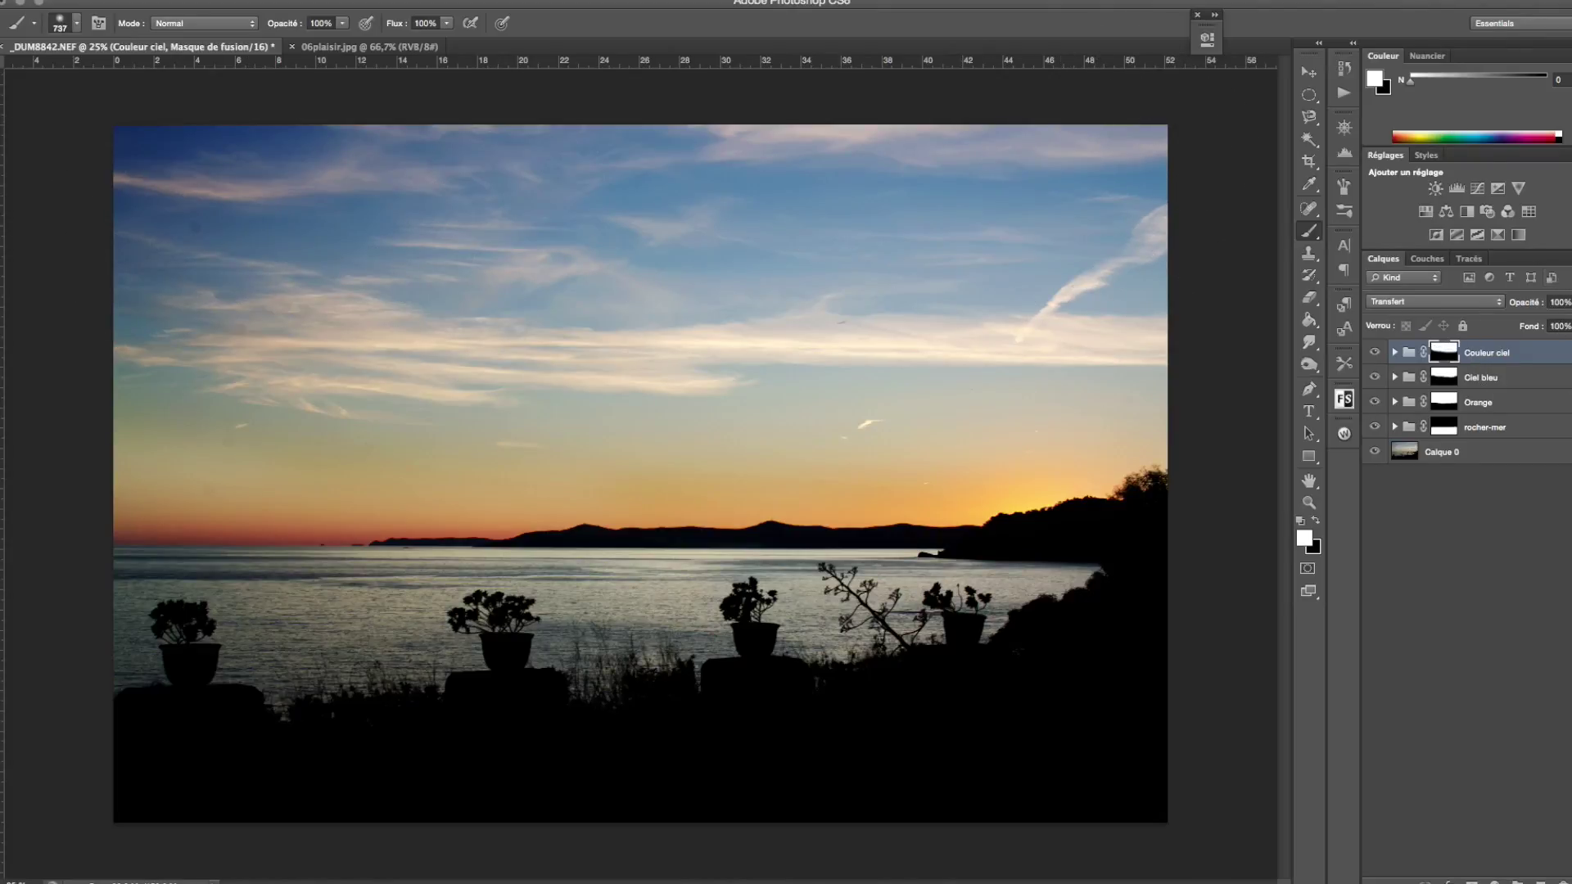
click(1568, 302)
mouse_move(1563, 325)
mouse_down()
mouse_move(1547, 324)
mouse_move(1567, 326)
mouse_up()
drag(1565, 321, 1567, 326)
Toggle Couleur ciel to compare before and after, then view the 06plaisir.jpg reference.
click(1375, 352)
click(1375, 352)
click(1375, 352)
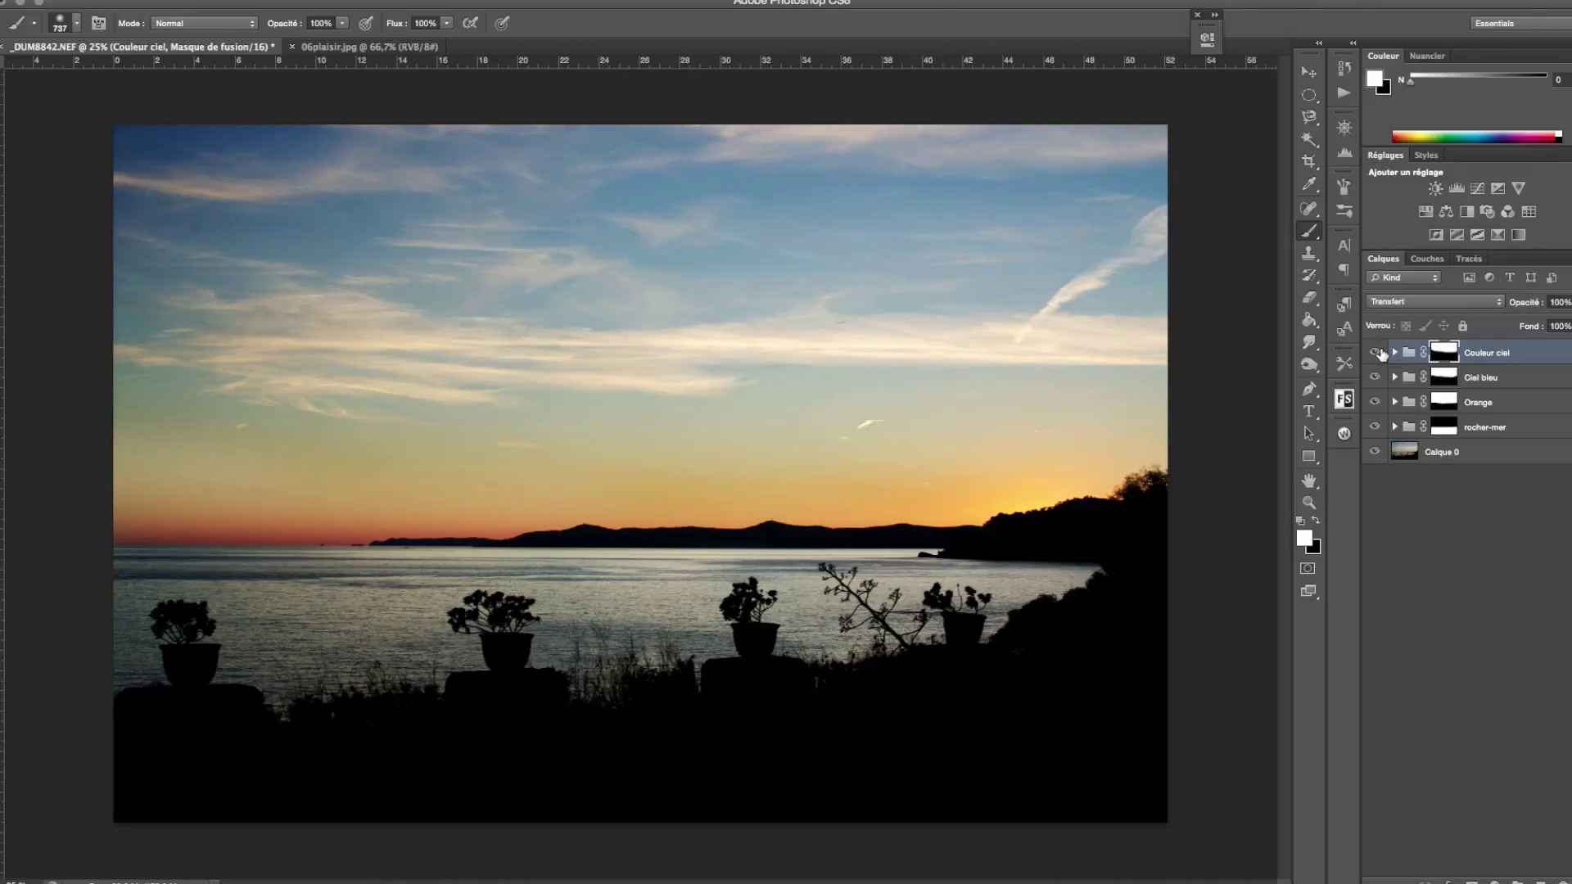
click(325, 46)
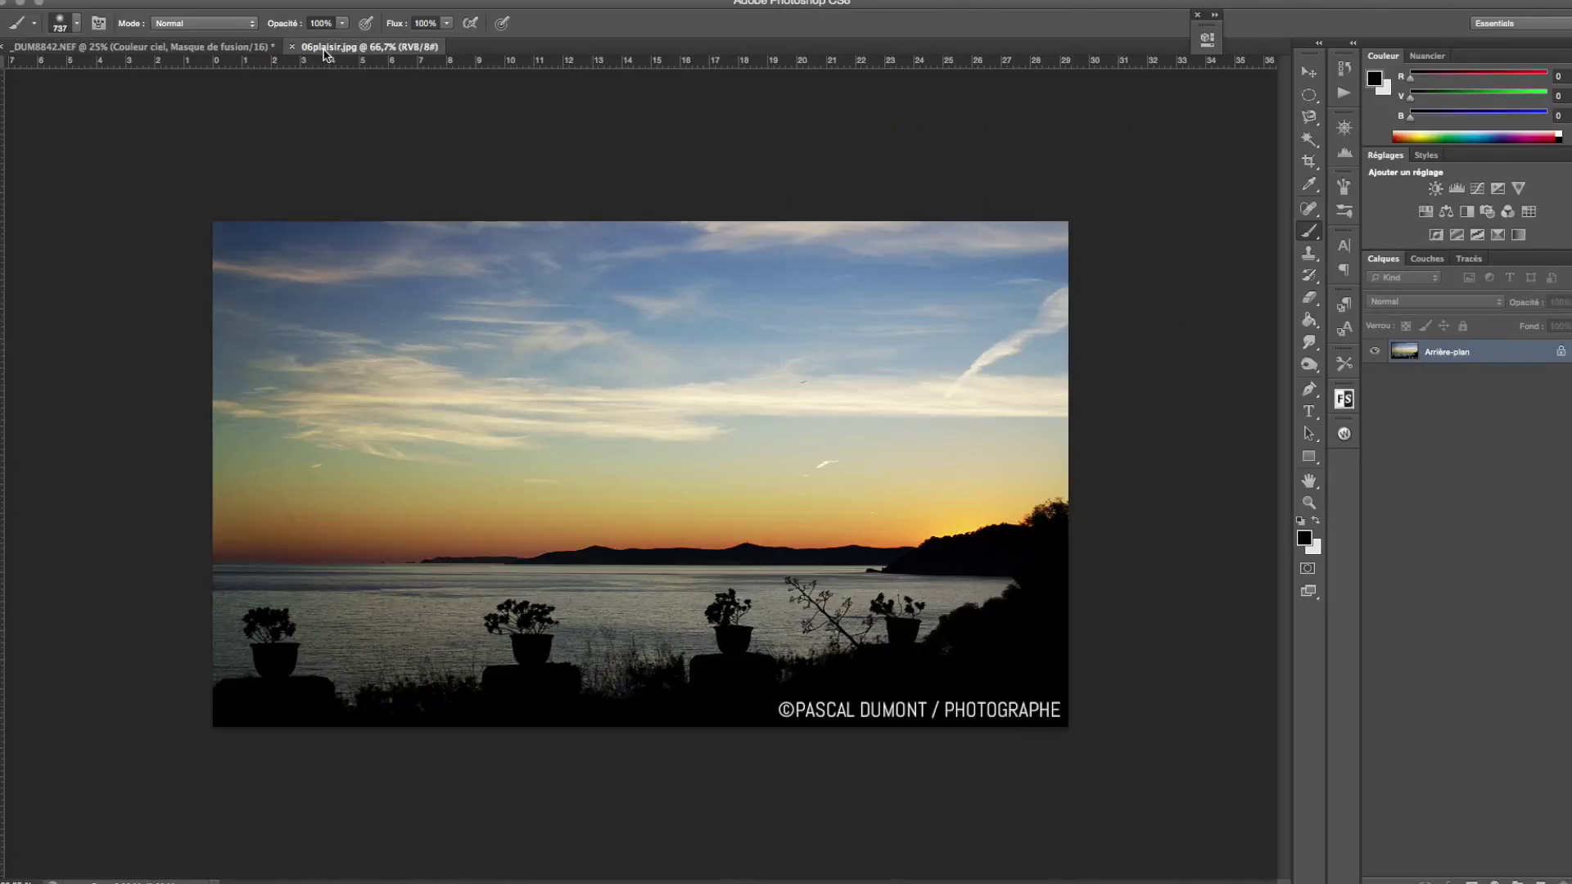
Return to the _DUM8842.NEF document and stamp all visible layers into a new Calque 1.
click(167, 46)
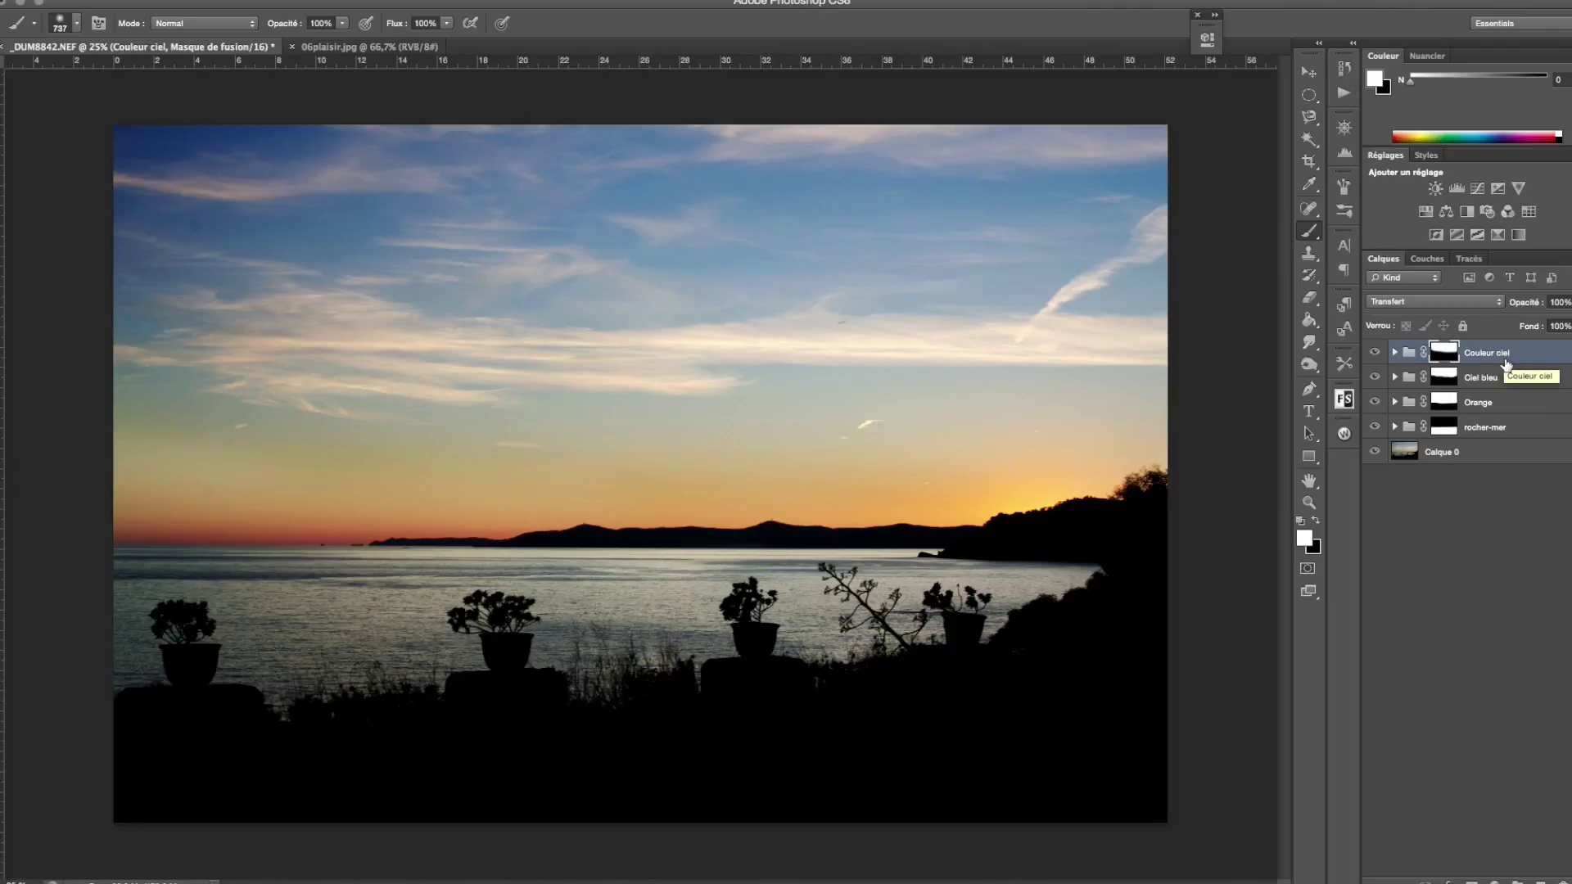
key(ctrl+alt+shift+e)
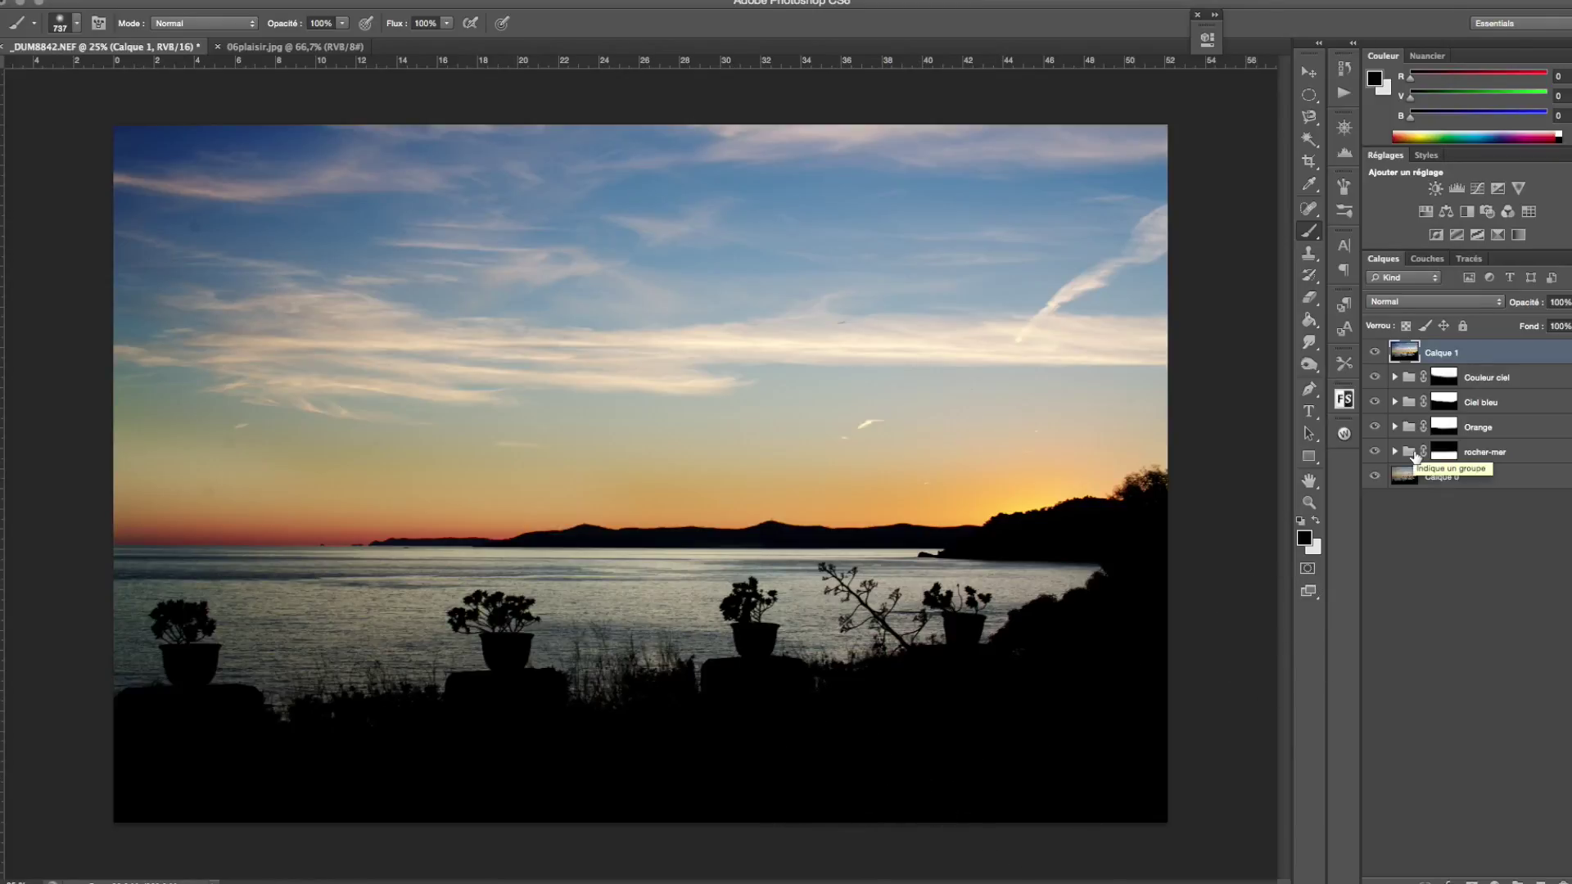
Duplicate Calque 1 as Calque 1 copie and pick the Clone Stamp tool.
key(ctrl+j)
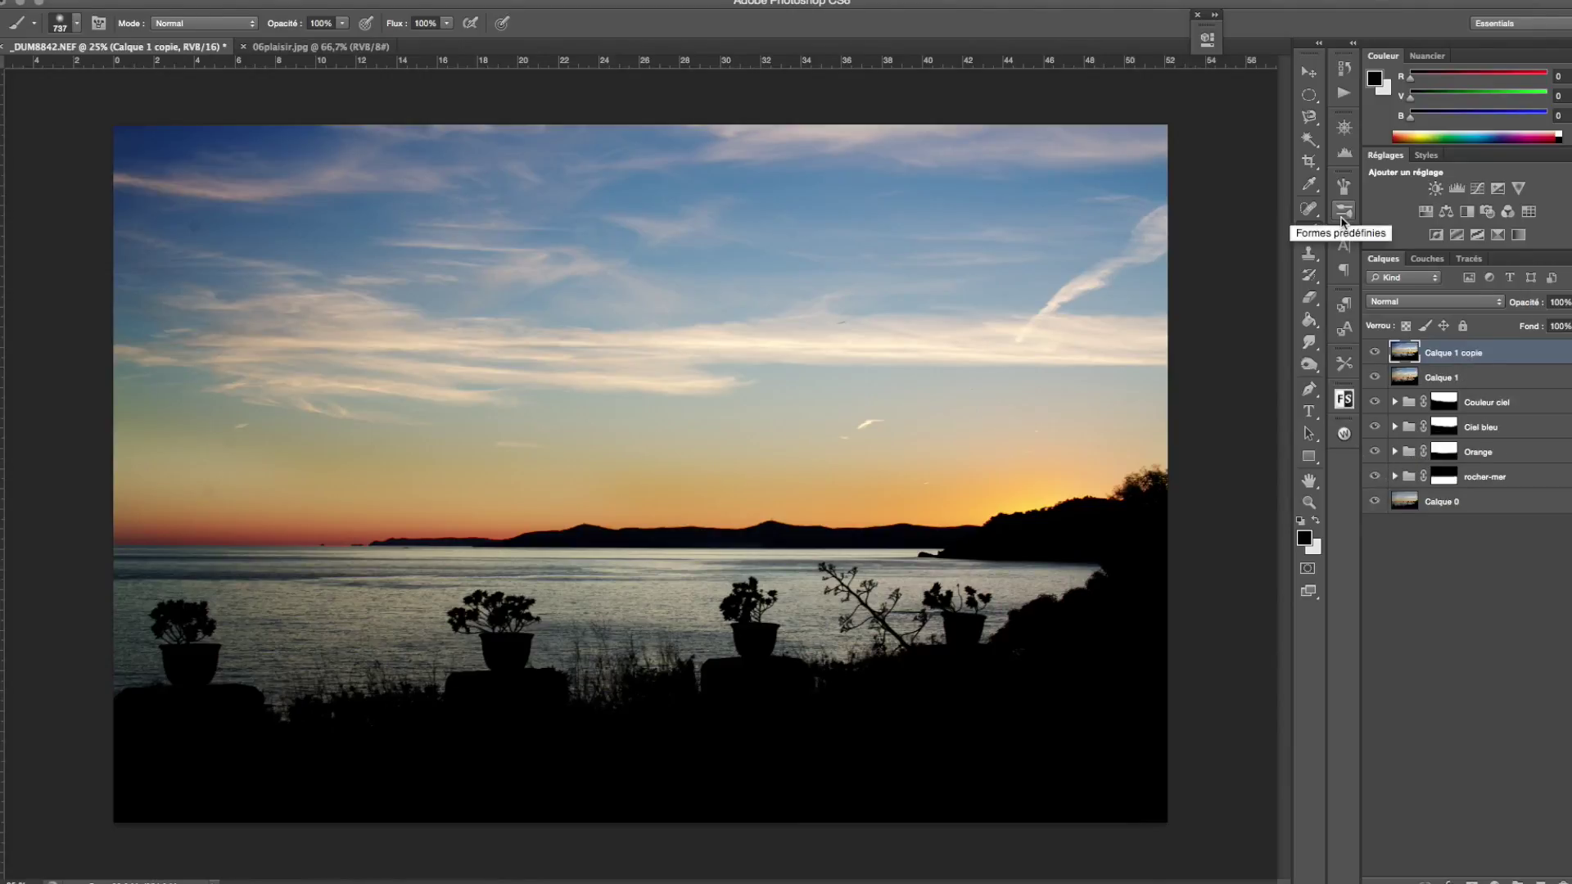
click(1308, 253)
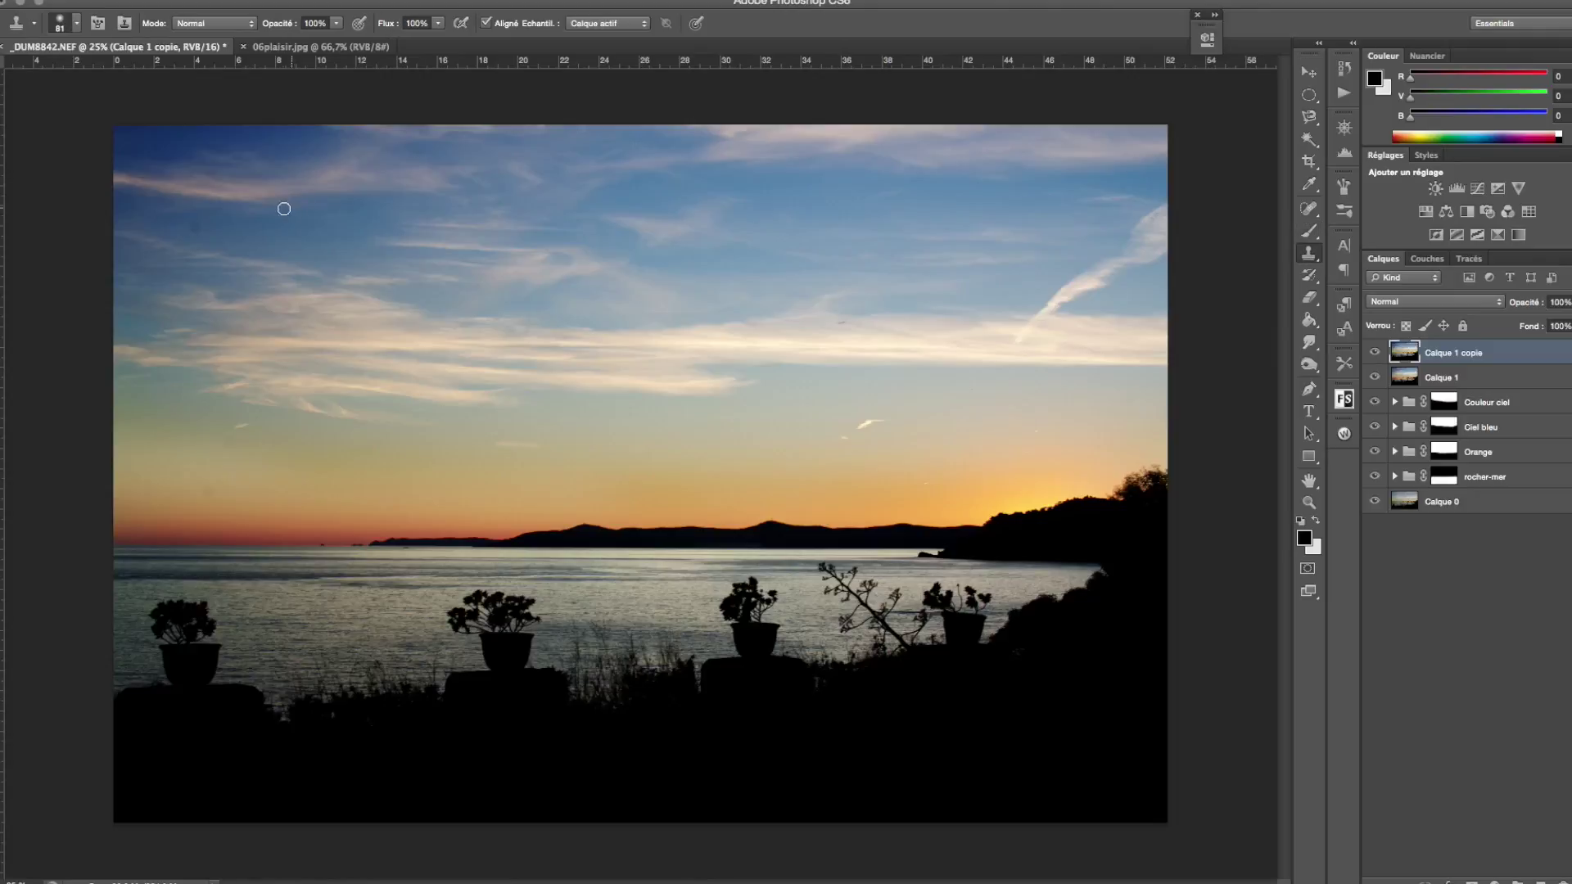
Set the clone brush to 155 px and zoom into the sky.
click(76, 23)
drag(103, 75, 121, 75)
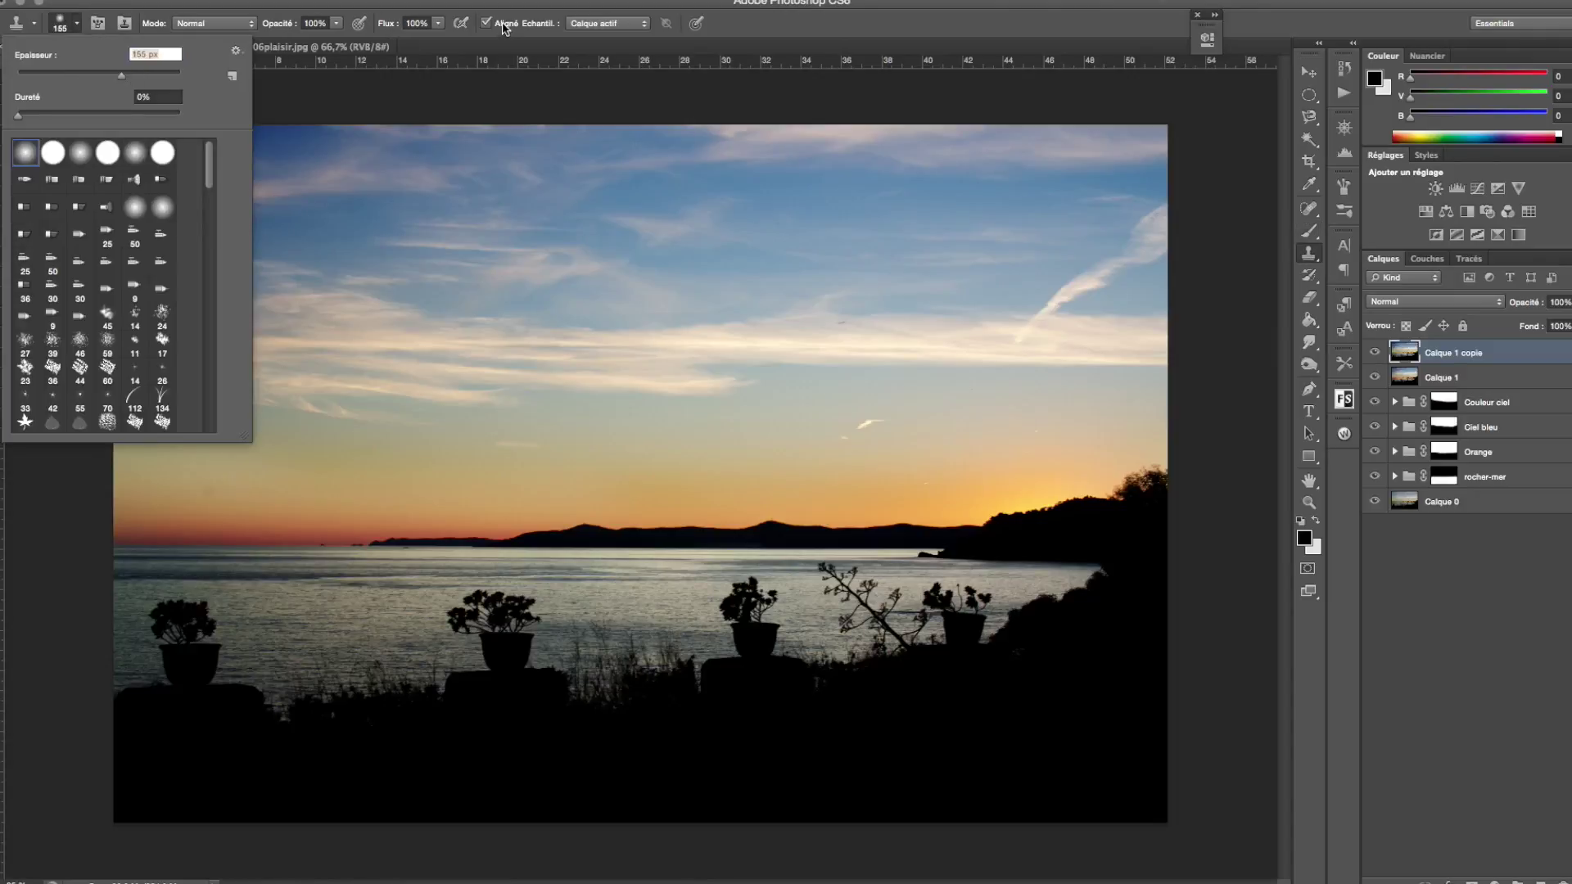
click(1308, 502)
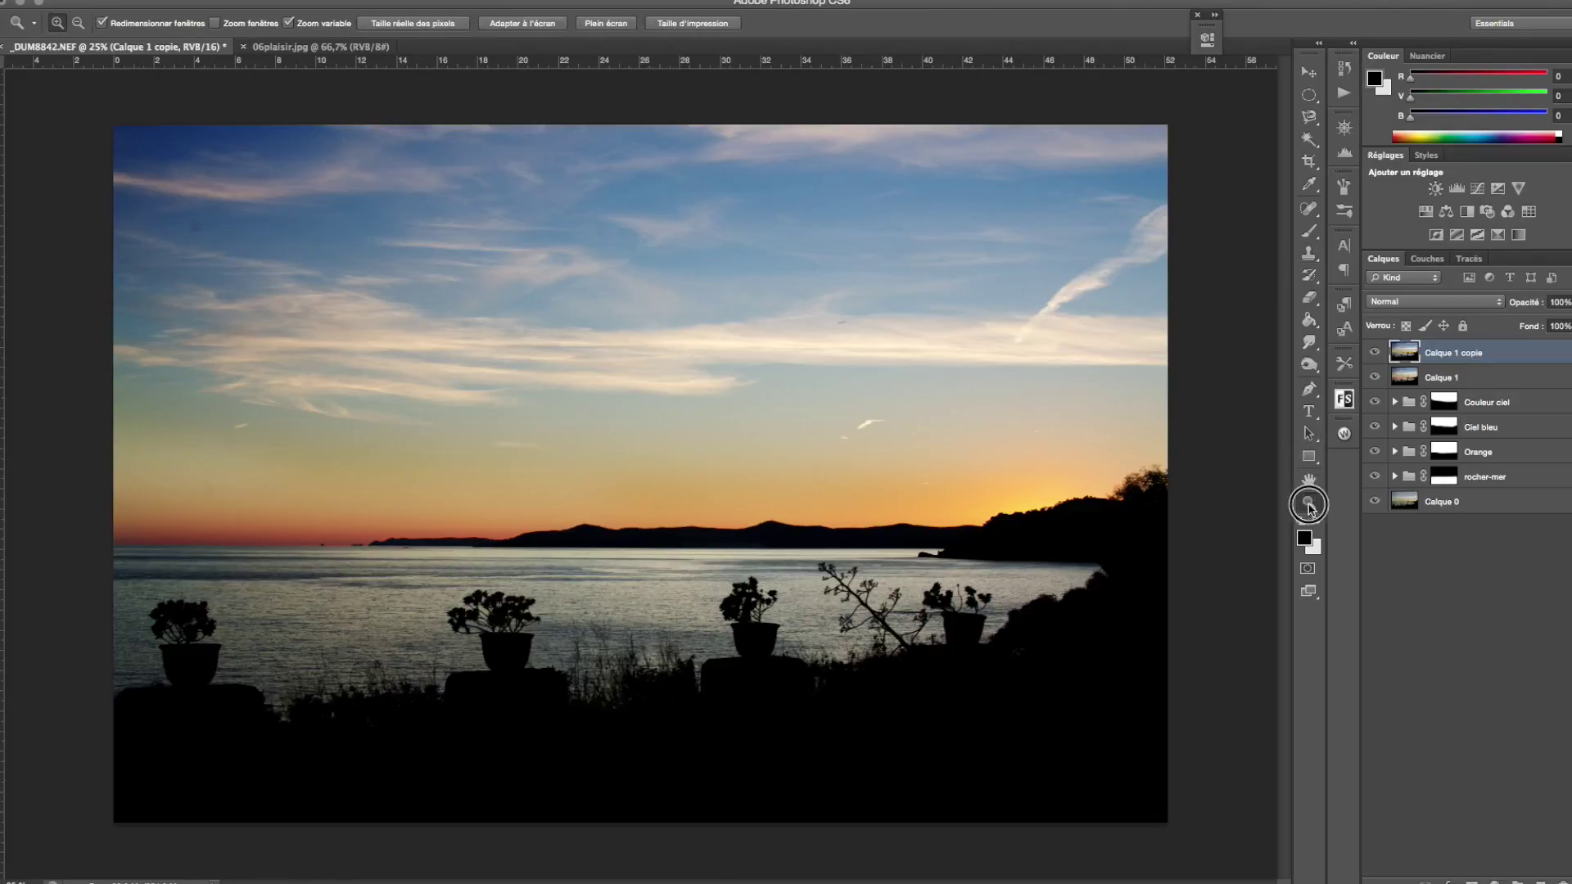
click(197, 244)
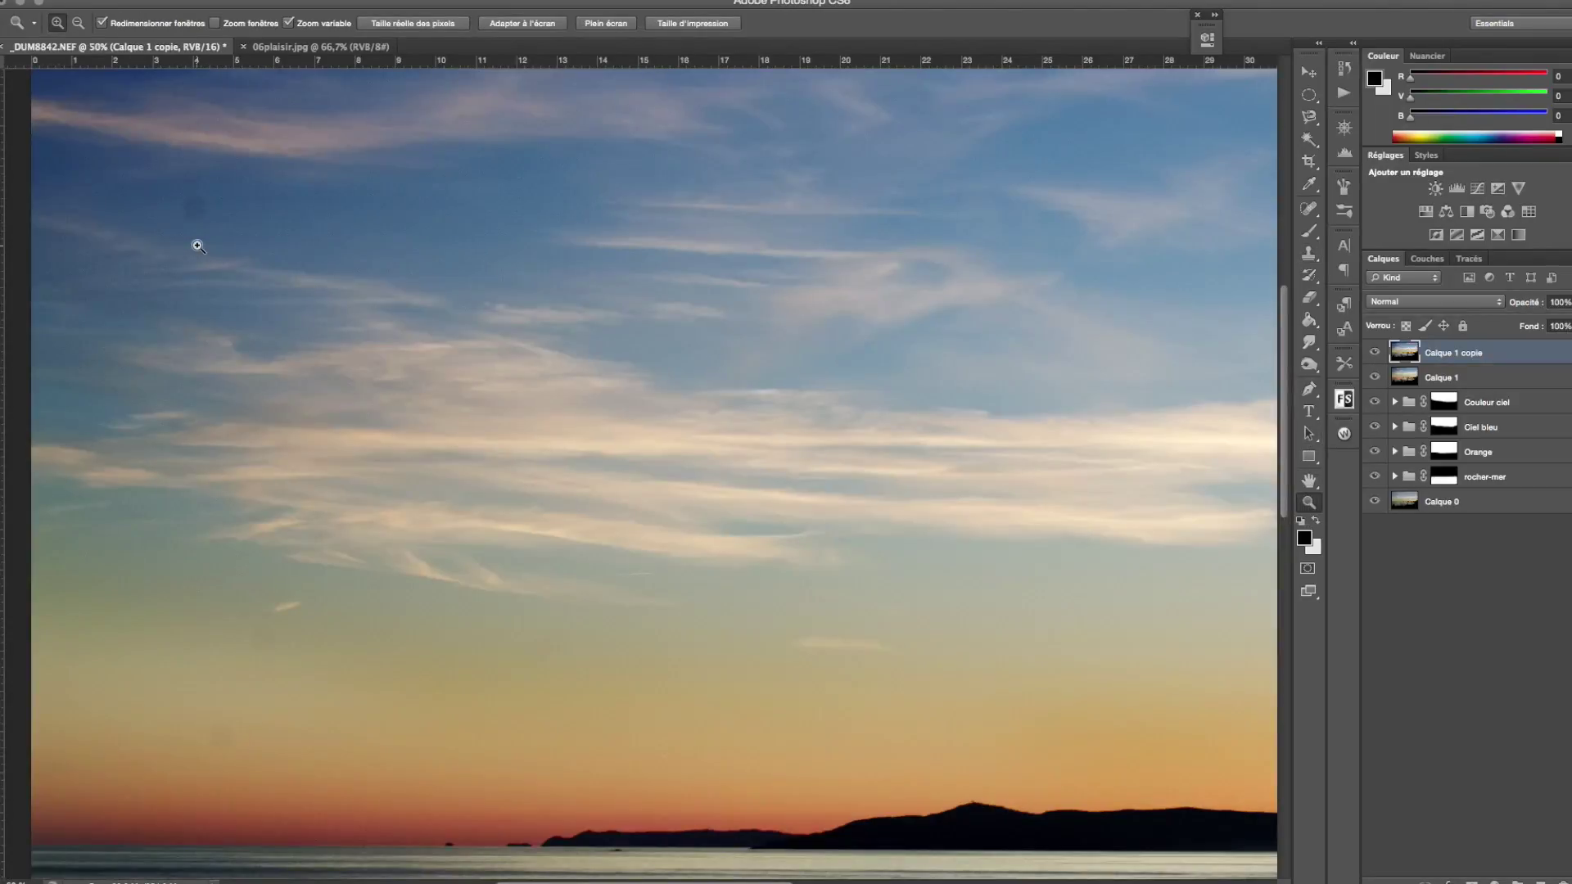
key(super+plus)
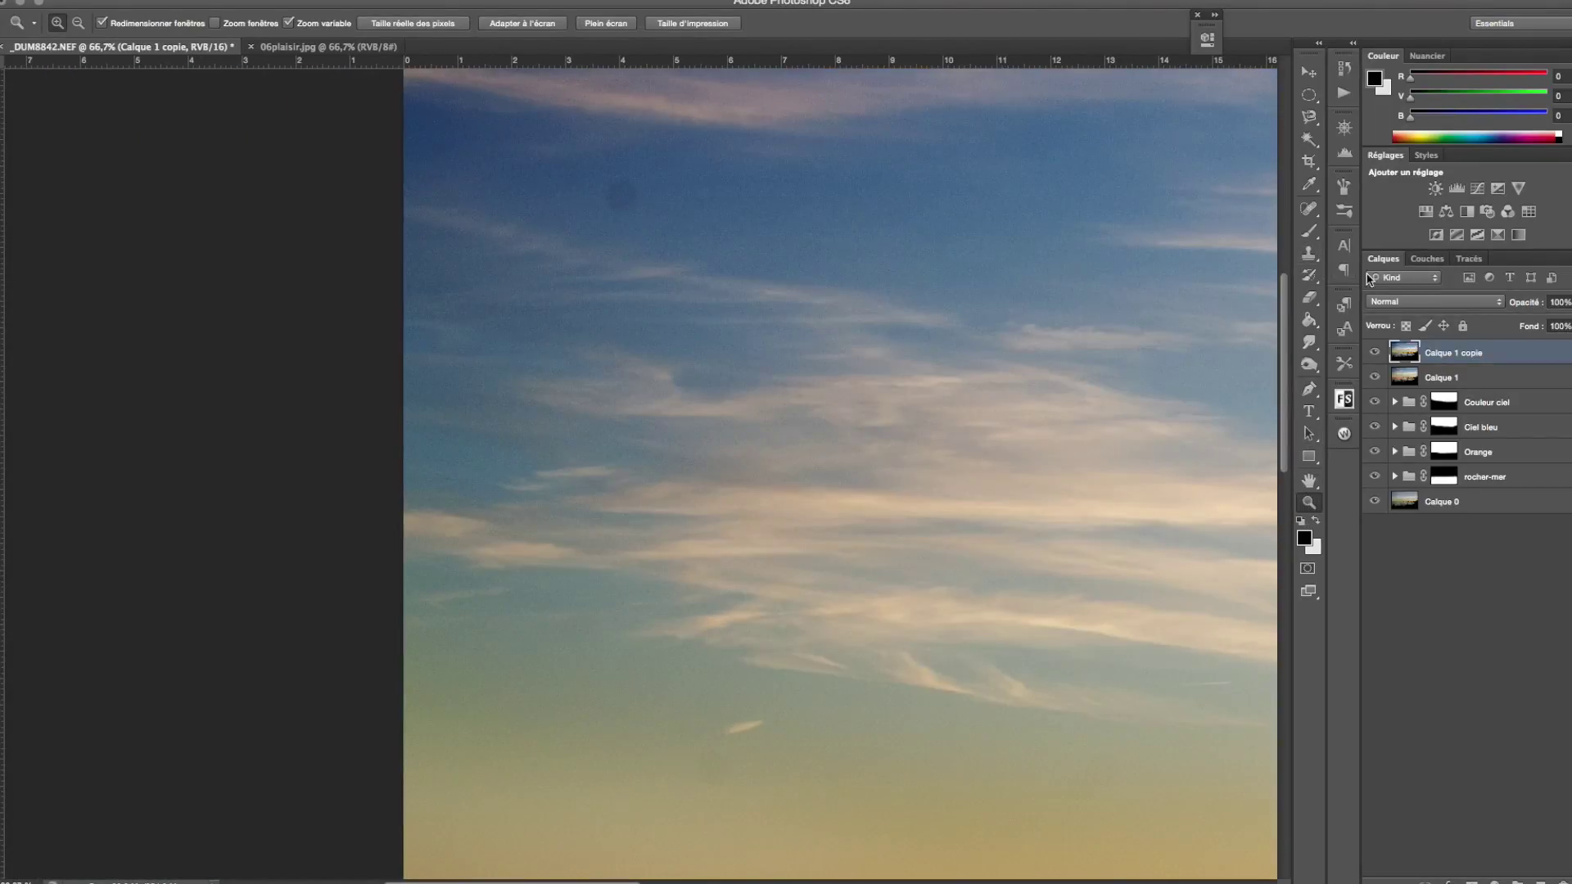
Sample clean sky and clone over the dark blotch in the sky.
click(1308, 253)
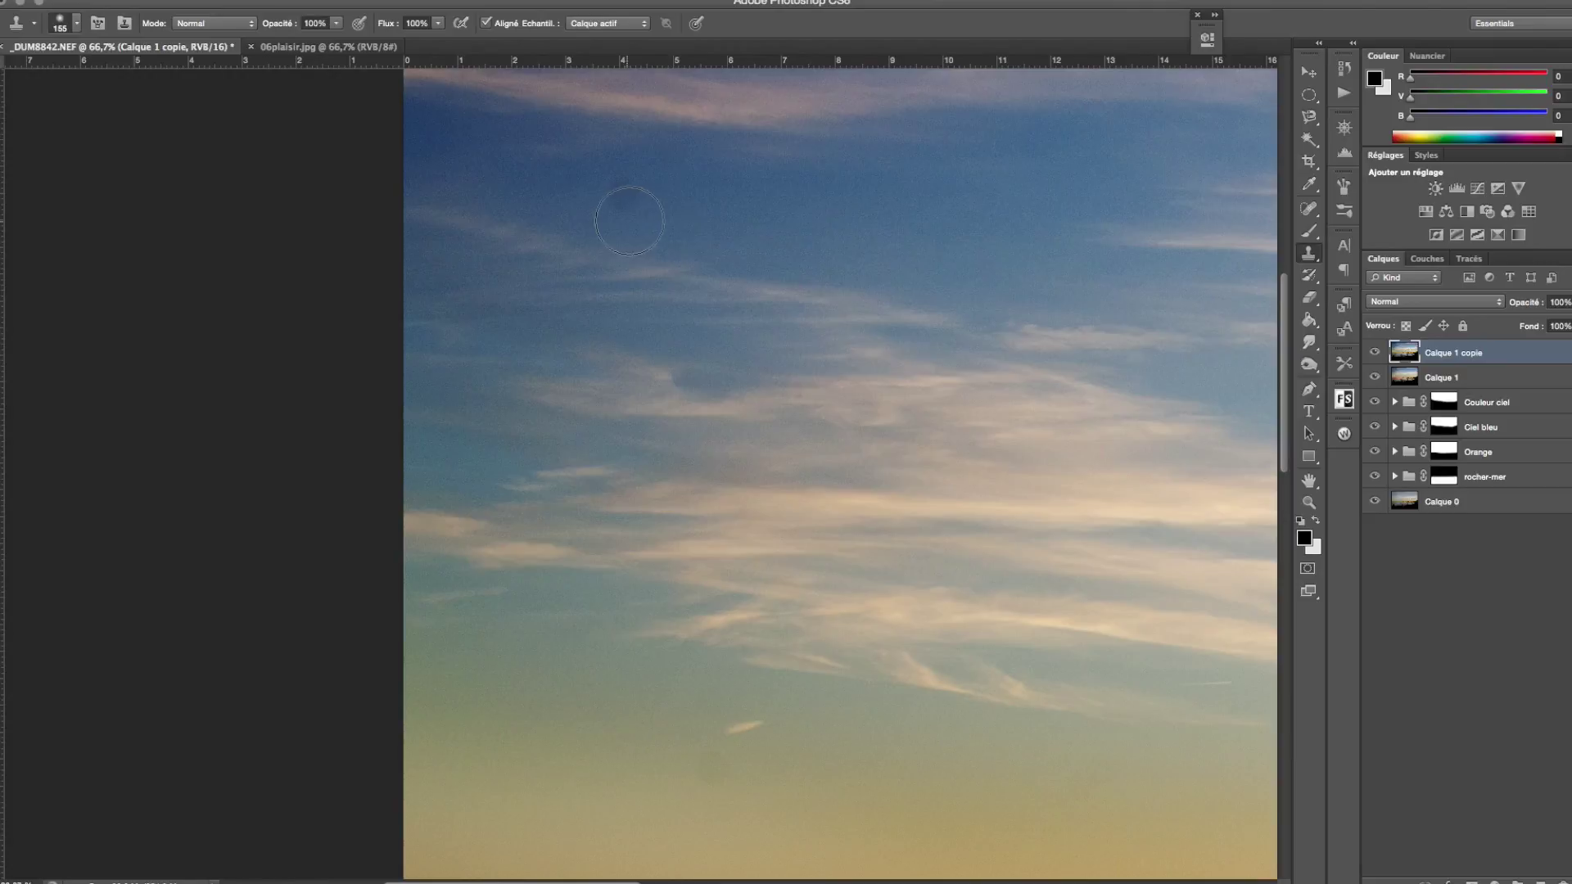
alt+click(695, 207)
click(627, 195)
alt+click(568, 189)
scroll(983, 287, left, 3)
scroll(901, 409, left, 5)
scroll(814, 532, down, 3)
scroll(583, 636, down, 3)
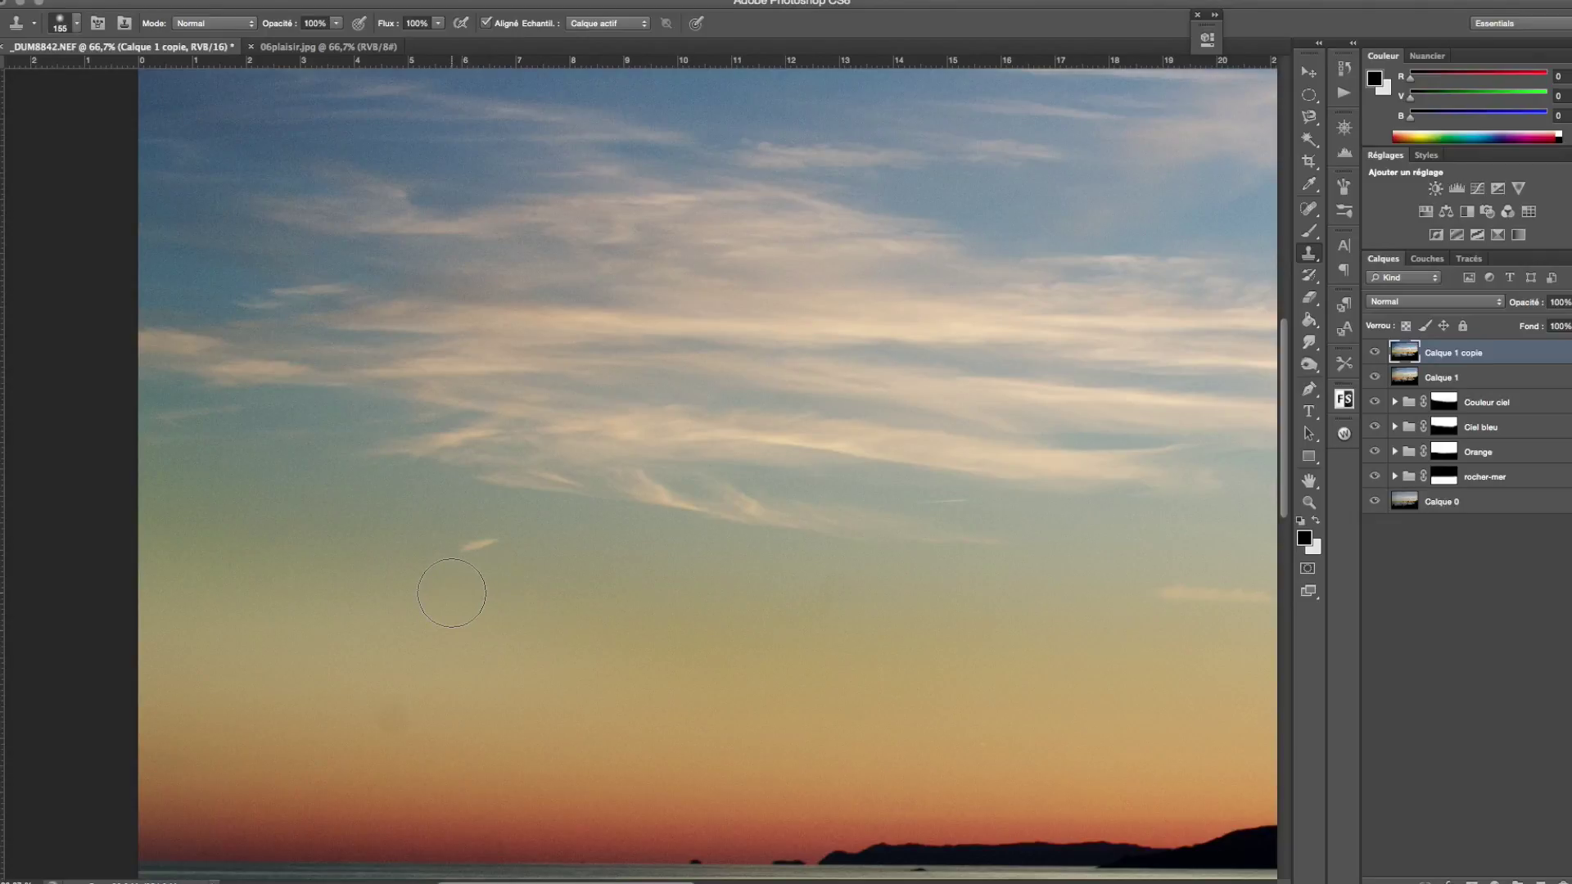
Clone out the remaining dark spots in the lower sky and on the sea surface.
alt+click(457, 745)
scroll(929, 701, down, 5)
scroll(930, 702, down, 4)
click(931, 706)
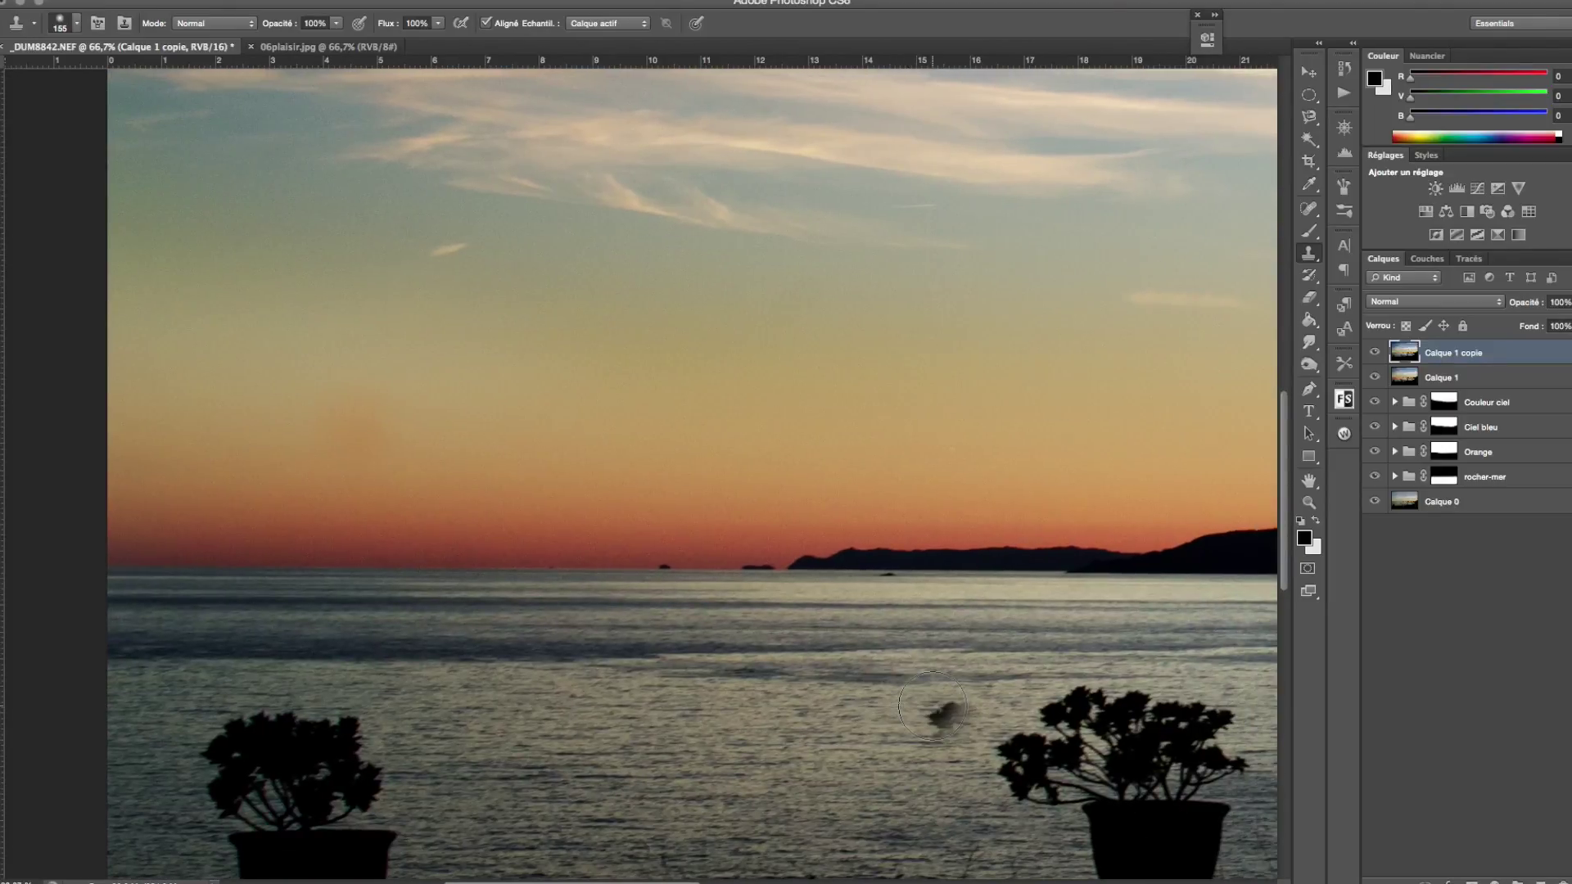
scroll(931, 706, up, 3)
scroll(932, 705, right, 5)
scroll(931, 706, left, 10)
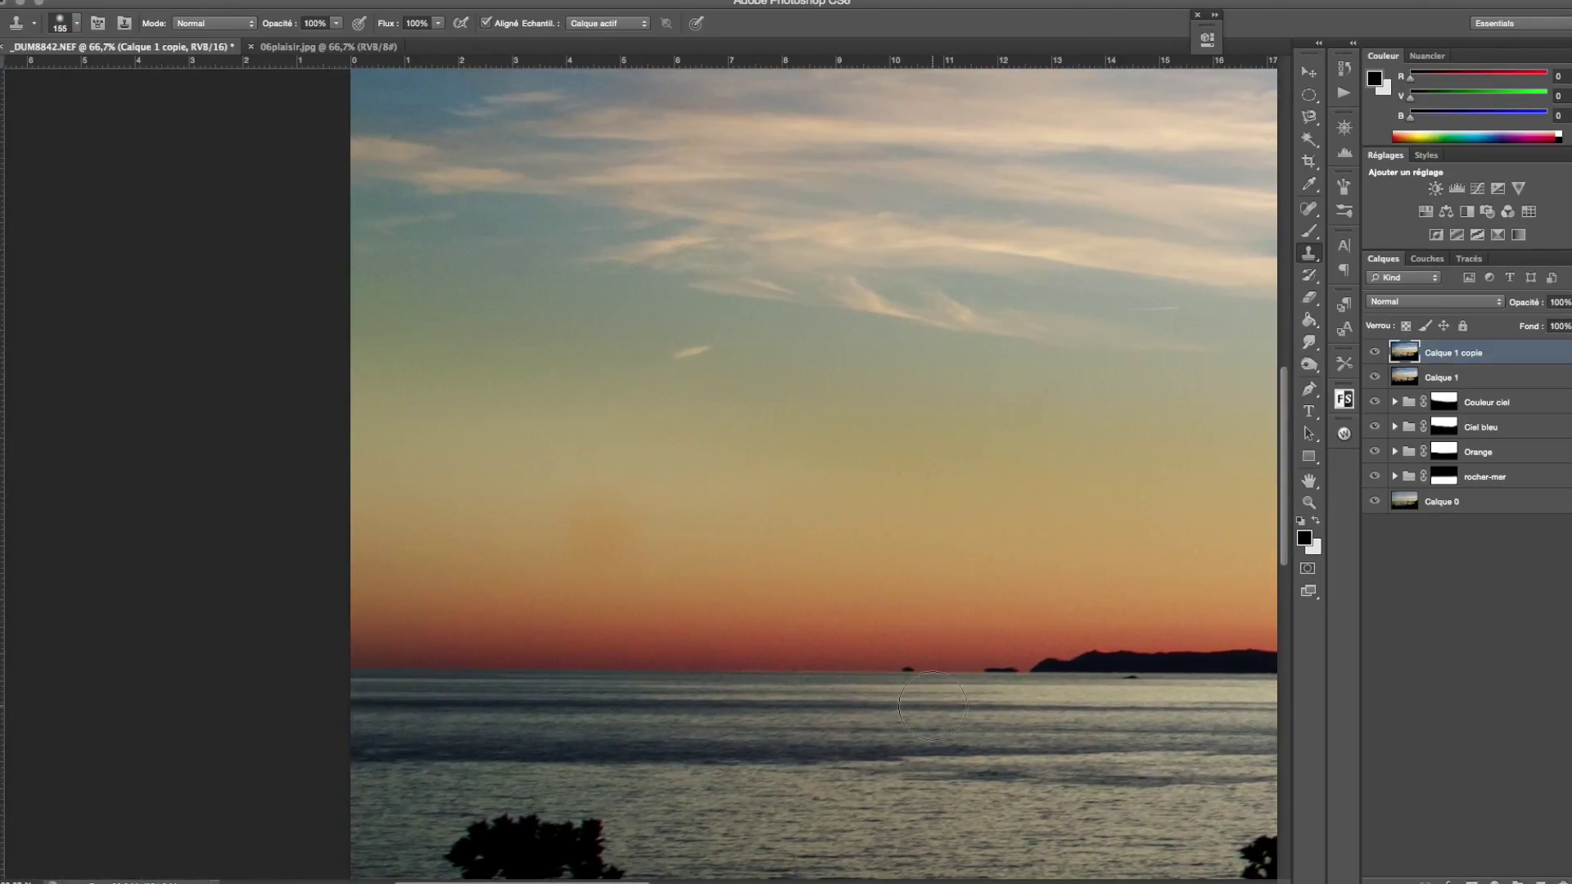
scroll(932, 706, up, 1)
scroll(931, 706, up, 3)
scroll(932, 705, right, 2)
scroll(932, 705, up, 4)
scroll(932, 705, right, 2)
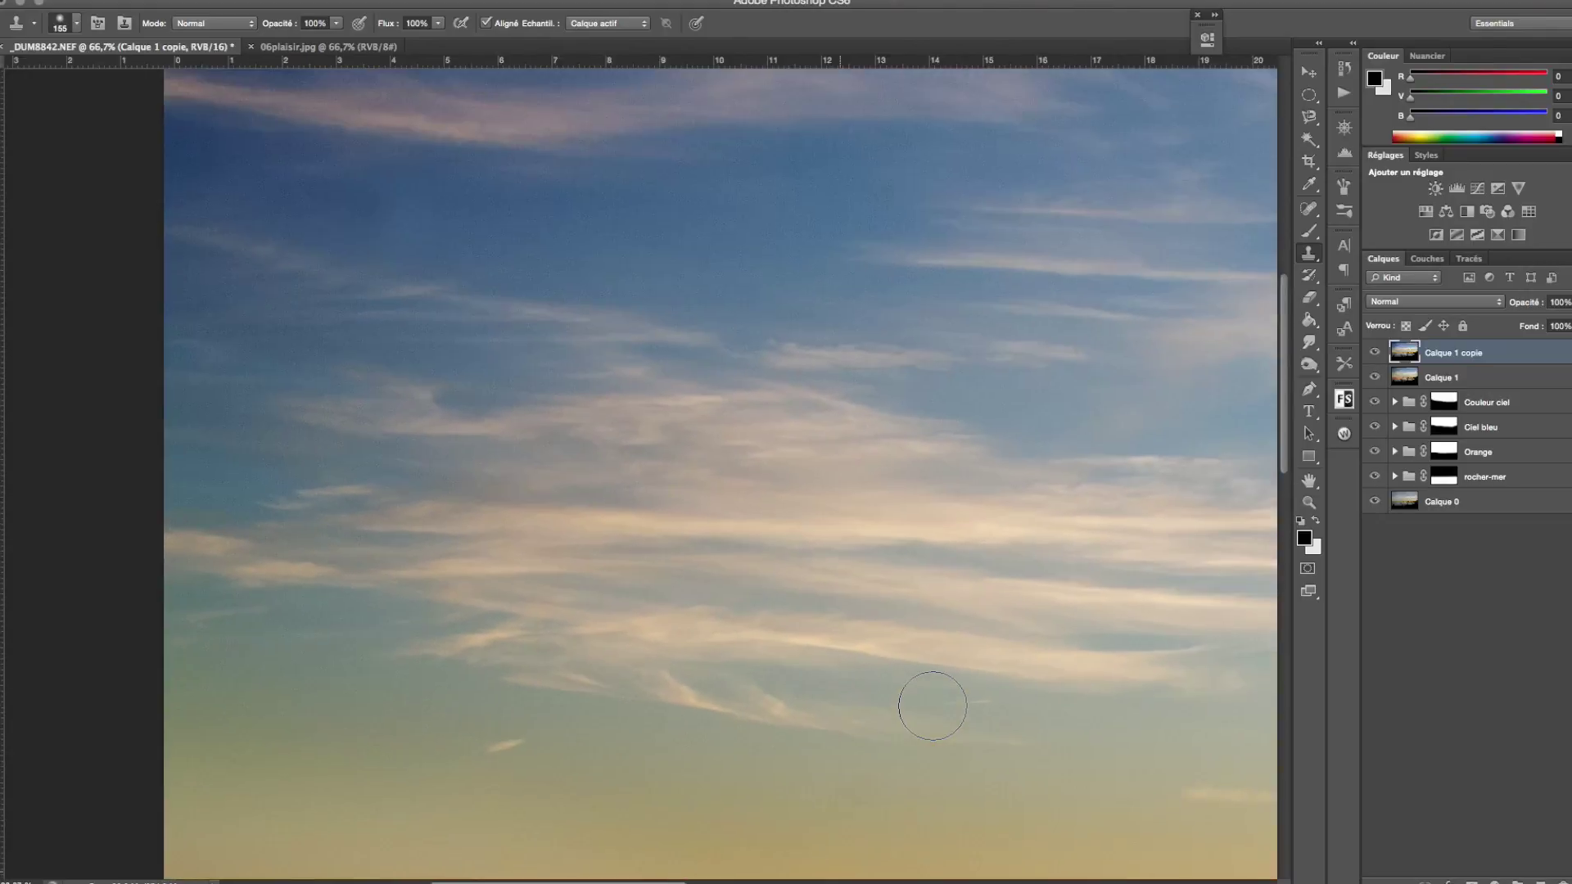
scroll(932, 706, right, 5)
scroll(932, 705, left, 5)
scroll(932, 706, right, 2)
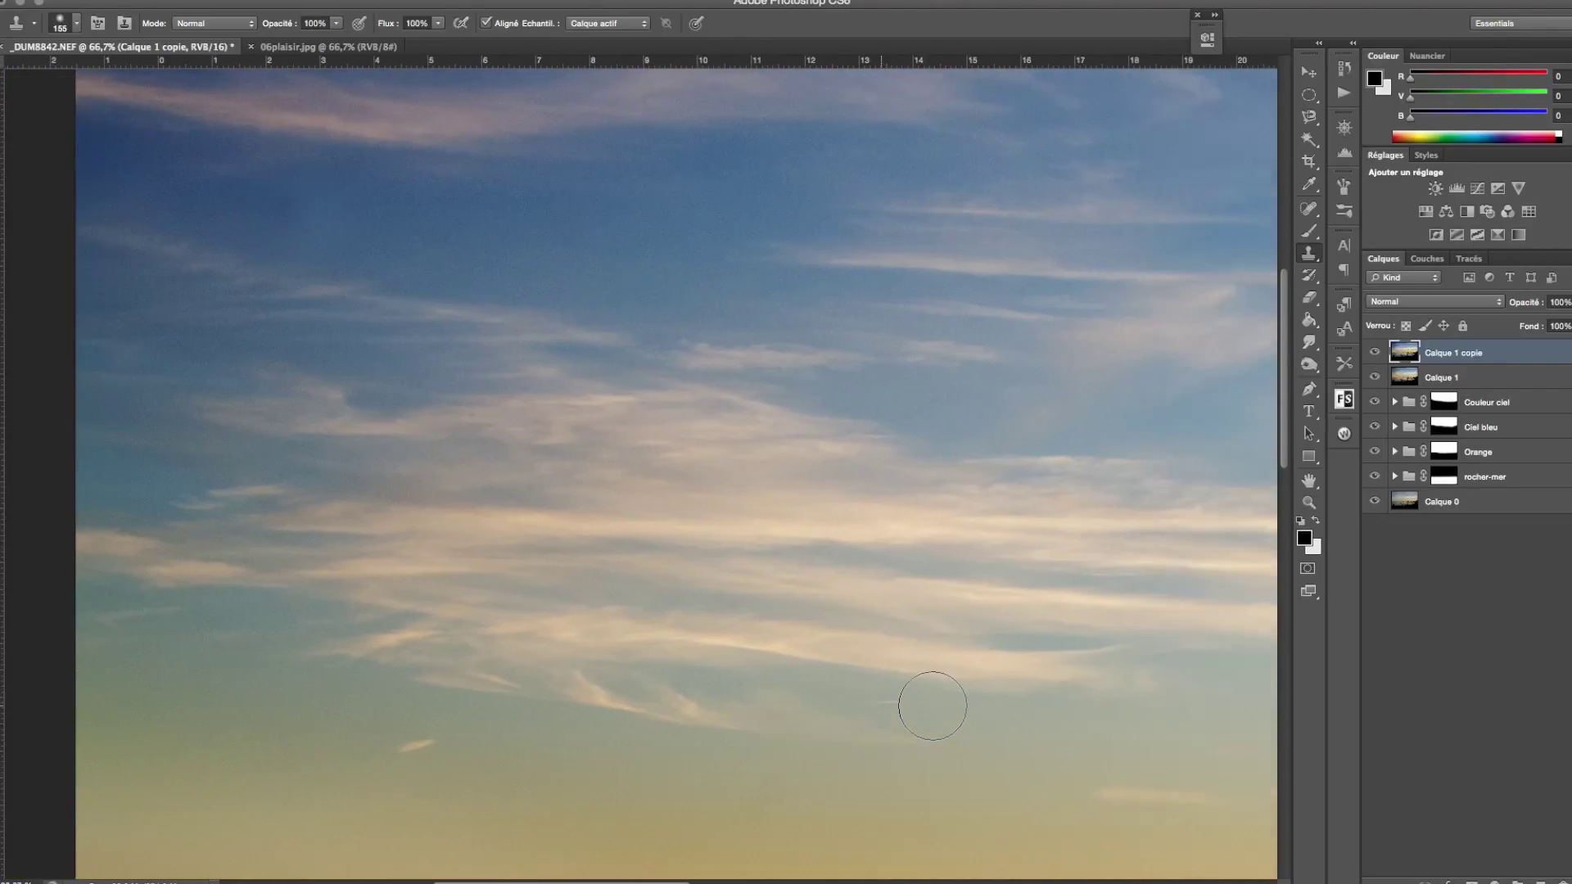
scroll(931, 705, right, 4)
scroll(931, 705, down, 2)
scroll(931, 705, right, 1)
scroll(931, 705, down, 10)
scroll(932, 706, right, 2)
scroll(931, 705, down, 2)
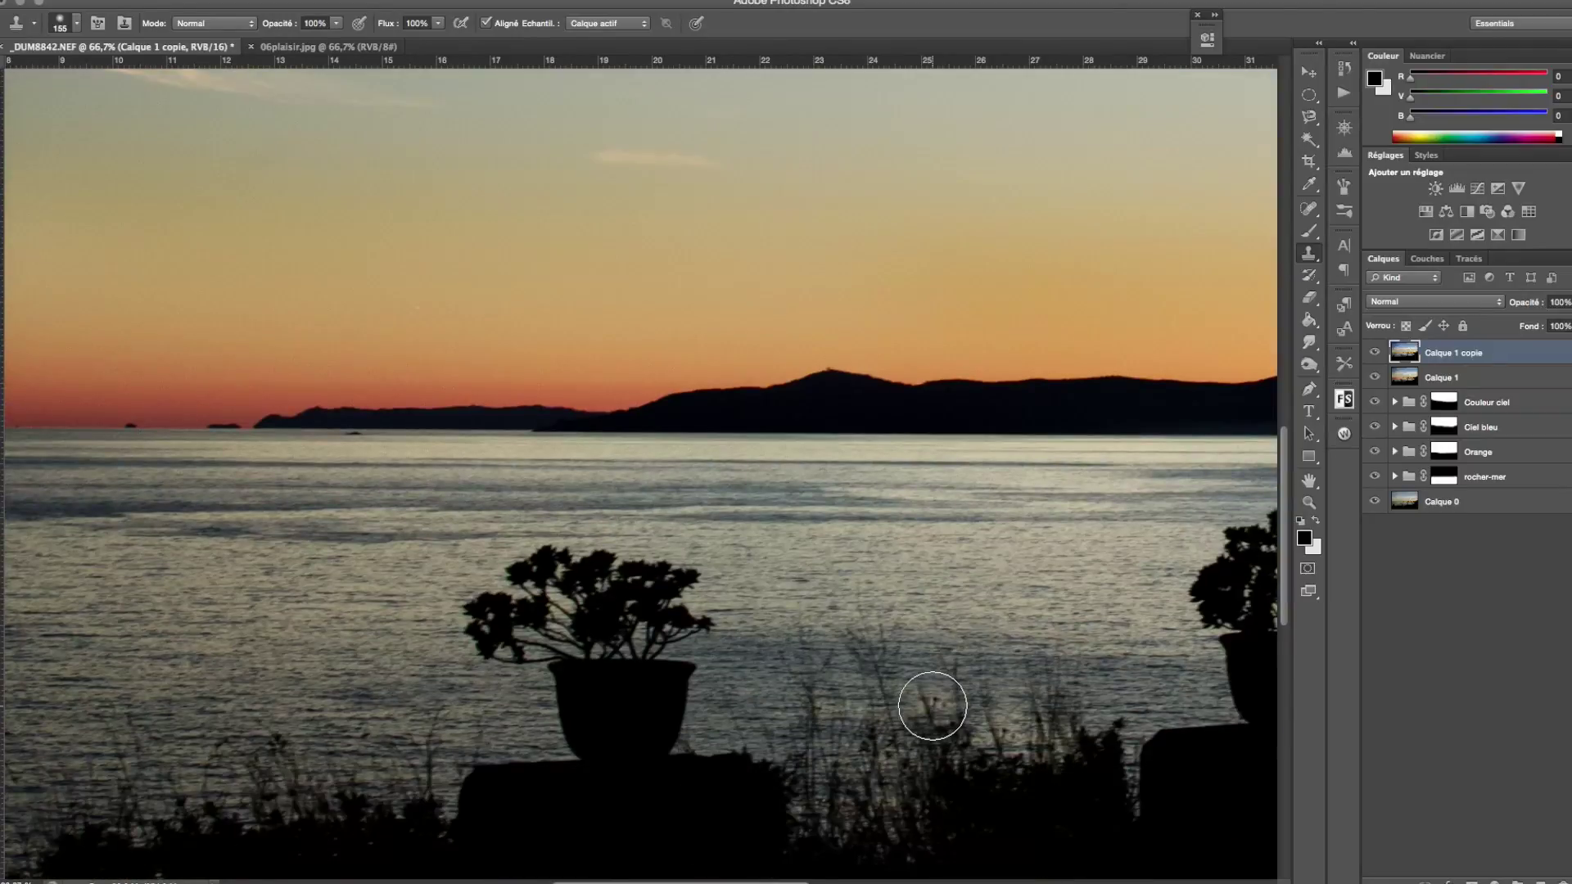
Zoom in on the sea near the horizon, then back out to the whole photo.
click(1309, 503)
click(935, 476)
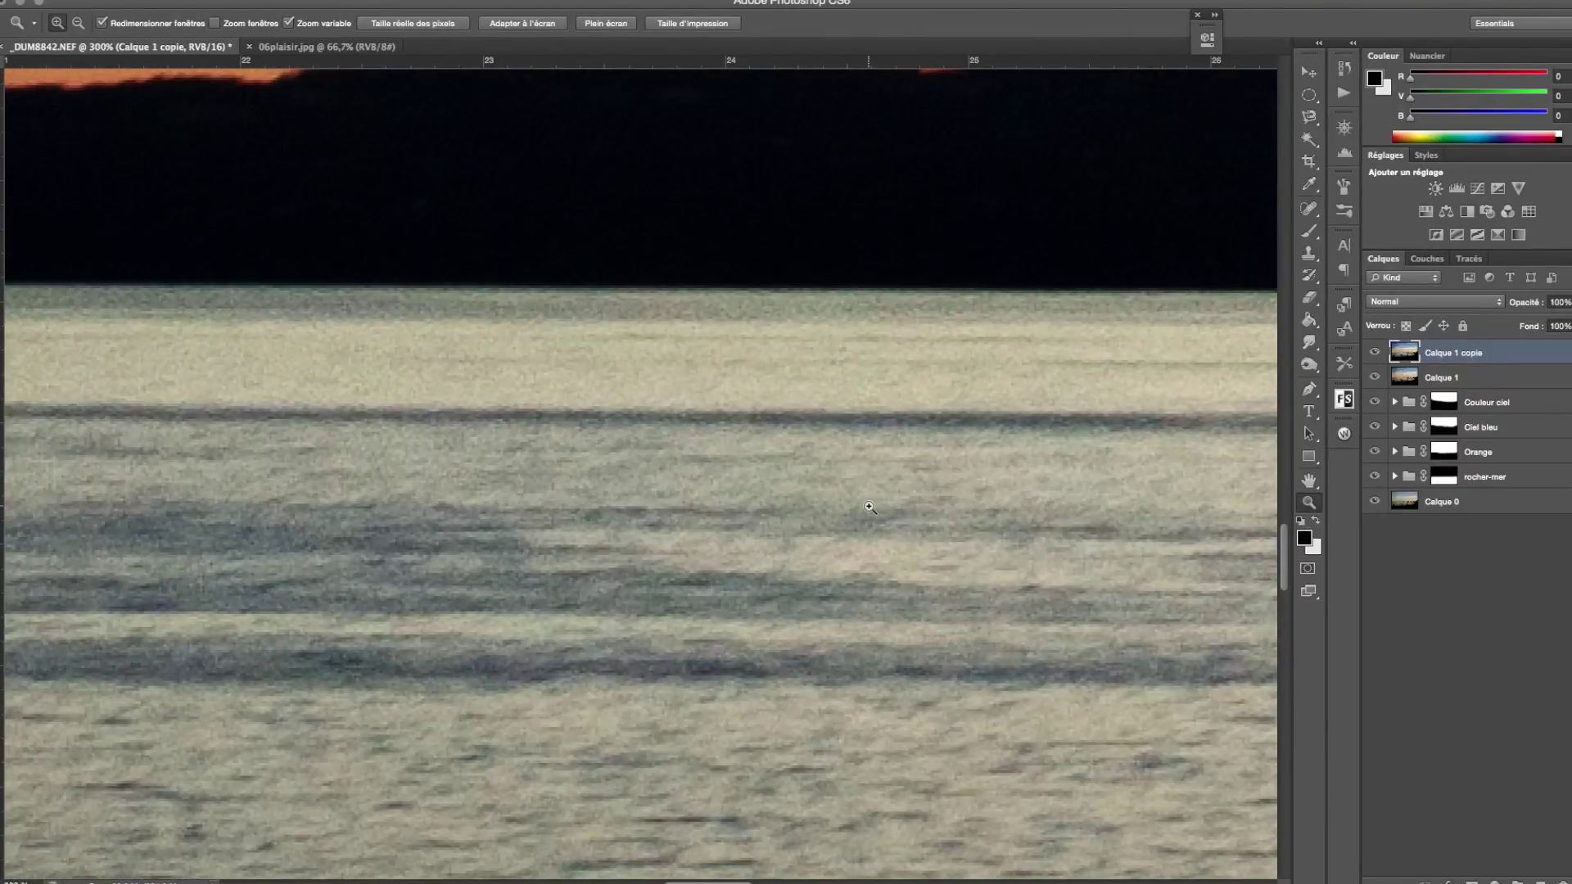
alt+click(869, 505)
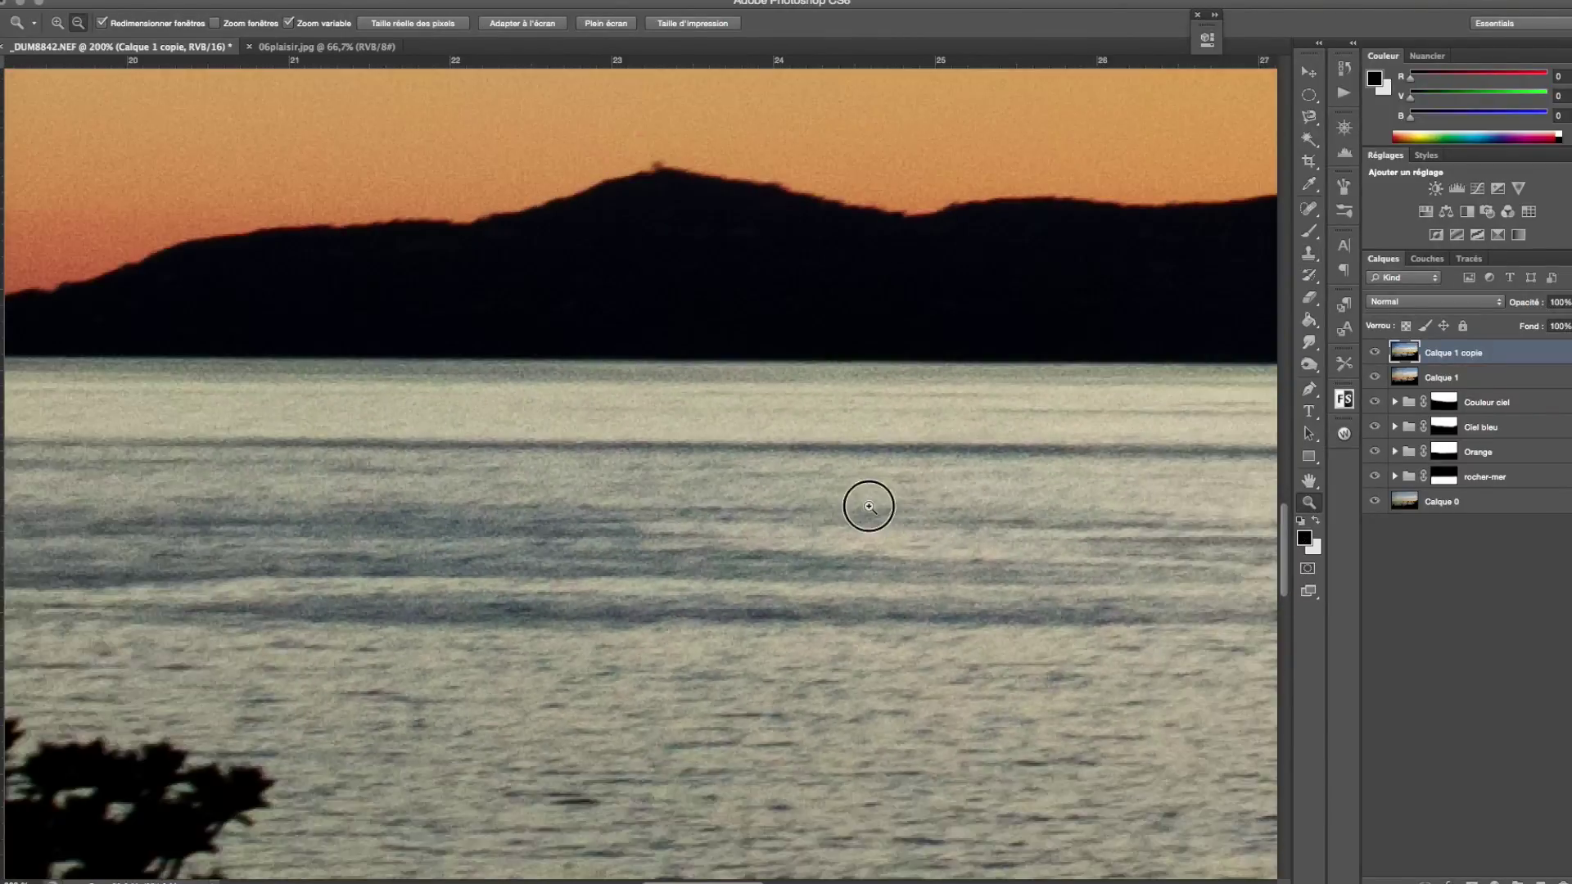
alt+click(851, 504)
alt+click(835, 502)
alt+click(819, 501)
alt+click(769, 496)
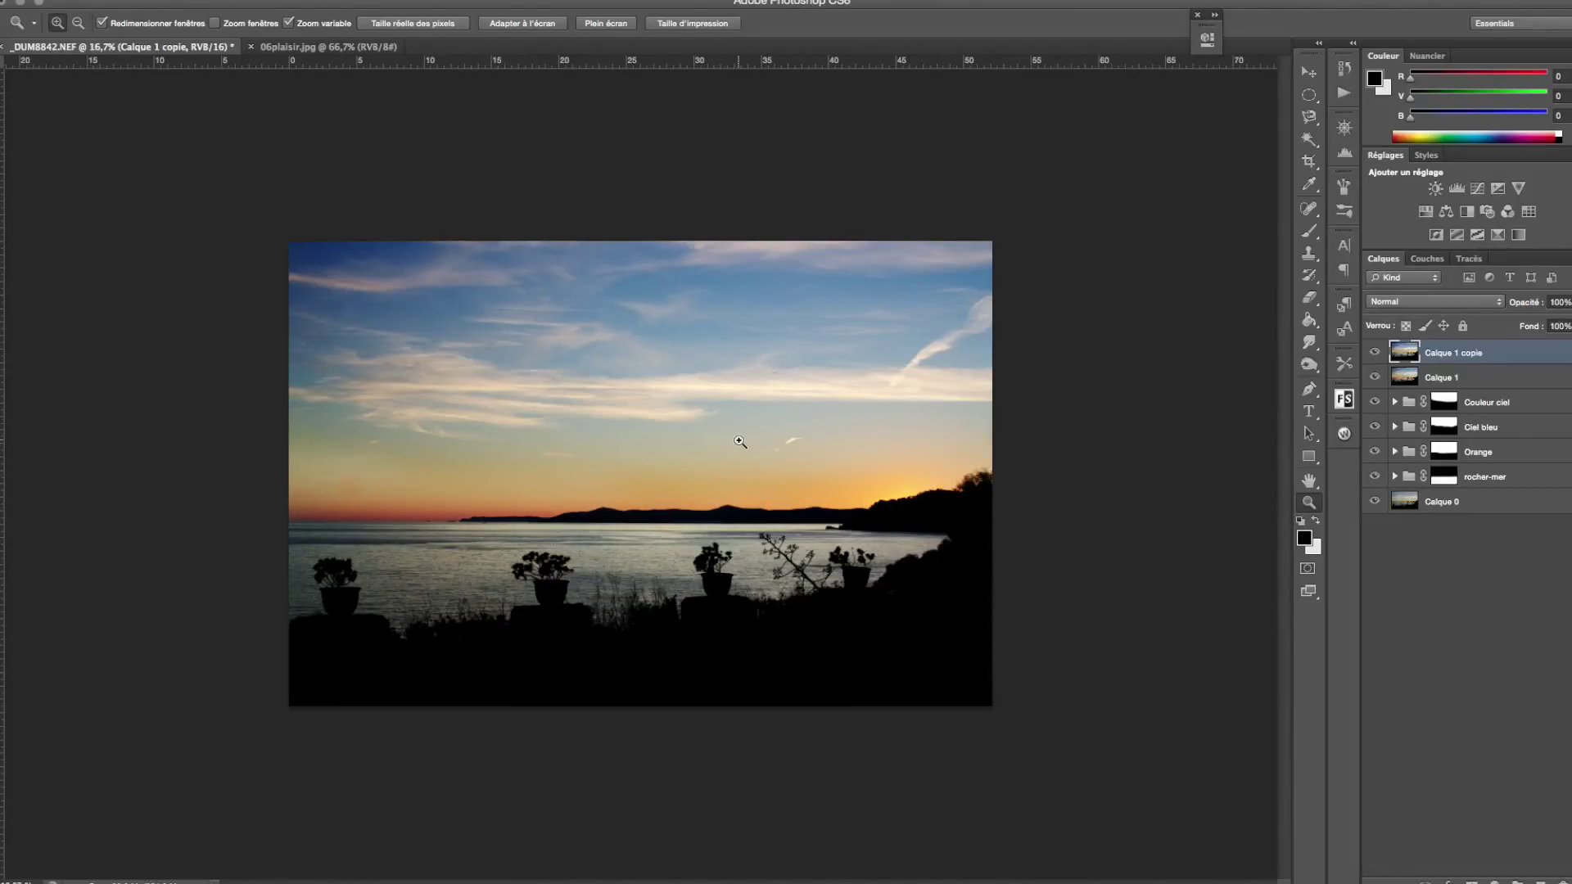
Compare the sky against the finished 06plaisir.jpg photo, then zoom into the horizon.
click(435, 466)
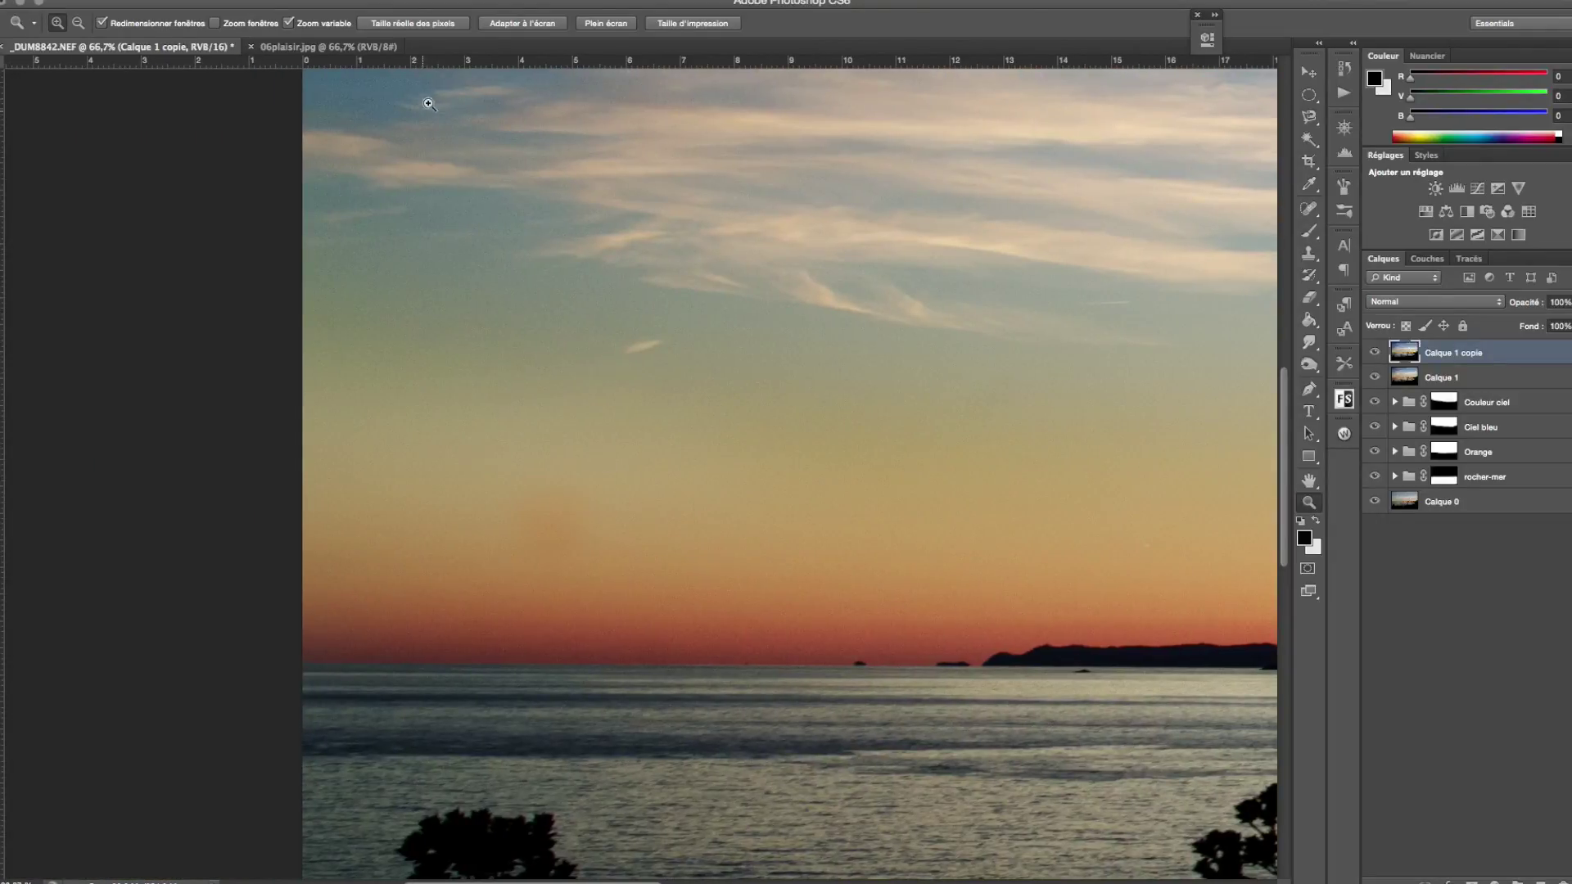
click(341, 49)
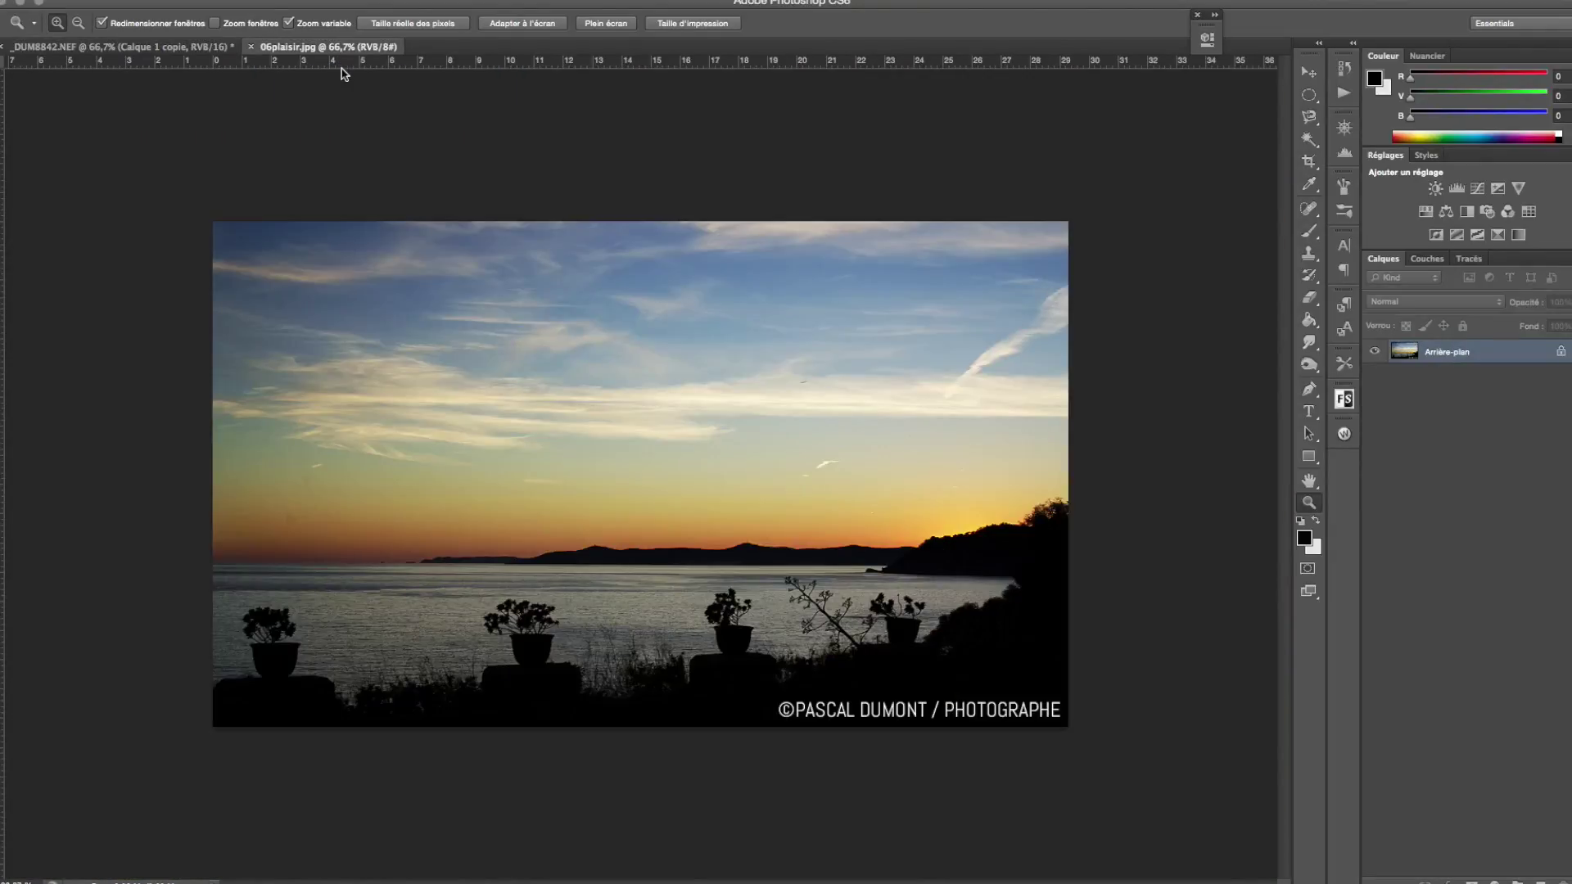
click(123, 47)
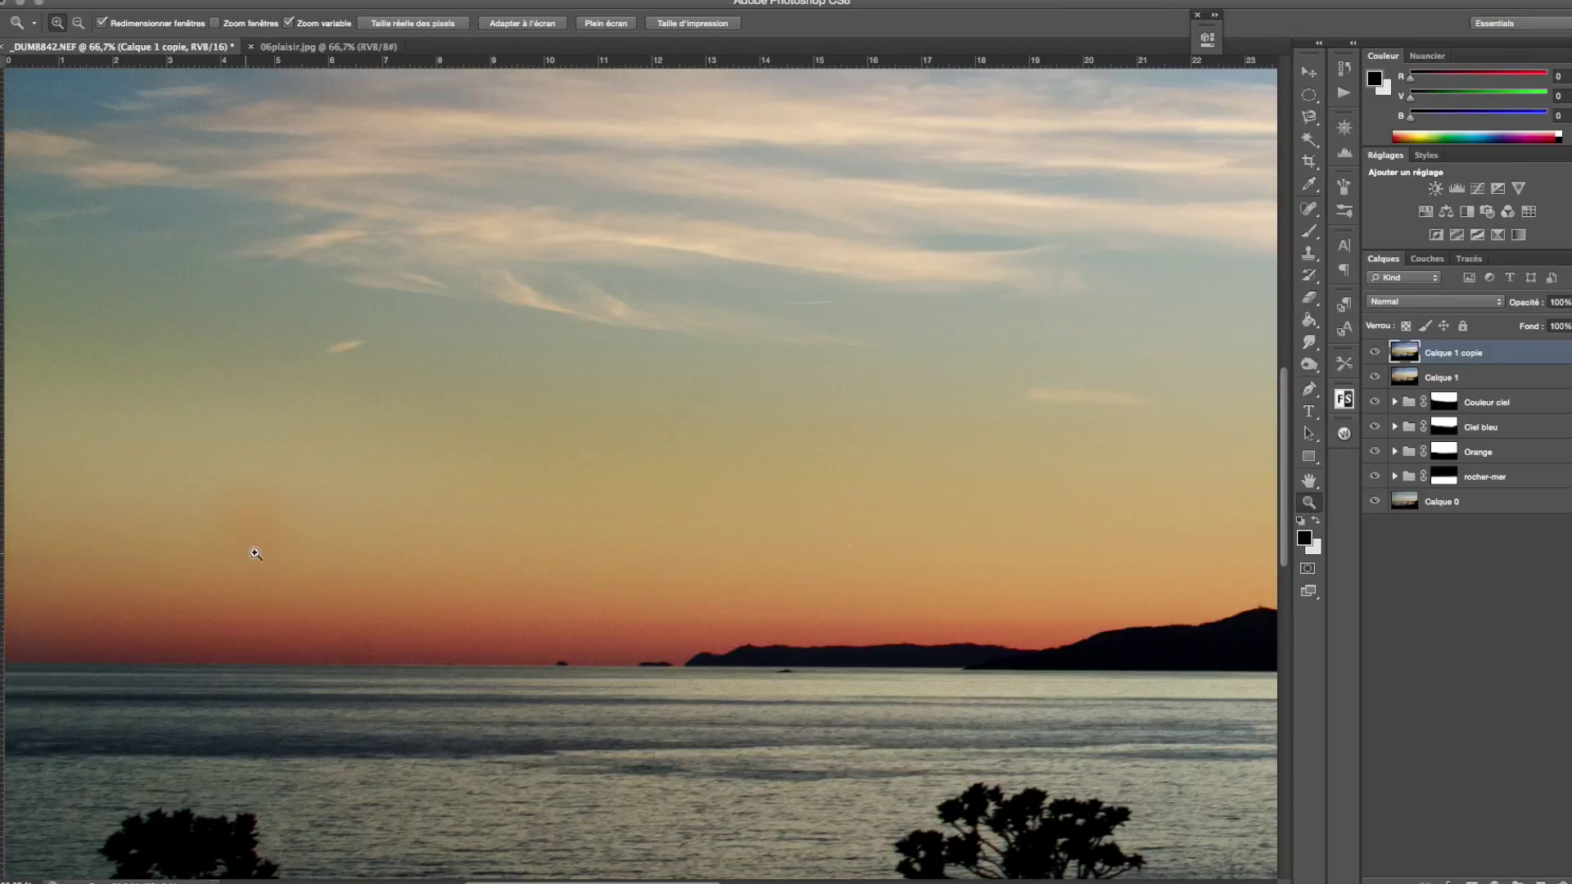
alt+click(396, 551)
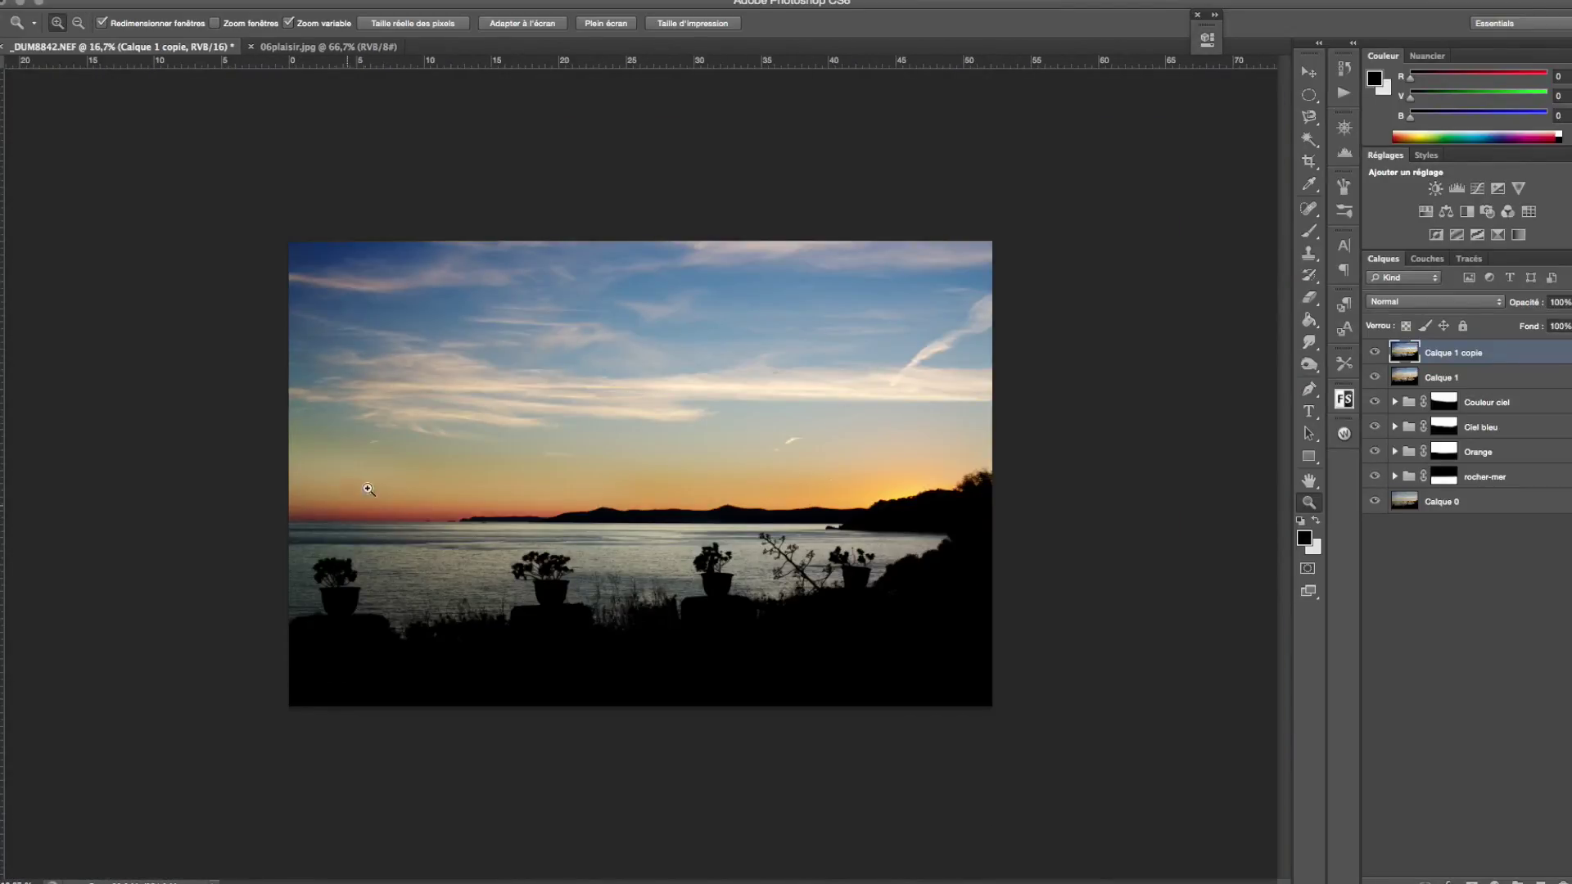
drag(404, 491, 422, 497)
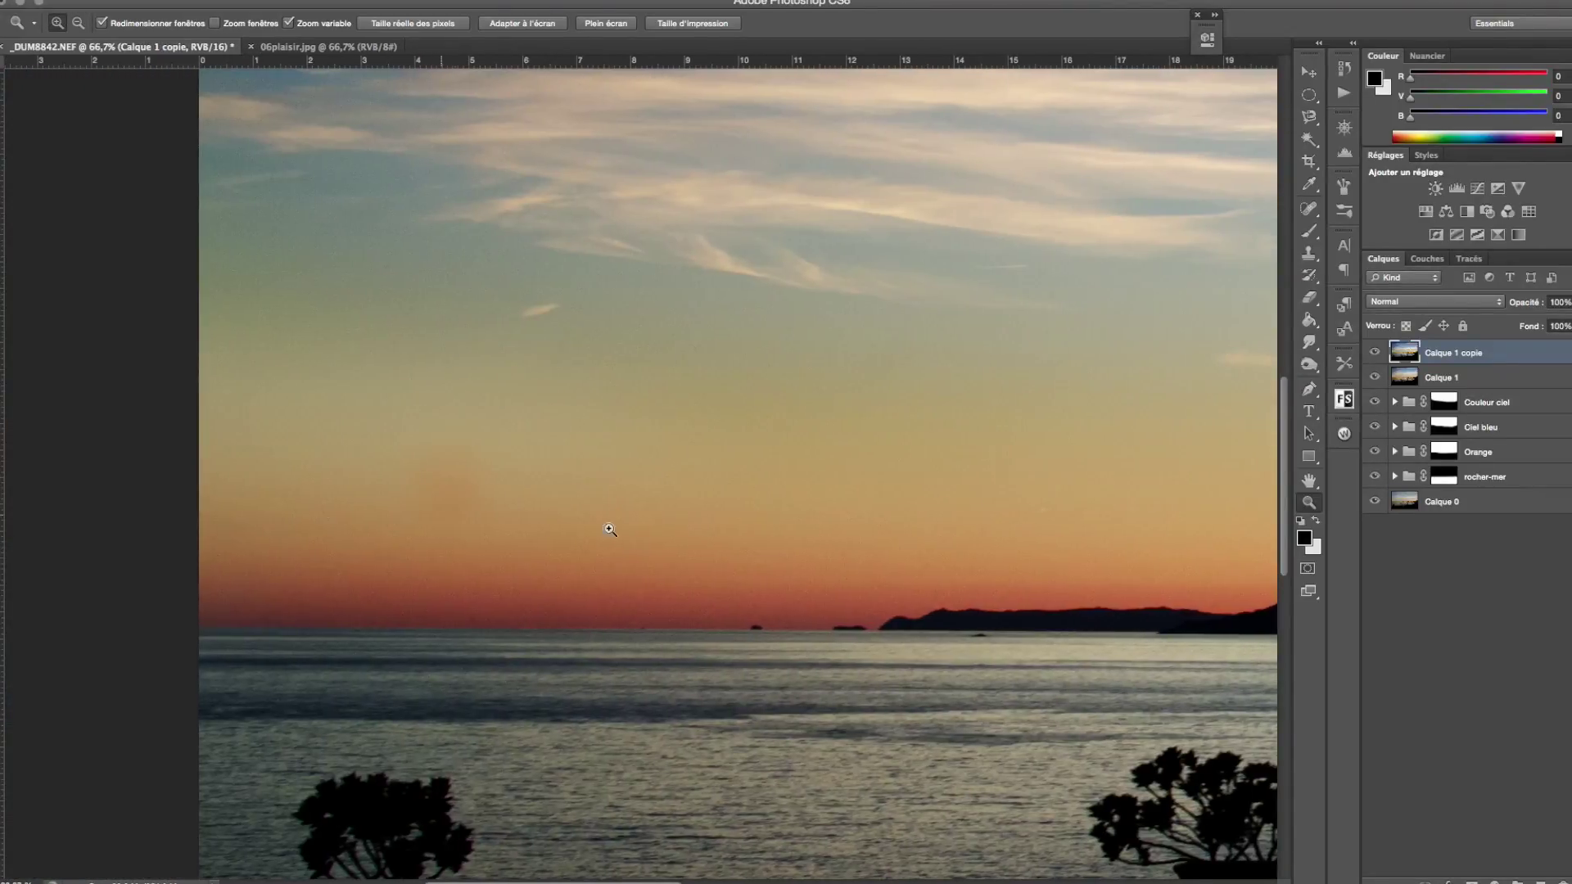
Enlarge the Clone Stamp brush to 363 px and zoom out to the whole photo.
click(1308, 253)
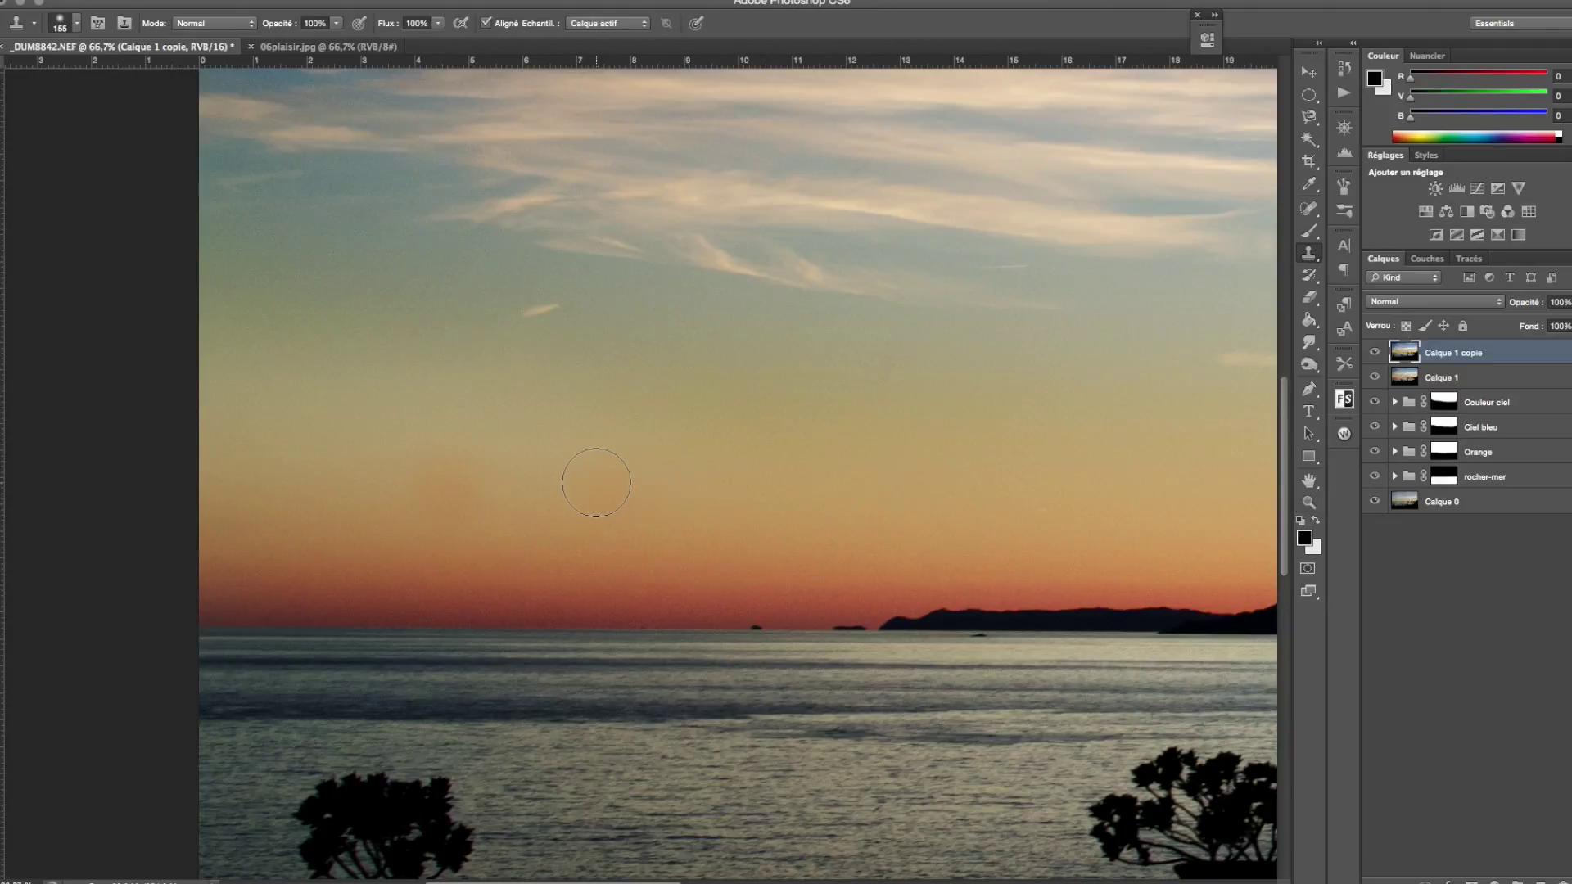
click(78, 33)
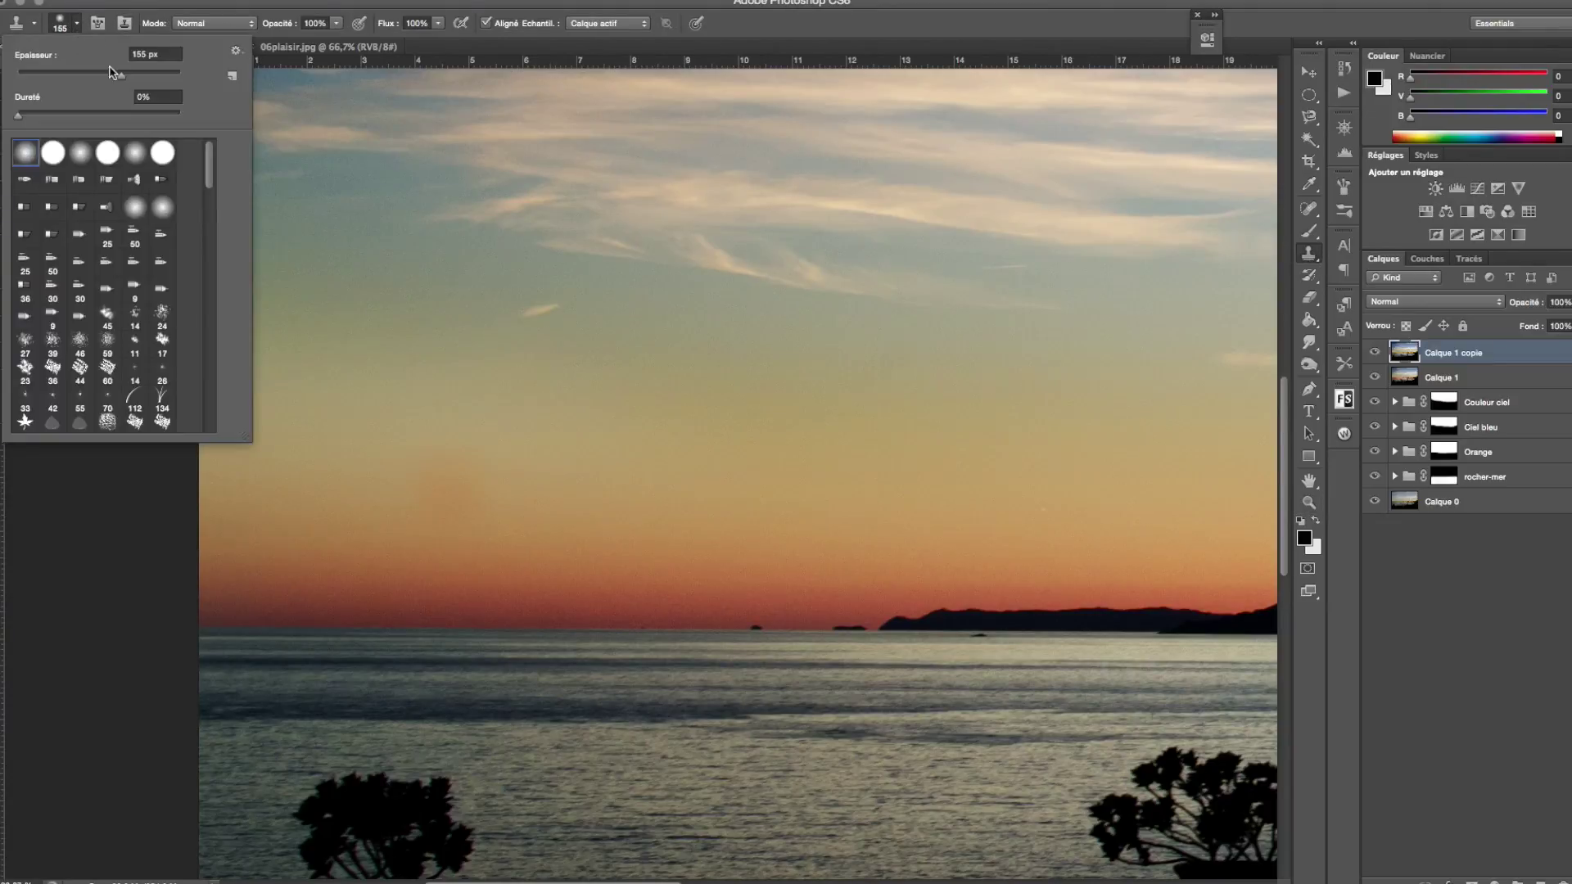
drag(115, 75, 152, 75)
click(593, 473)
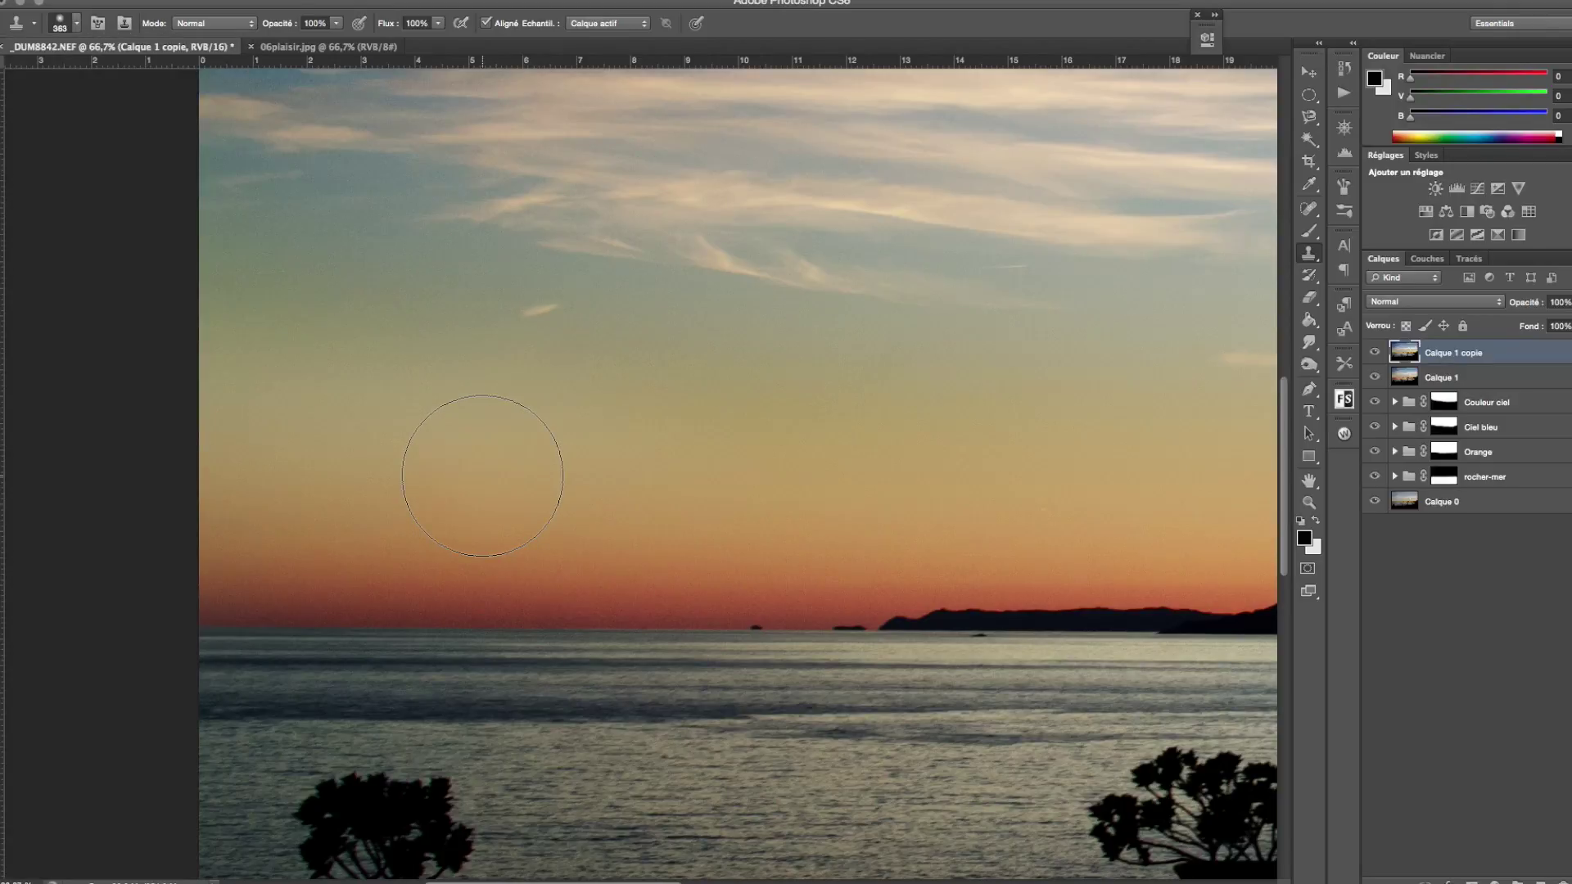
click(1309, 503)
alt+click(648, 438)
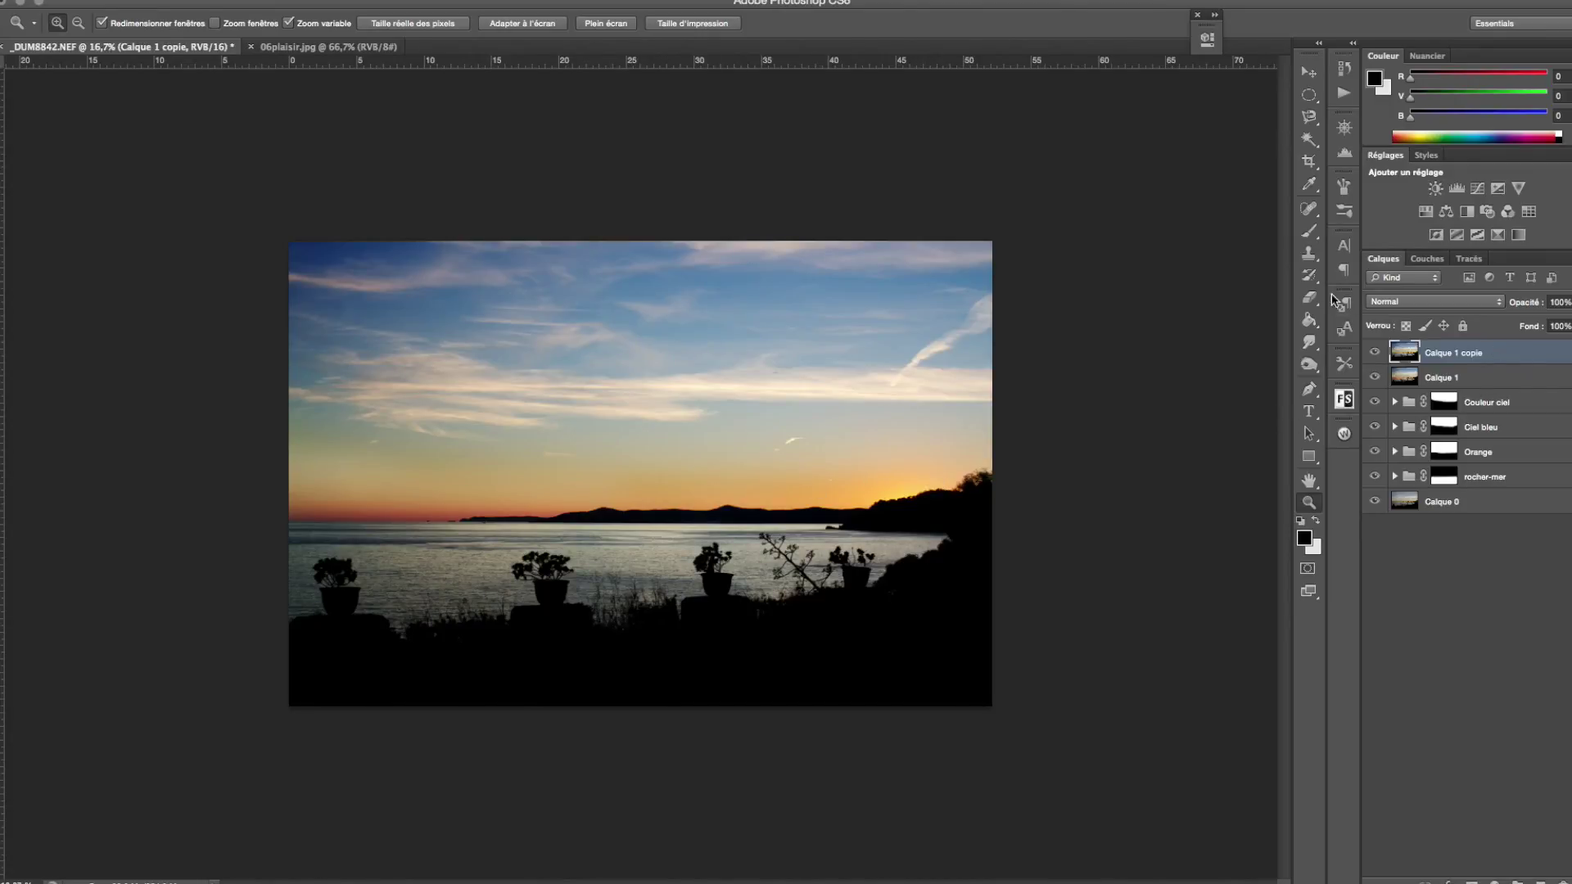
Duplicate the layer as Calque 1 copie 2 and rough out a crop frame at original proportions.
key(ctrl+j)
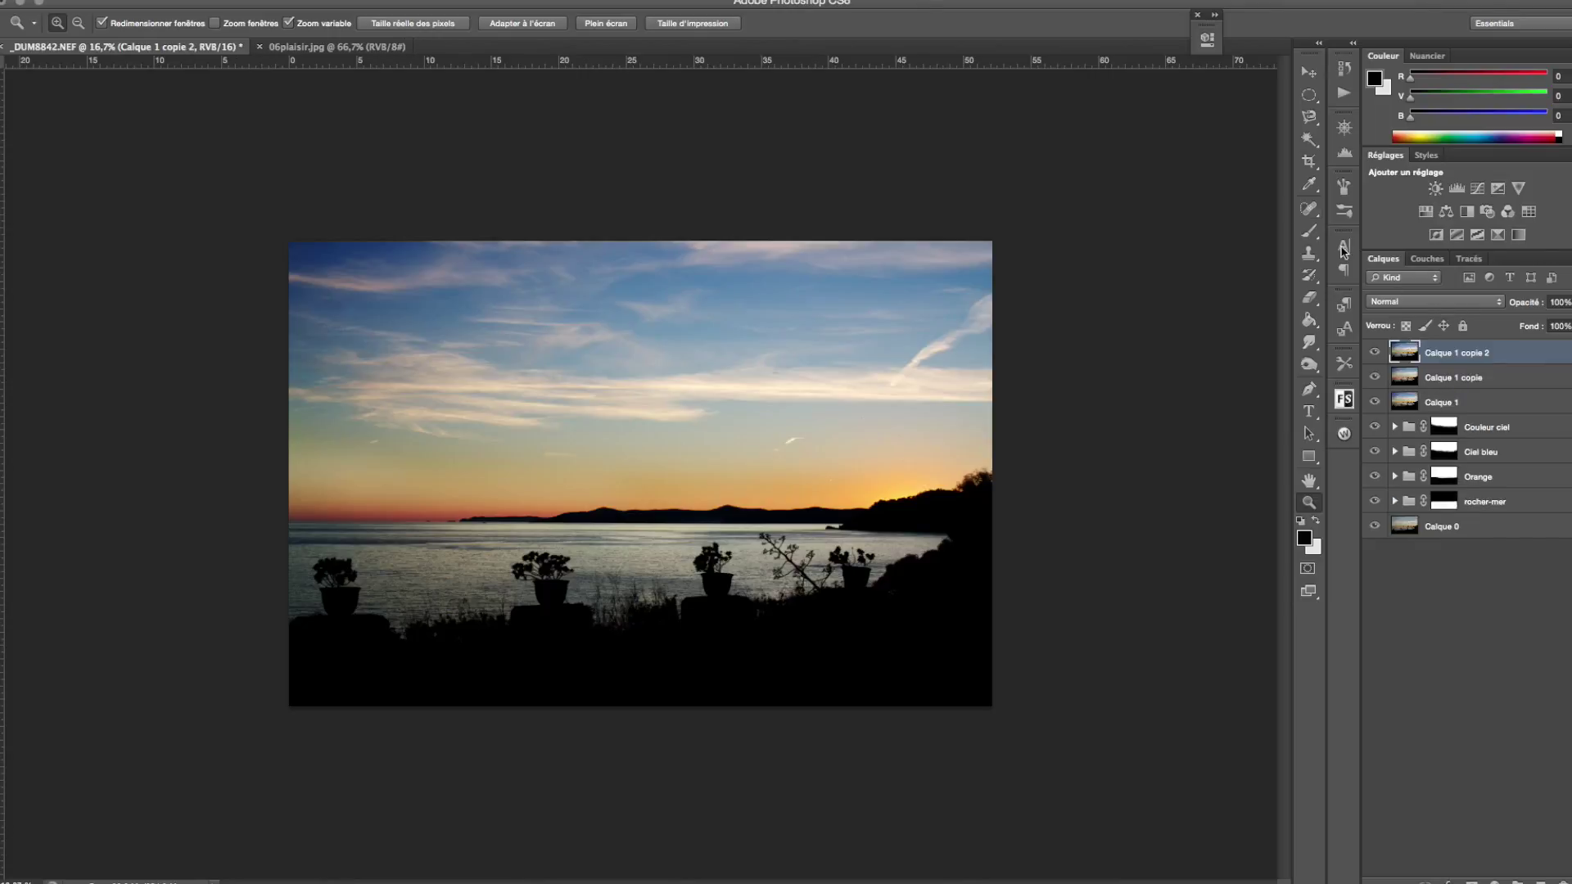
click(1309, 162)
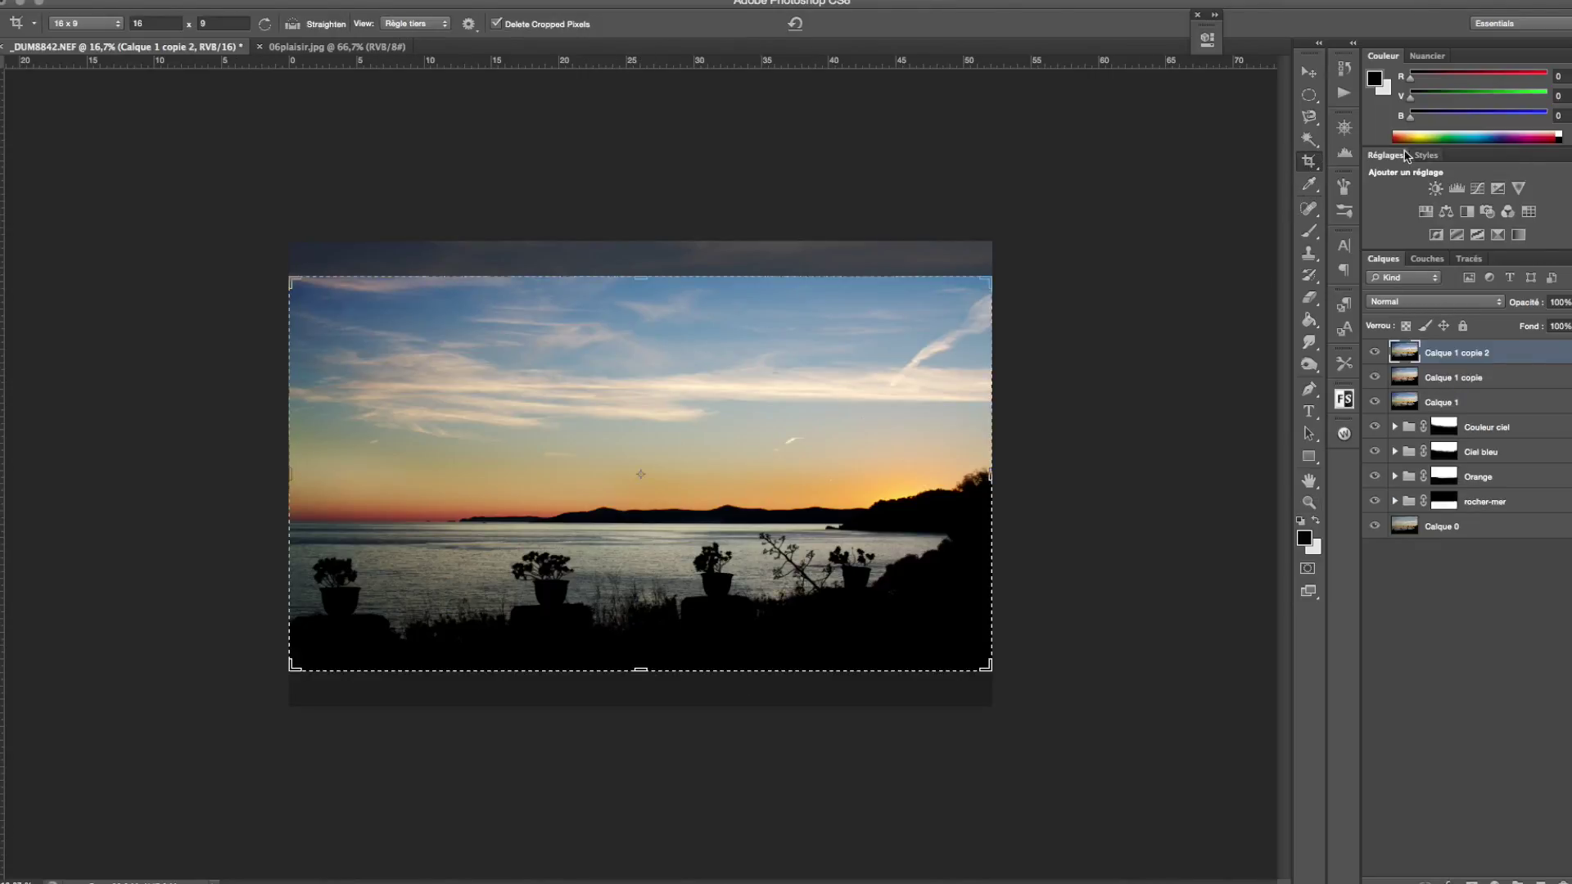
click(1313, 76)
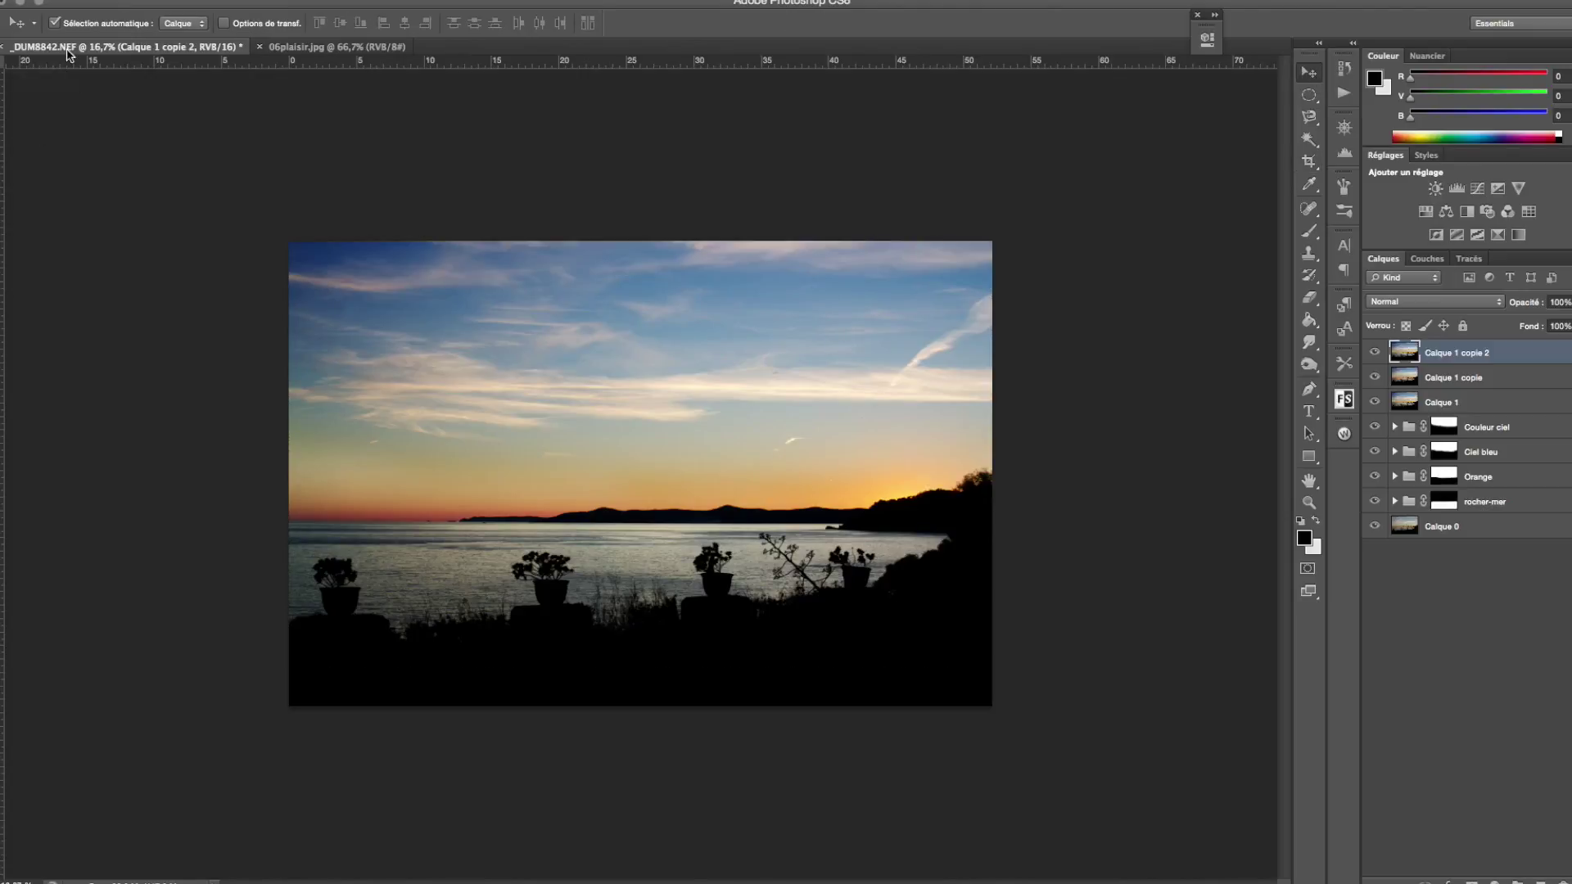
click(1309, 162)
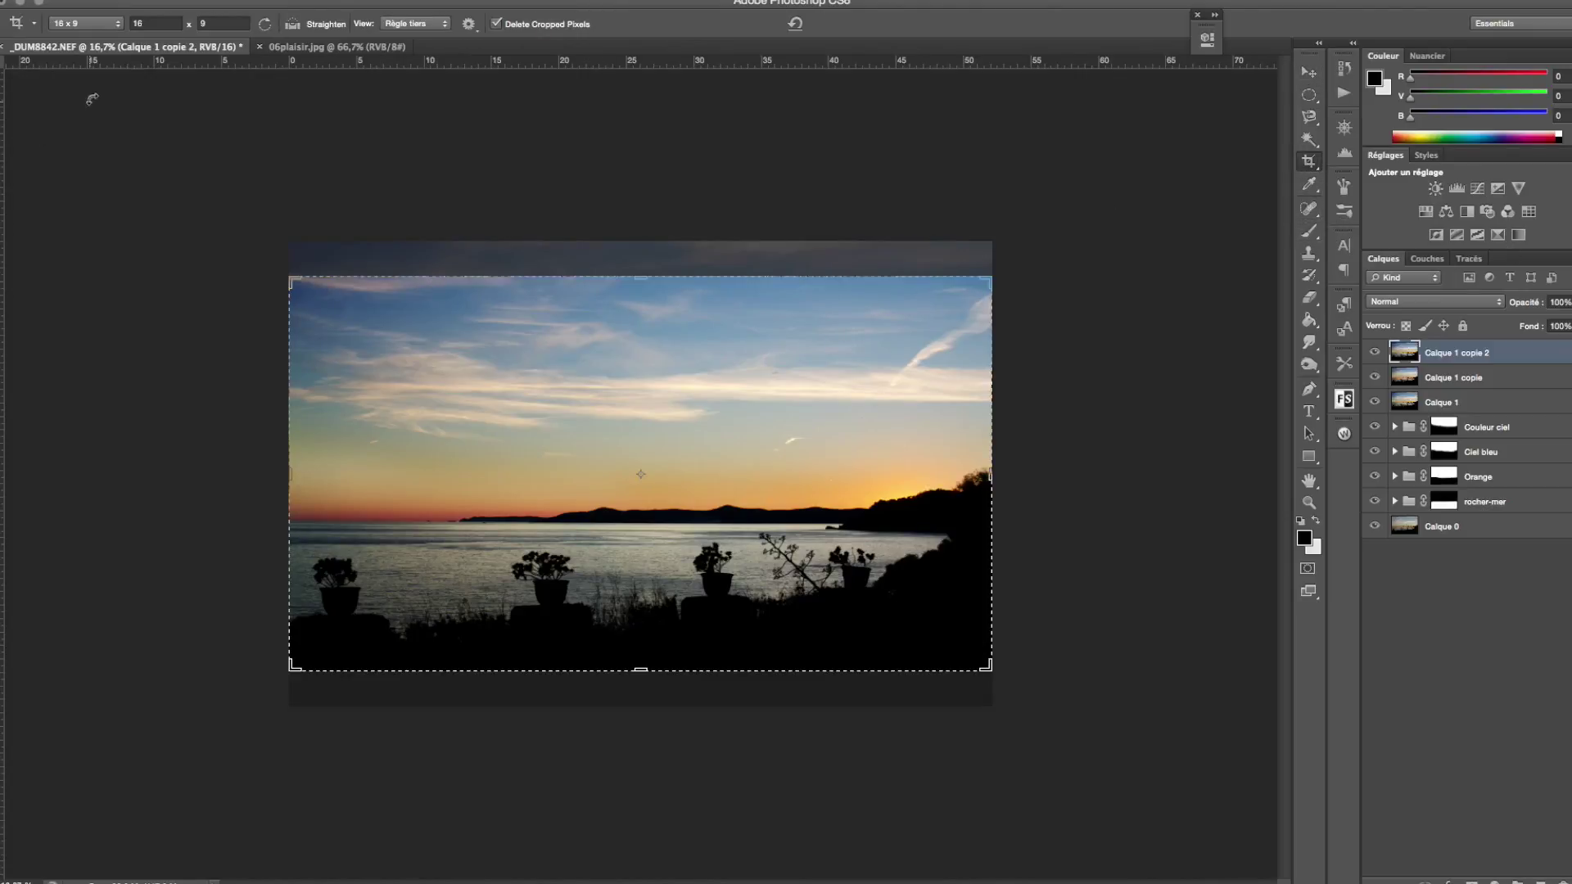
click(85, 24)
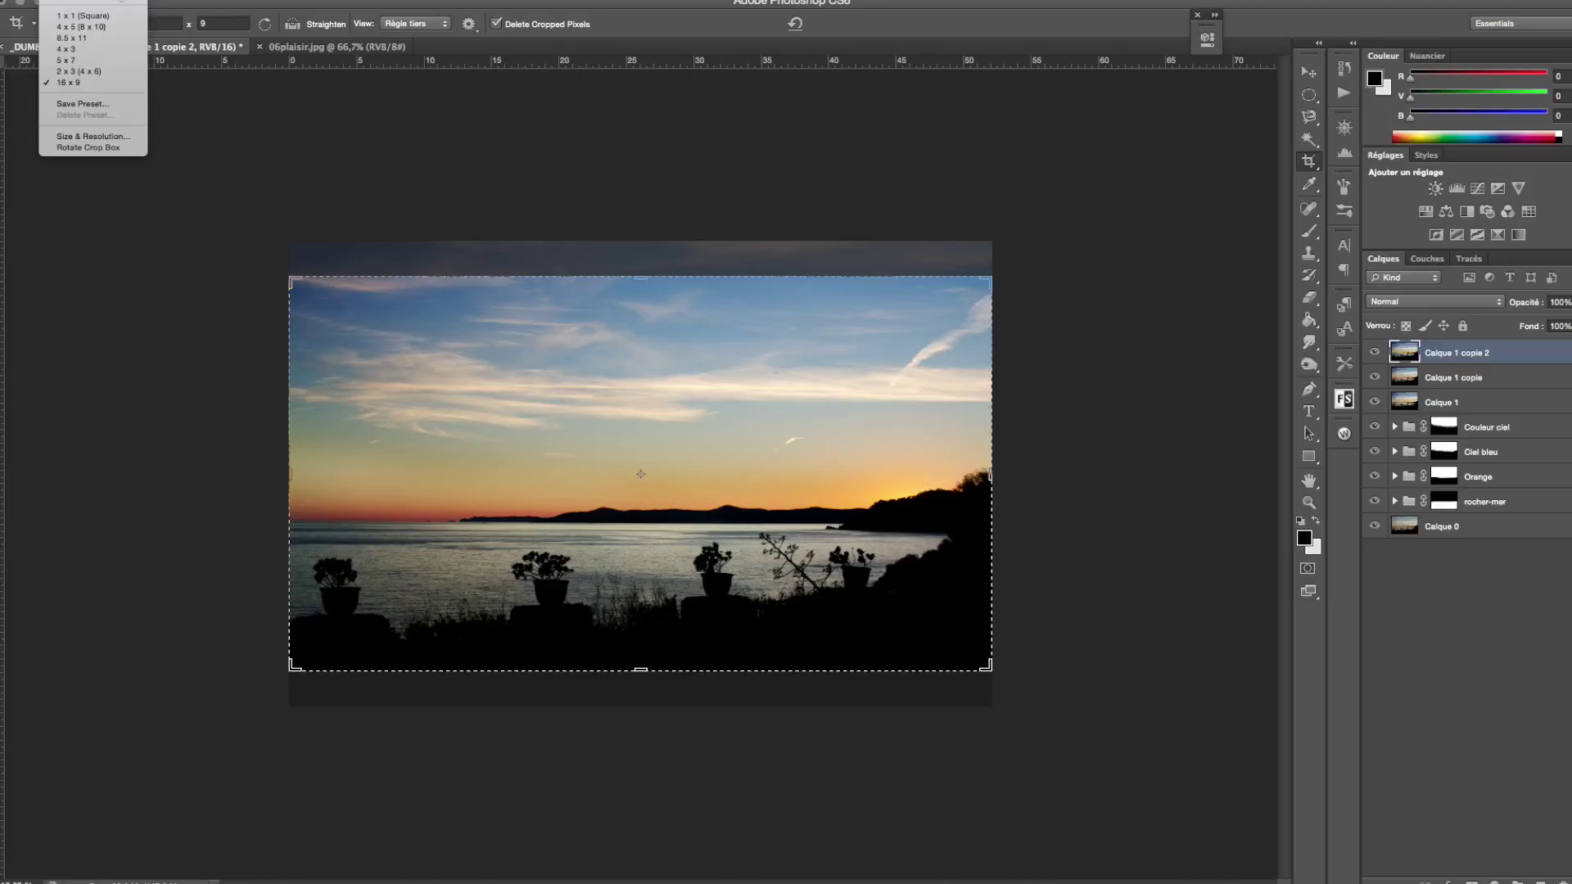
click(112, 2)
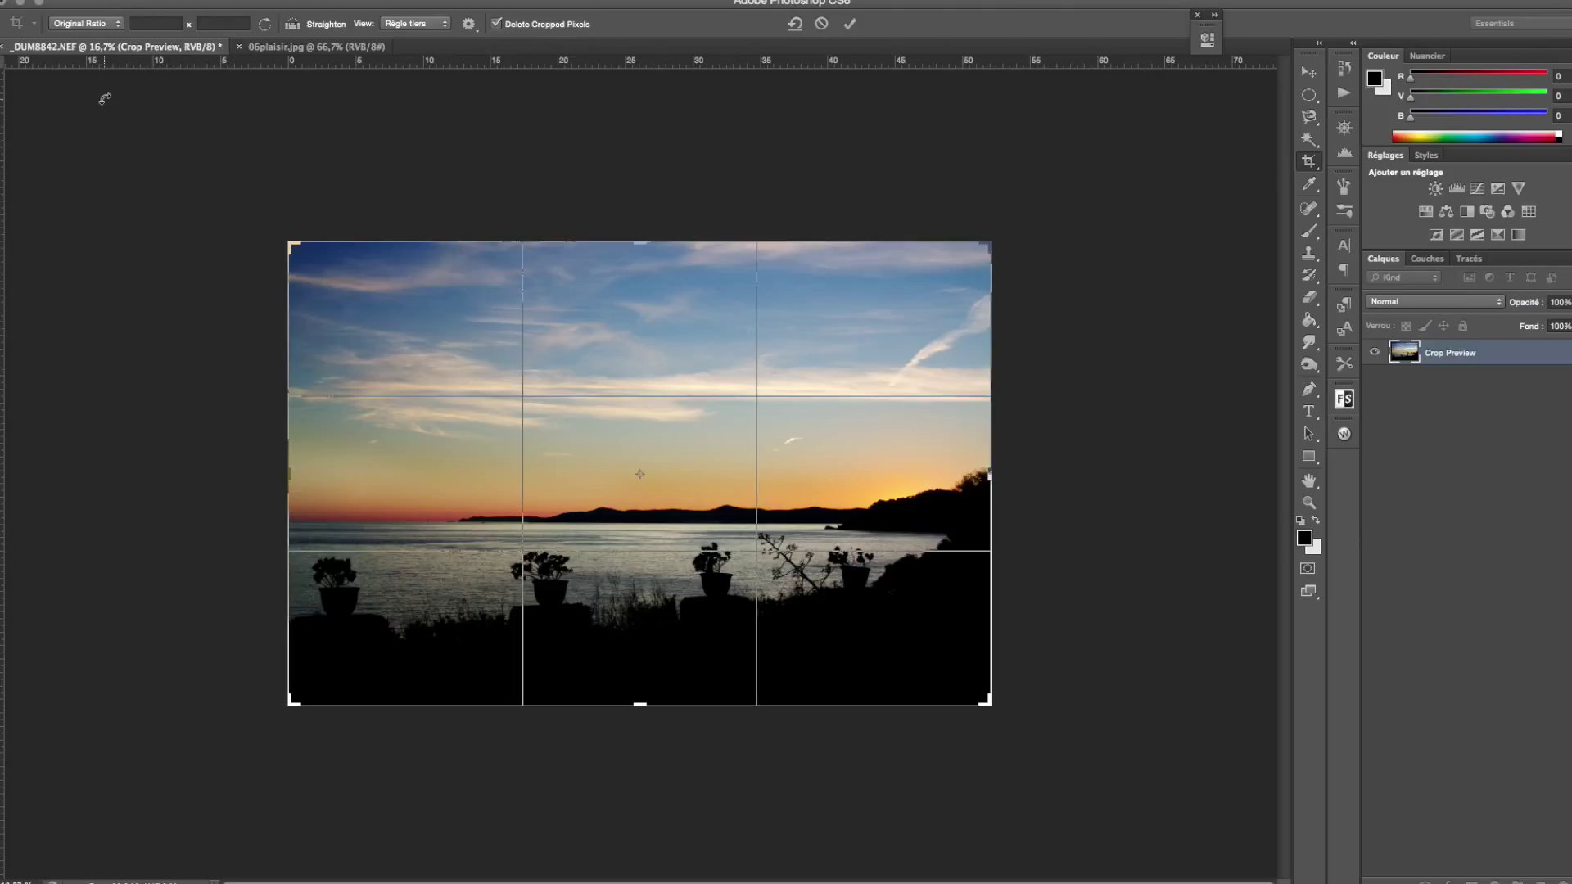
mouse_move(287, 708)
mouse_down()
mouse_move(393, 687)
mouse_move(277, 603)
mouse_up()
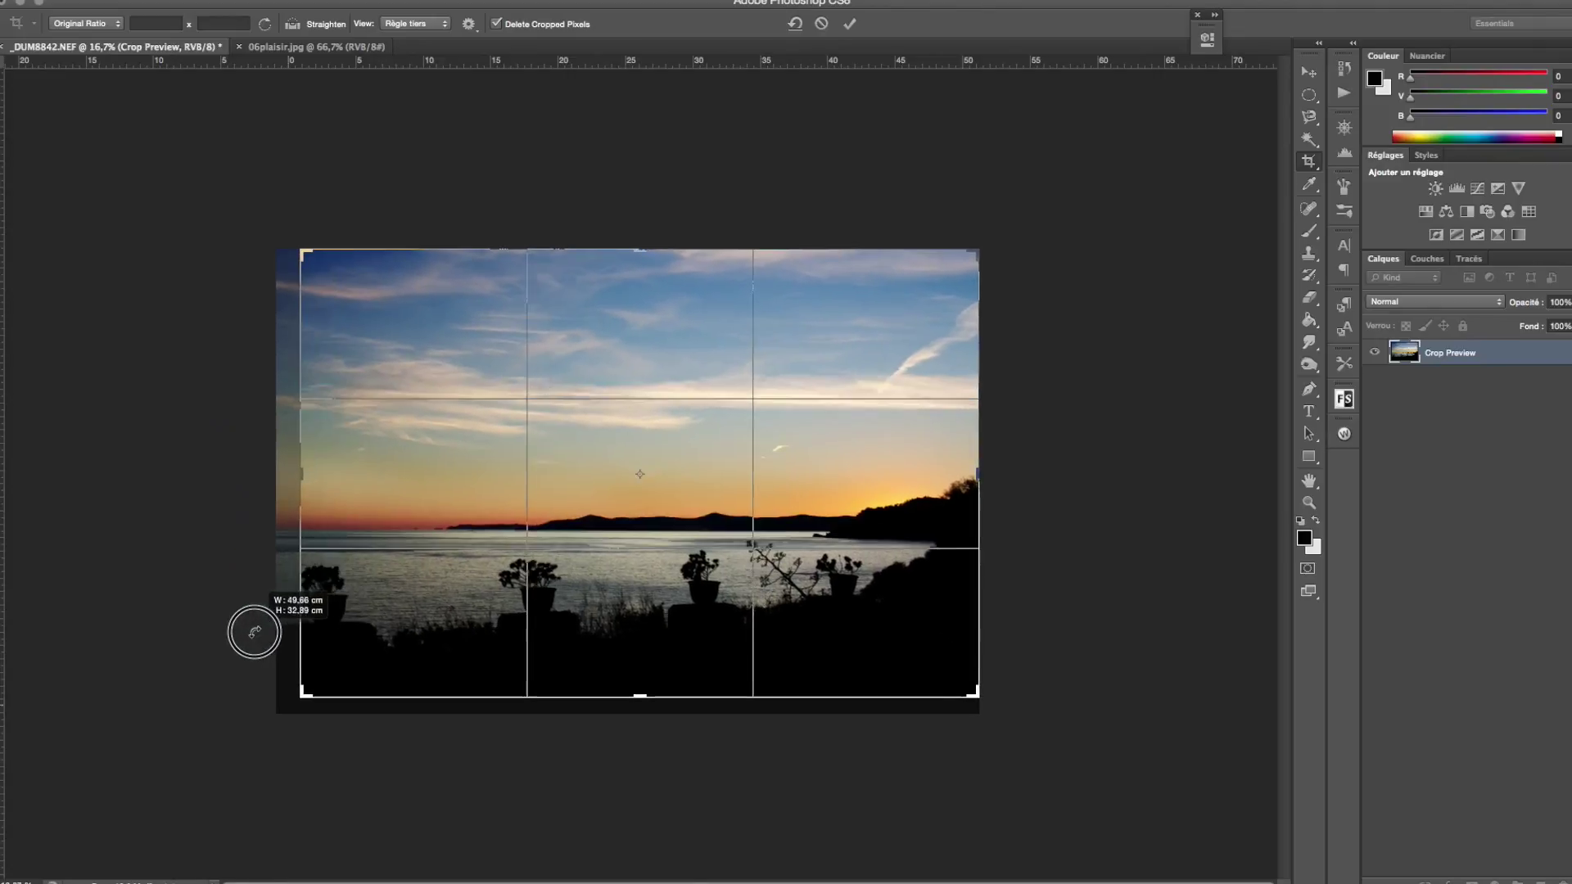
drag(276, 604, 350, 643)
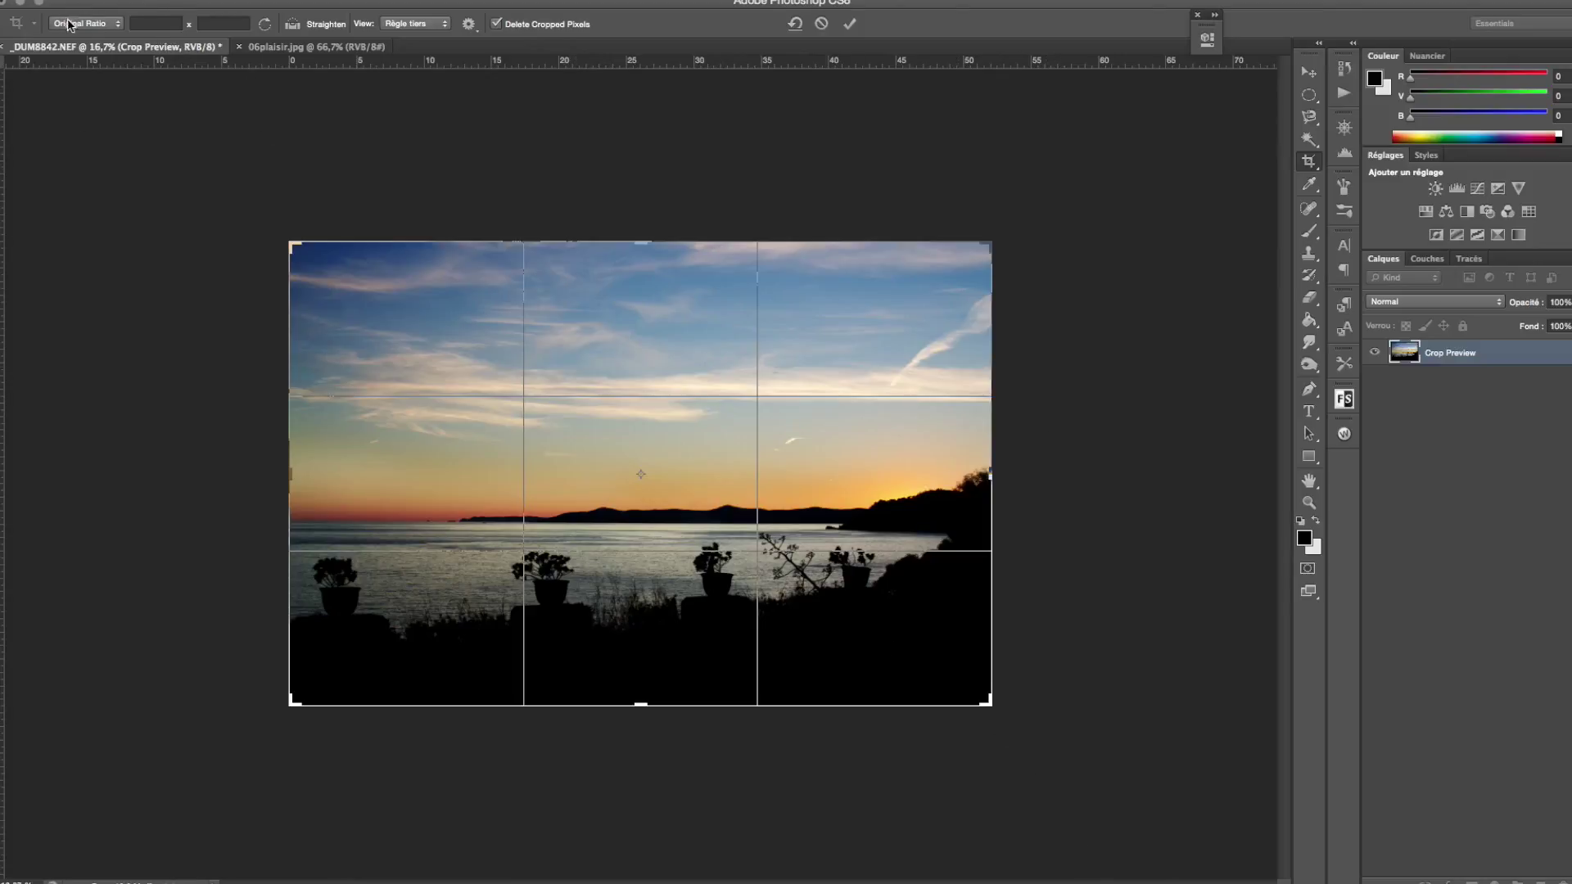
Crop to a 16 x 9 ratio with the photo repositioned, then compare with 06plaisir.jpg.
click(107, 29)
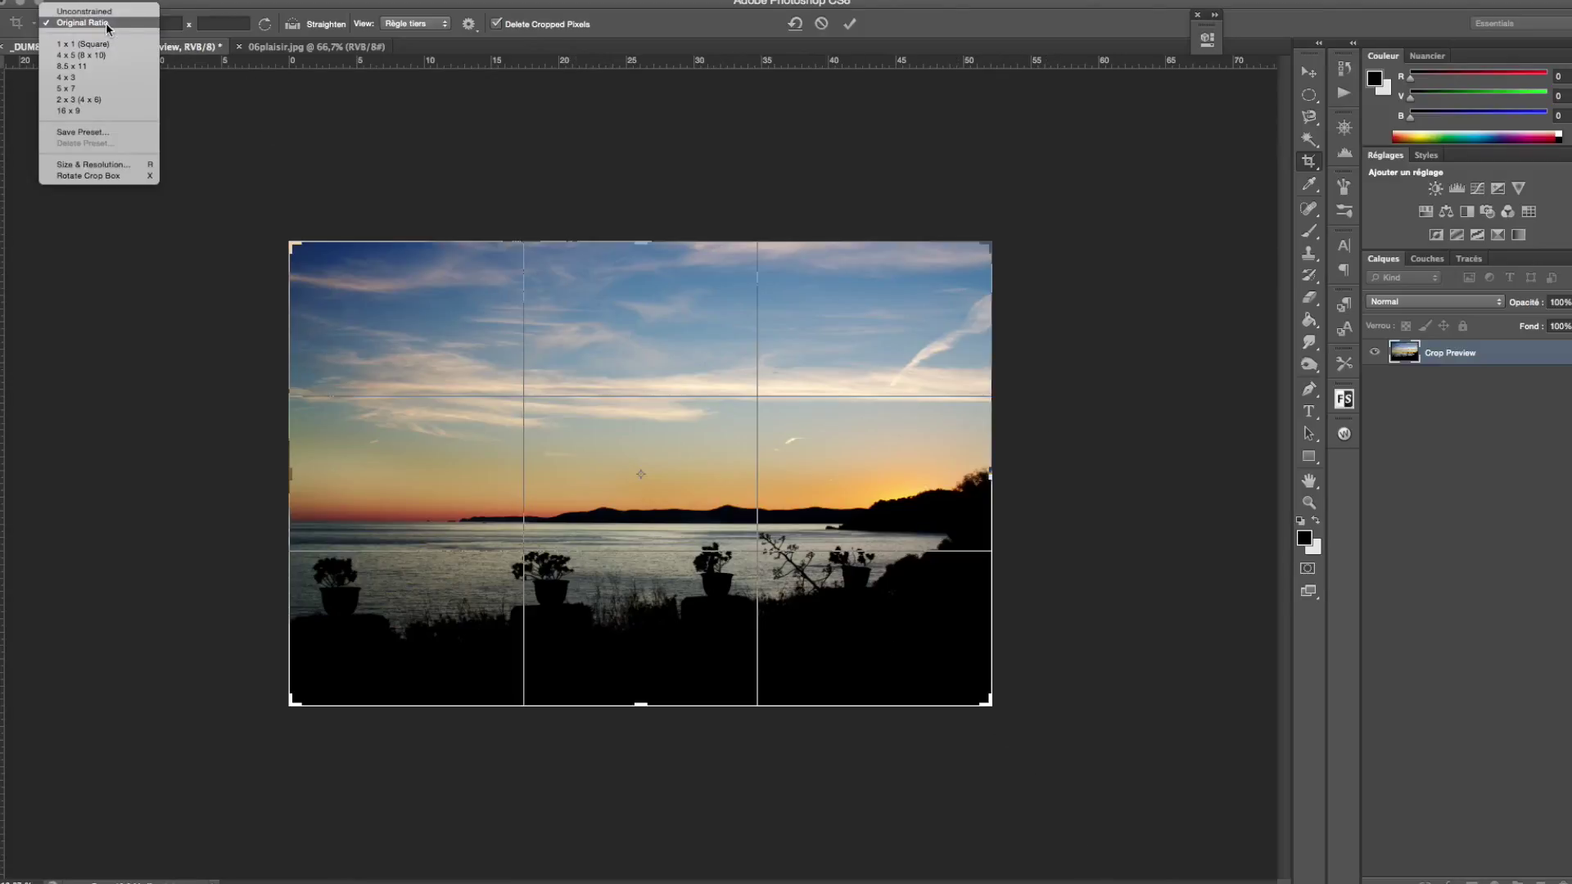
click(97, 112)
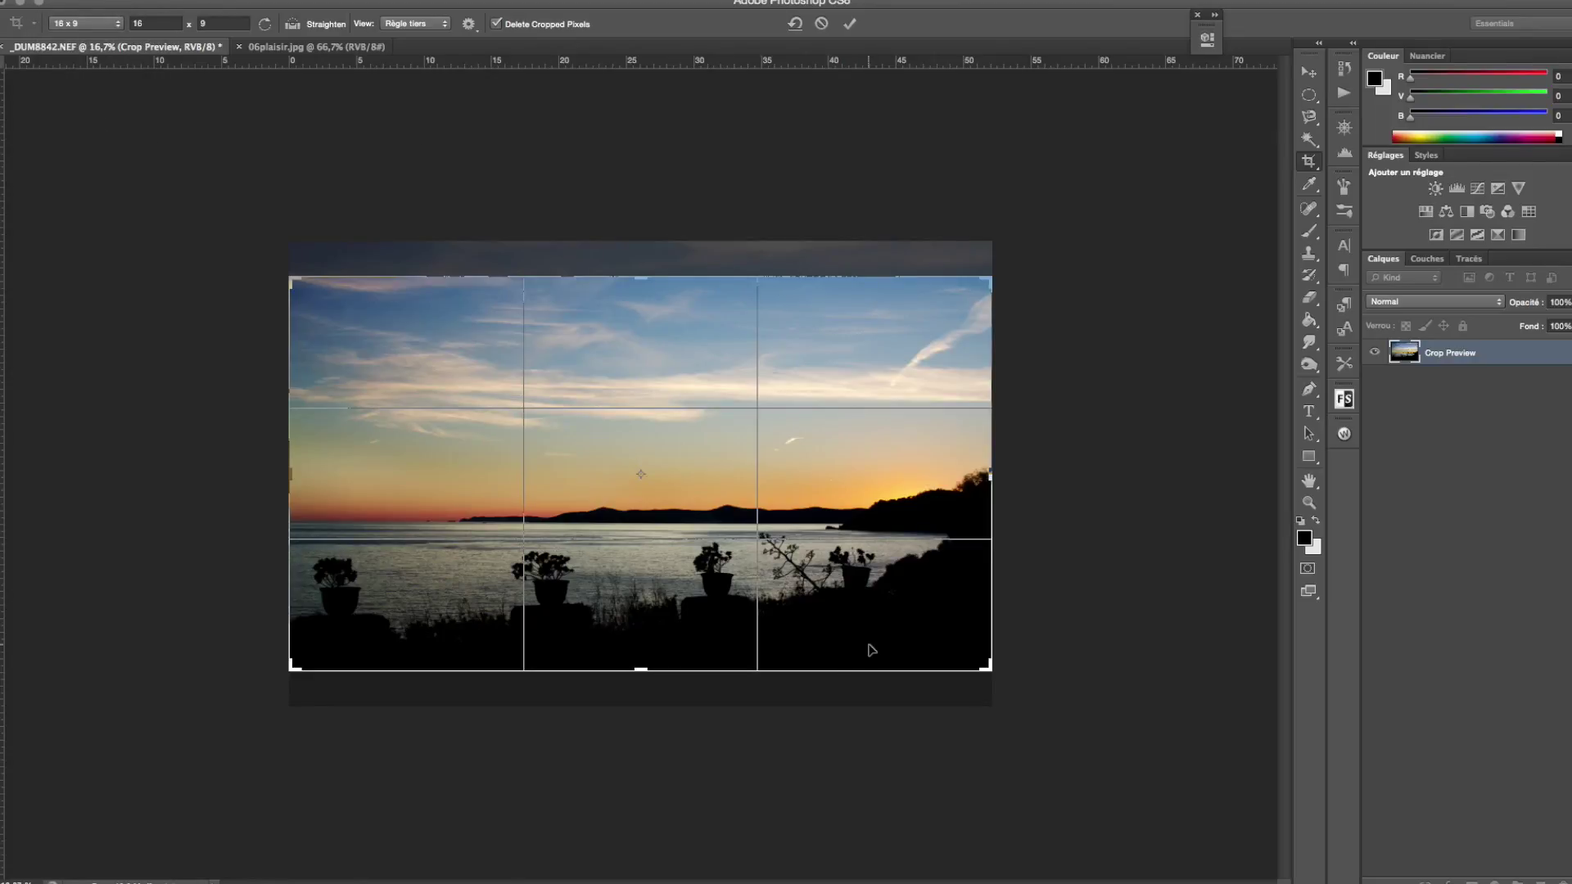
drag(919, 634, 919, 639)
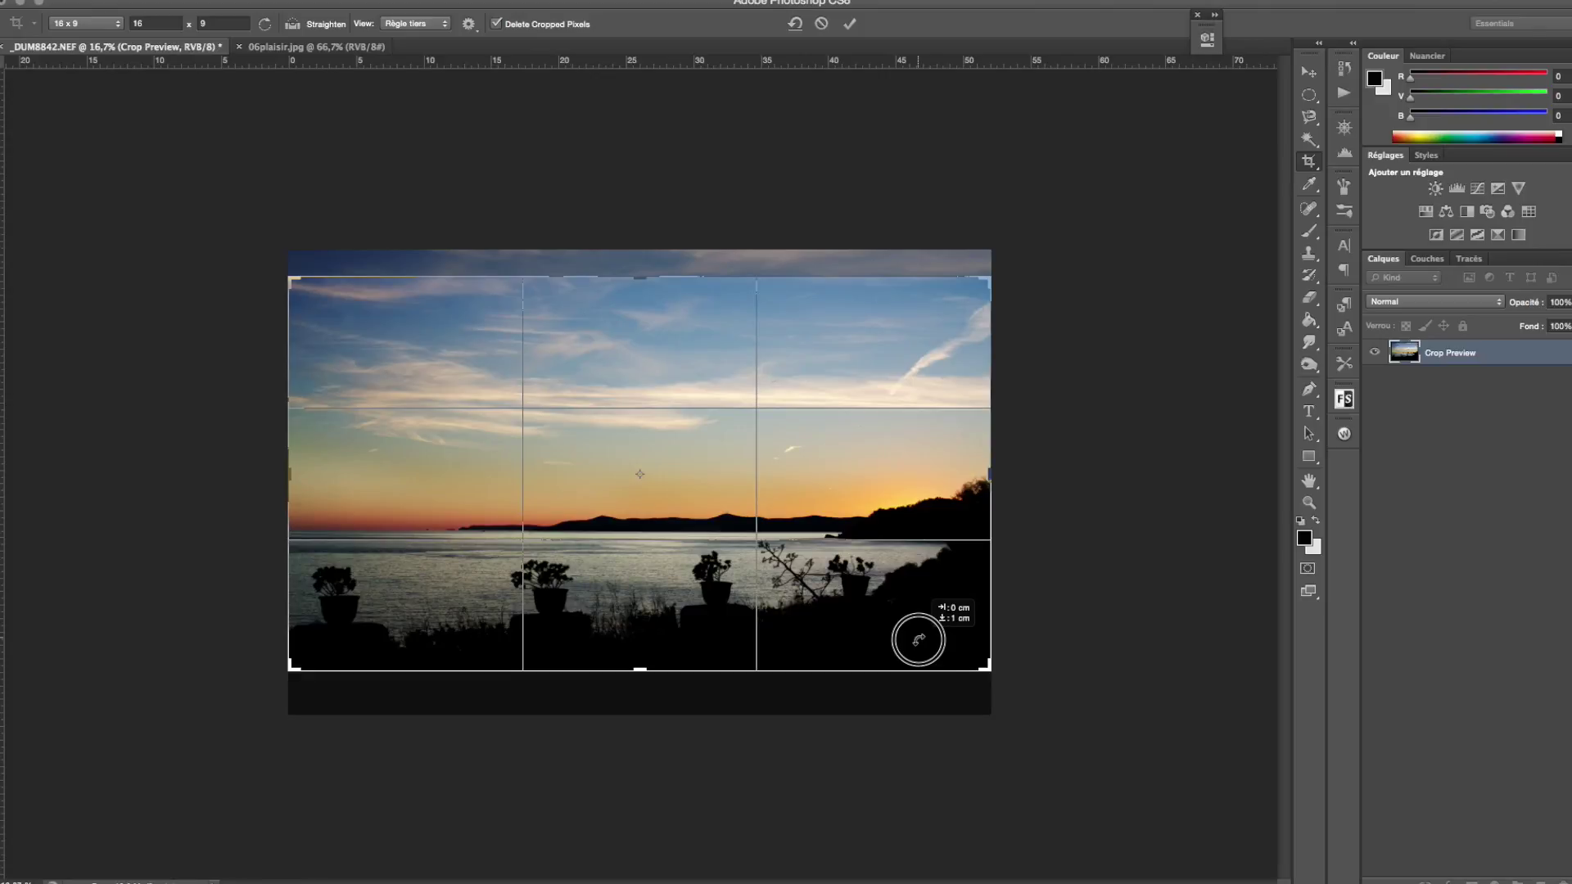
drag(918, 639, 921, 640)
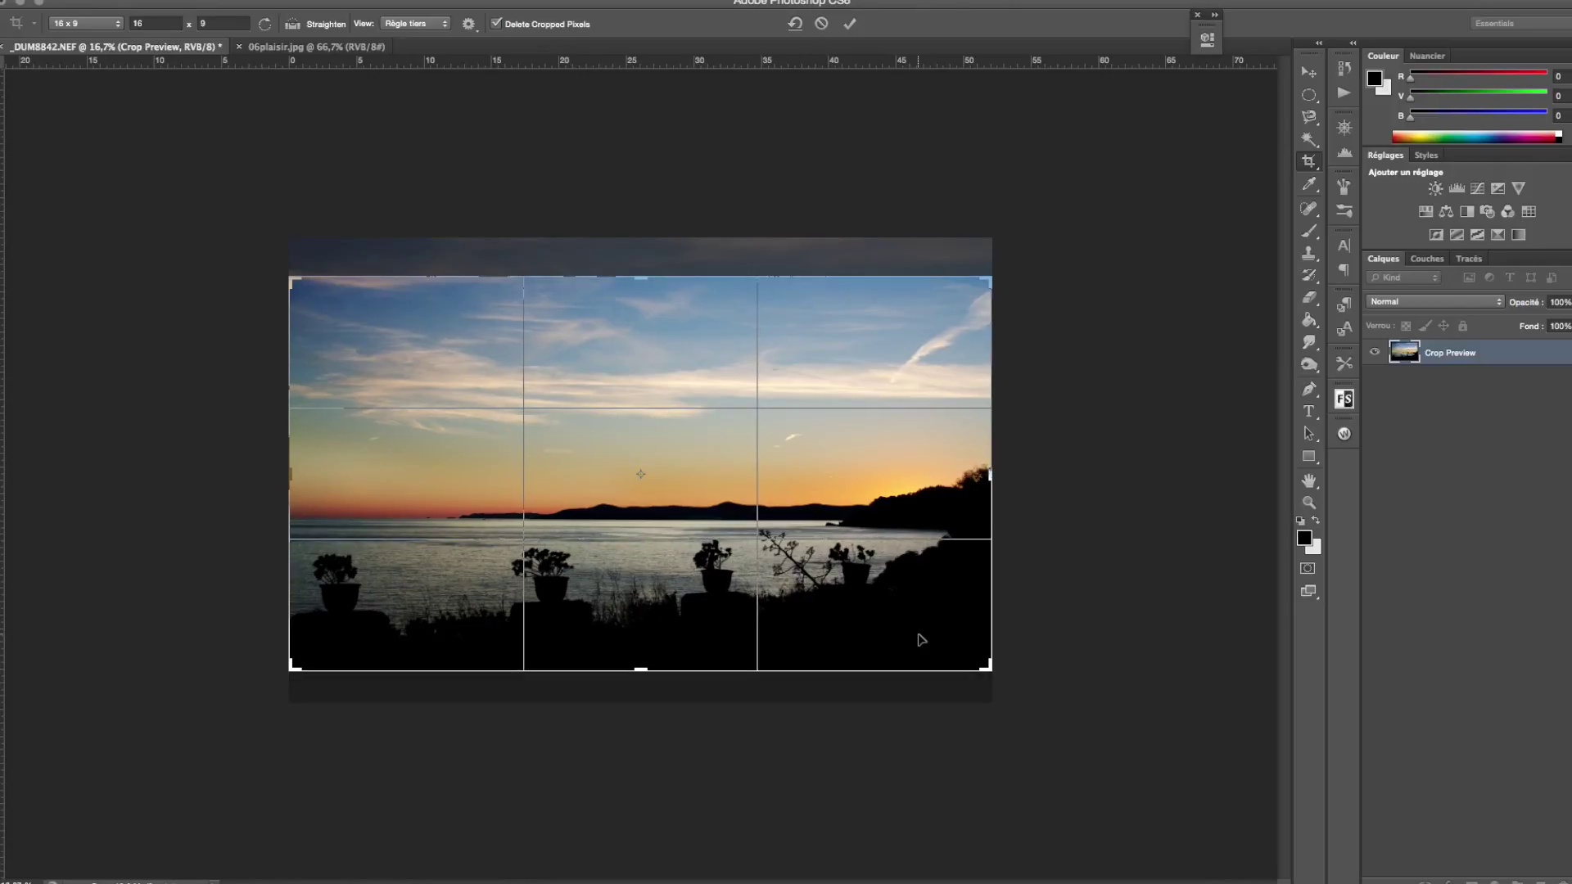
key(Return)
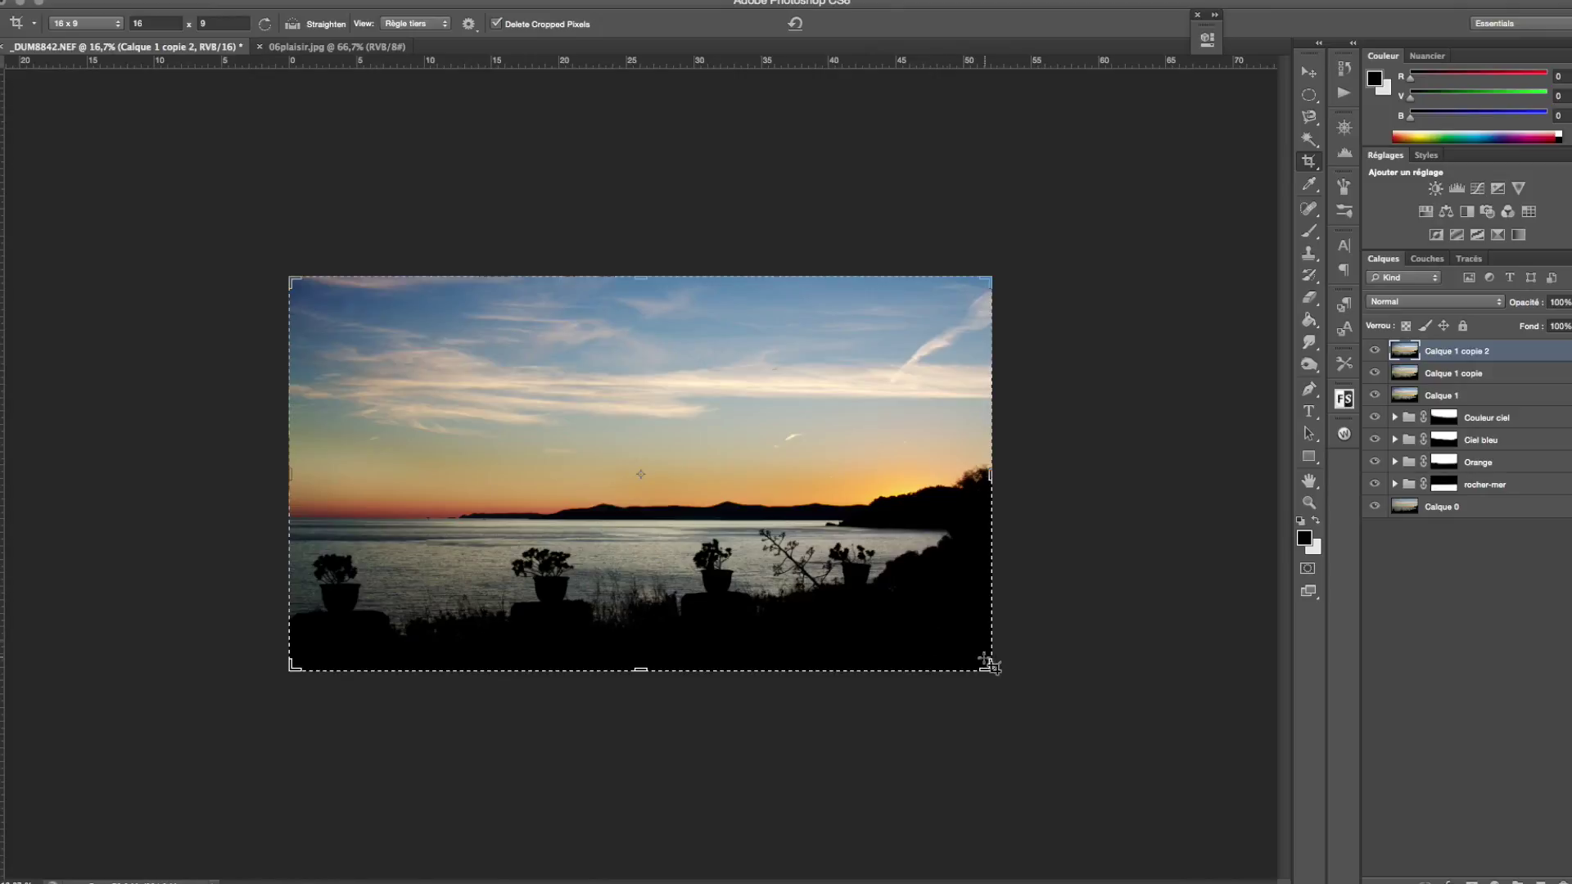
click(337, 49)
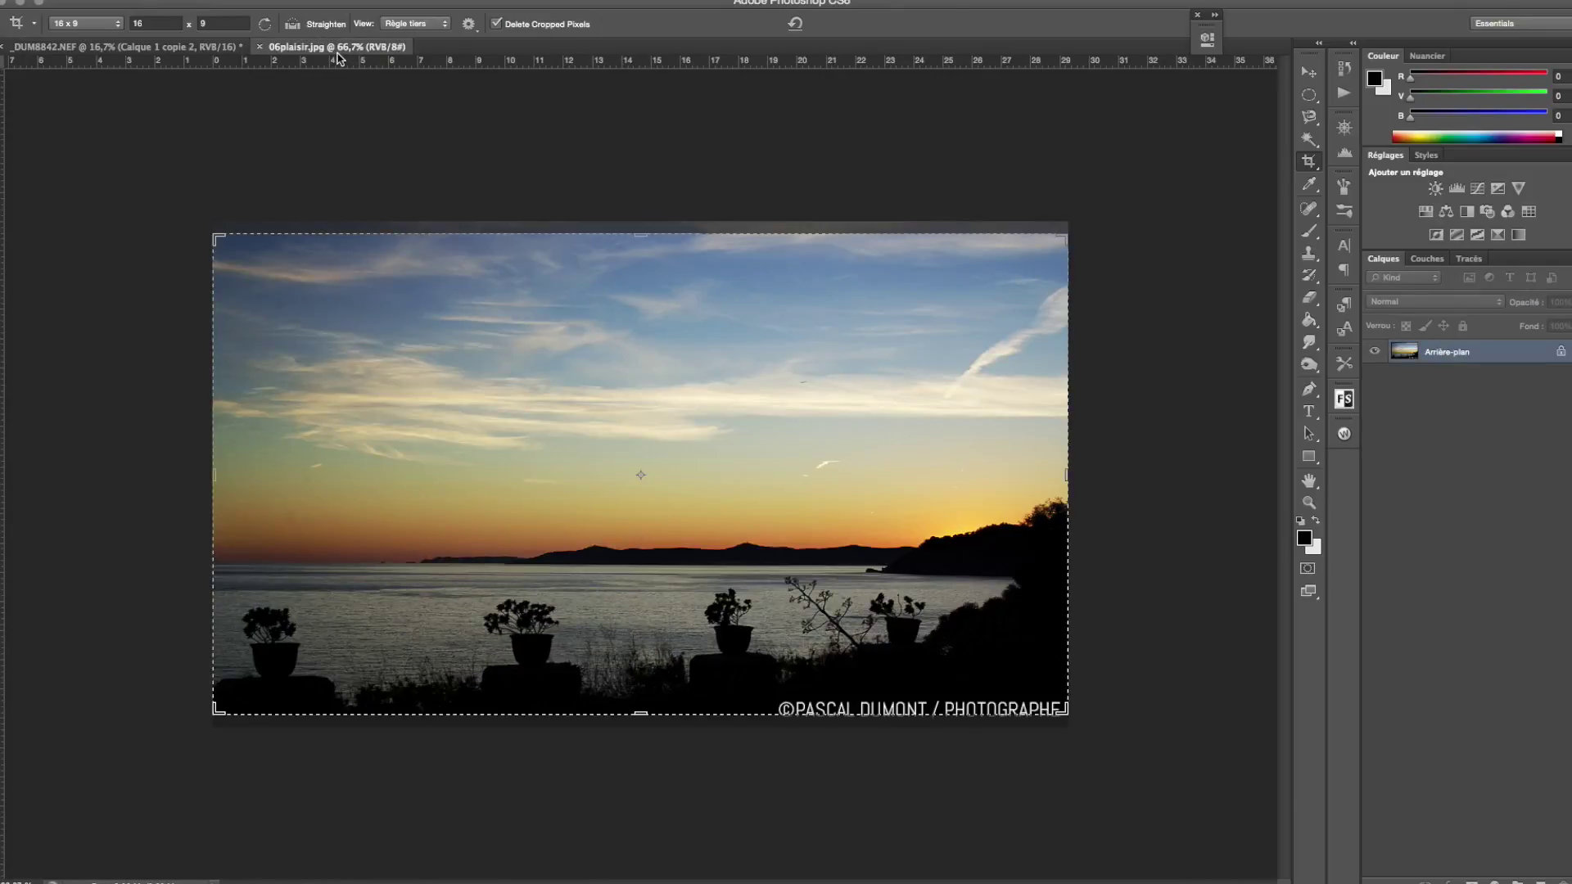
Back in the seascape, trim the 16:9 crop slightly from the bottom and commit it.
click(176, 47)
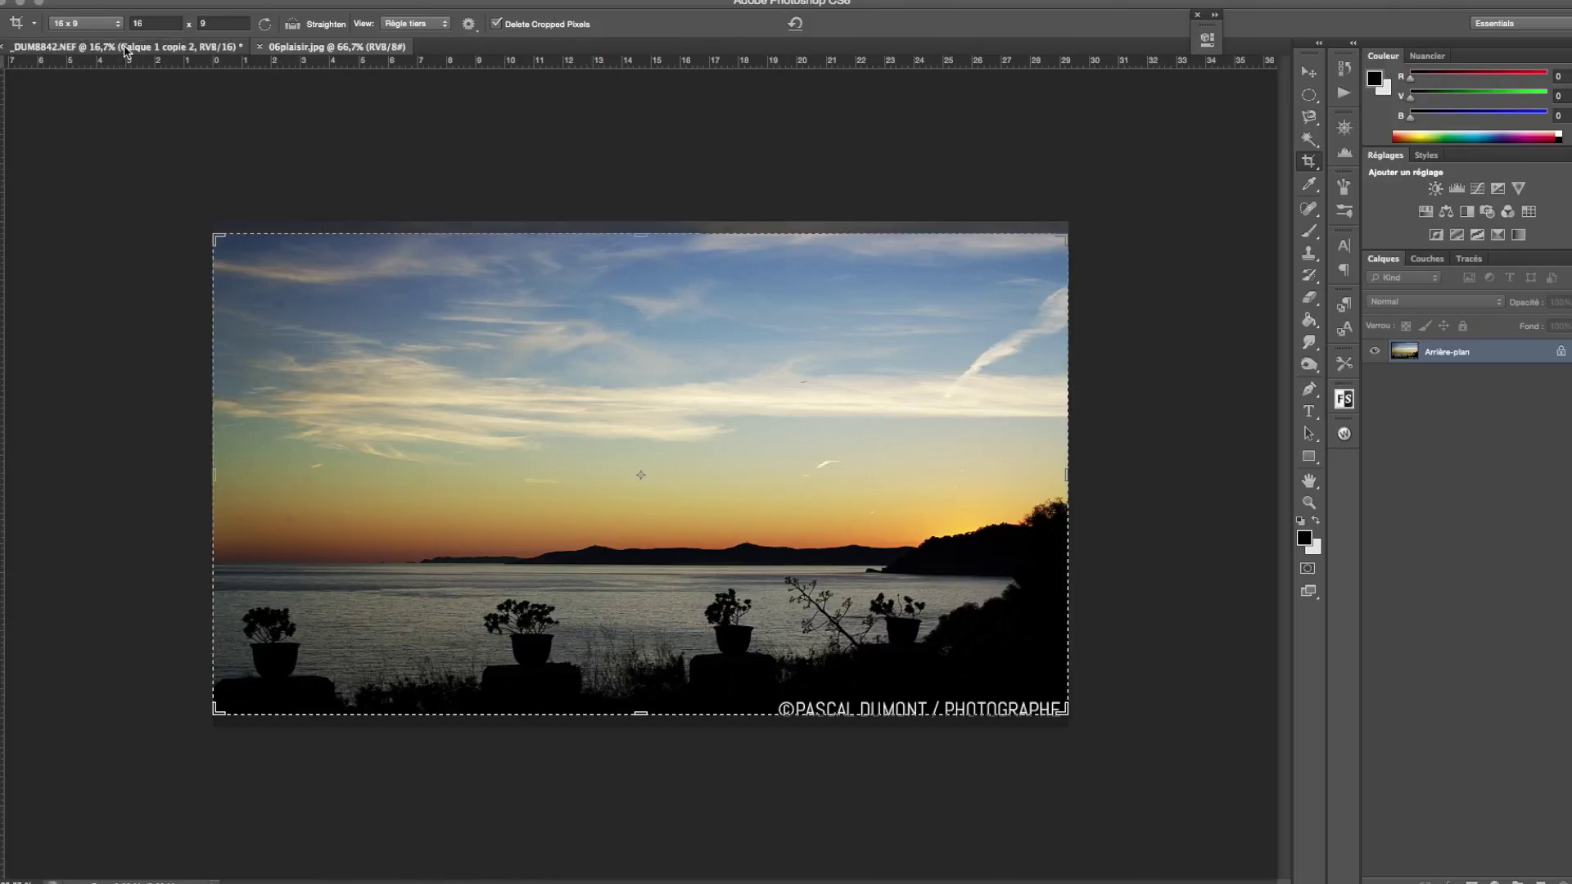
drag(643, 666, 644, 663)
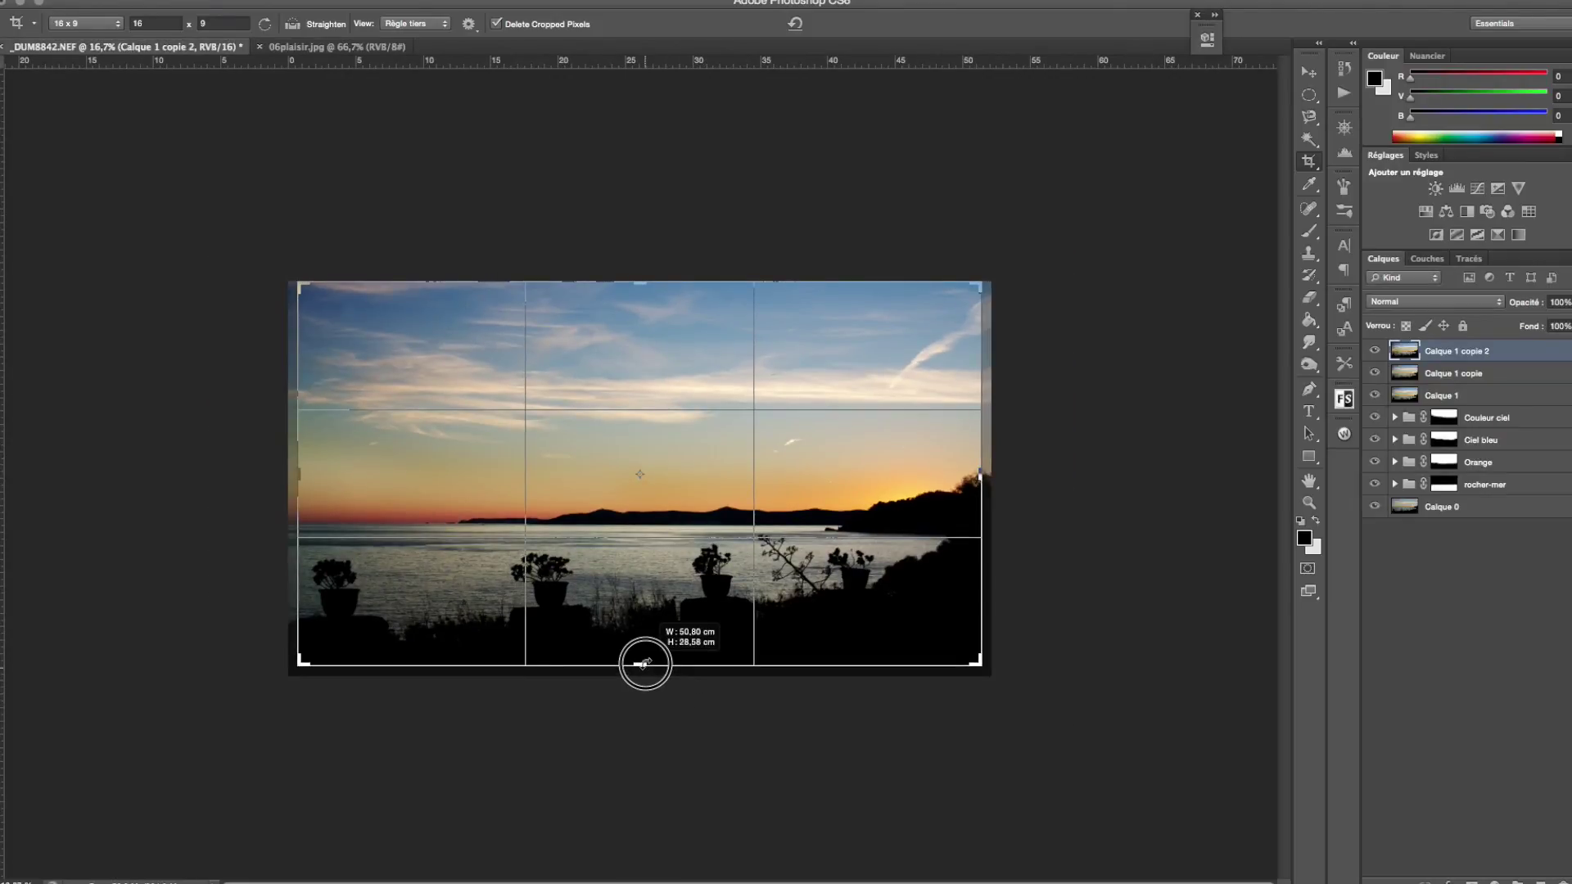
drag(645, 663, 642, 664)
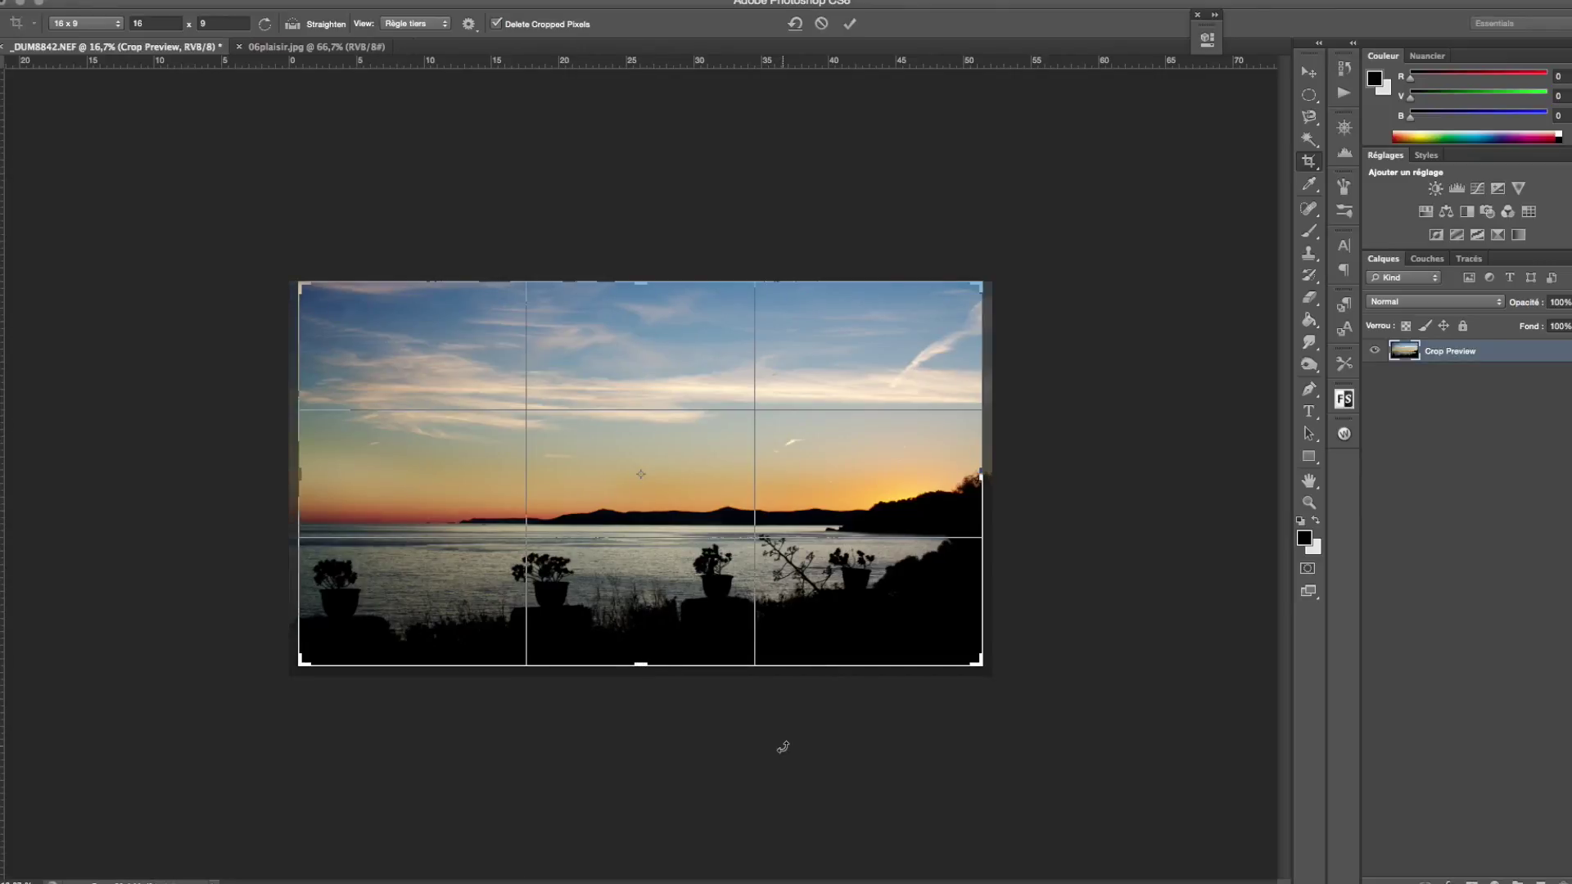
key(Return)
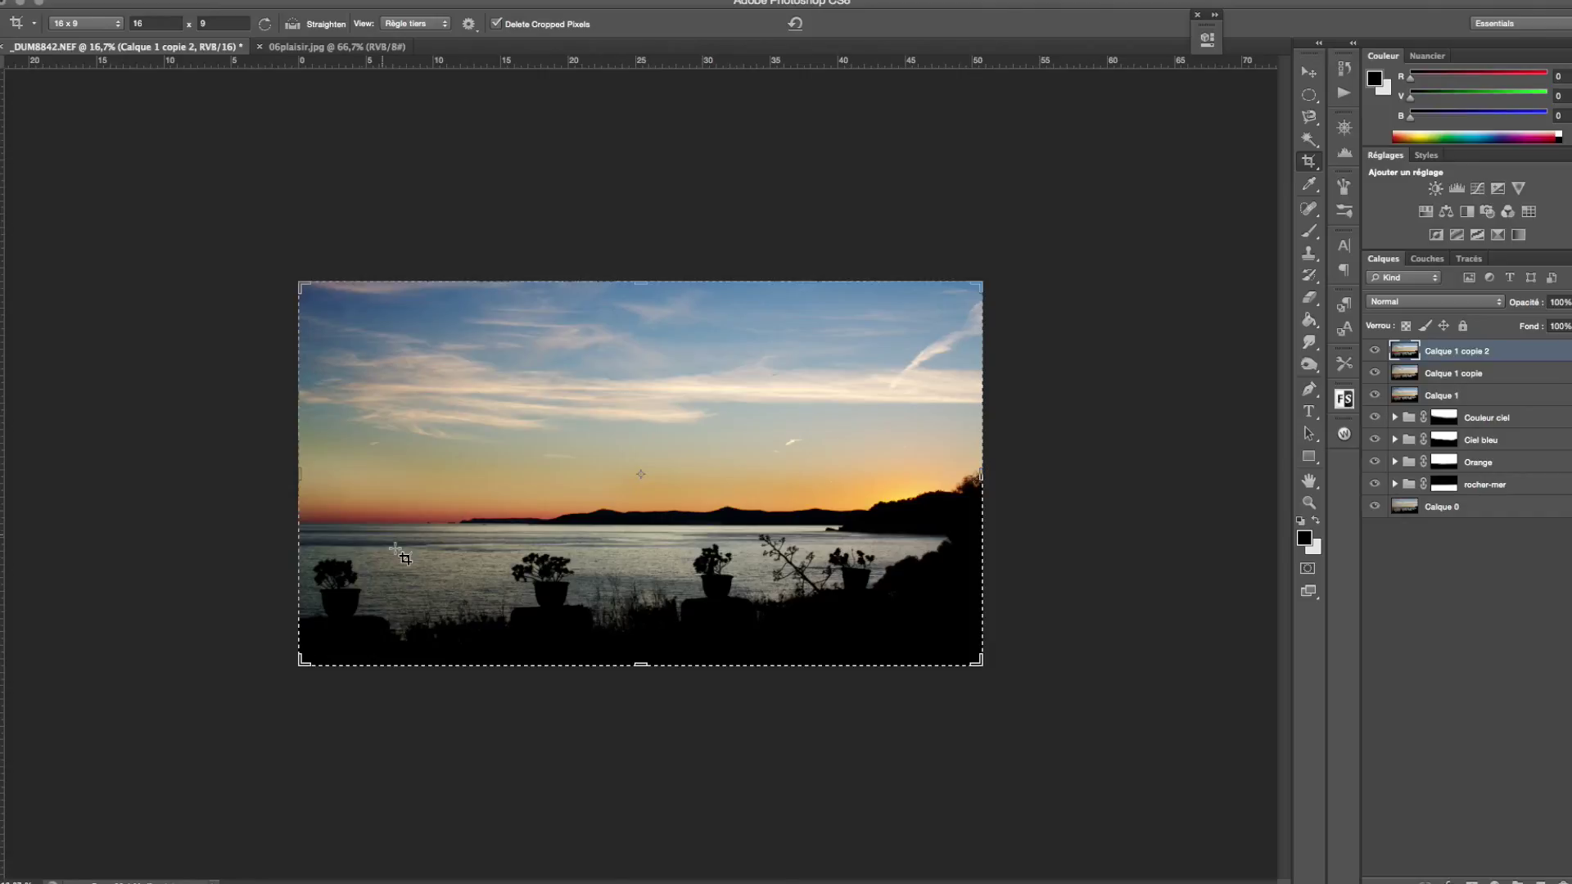
Re-crop, shifting the image so it fills the 16:9 frame, and commit.
click(399, 552)
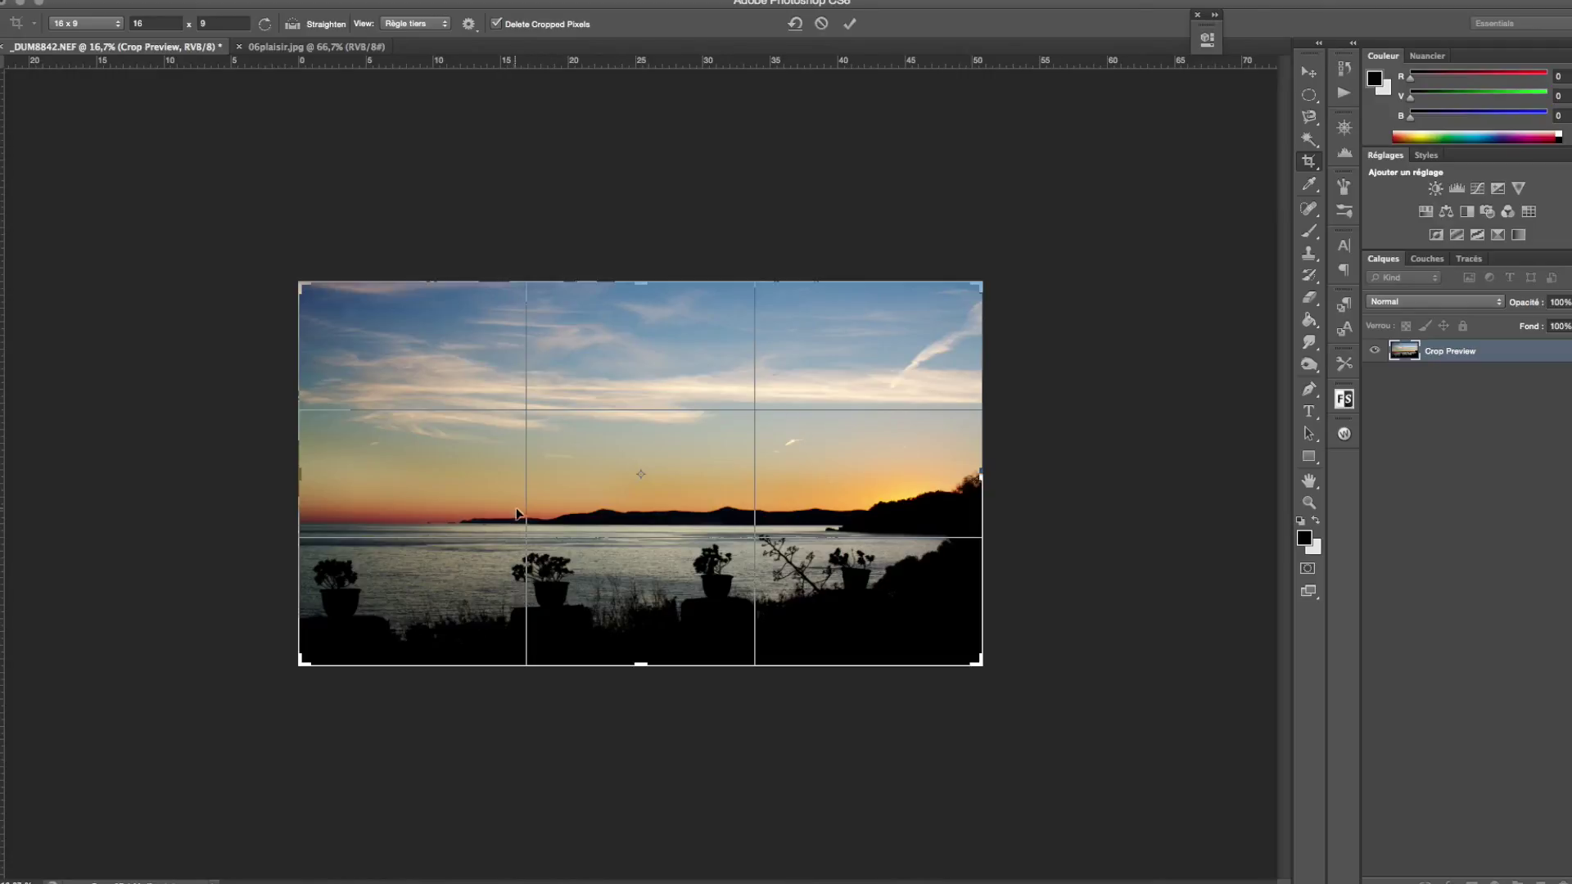
drag(662, 573, 641, 569)
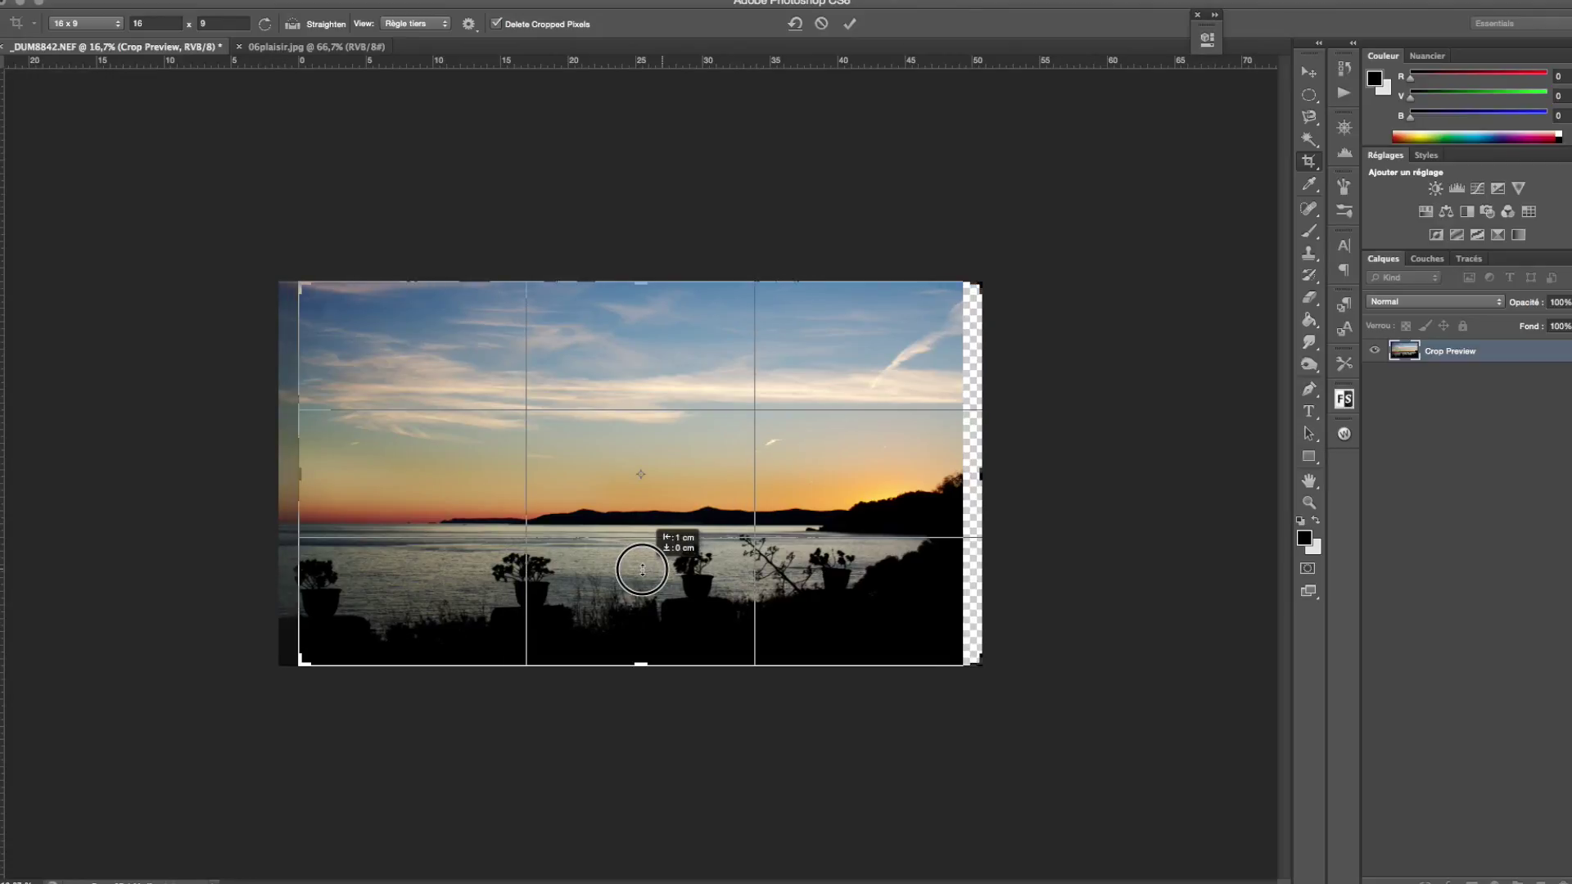
drag(642, 570, 661, 569)
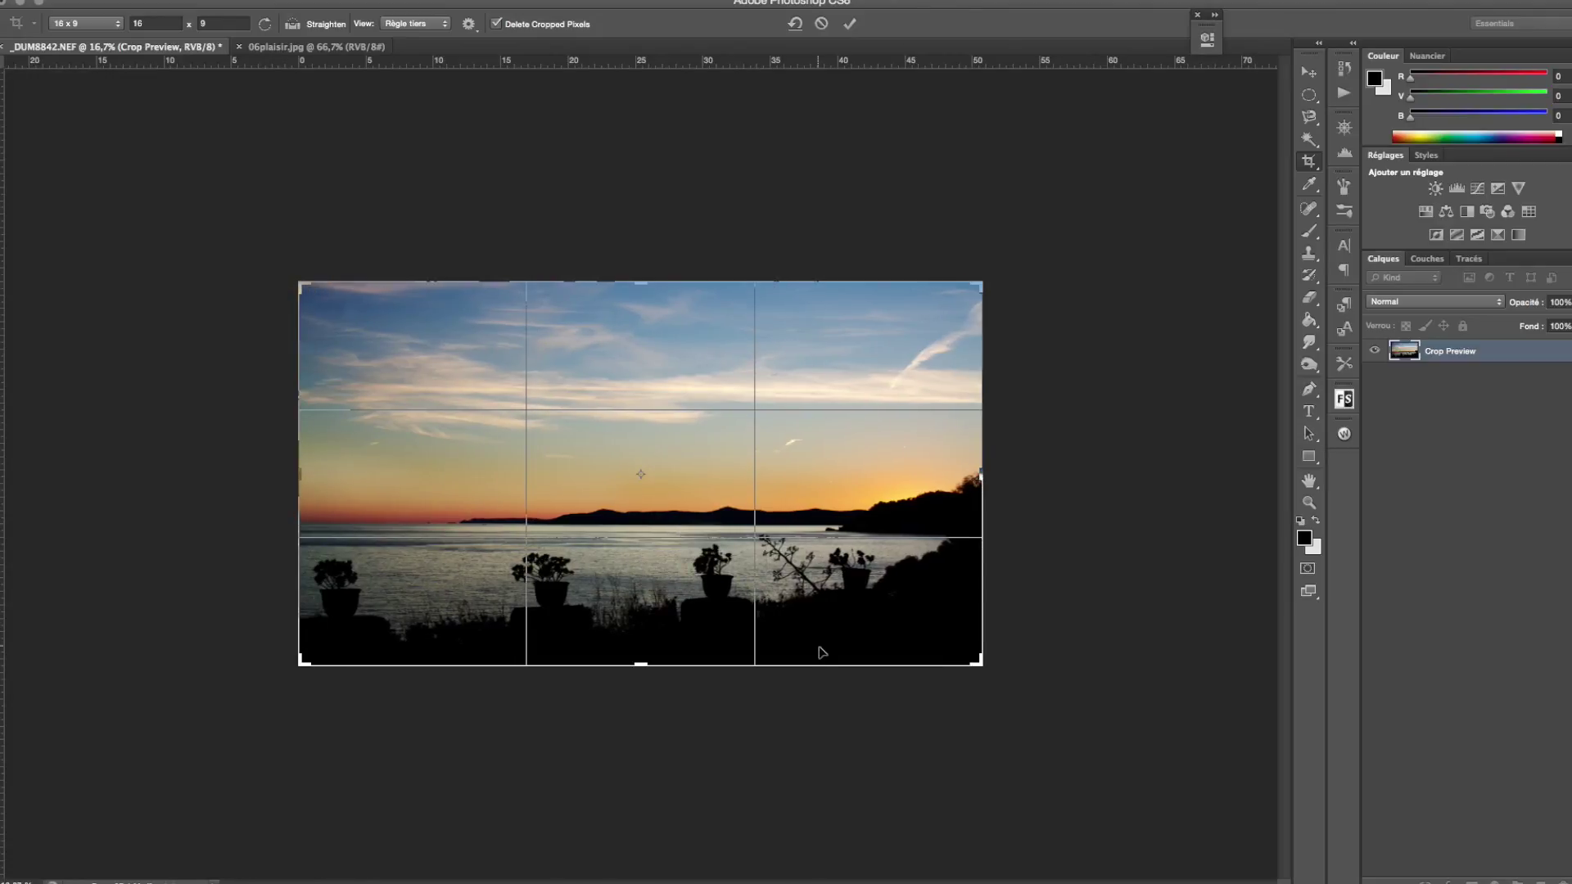
key(Return)
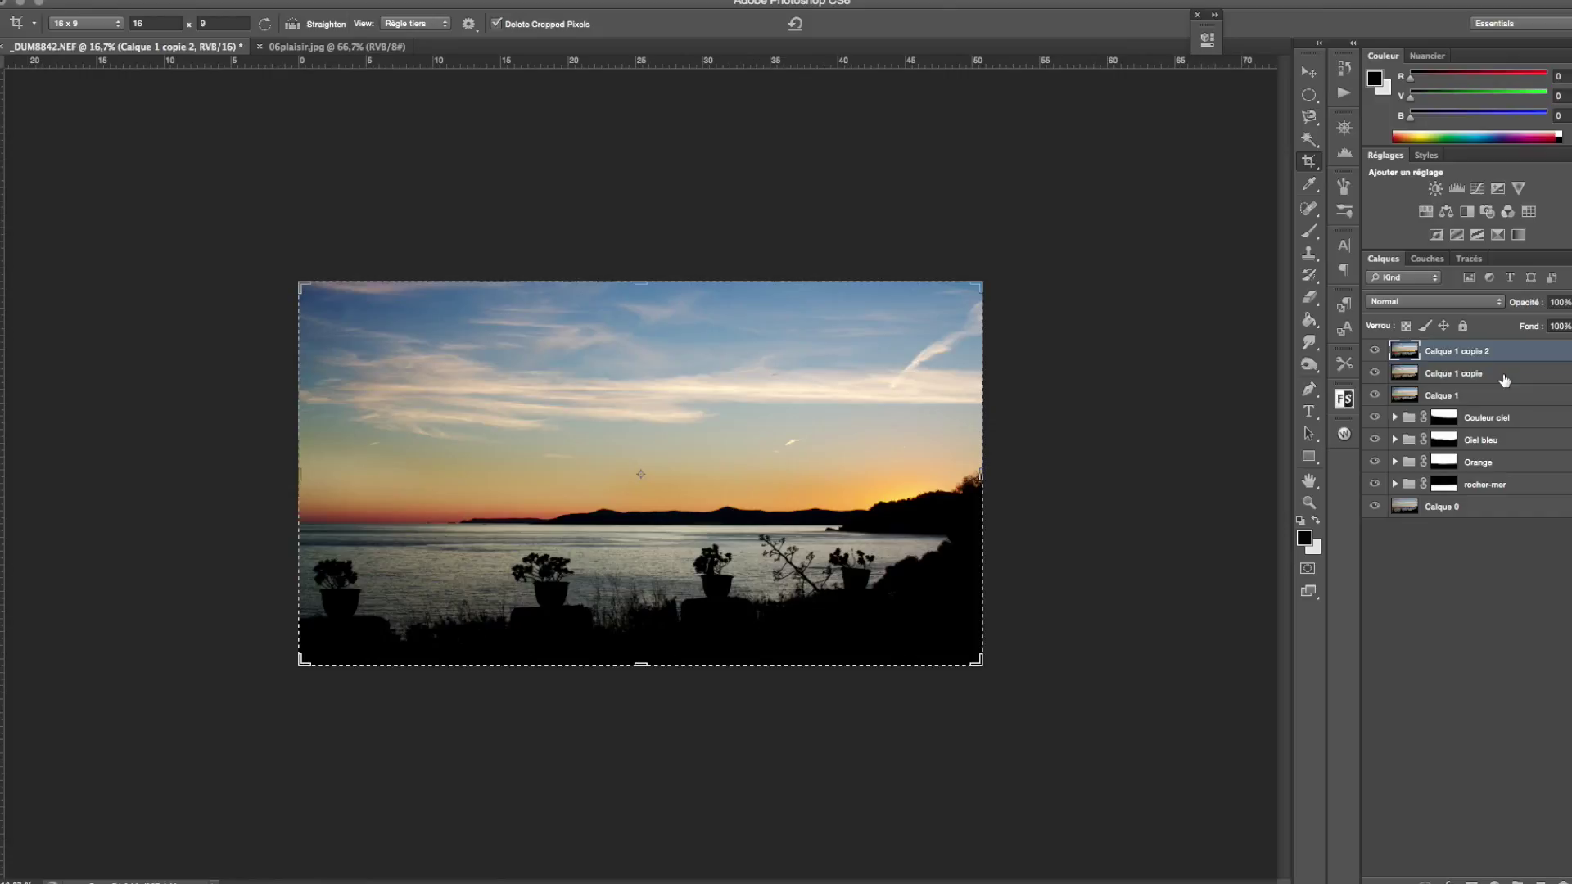
key(b)
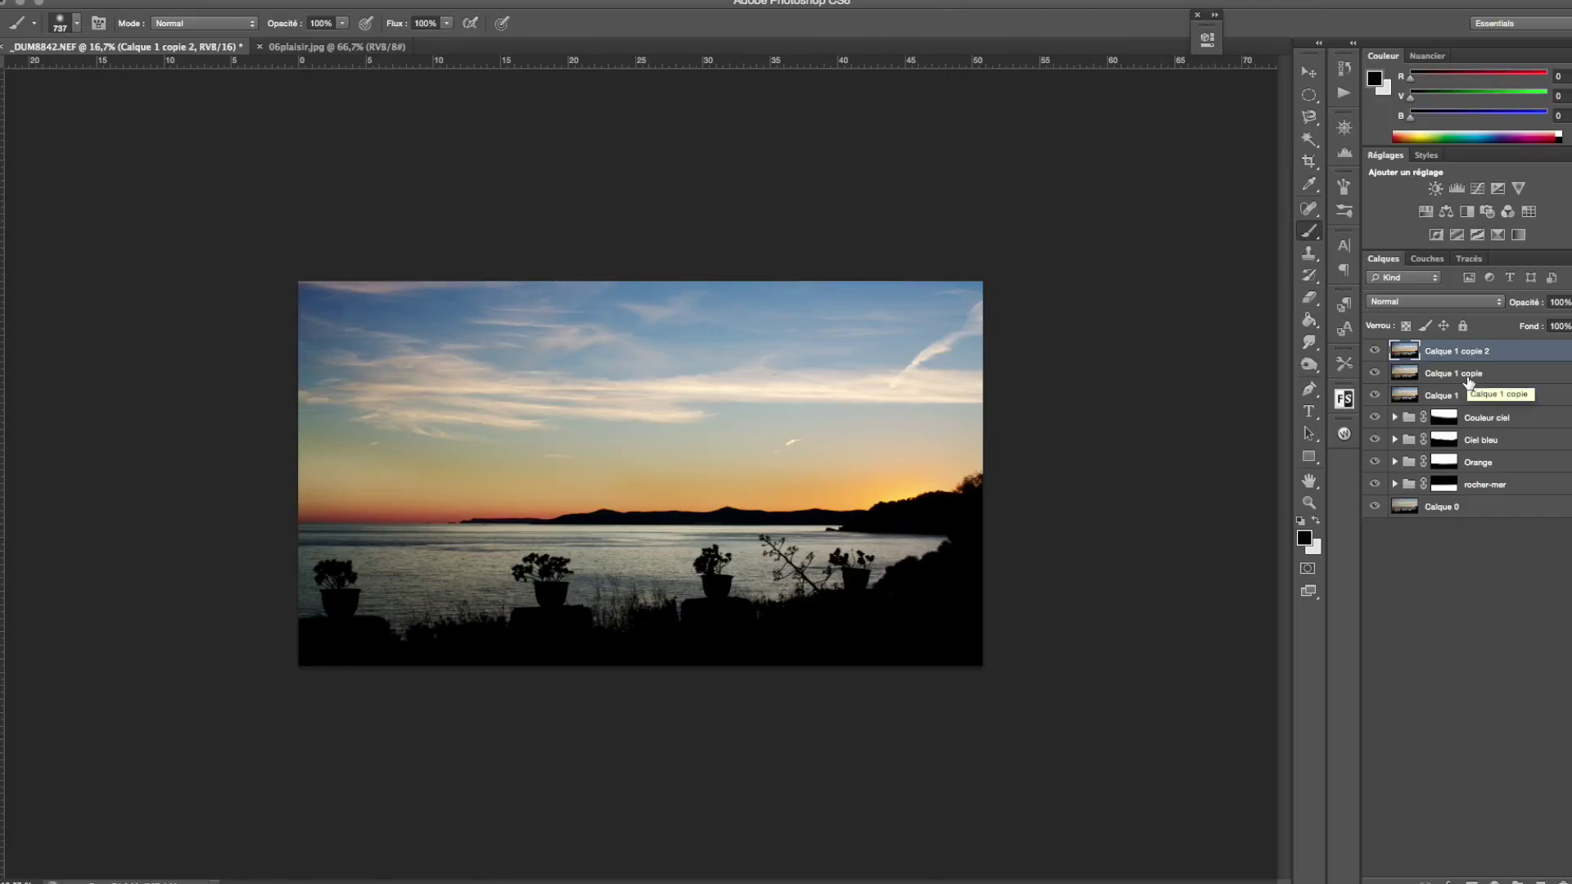
Duplicate the top layer and sharpen it with Accentuation (Unsharp Mask), Gain 37, Radius 1,7.
key(ctrl+j)
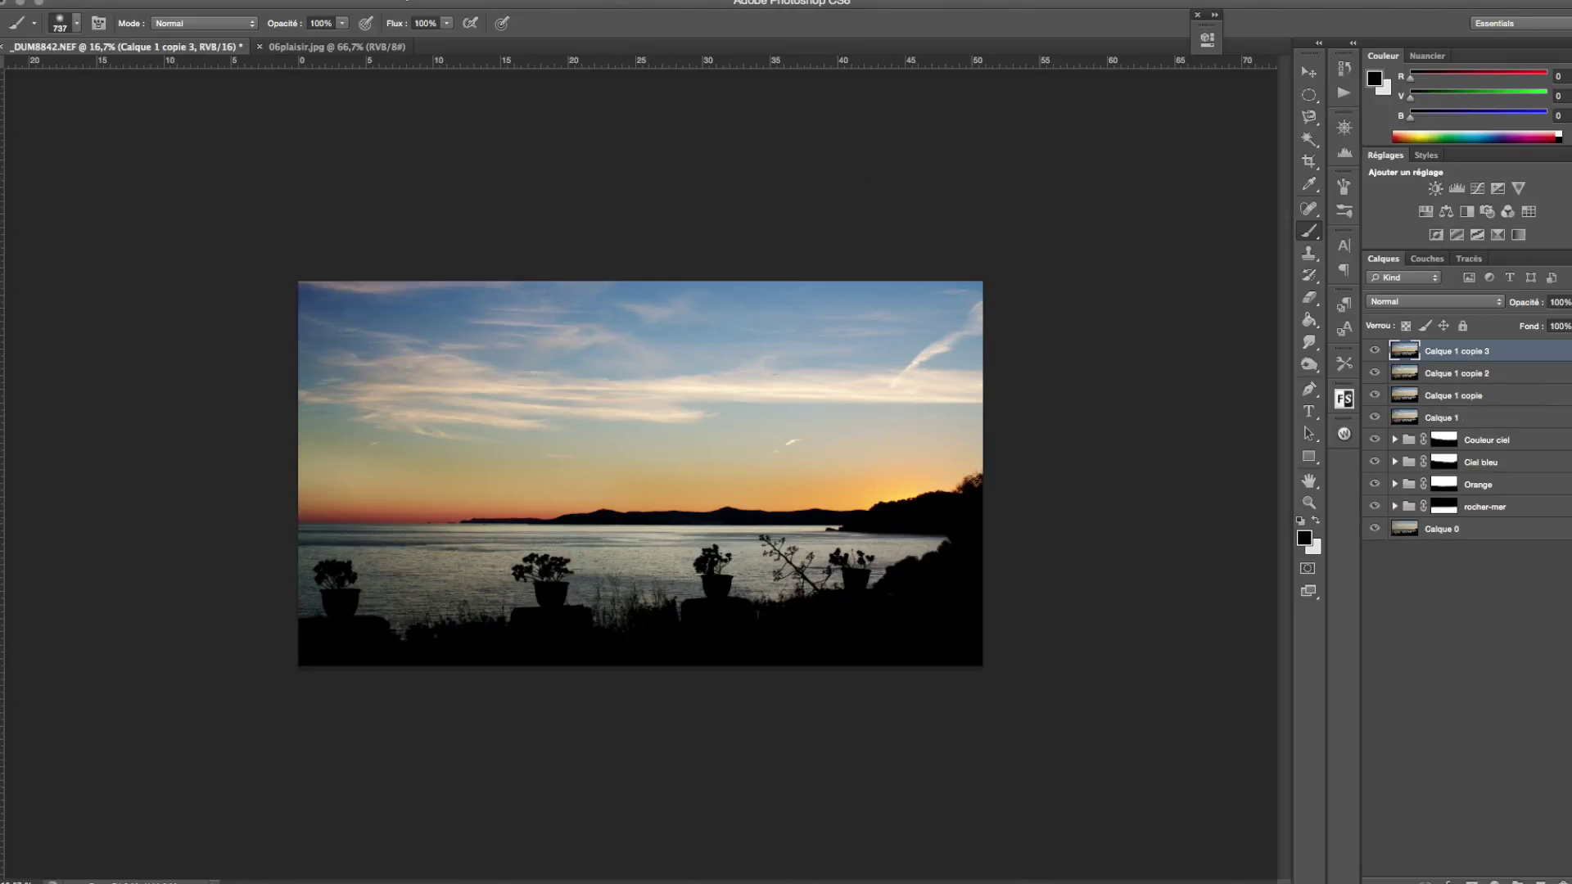
click(413, 0)
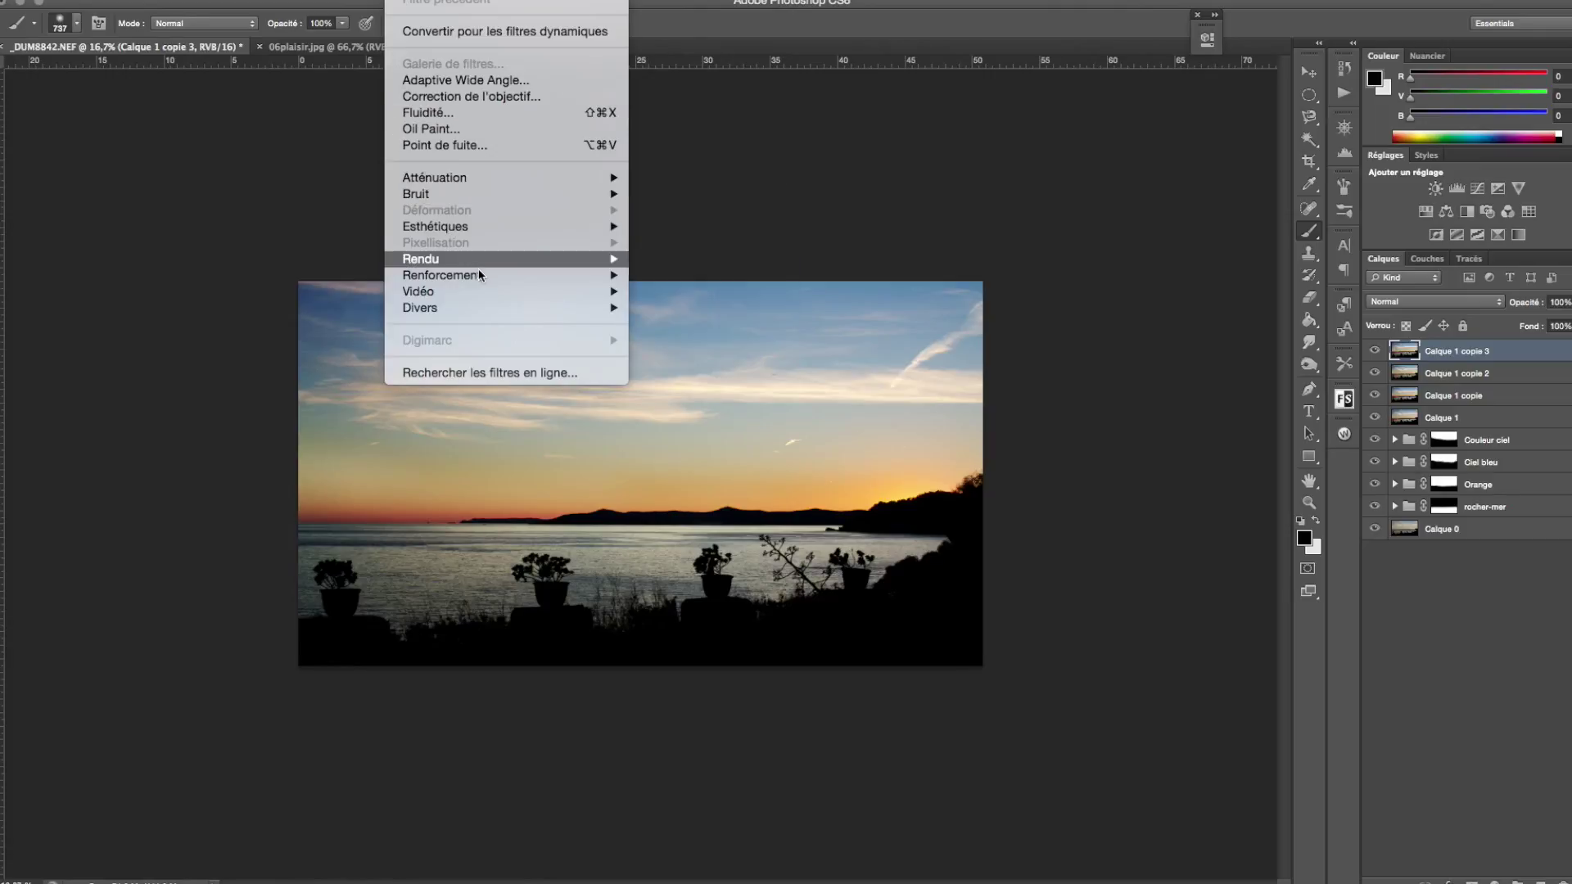
click(737, 275)
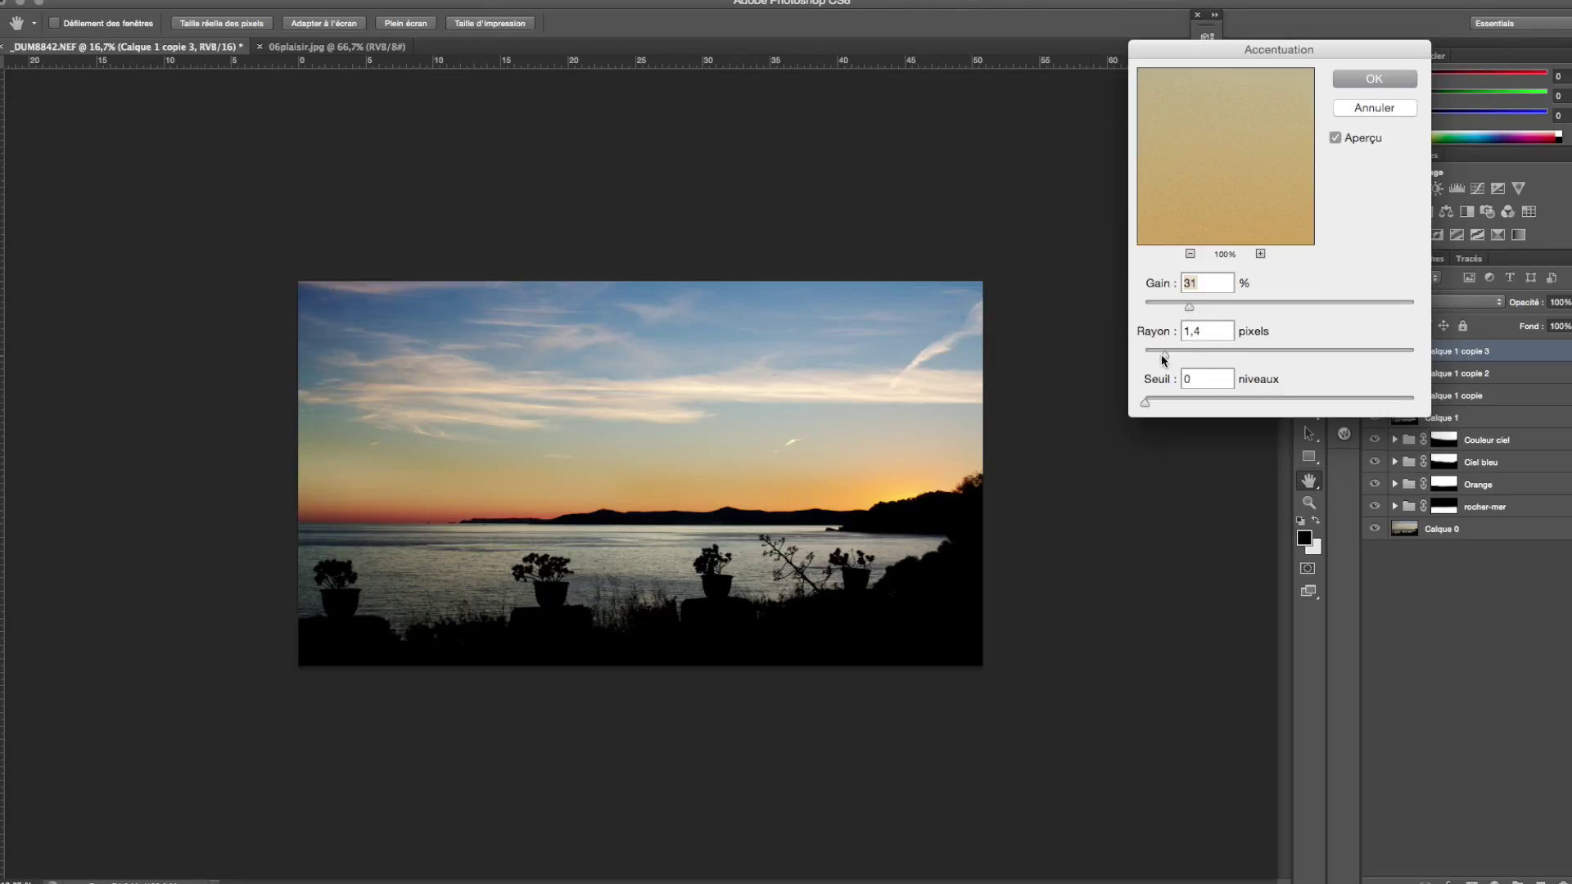
drag(1183, 297, 1345, 307)
mouse_move(1165, 359)
mouse_down()
mouse_move(1241, 357)
mouse_move(1168, 361)
mouse_up()
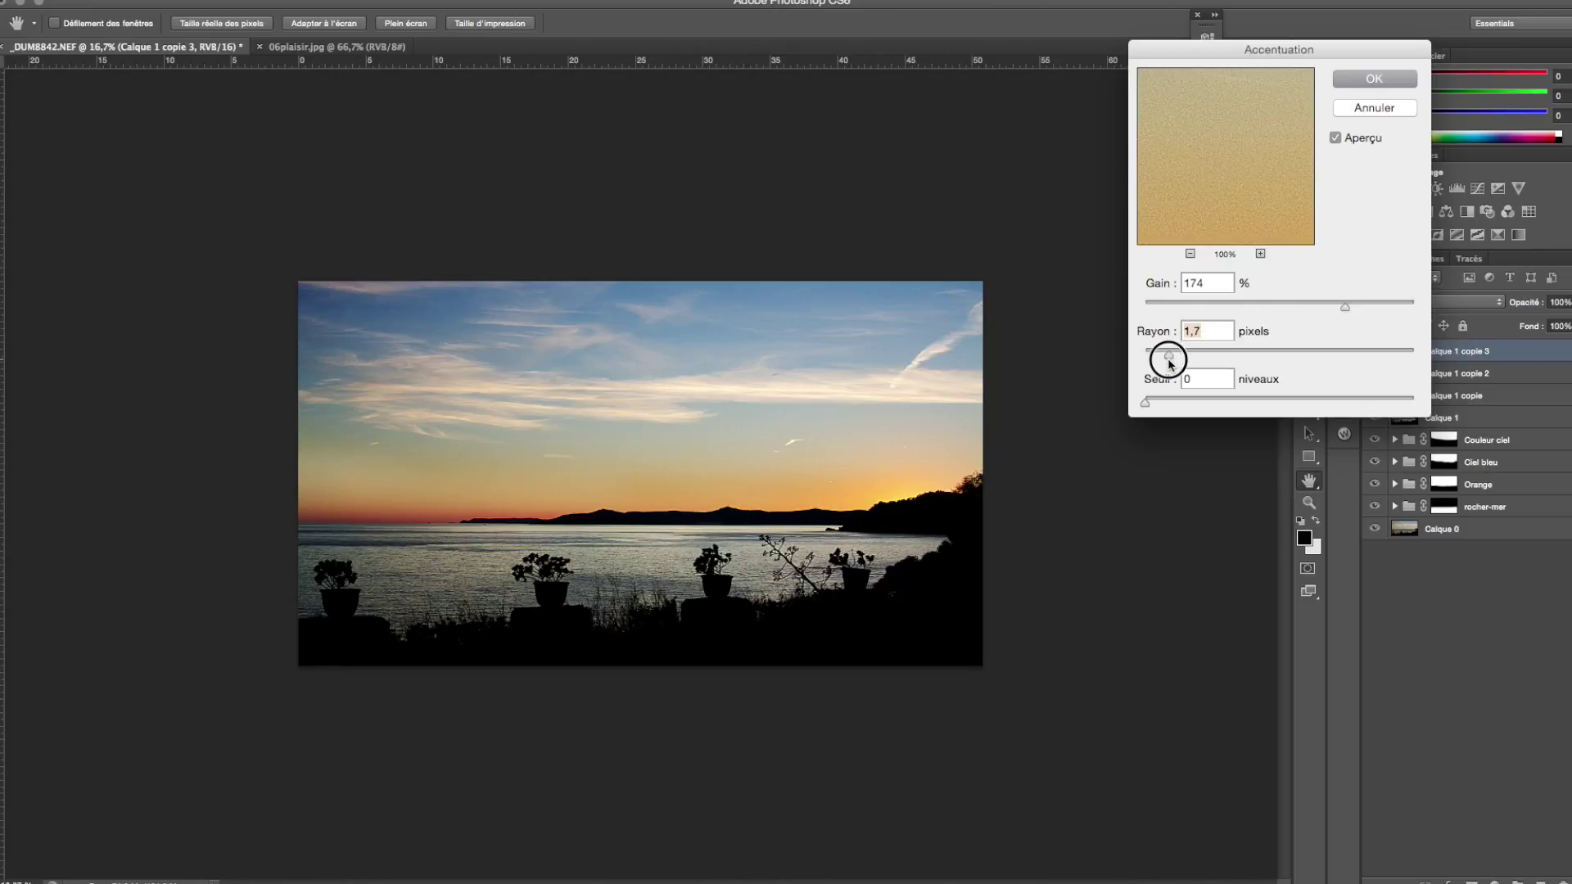
drag(1238, 305, 1197, 309)
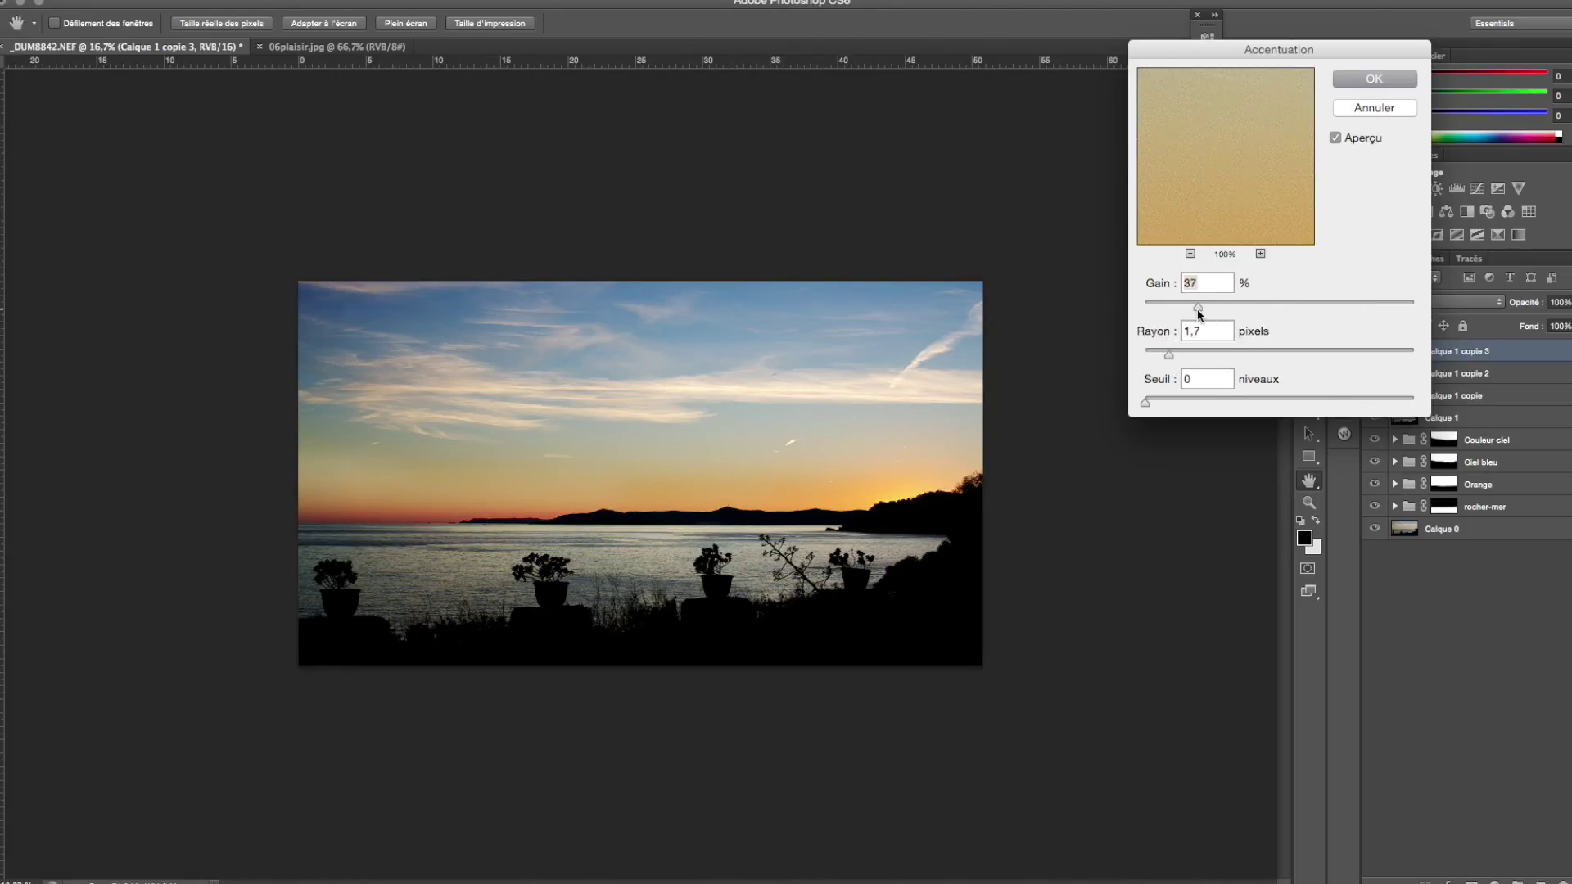
click(1372, 79)
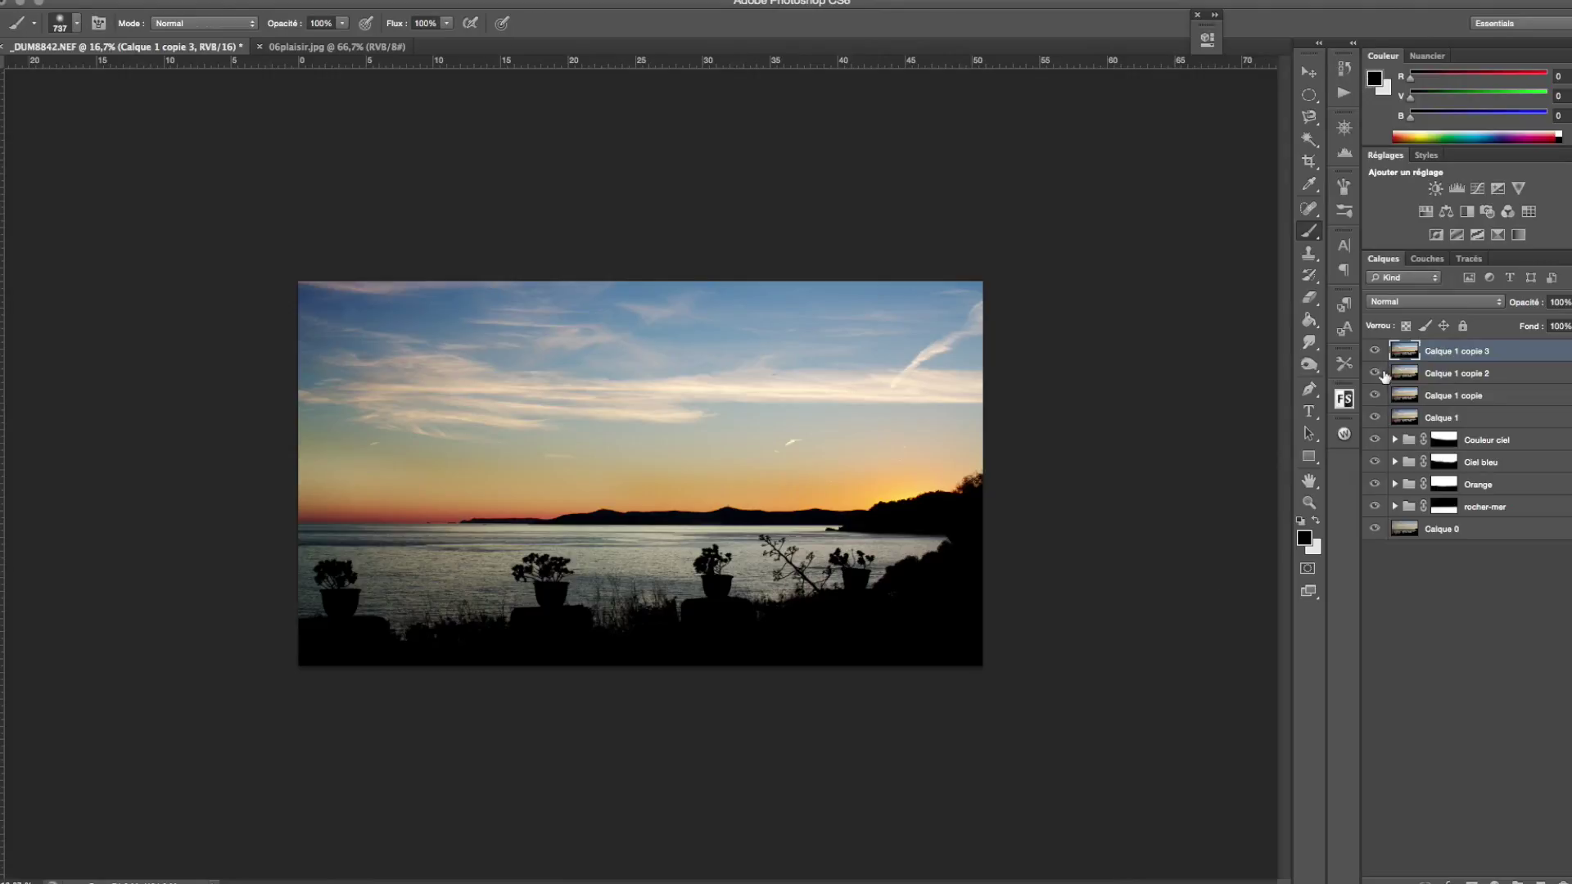
Toggle the sharpened layer's visibility to compare it with the unsharpened image.
click(1373, 352)
click(1372, 353)
right_click(1503, 357)
click(1515, 393)
Delete the sharpened copy layer and create a fresh duplicate, Calque 1 copie 3.
right_click(1529, 350)
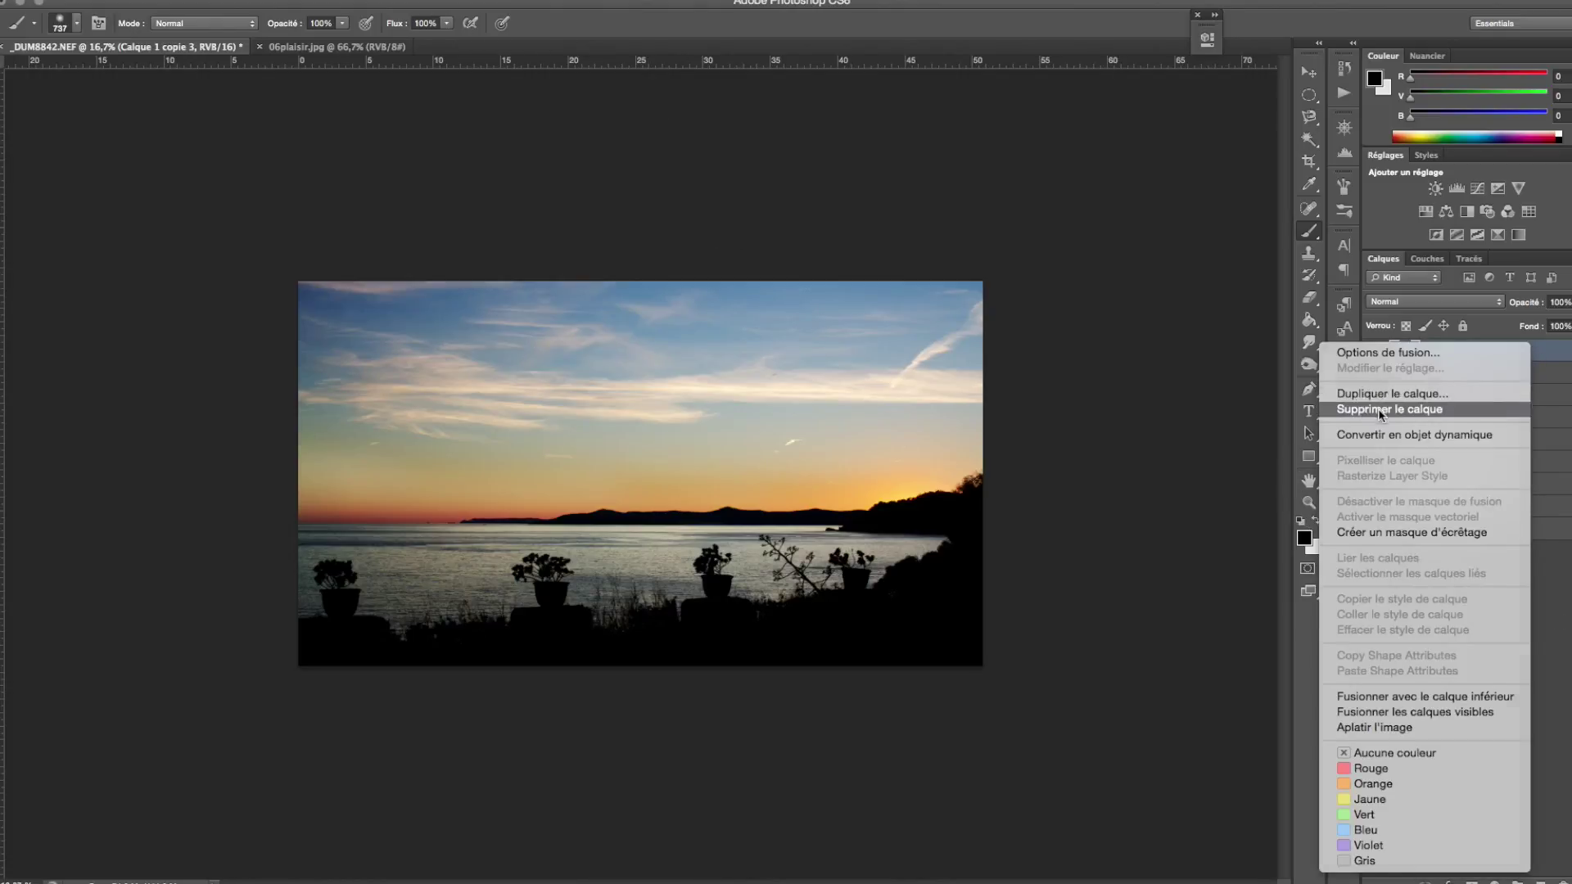
click(1382, 409)
click(915, 293)
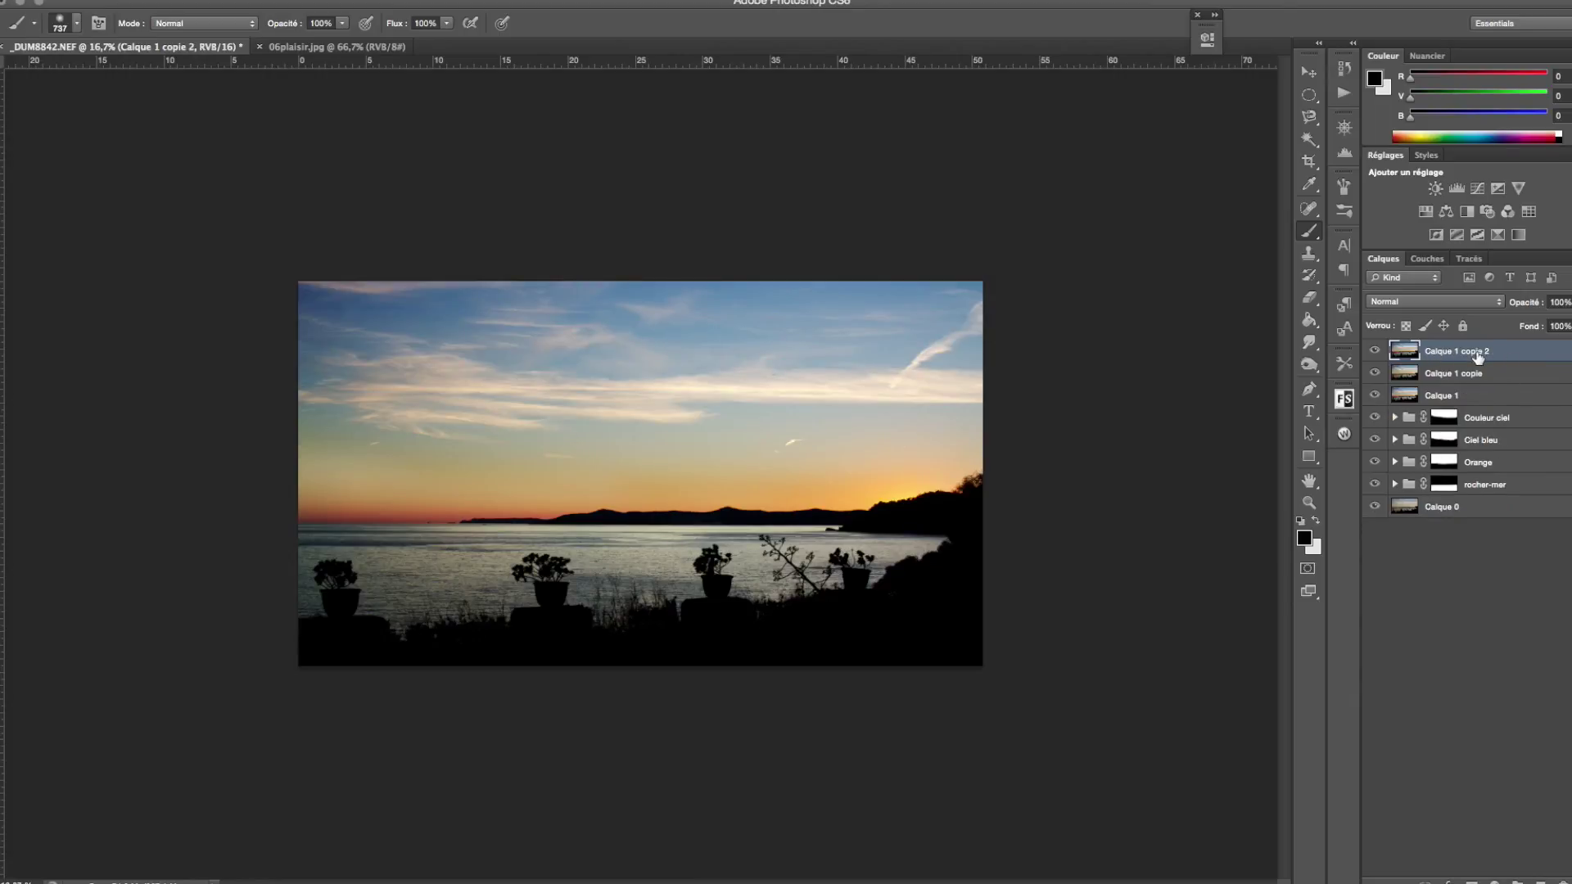
key(ctrl+j)
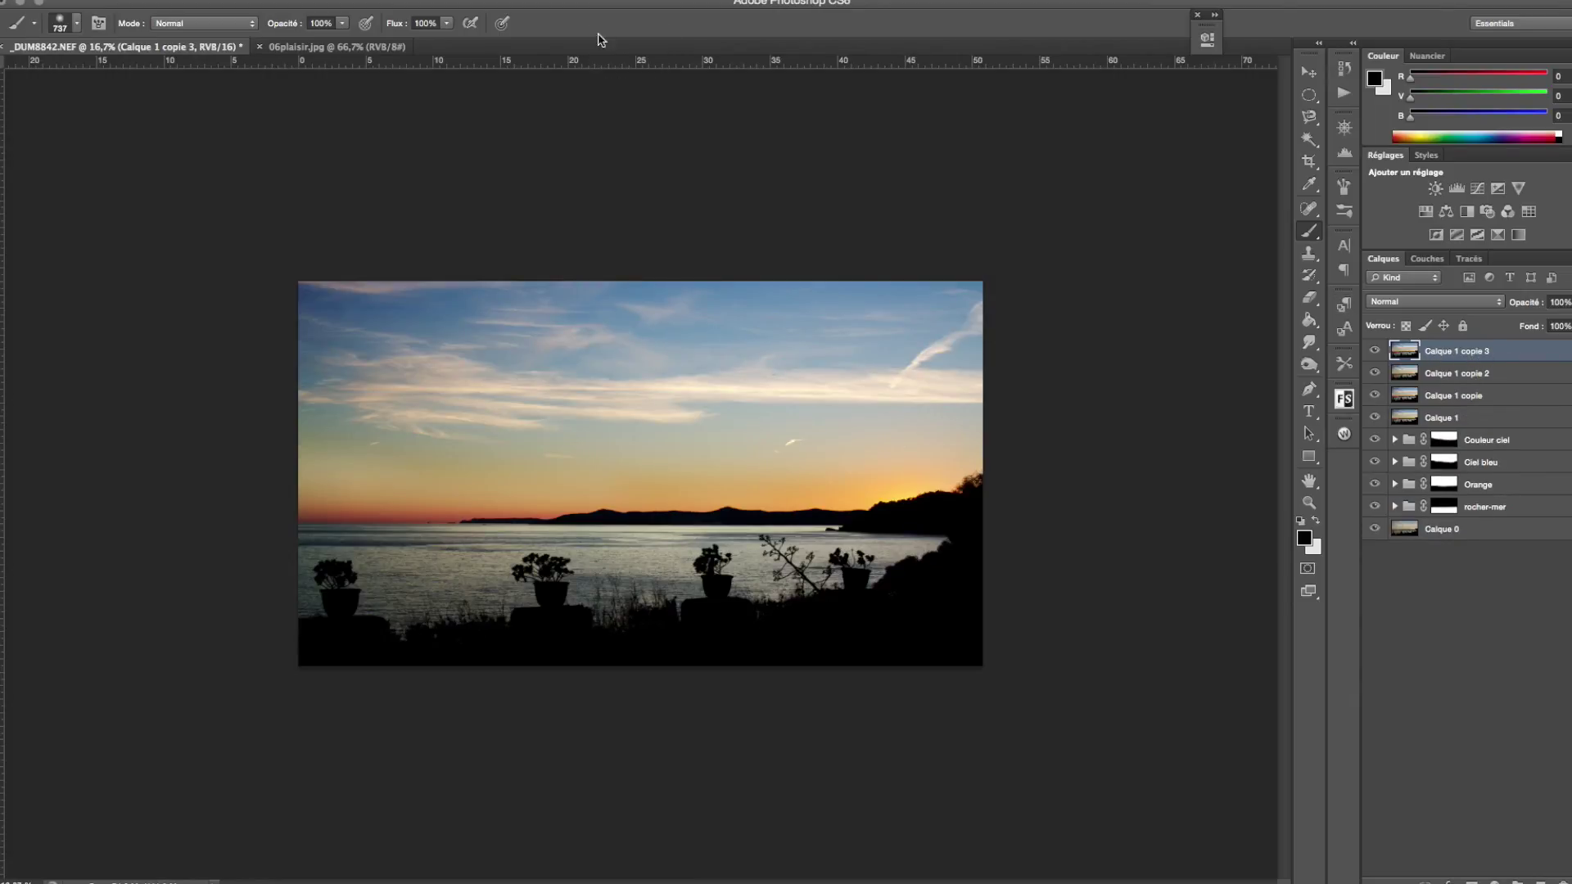
click(405, 0)
mouse_move(420, 307)
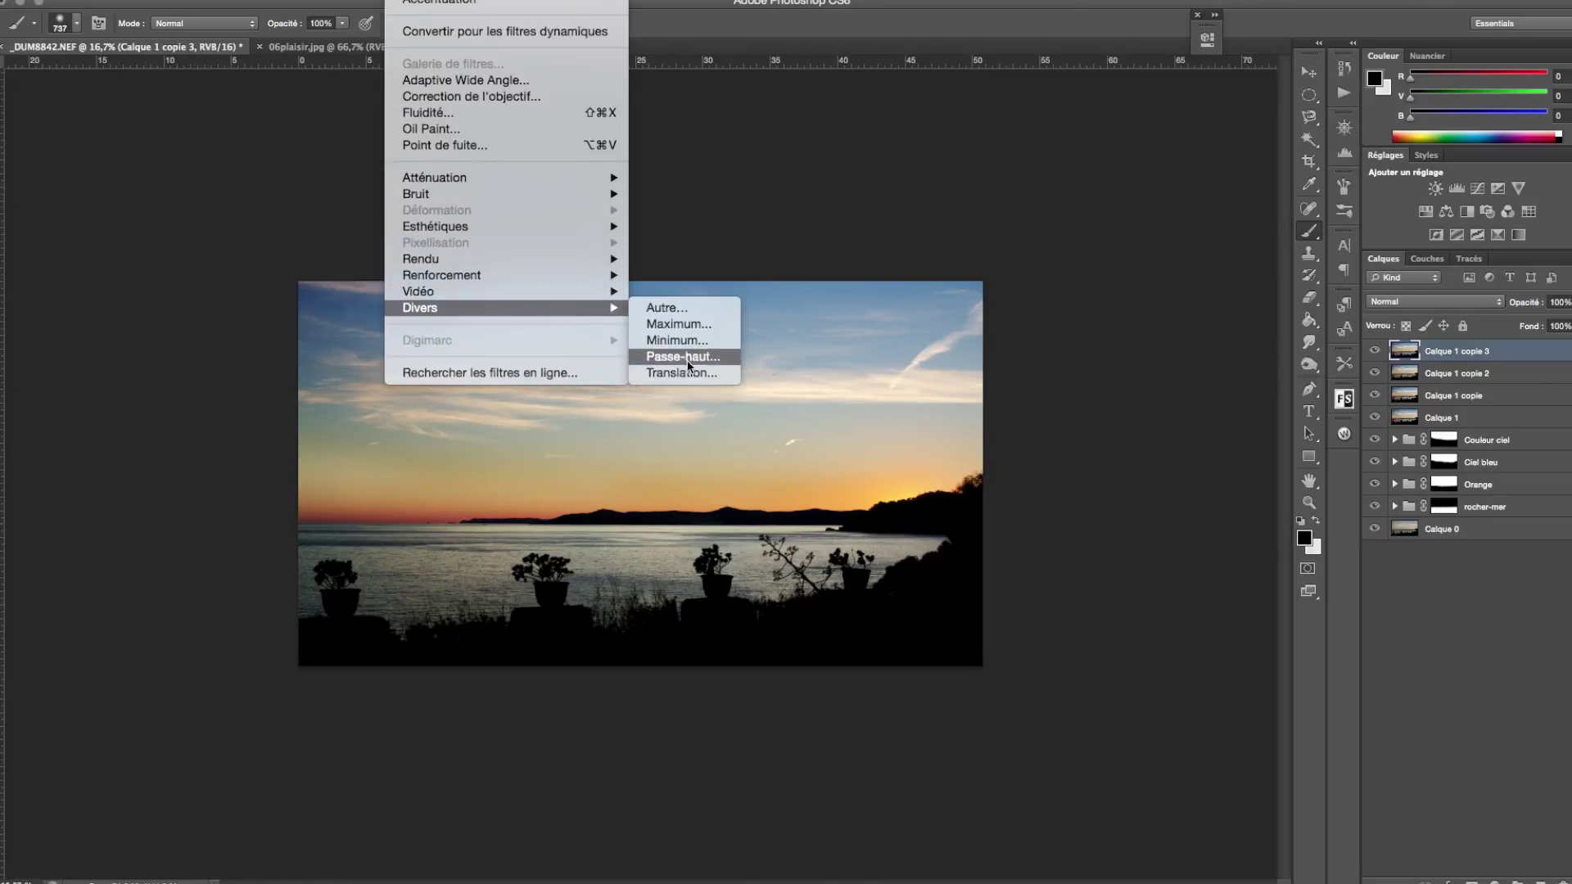
Apply a Passe-haut (High Pass) filter with a radius of about 4,7 pixels.
click(695, 357)
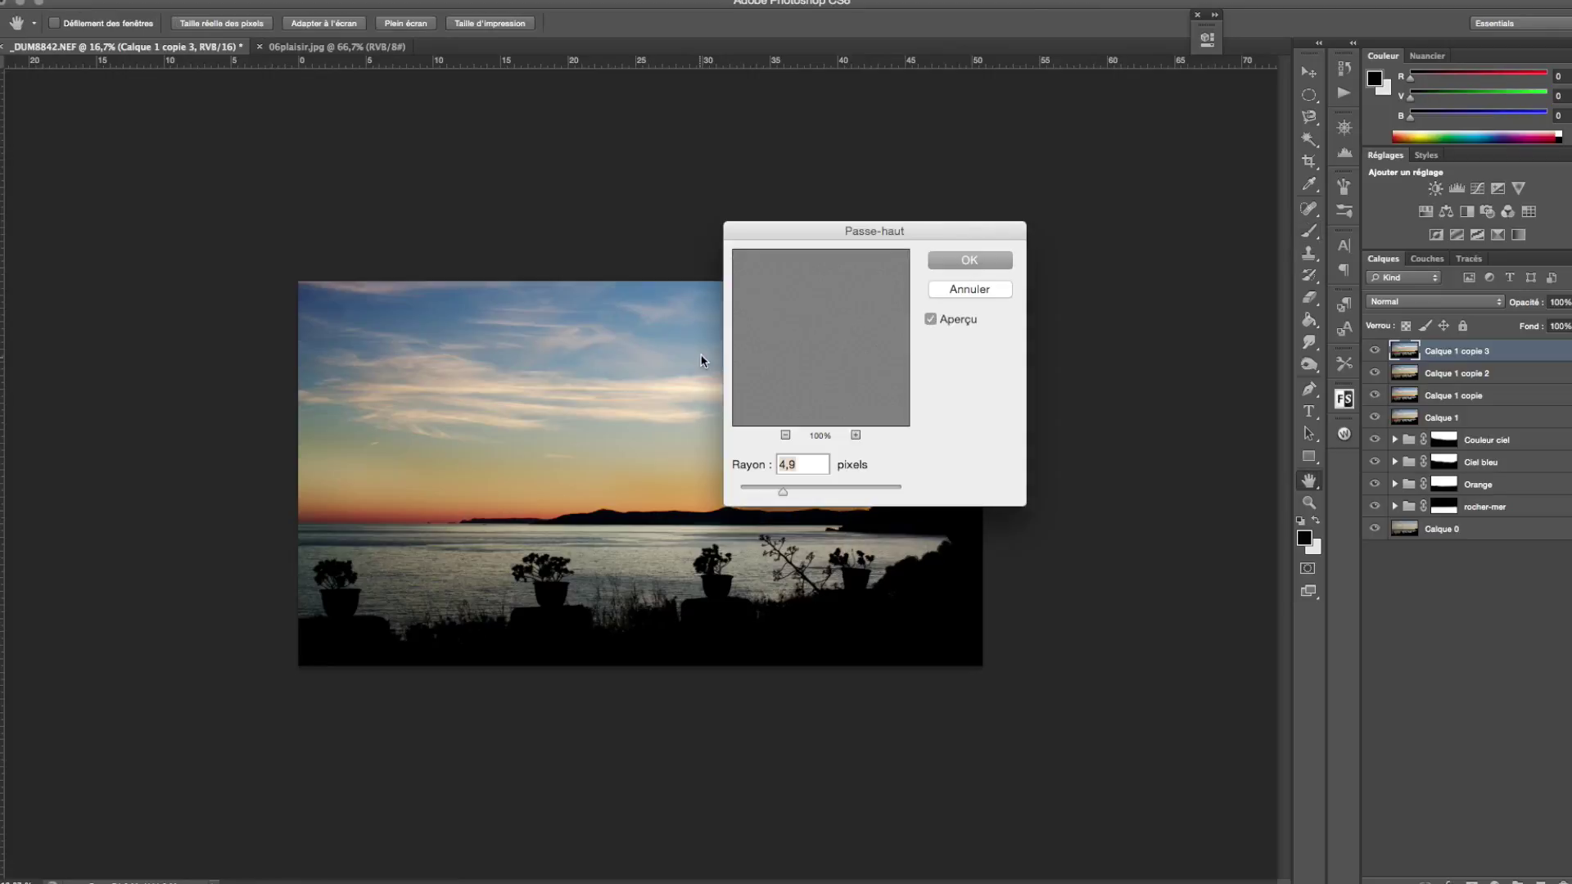
mouse_move(794, 492)
mouse_down()
mouse_move(856, 491)
mouse_move(767, 495)
mouse_move(782, 496)
mouse_up()
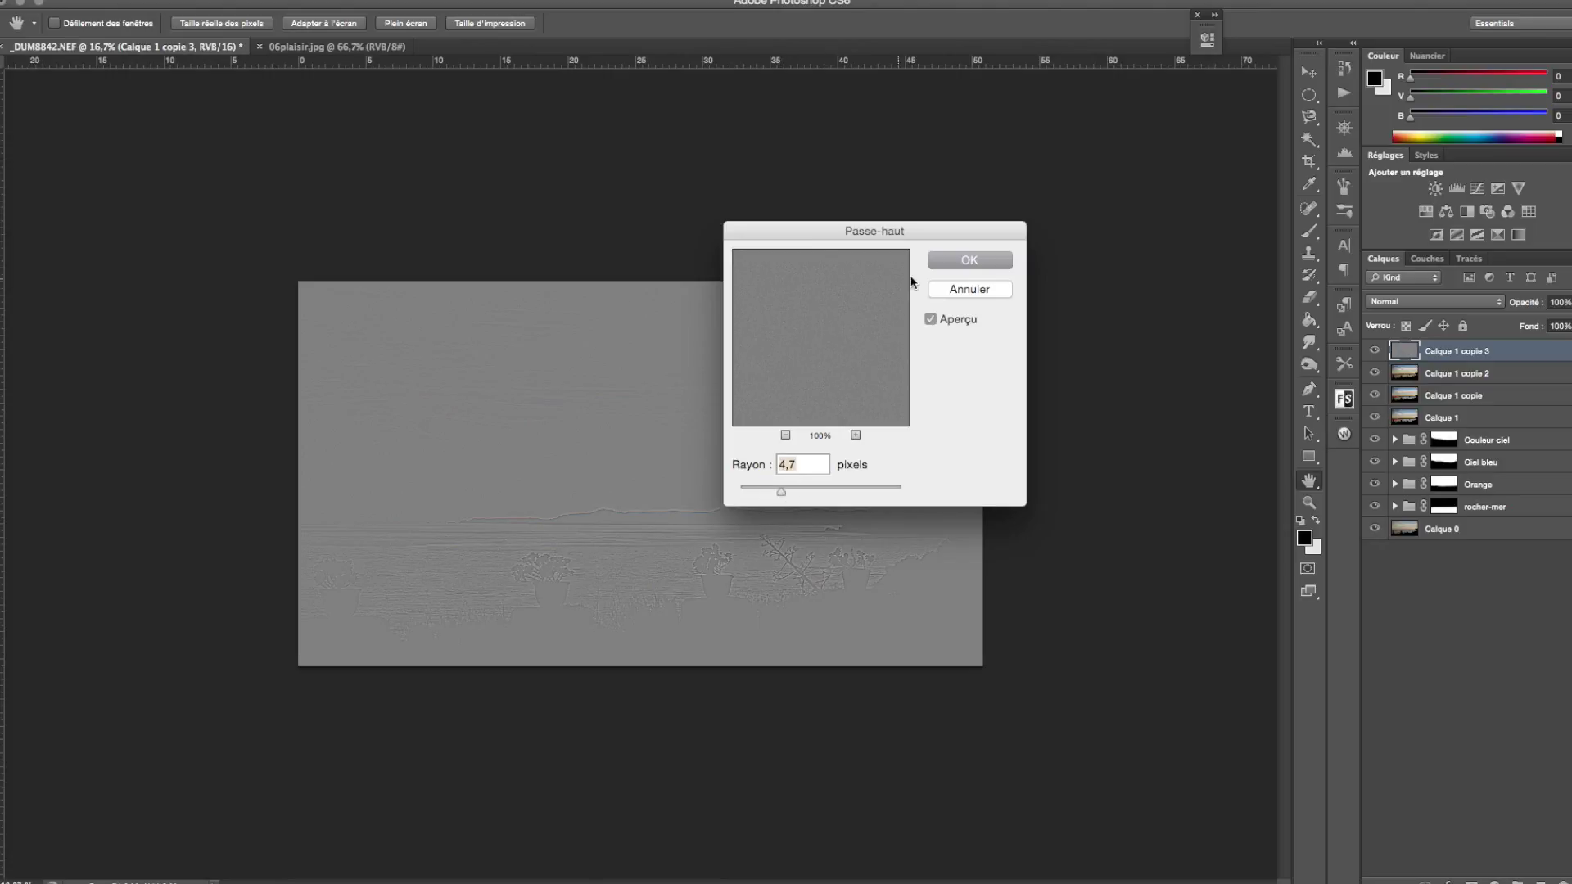
click(976, 260)
Set the high-pass layer to Incrustation blending and add a black hide-all mask.
key(b)
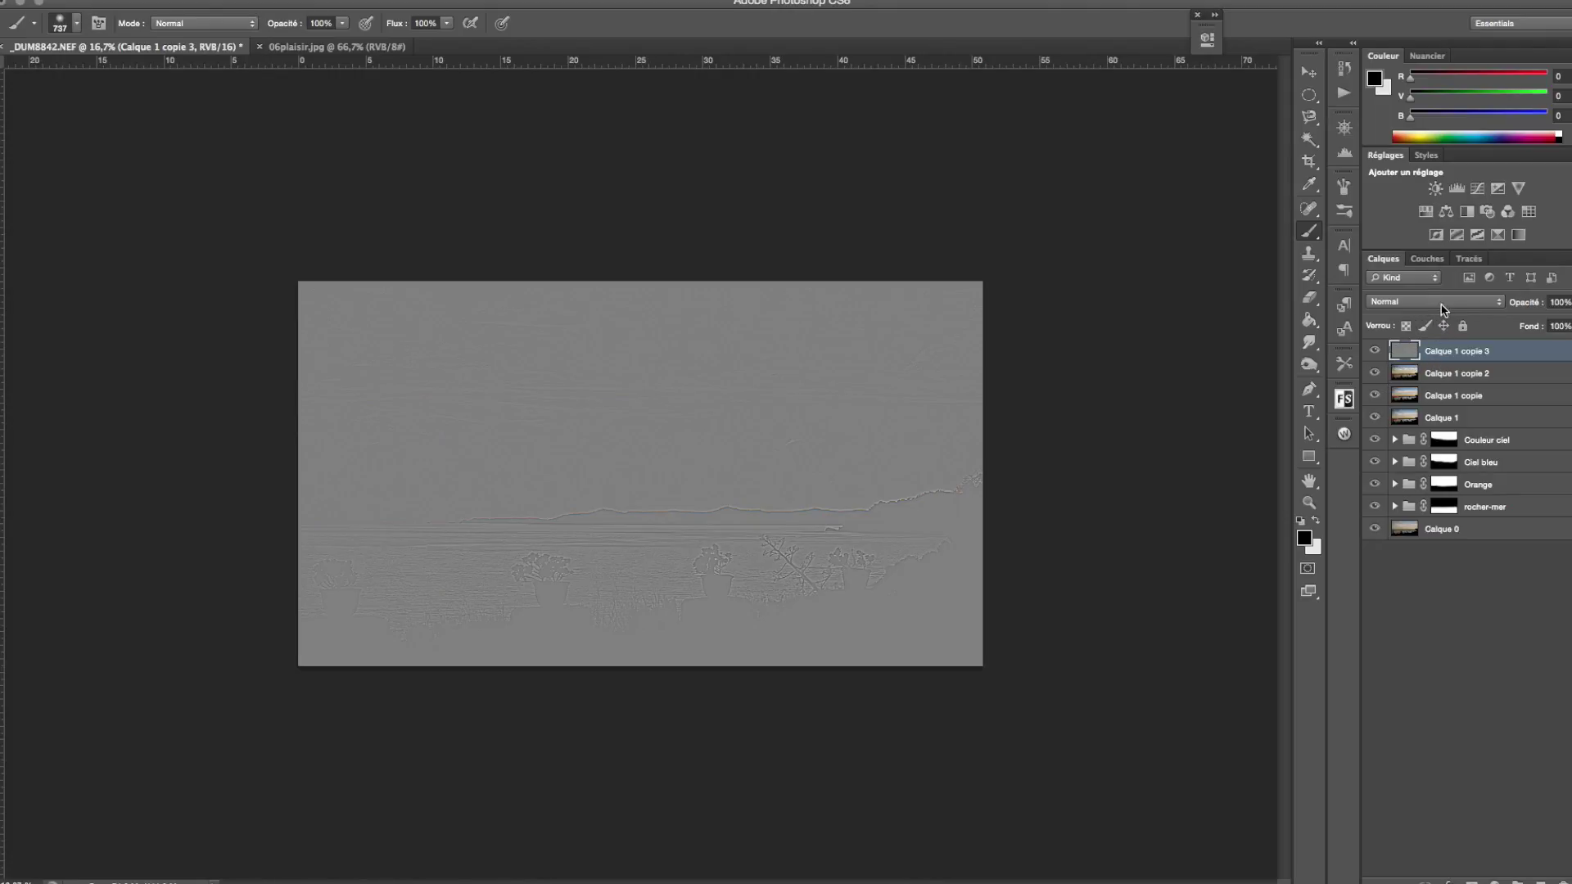
click(1441, 302)
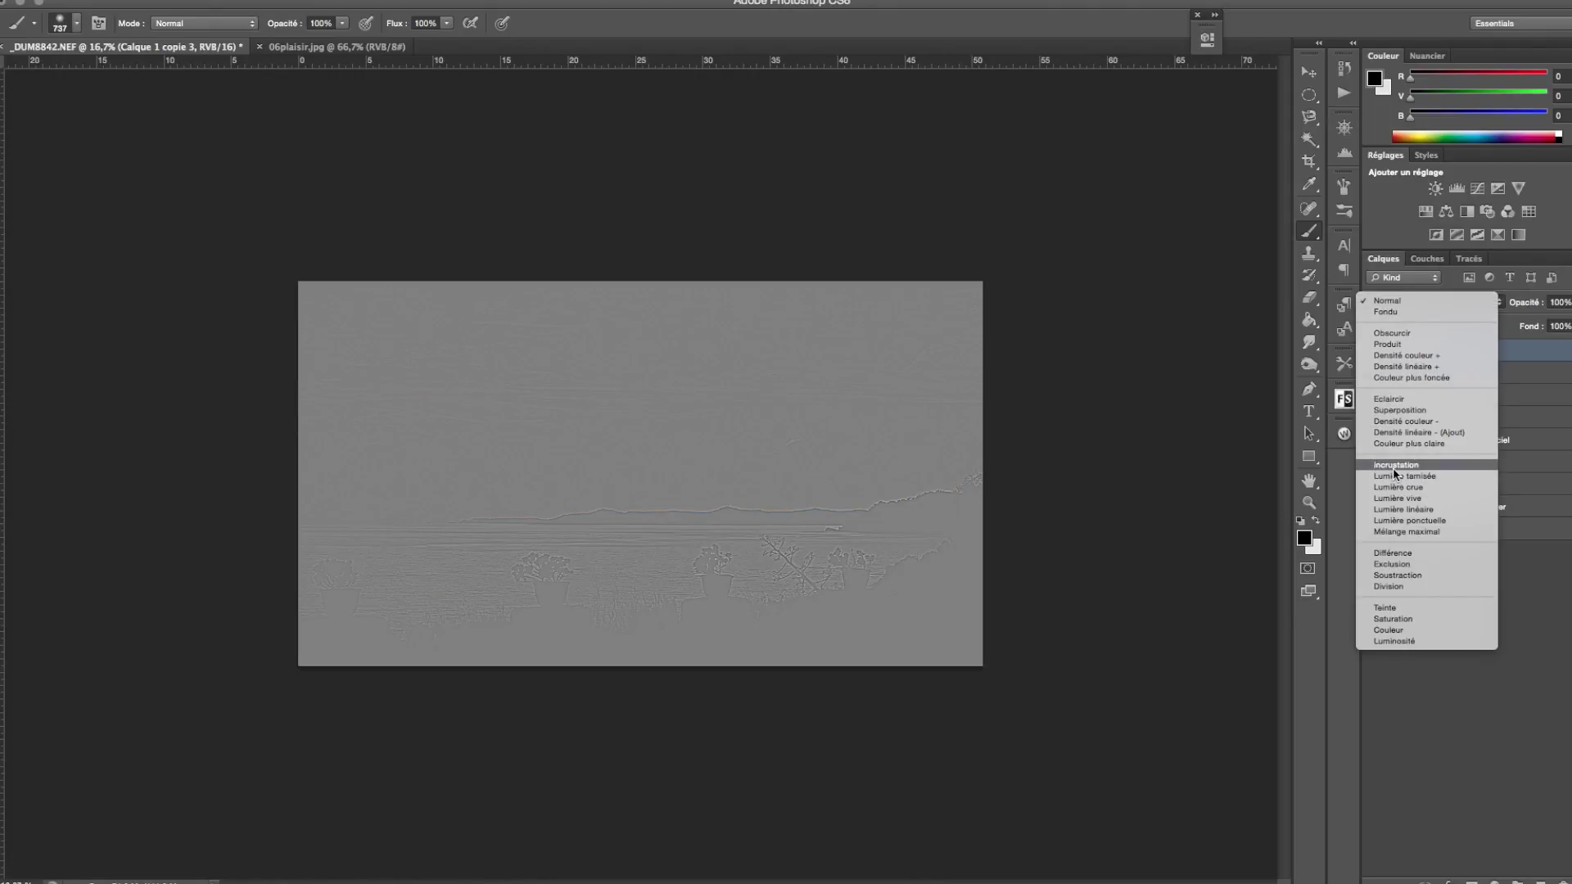
click(1392, 467)
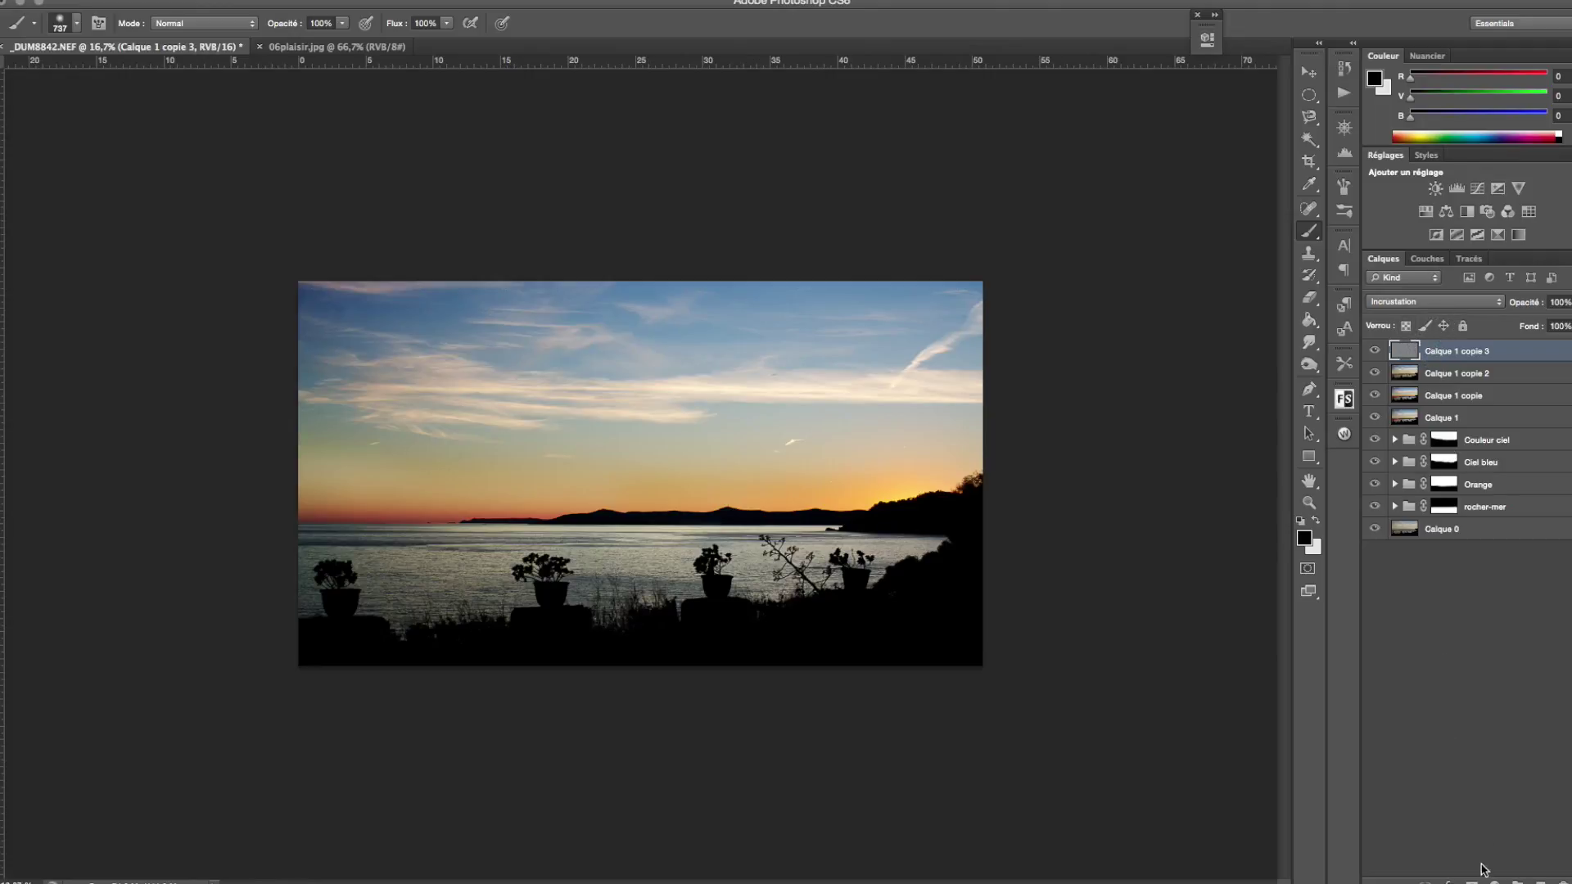
alt+click(1472, 881)
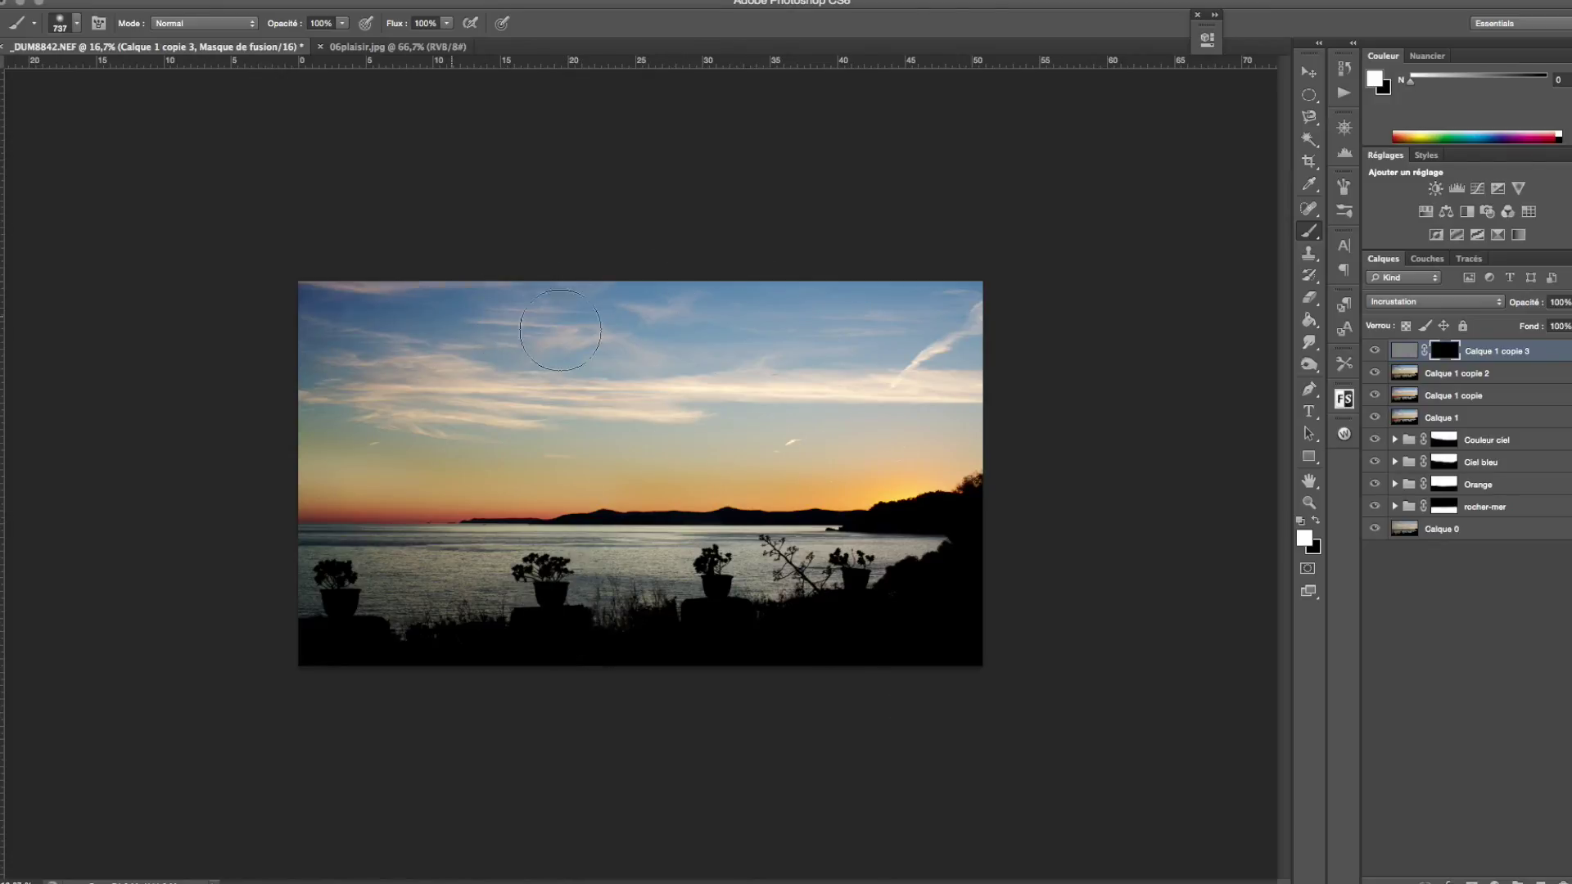
Brush white onto the mask over the sky and right edge, toggling the layer to compare.
drag(582, 376, 803, 382)
drag(1004, 502, 957, 554)
click(1374, 351)
click(1375, 352)
click(1375, 352)
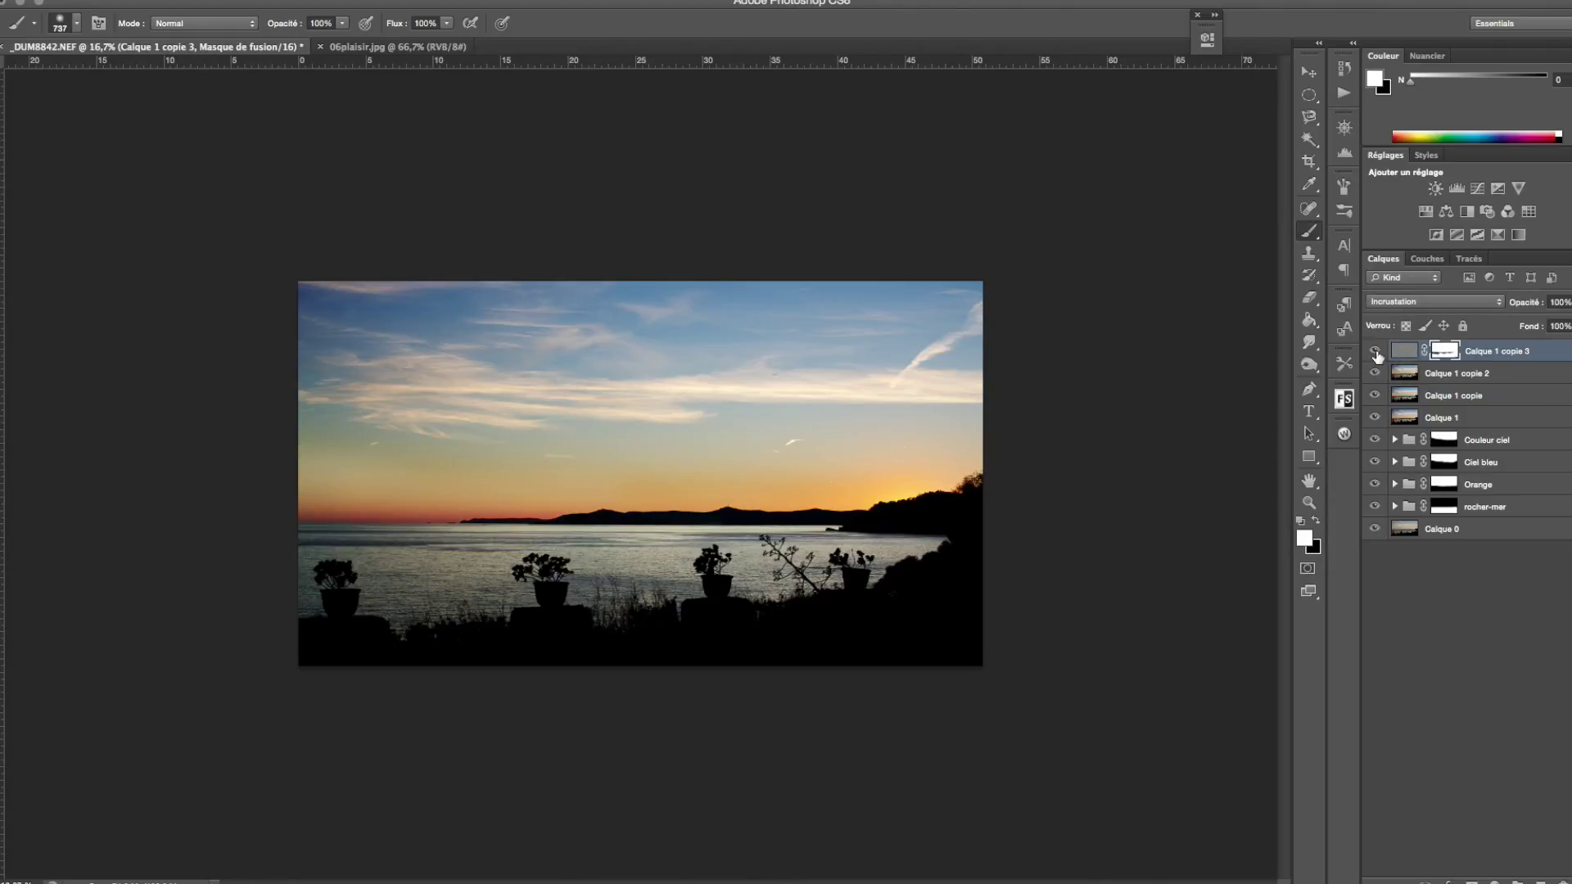